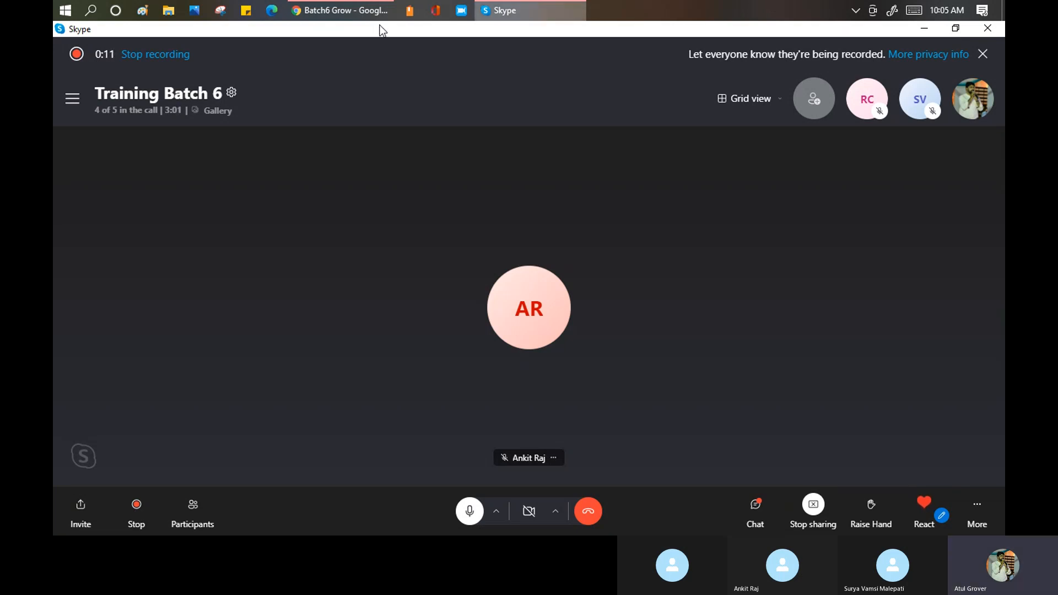
Switch to the ServiceNow instance in Chrome, filter the navigator for "transform map" and open the Transform Maps list under System Import Sets
click(338, 12)
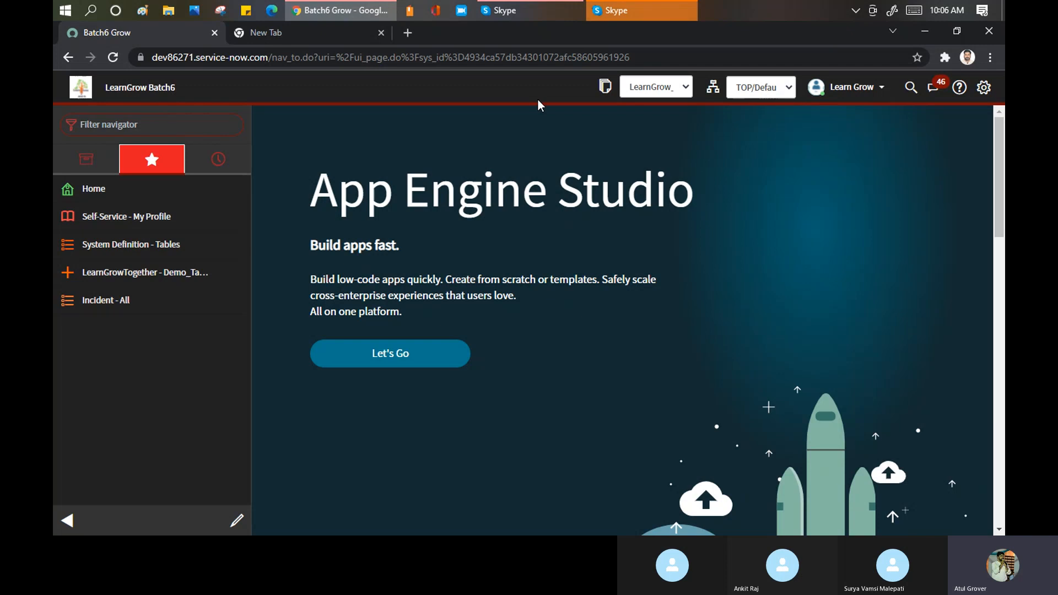
click(798, 103)
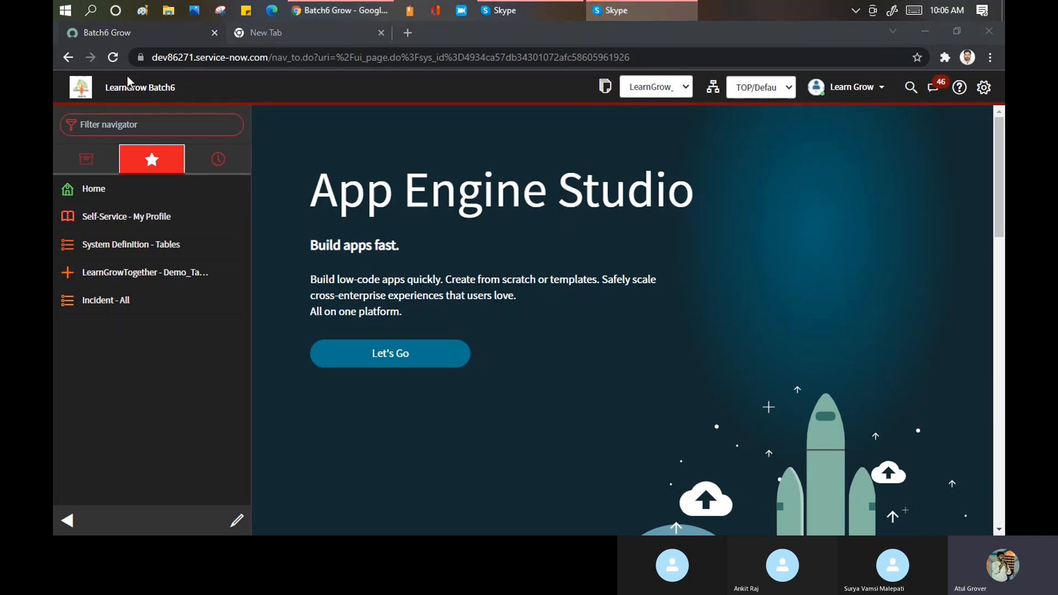
click(162, 128)
text(t)
key(BackSpace)
text(trans)
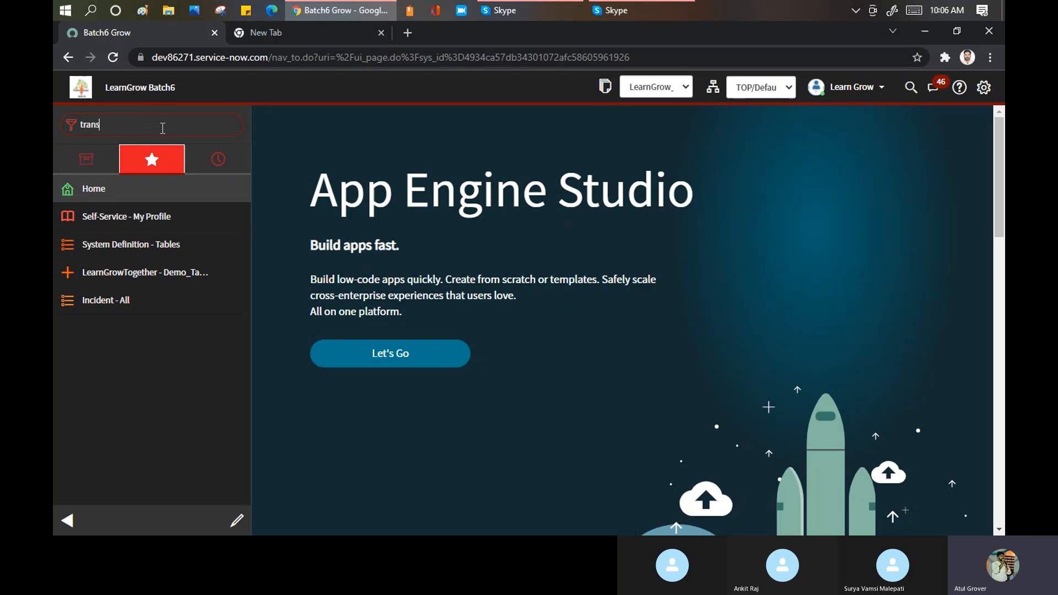
text(form map)
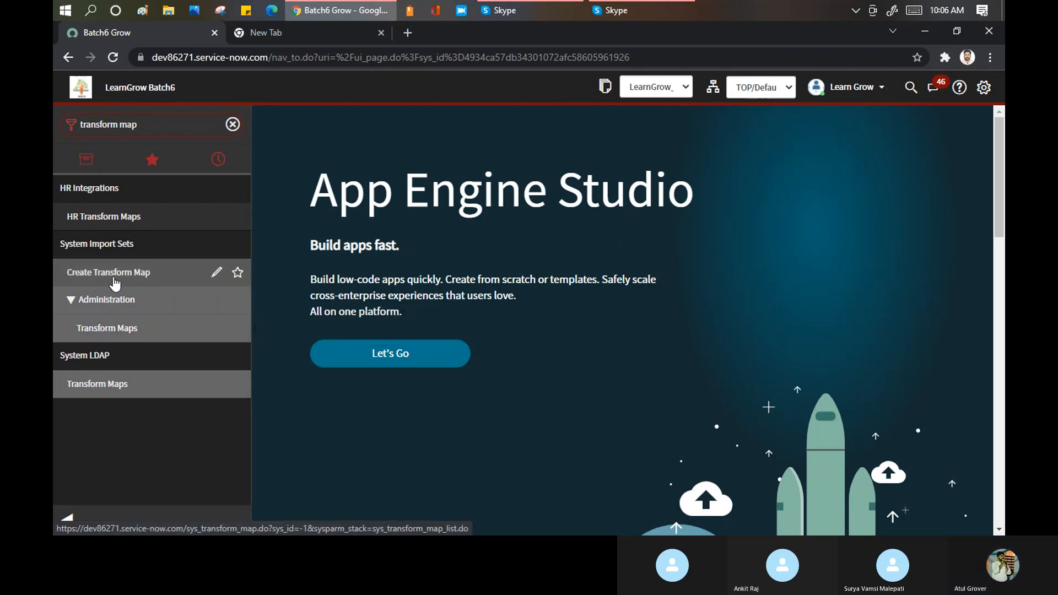
click(108, 331)
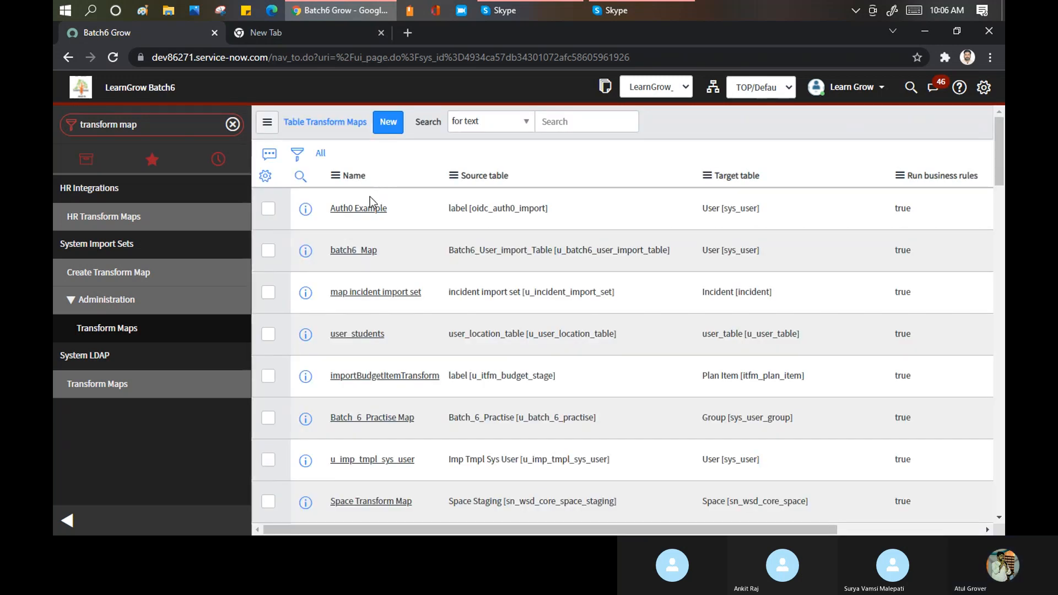
Filter the table transform maps to names containing "batch6" using the search value "*batch6"
click(365, 201)
text(*batch6)
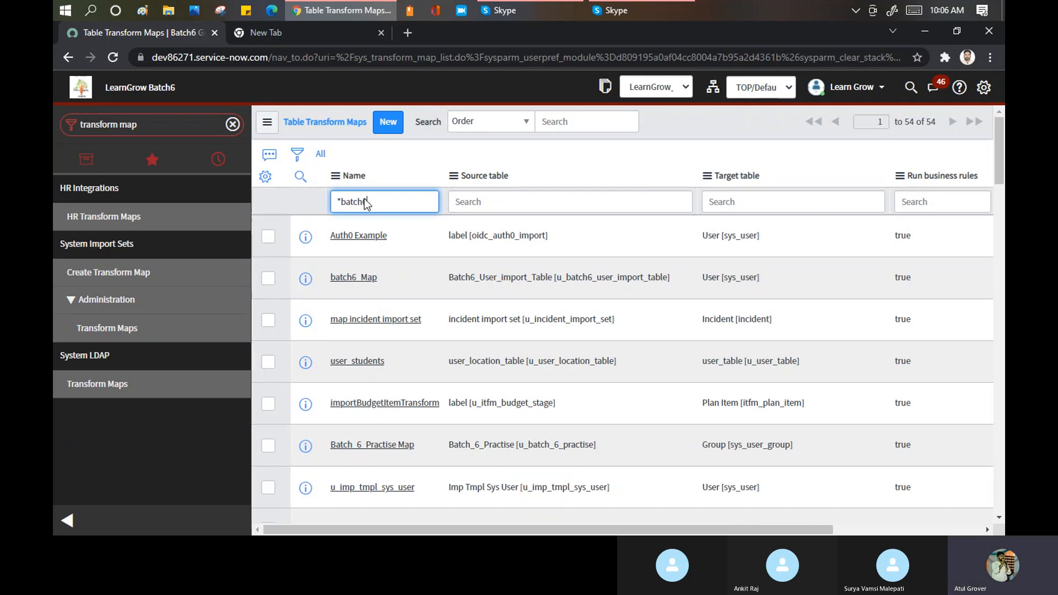
key(Return)
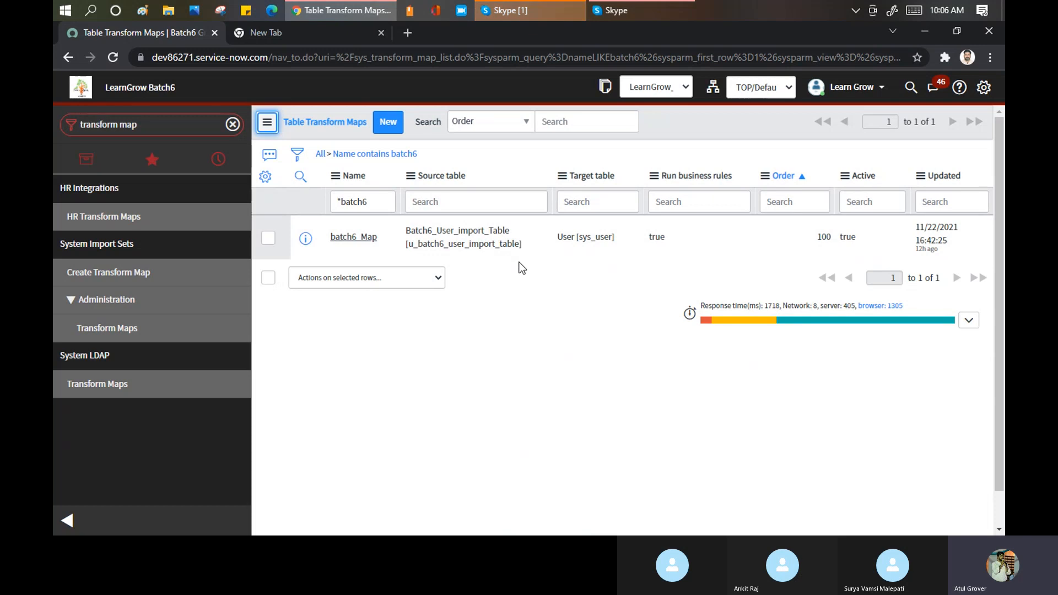
Switch to the Skype call, open its chat and save the shared sys_user_group Excel file to the Downloads folder
click(518, 12)
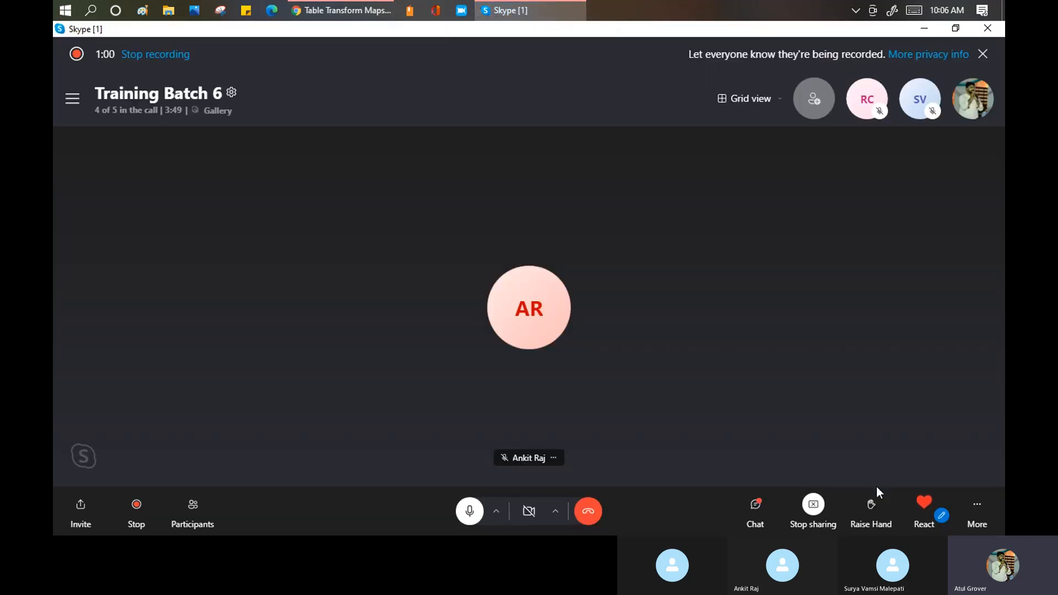
click(755, 511)
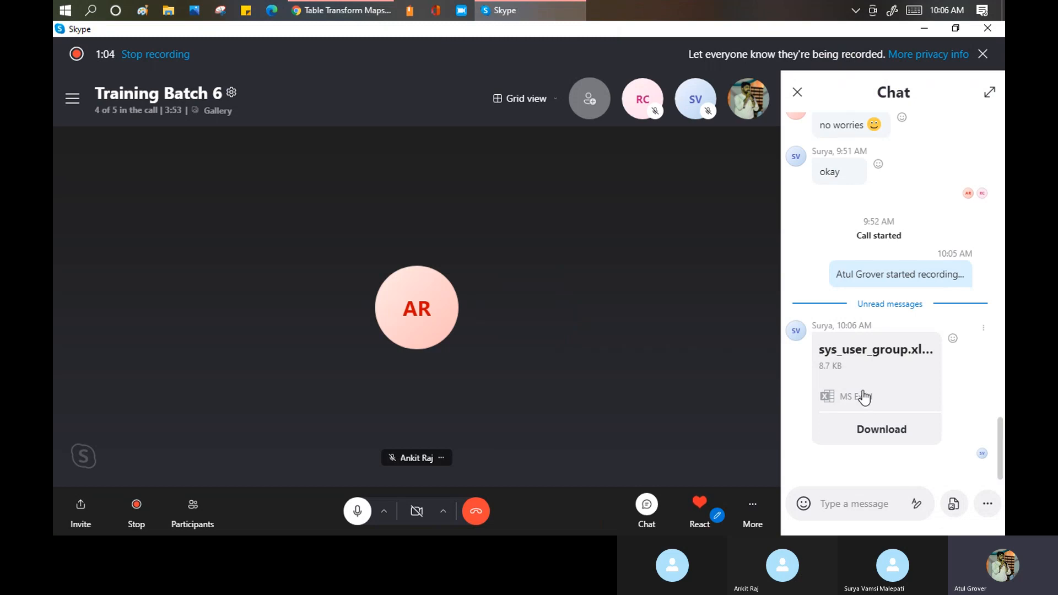
click(985, 330)
click(950, 346)
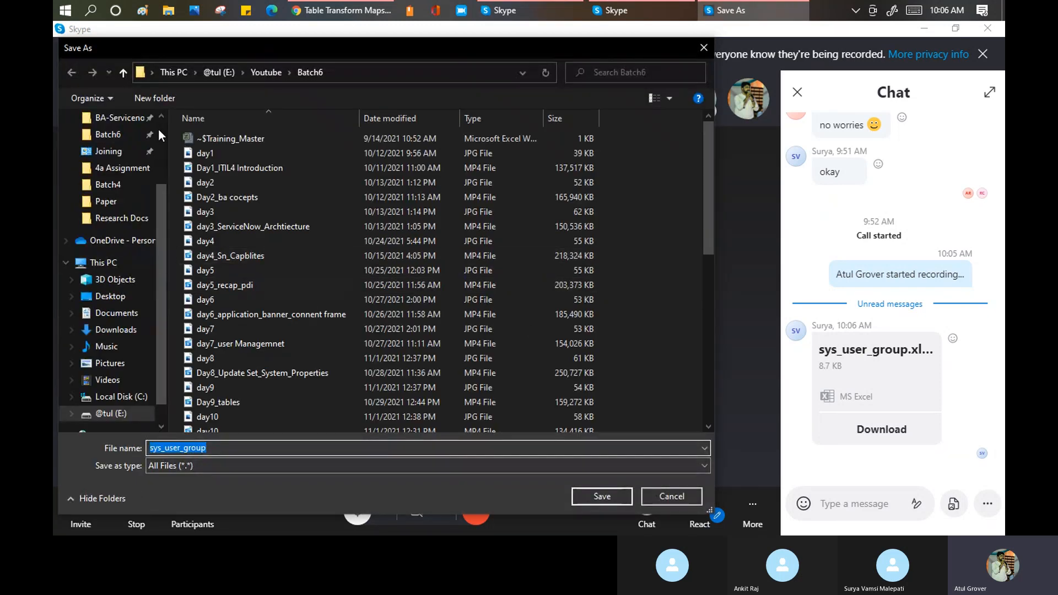
scroll(160, 130, up, 3)
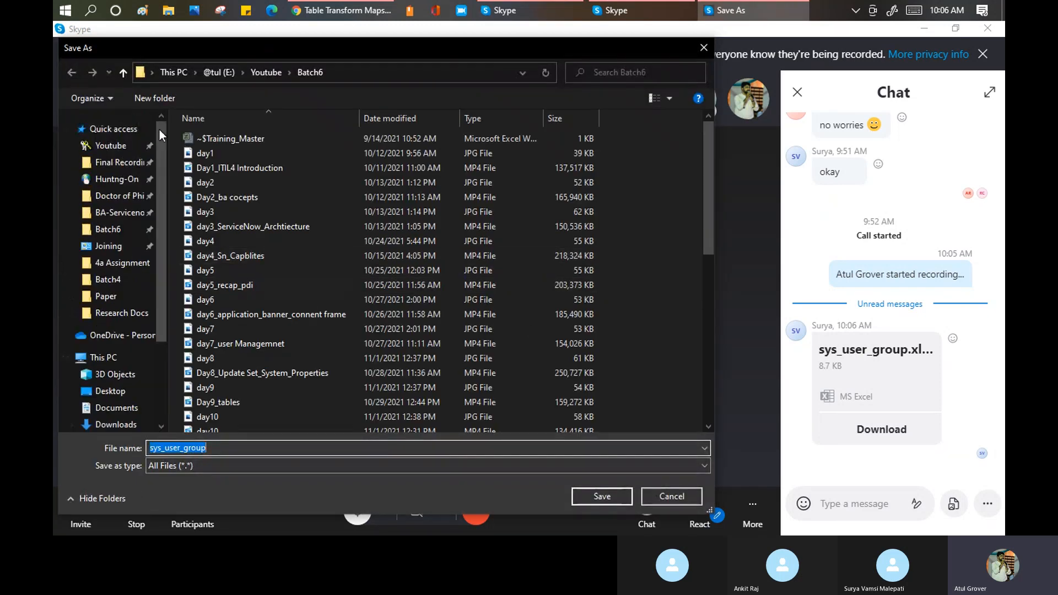
click(134, 425)
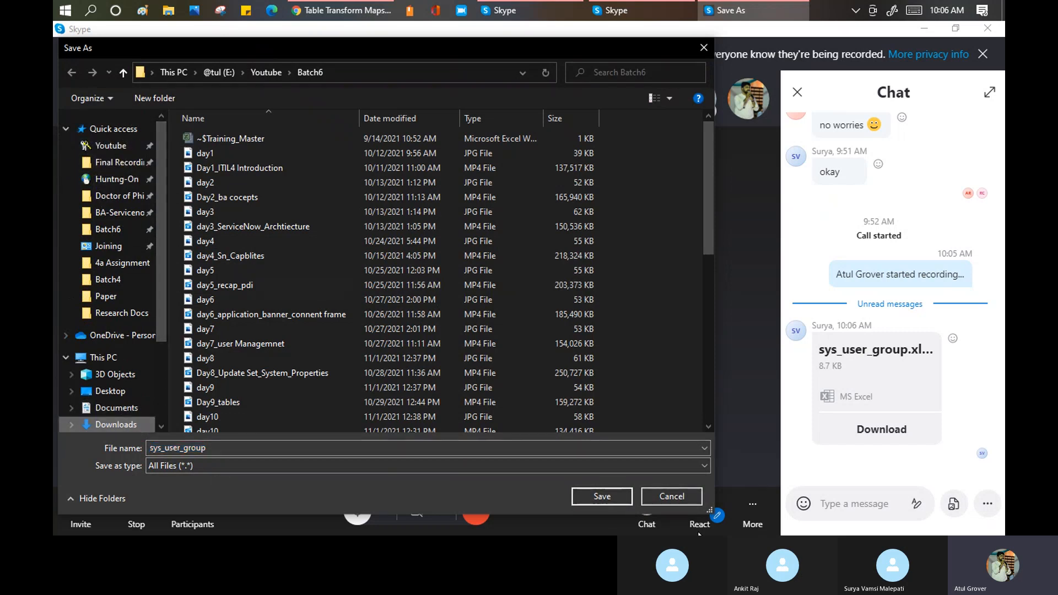
click(598, 499)
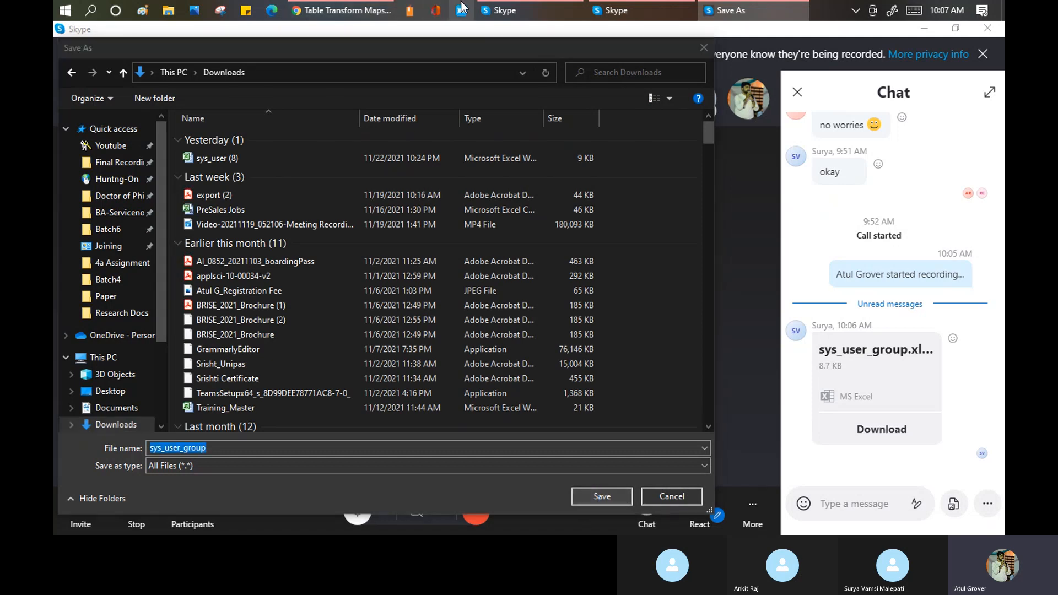
click(567, 294)
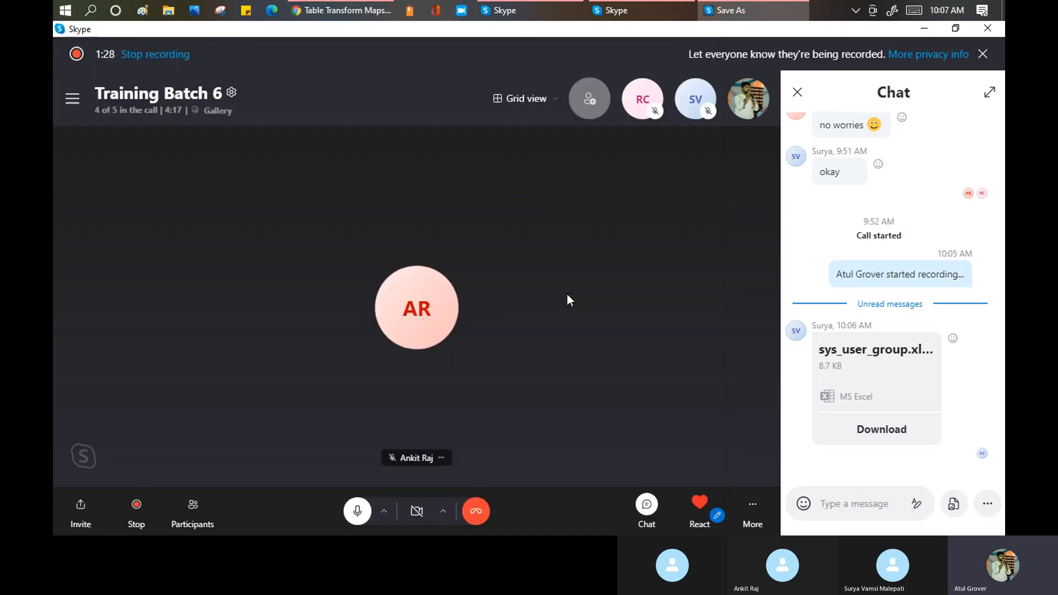
Return to ServiceNow in Chrome, filter the navigator for "load data" and open Load Data under System Import Sets
click(349, 9)
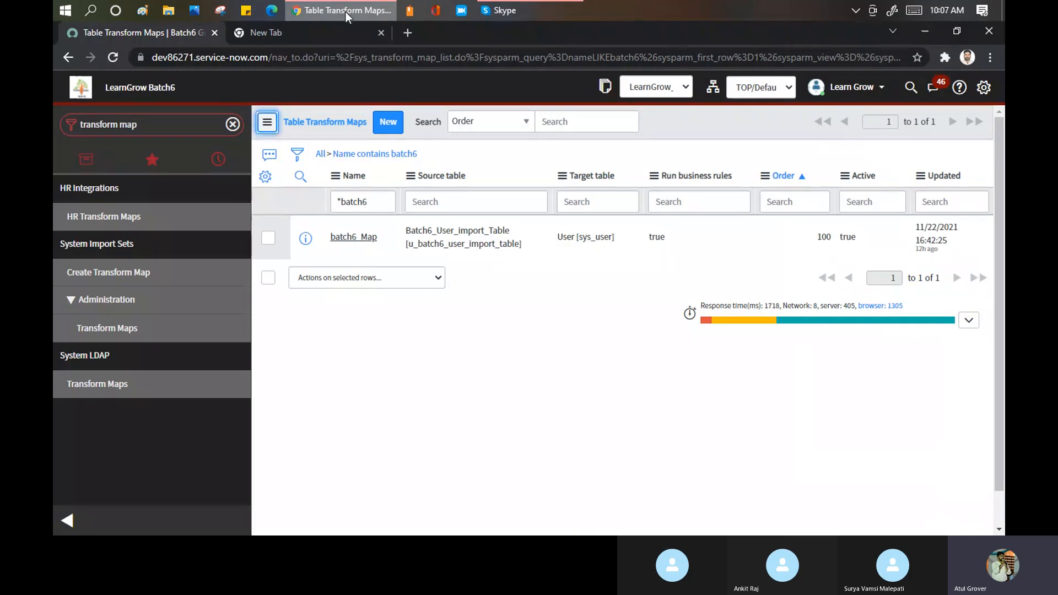
click(156, 119)
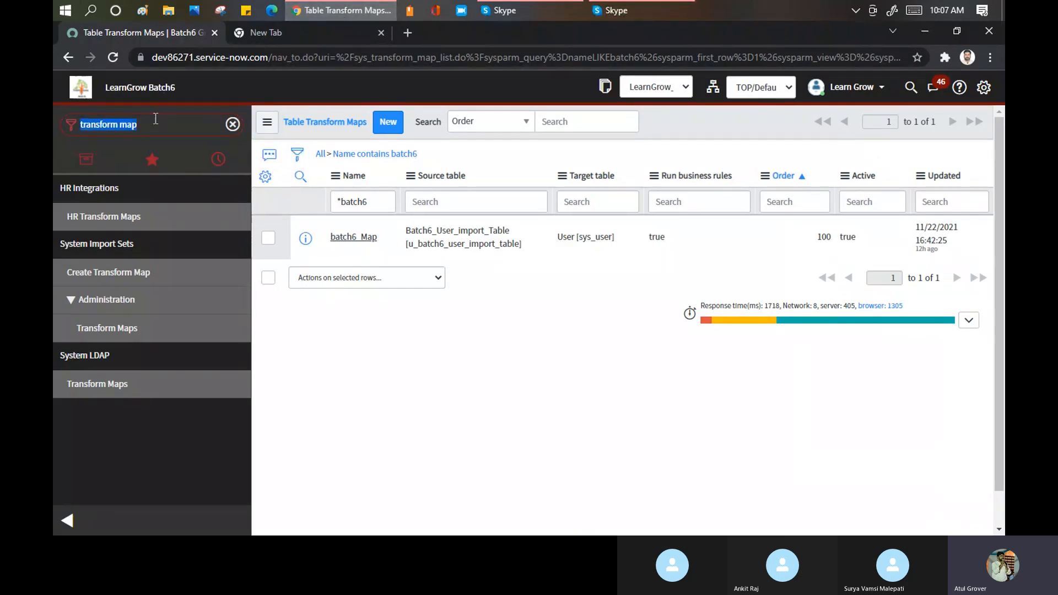
text(lo)
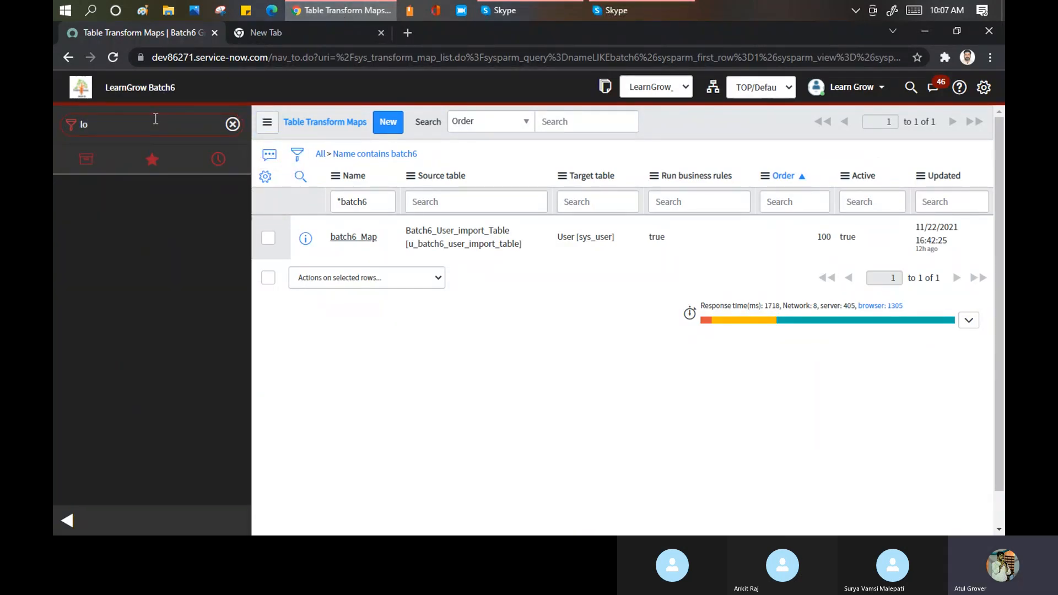
text(ad data)
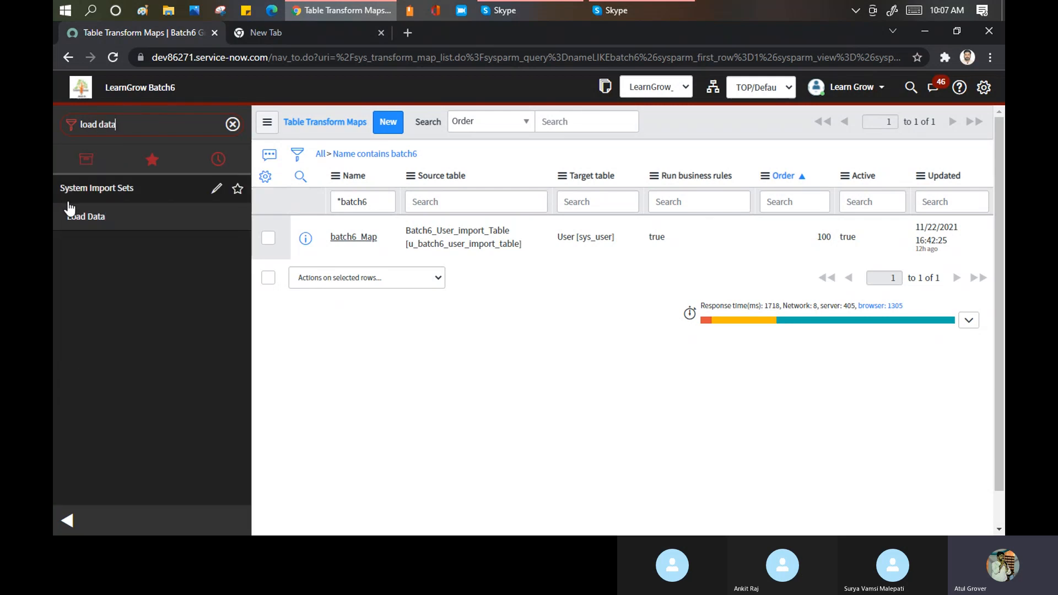
click(83, 219)
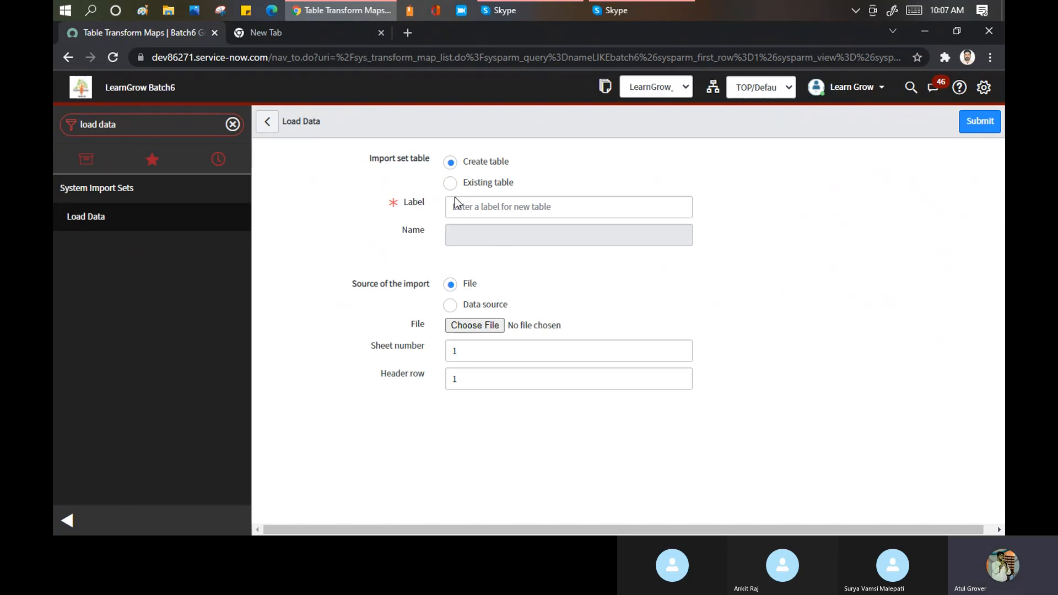
click(451, 182)
click(485, 207)
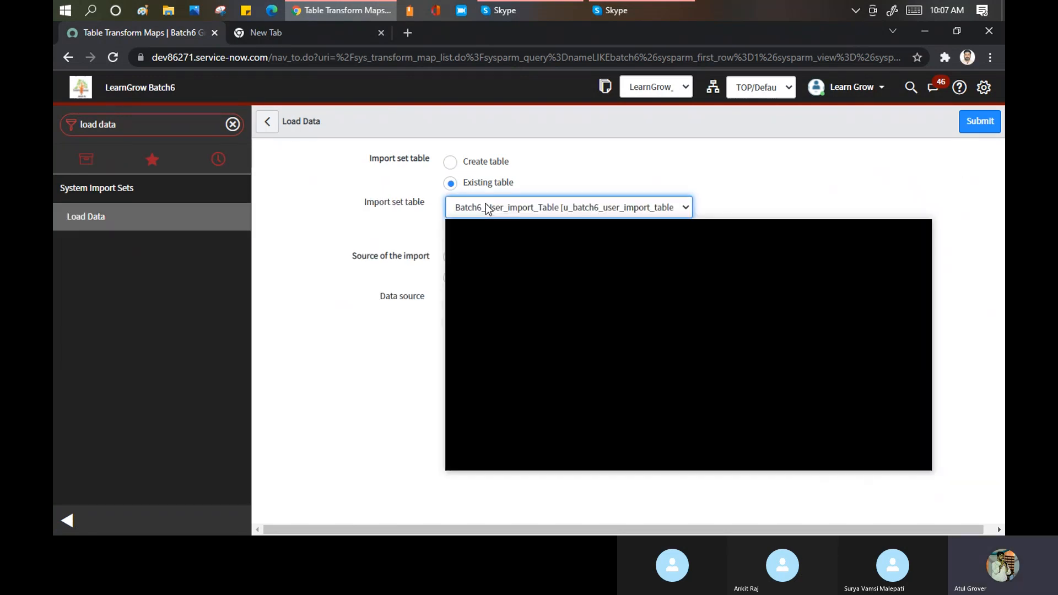
click(451, 162)
click(450, 162)
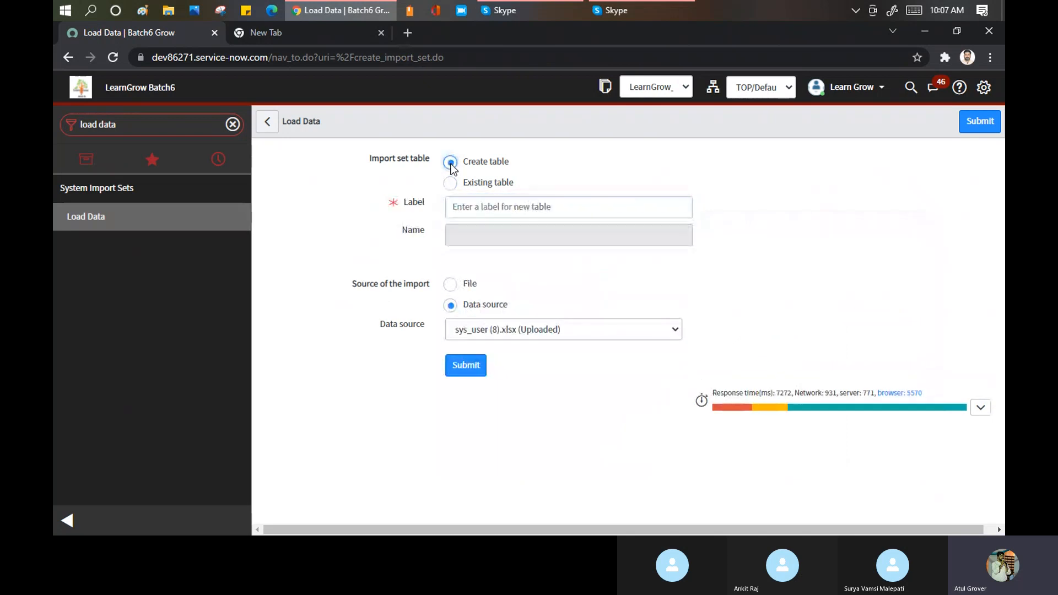
Label the new import set table "Bach6_group_import"
click(467, 207)
text(Ba)
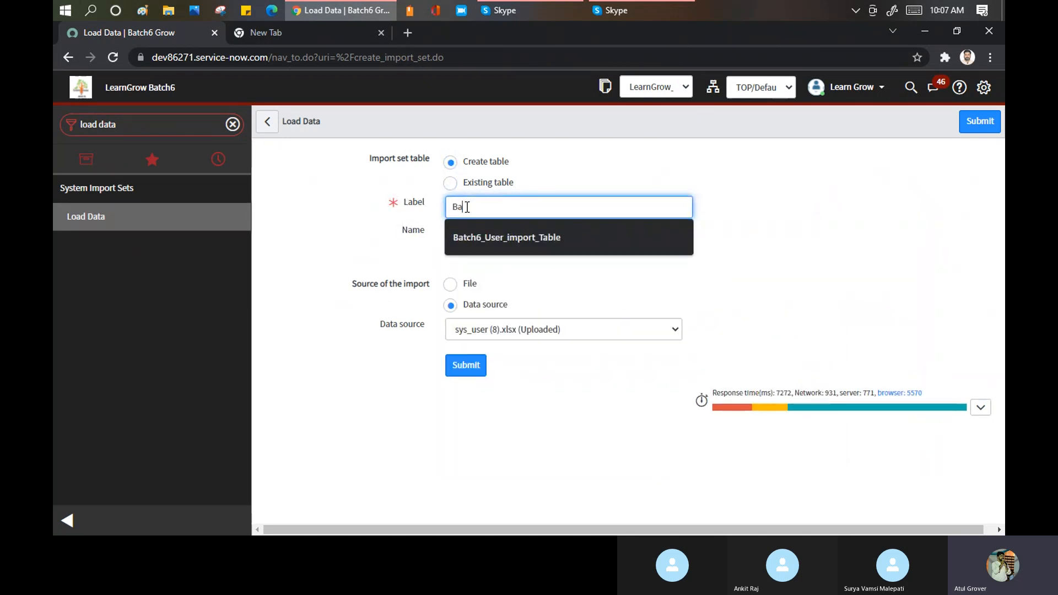
text(ch6_gro)
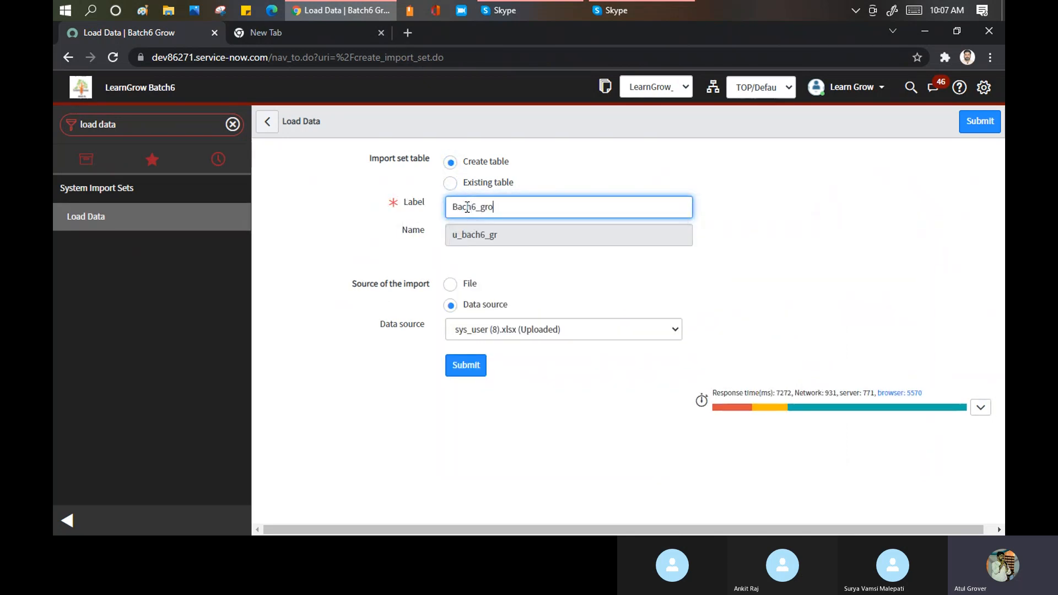
text(up_o)
text(mport)
Set the import source to File, choose sys_user_group (2).xlsx from Downloads and submit the data load
click(450, 283)
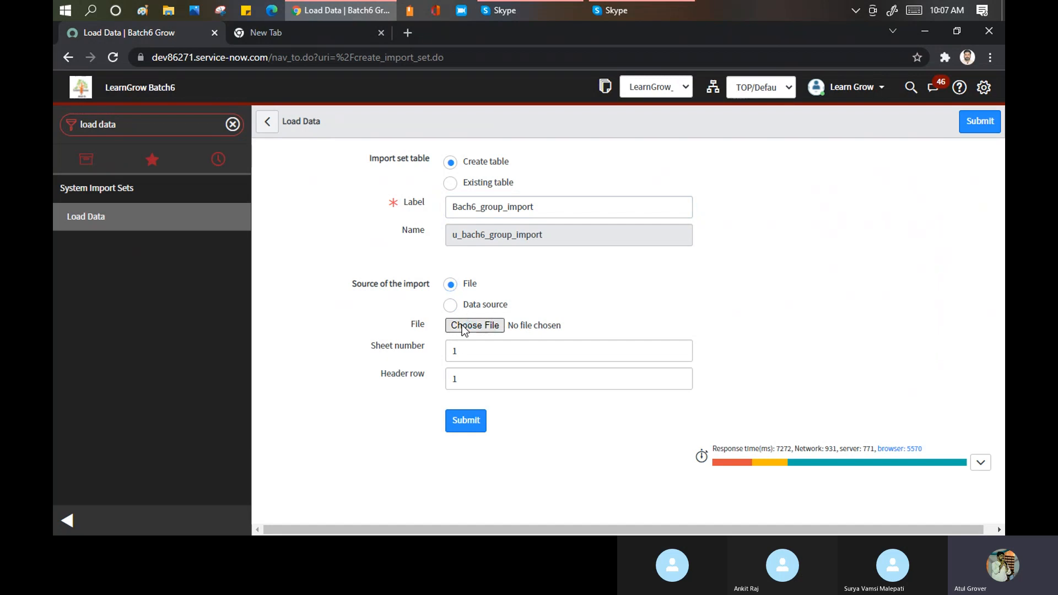
click(463, 328)
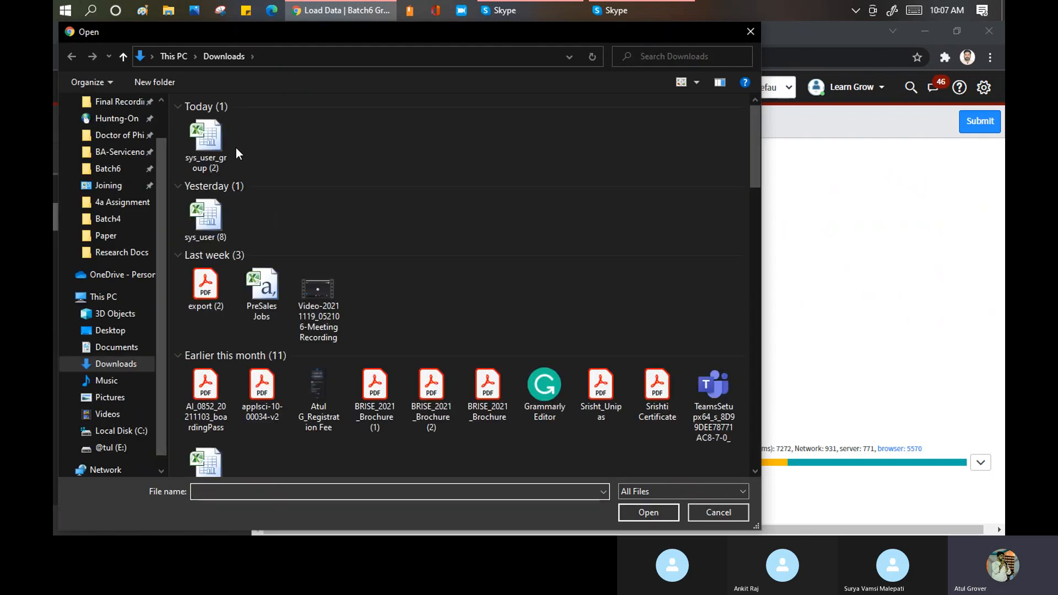
click(217, 136)
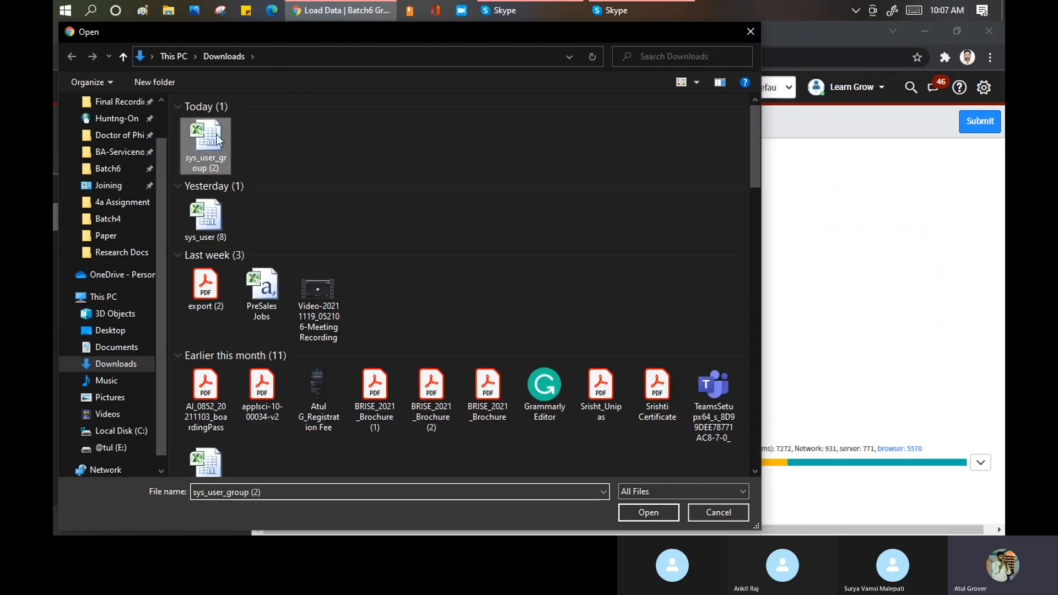
click(668, 514)
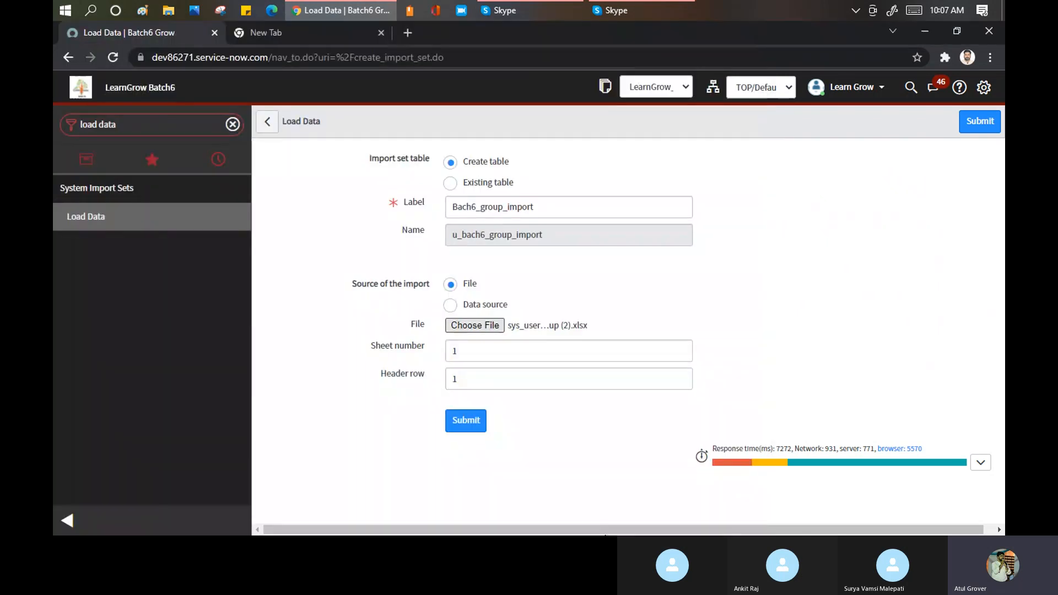
click(466, 430)
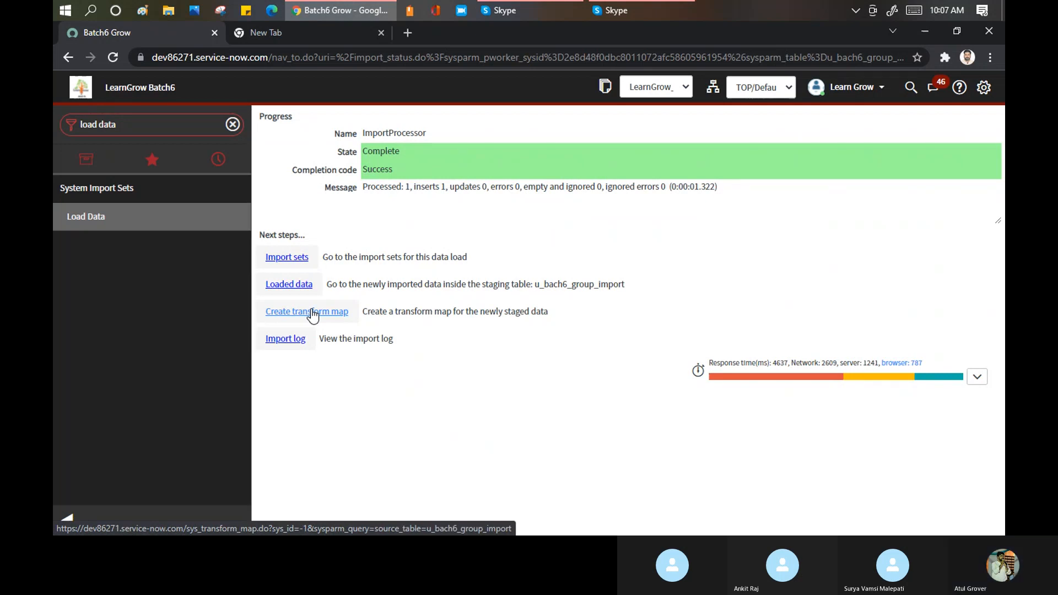
Start a transform map for the newly staged data and name it "Batch6_Map"
click(312, 312)
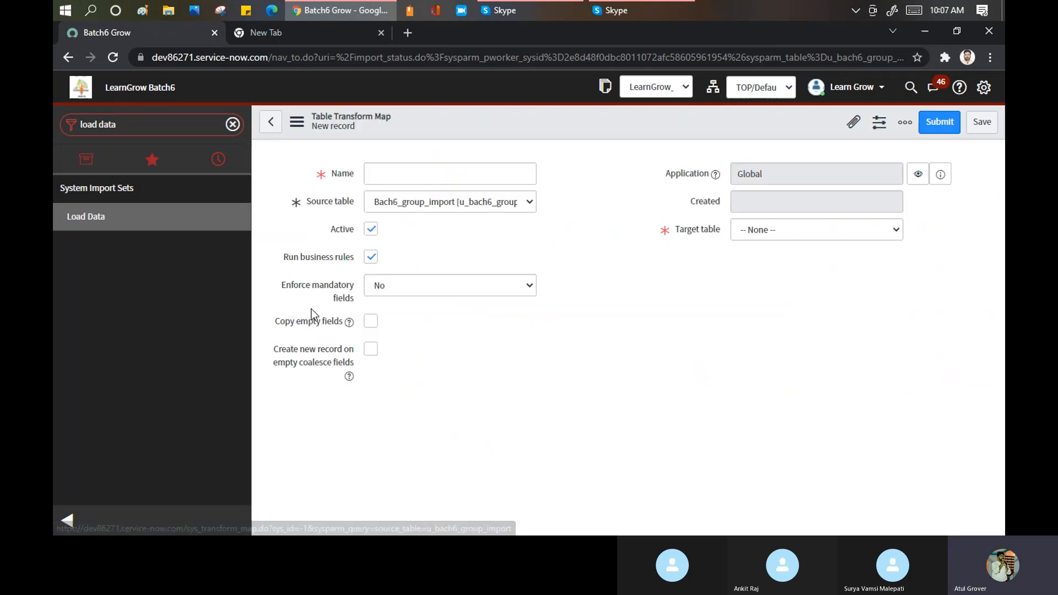
click(407, 172)
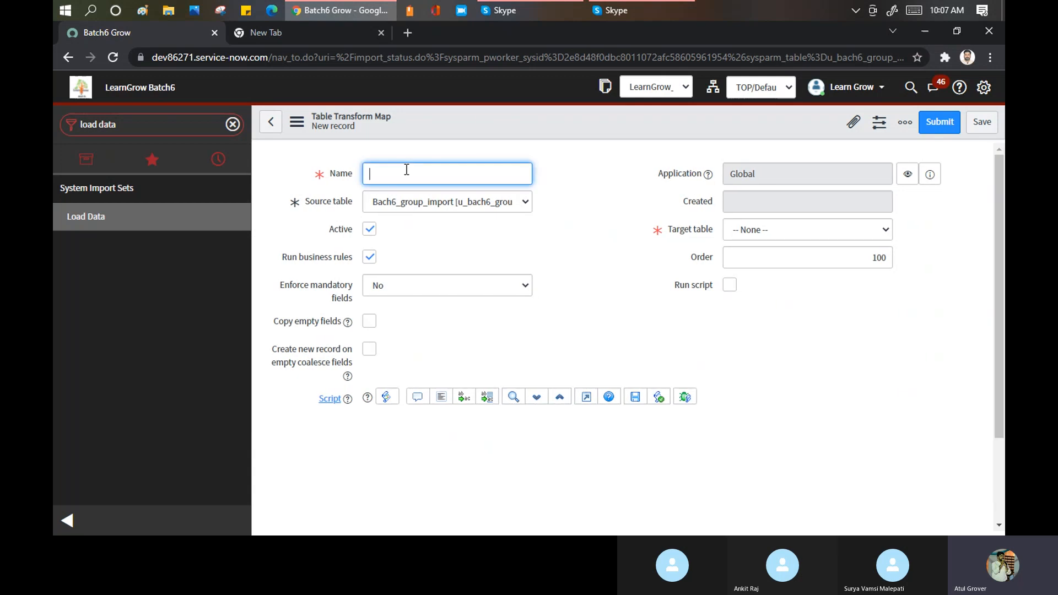
text(Batch)
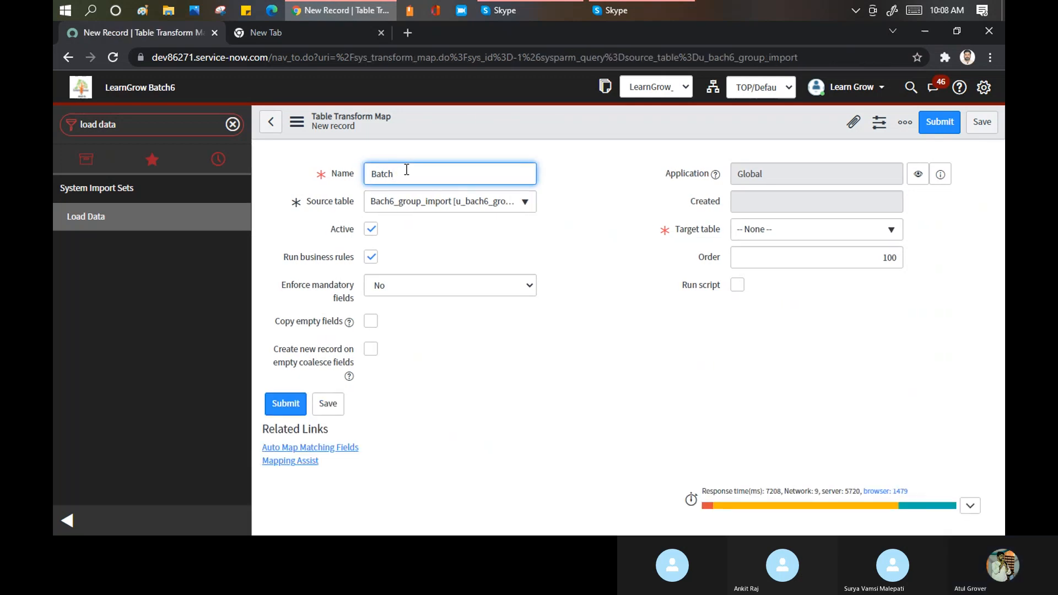
text(6_Map)
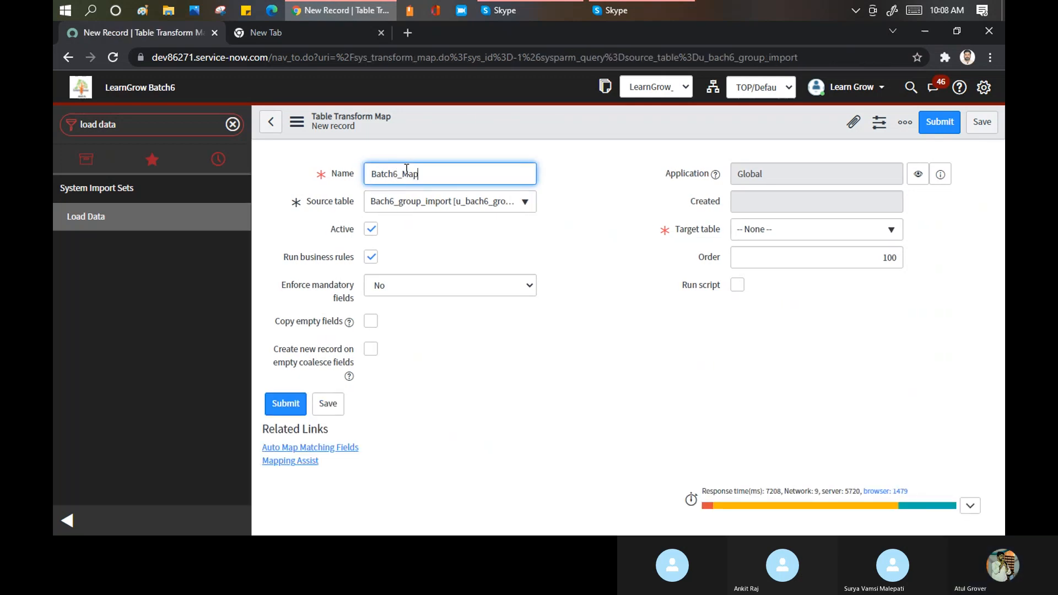
Set the transform map's target table to Group [sys_user_group] and save the record
double_click(797, 237)
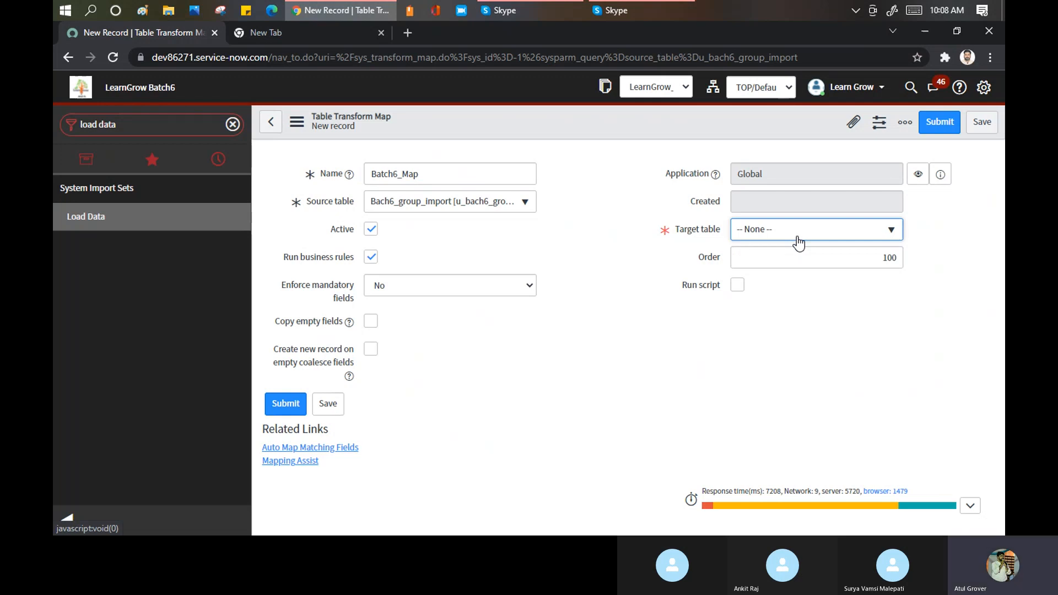
click(797, 236)
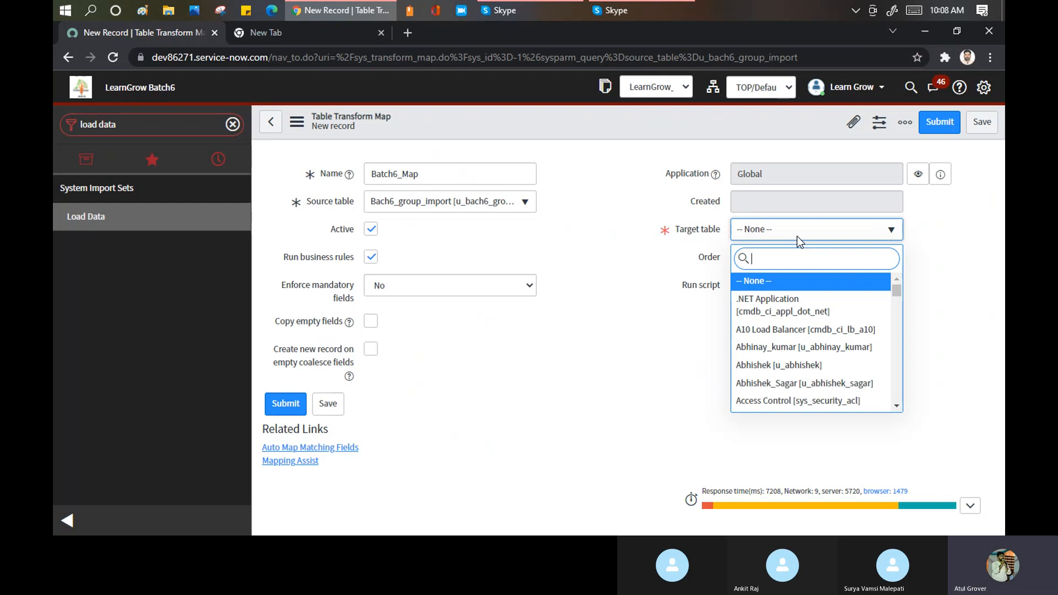
text(sys_user)
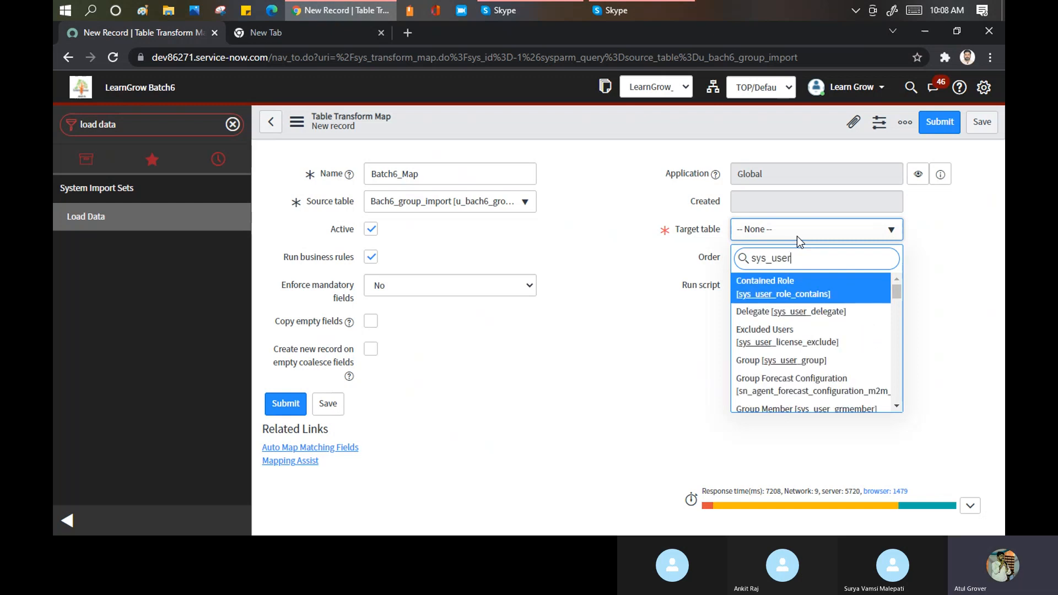
click(778, 362)
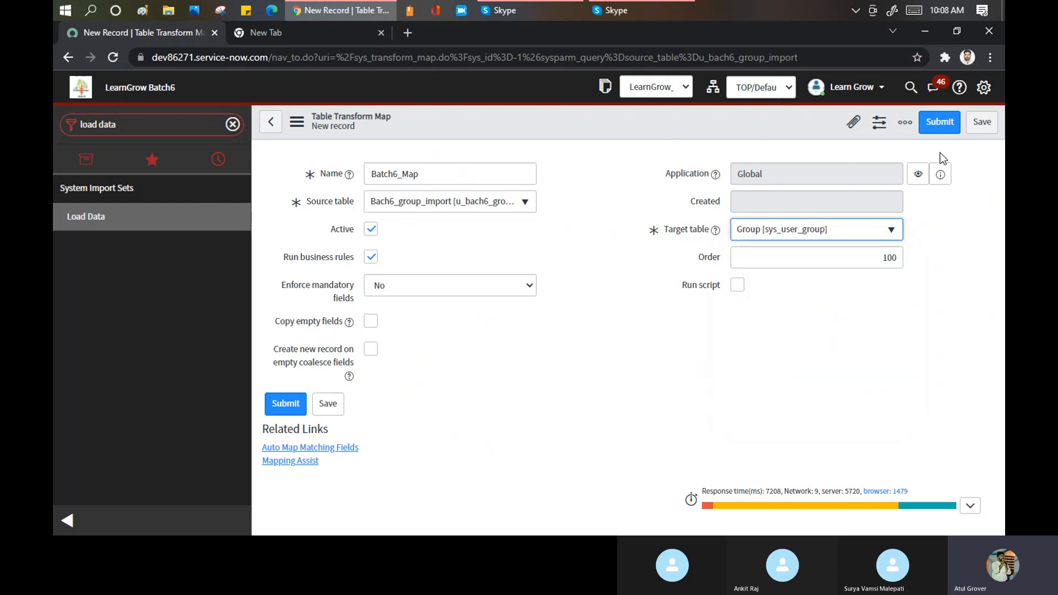
click(986, 131)
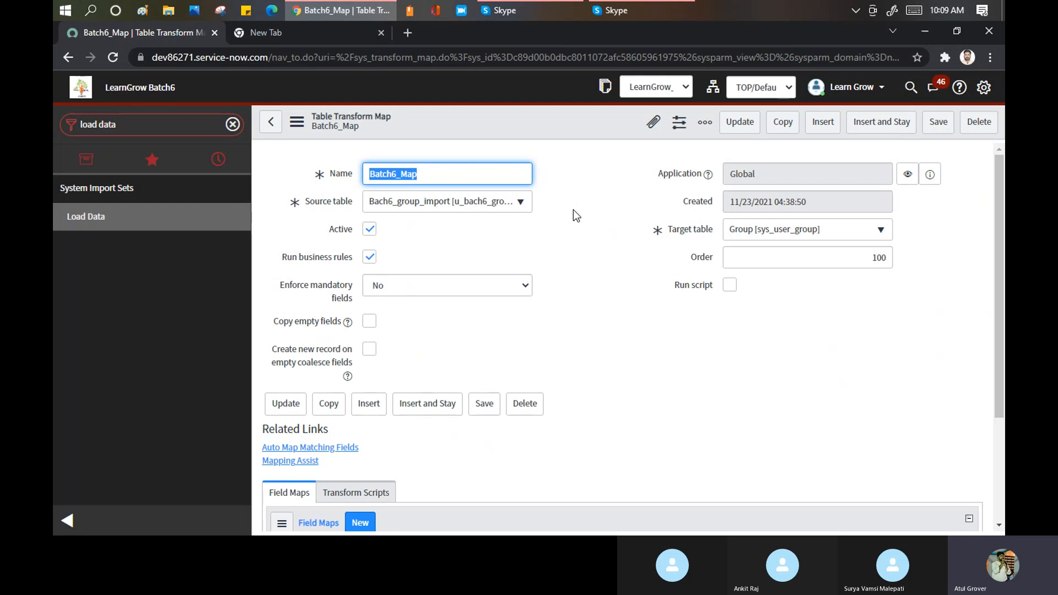
Open Mapping Assist for the transform map and add the source field Name to the field map
scroll(581, 199, down, 3)
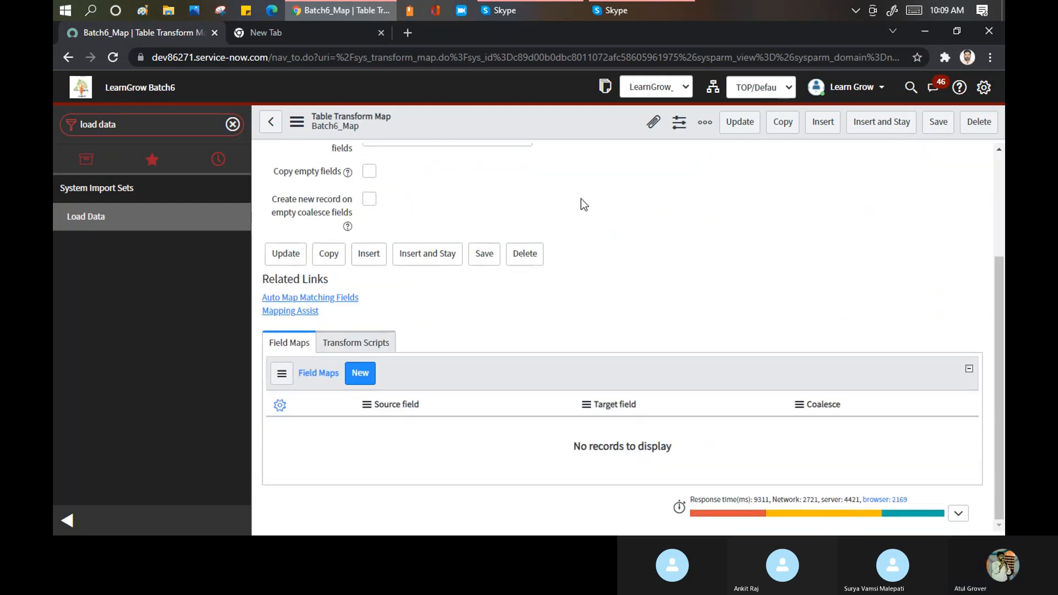
click(286, 312)
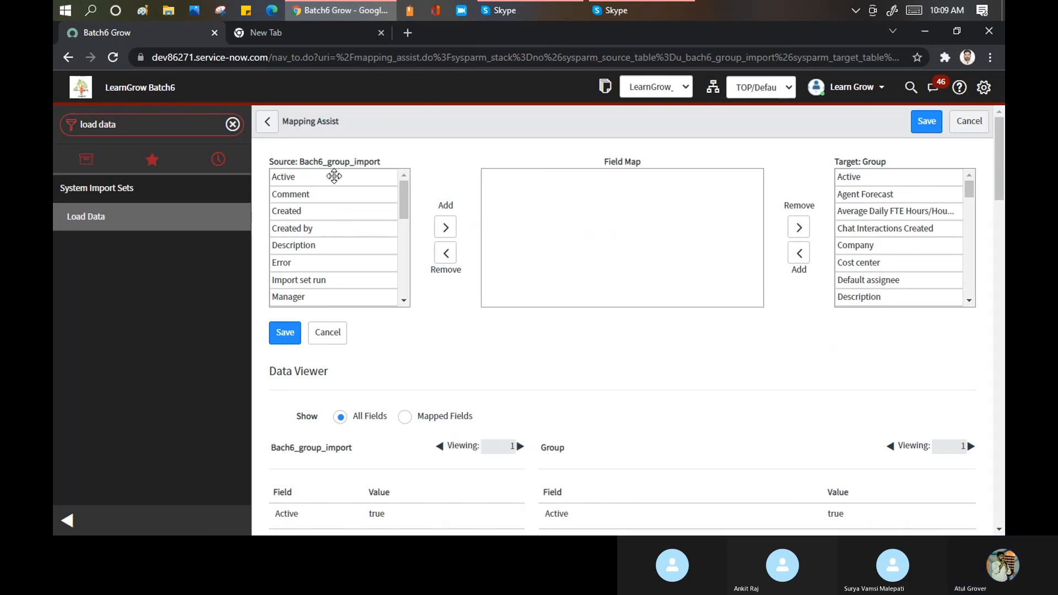
mouse_move(404, 187)
mouse_down()
mouse_move(401, 279)
mouse_move(419, 173)
mouse_move(405, 290)
mouse_move(402, 191)
mouse_up()
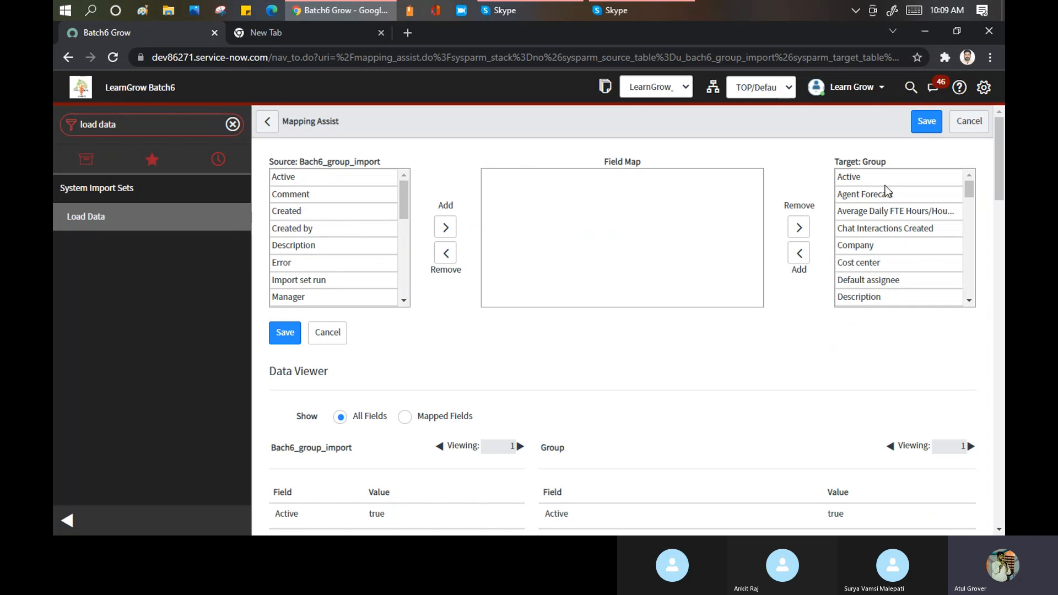
scroll(900, 204, down, 2)
scroll(898, 216, up, 2)
drag(402, 195, 402, 214)
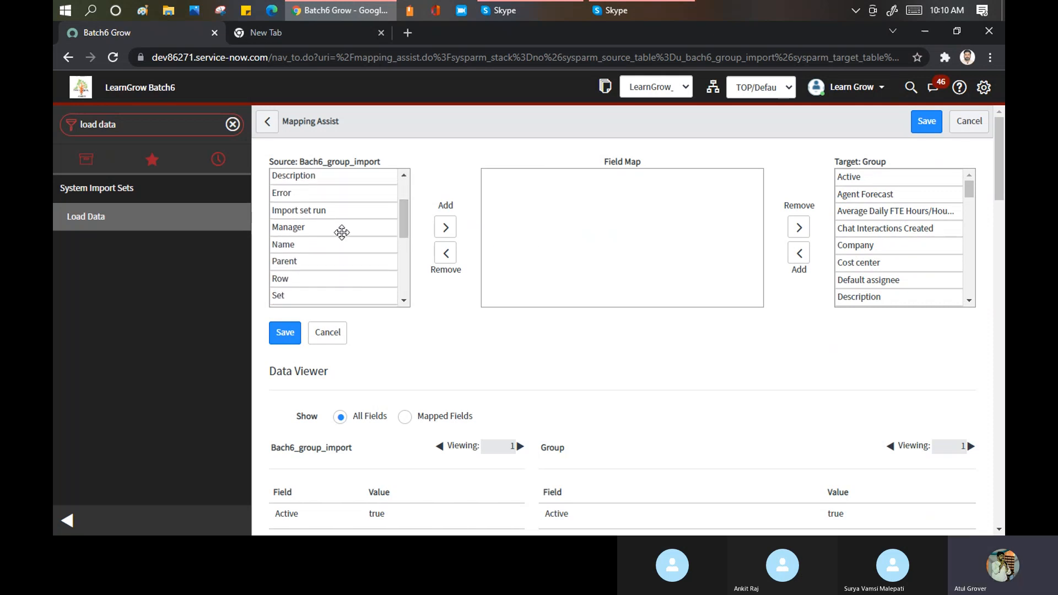
click(326, 238)
click(445, 227)
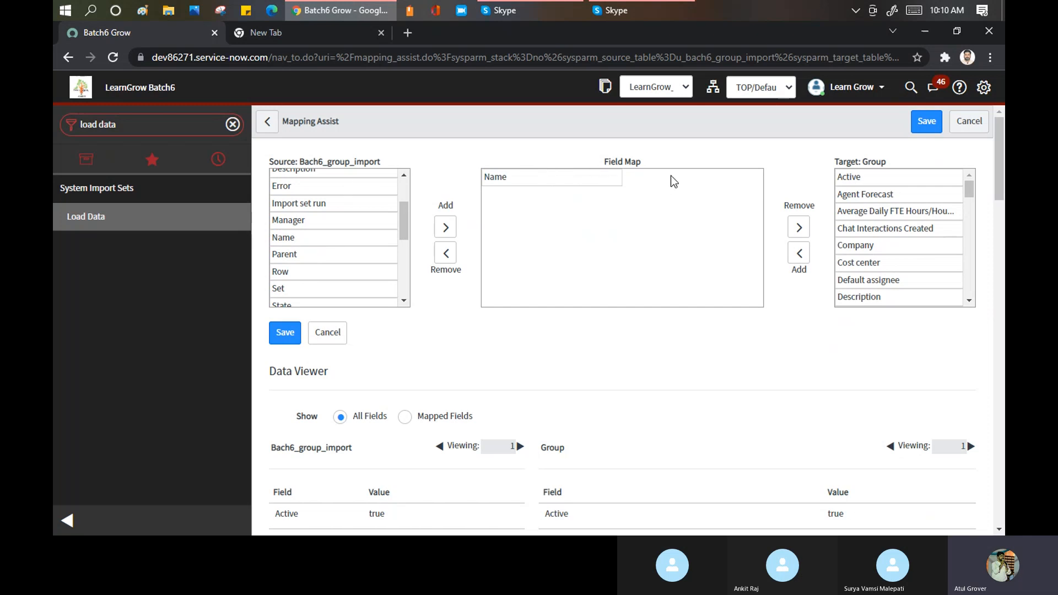
Add the Group table's Name field to the field map as the target for the source Name
drag(970, 194, 972, 238)
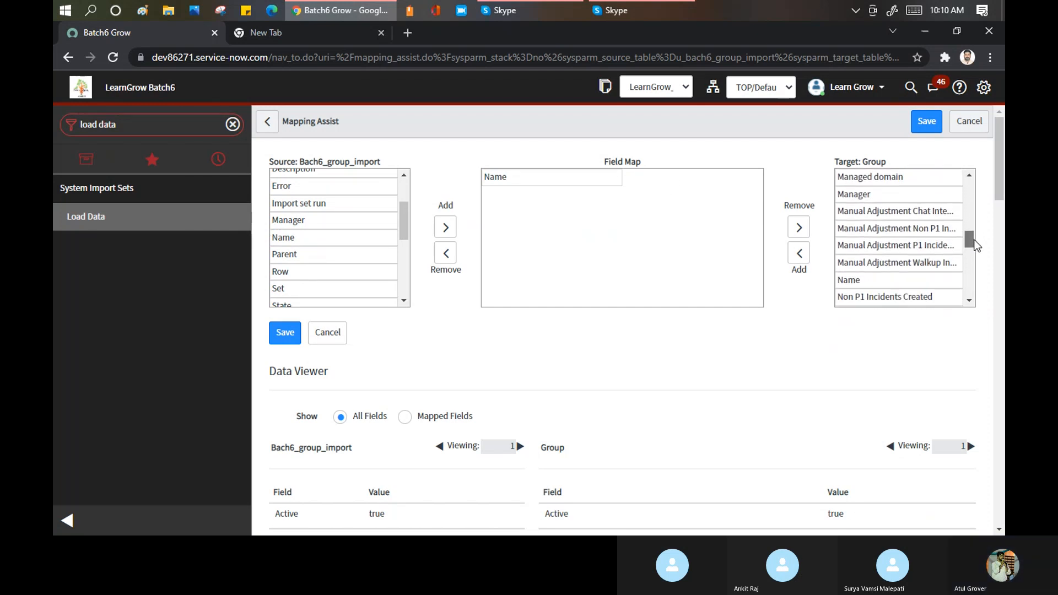
click(897, 276)
scroll(894, 281, down, 1)
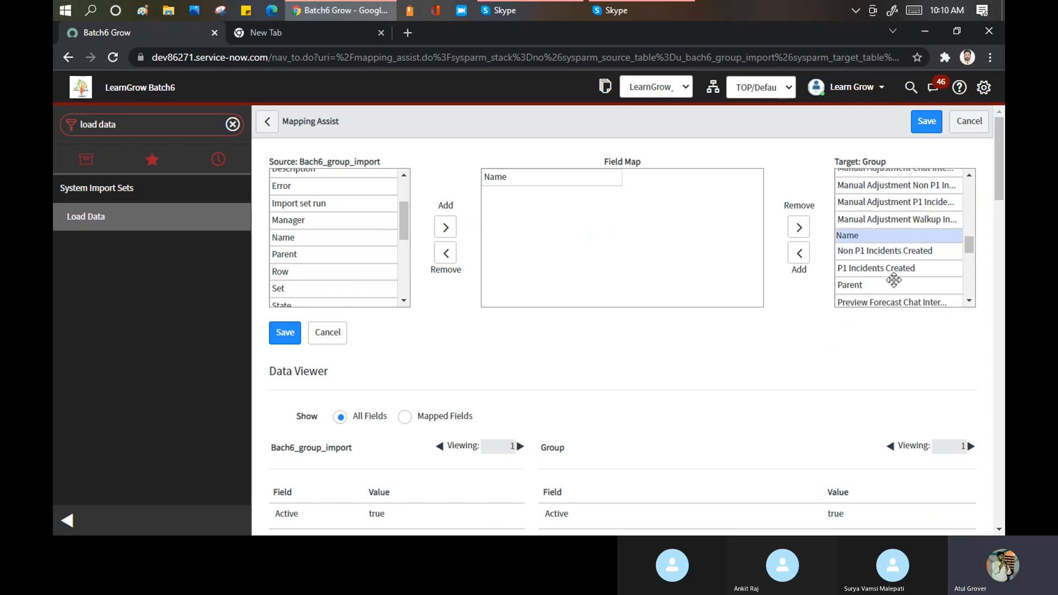
drag(871, 236, 738, 199)
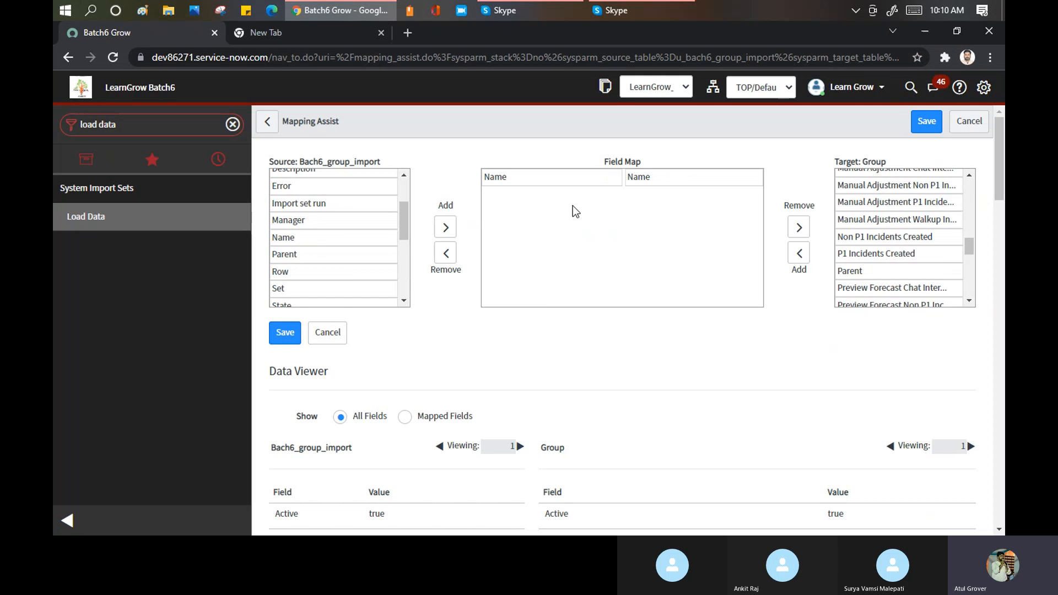
Limit the Data Viewer to mapped fields and map the source Description field to the target Description field
scroll(792, 344, down, 4)
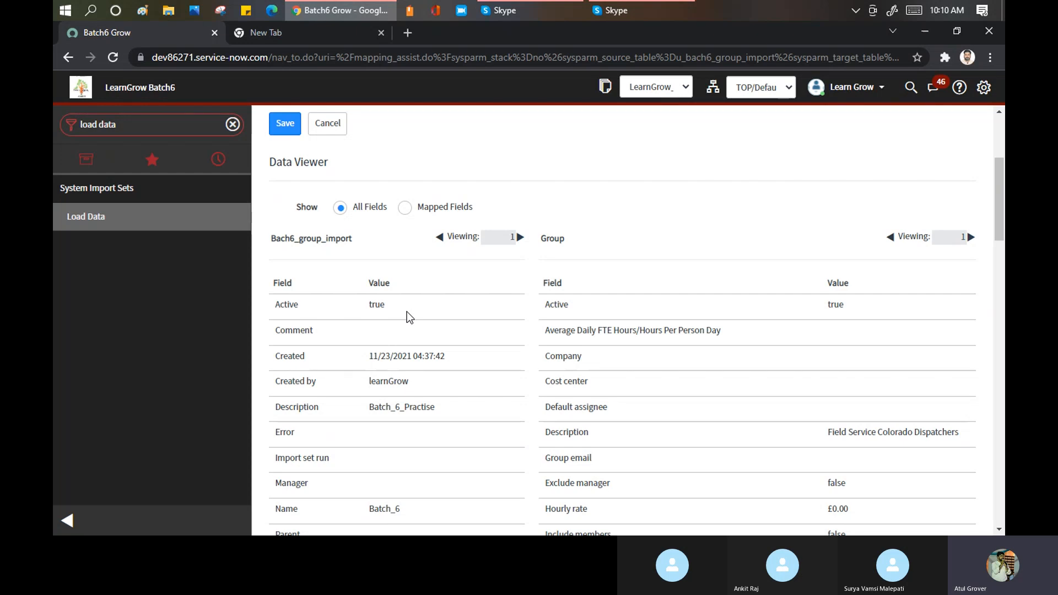
click(405, 208)
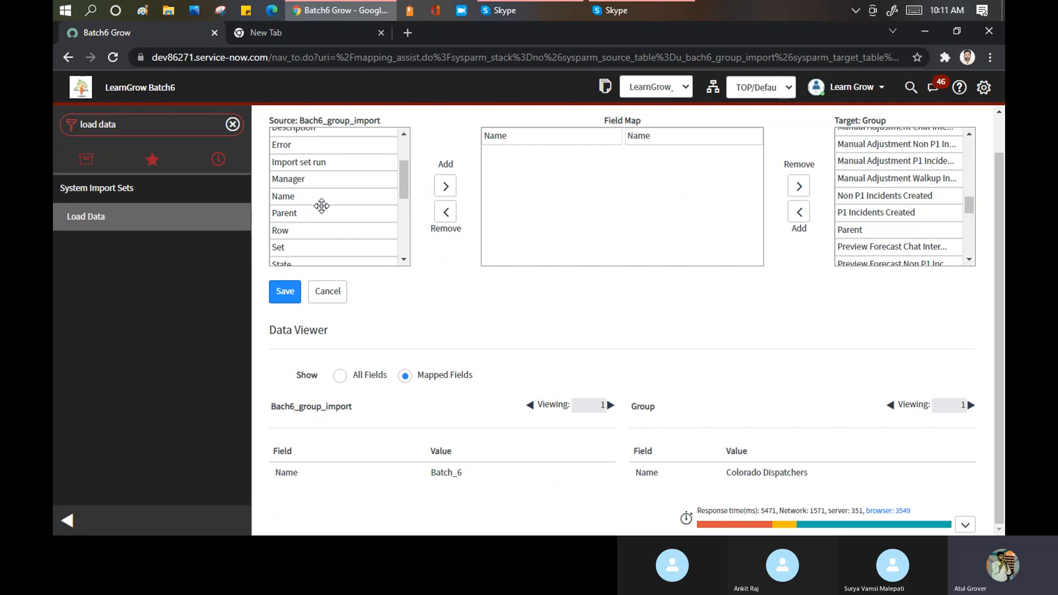
drag(402, 168, 395, 144)
drag(322, 203, 502, 197)
drag(970, 206, 959, 155)
click(878, 179)
drag(878, 180, 733, 187)
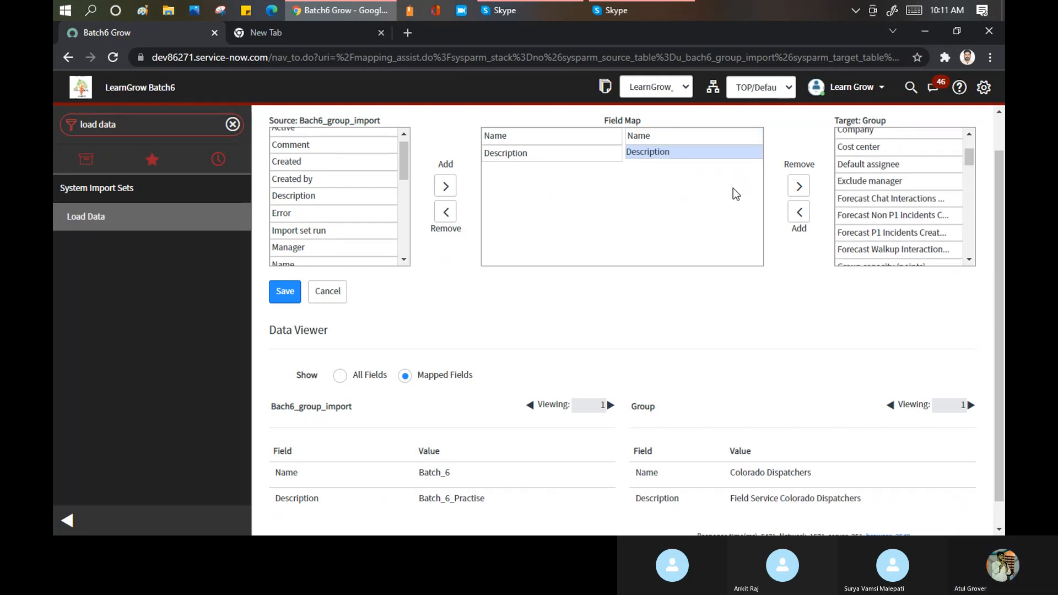
Review all source and target fields in the Data Viewer, then switch it back to Mapped Fields
scroll(568, 408, down, 1)
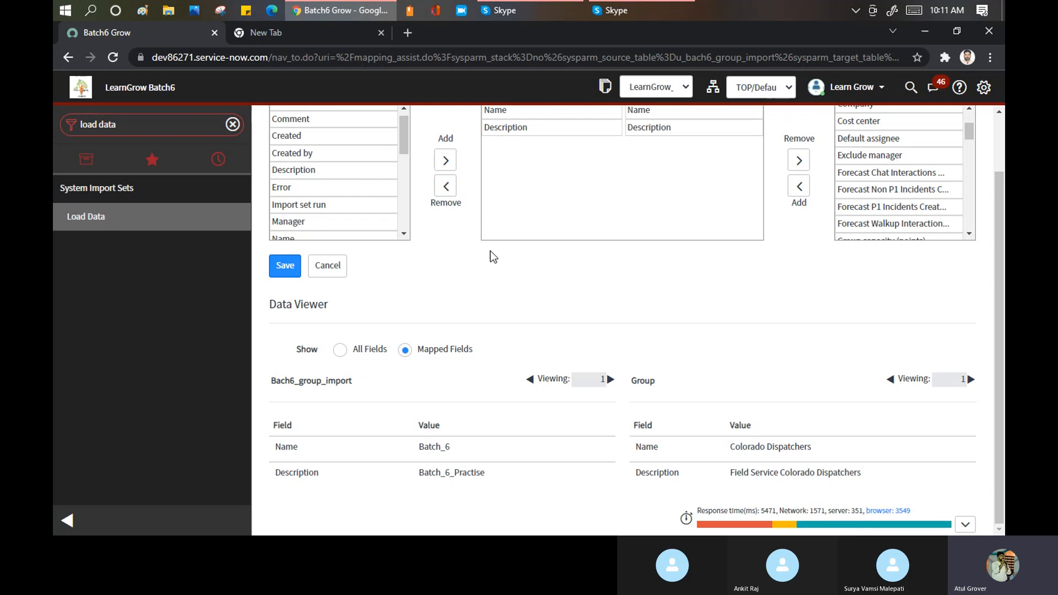
click(339, 353)
scroll(705, 380, down, 2)
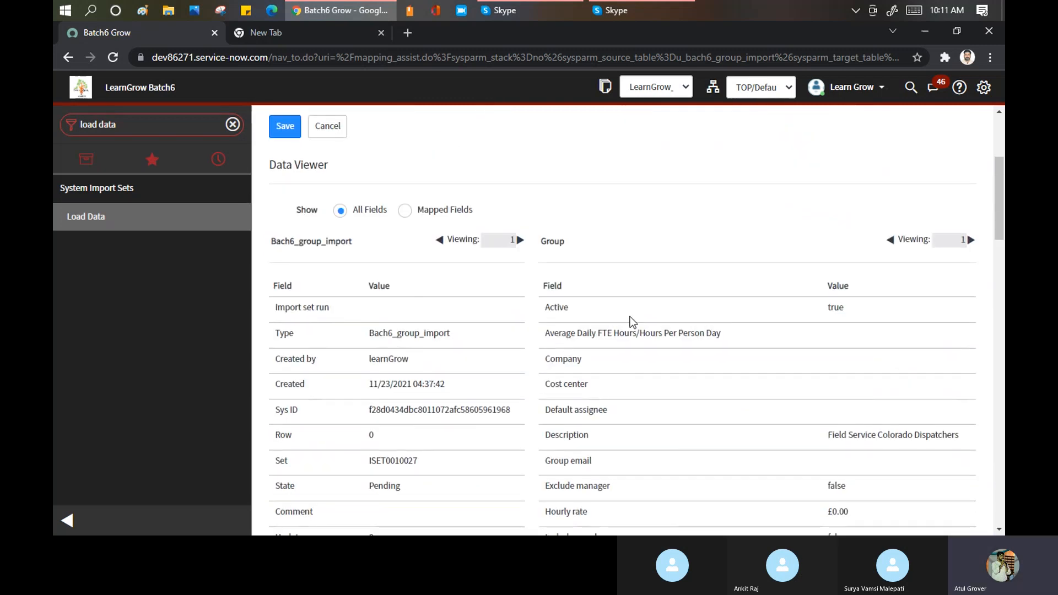
scroll(623, 306, down, 4)
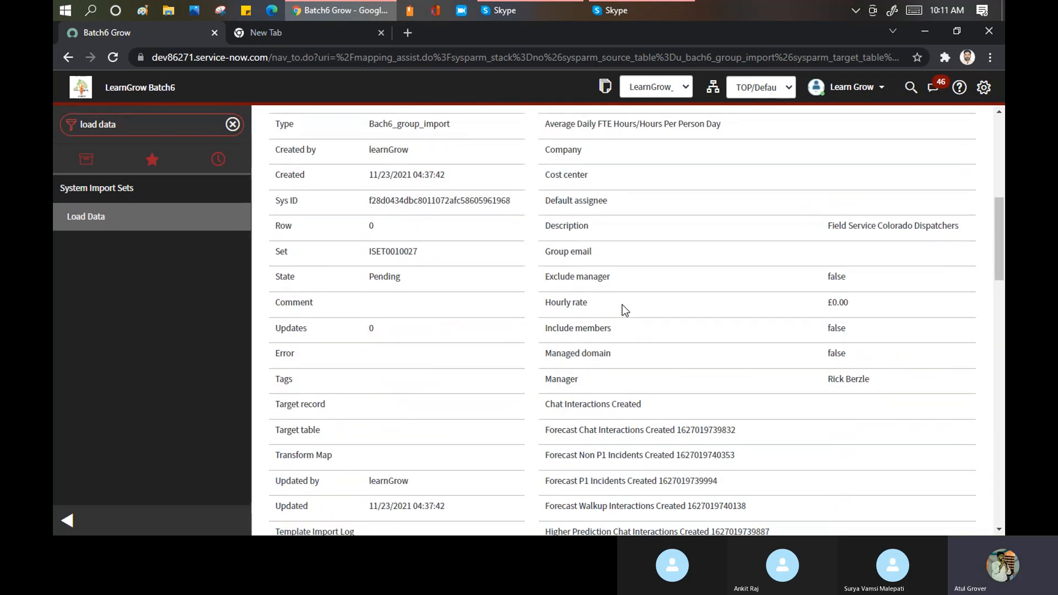
scroll(623, 305, up, 3)
click(409, 141)
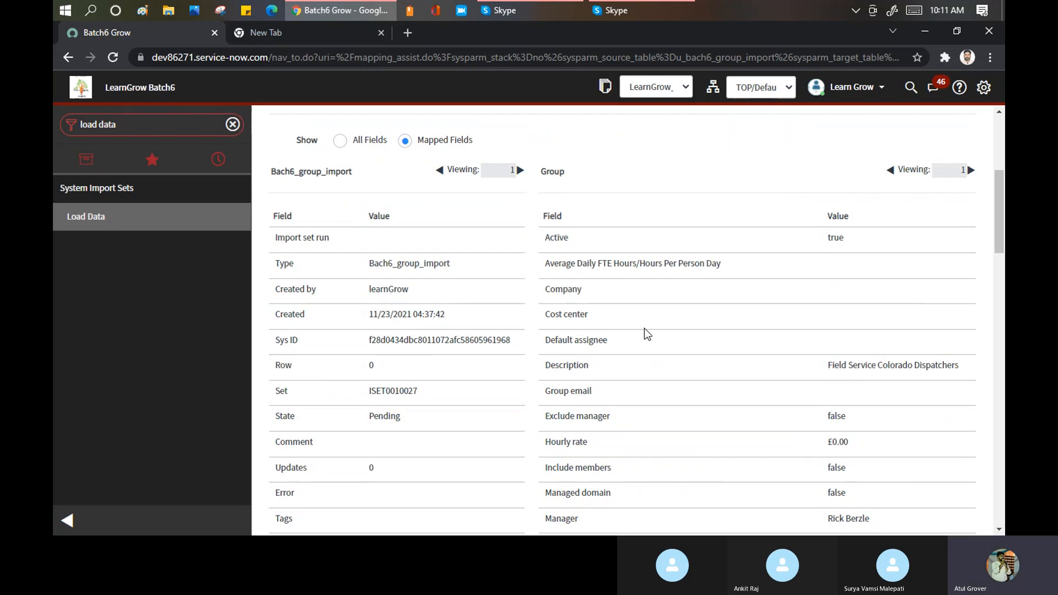
Save the Mapping Assist field map and auto-map the remaining matching fields on Batch6_Map
click(278, 268)
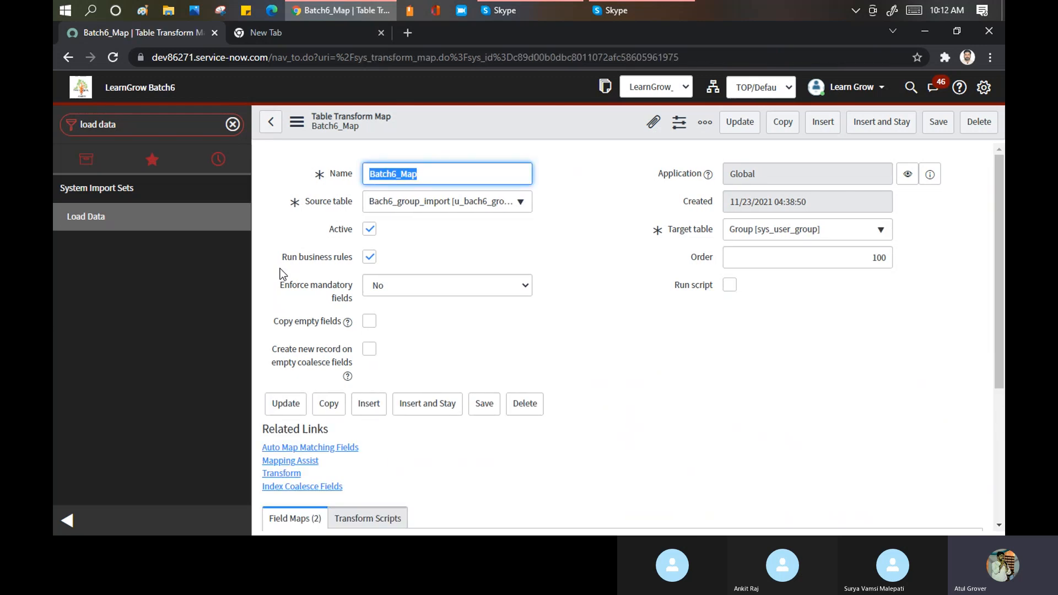
scroll(584, 282, down, 4)
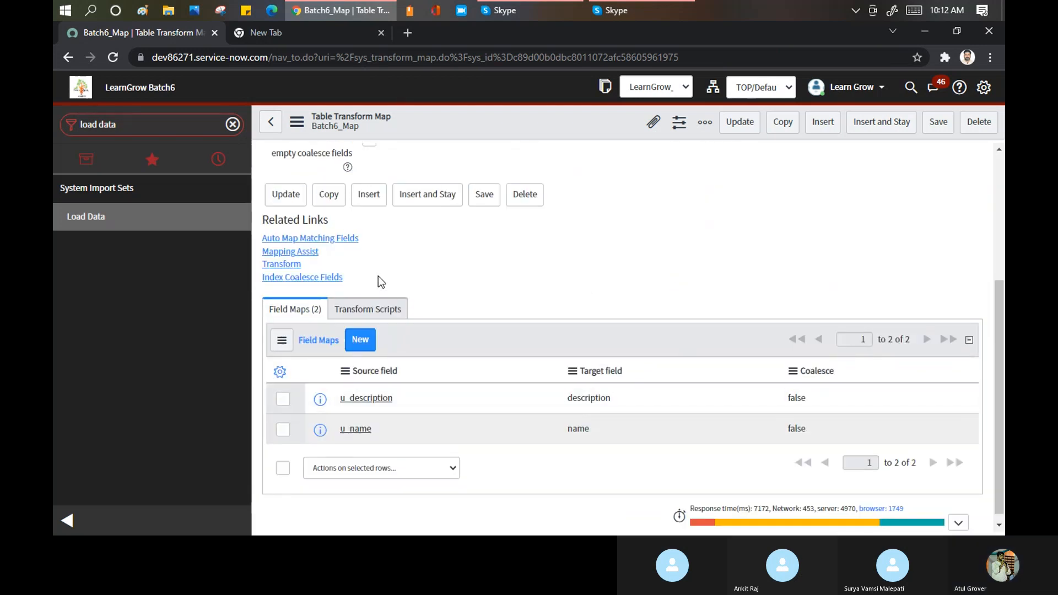
click(337, 243)
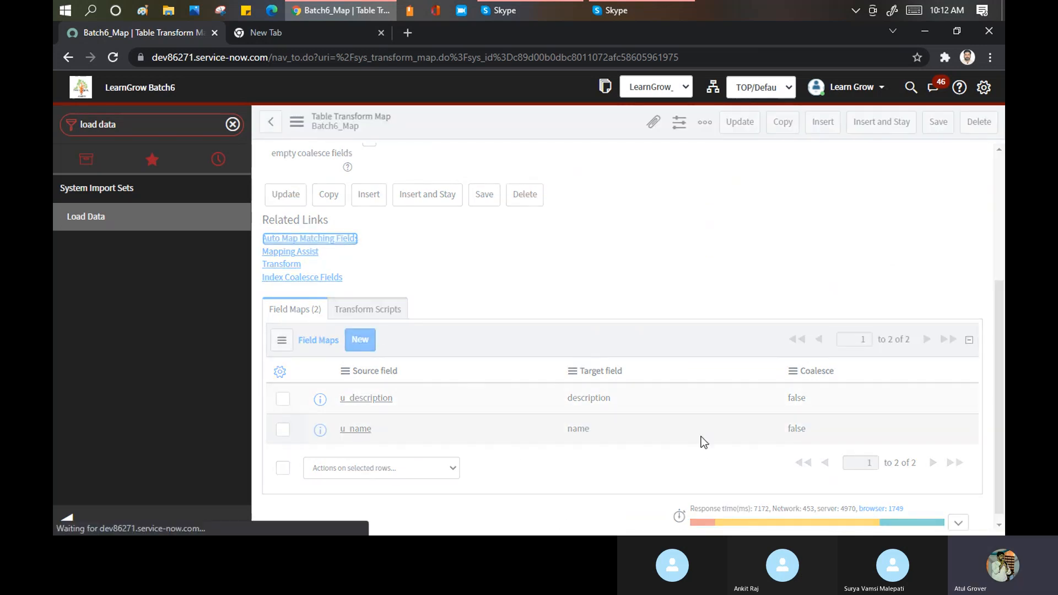
Switch to File Explorer and open the sys_user_group (2) workbook from the Downloads folder
click(163, 15)
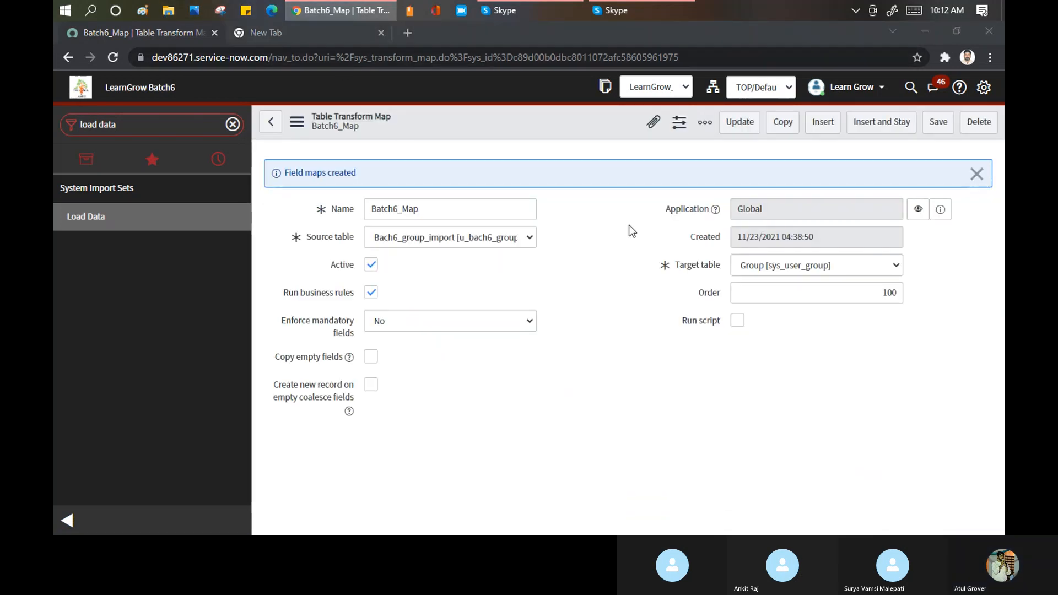
scroll(566, 226, down, 3)
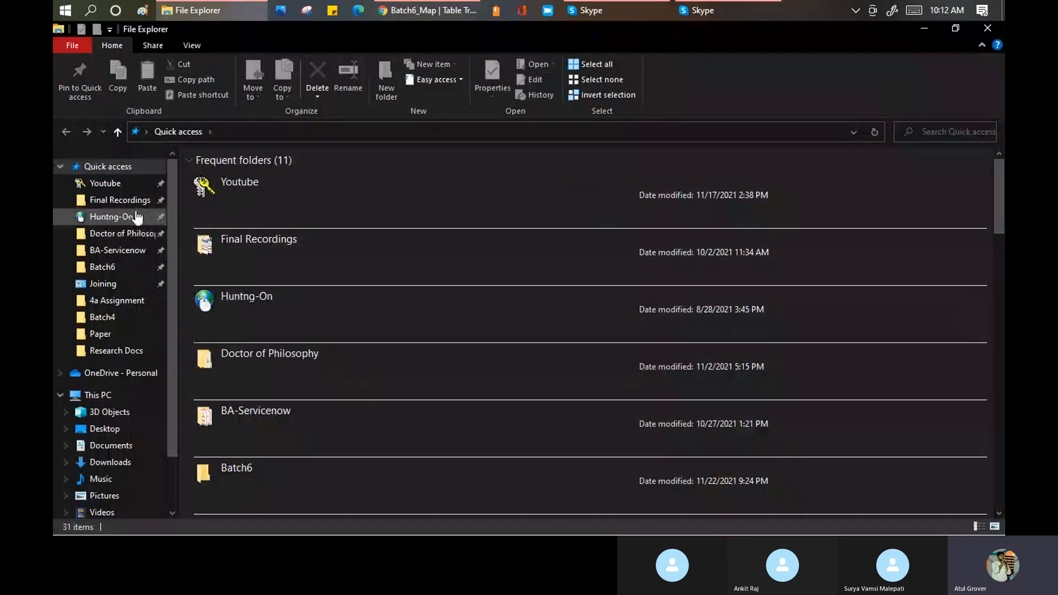
click(126, 463)
double_click(218, 180)
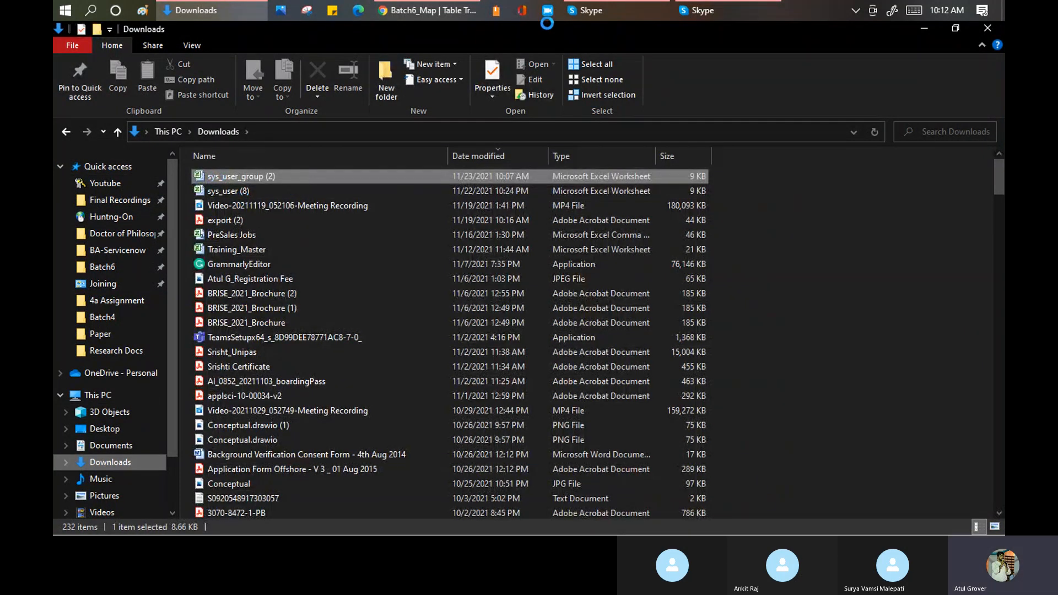
Return to Batch6_Map in Chrome and compare its Field Maps list with the workbook's column headings
click(422, 8)
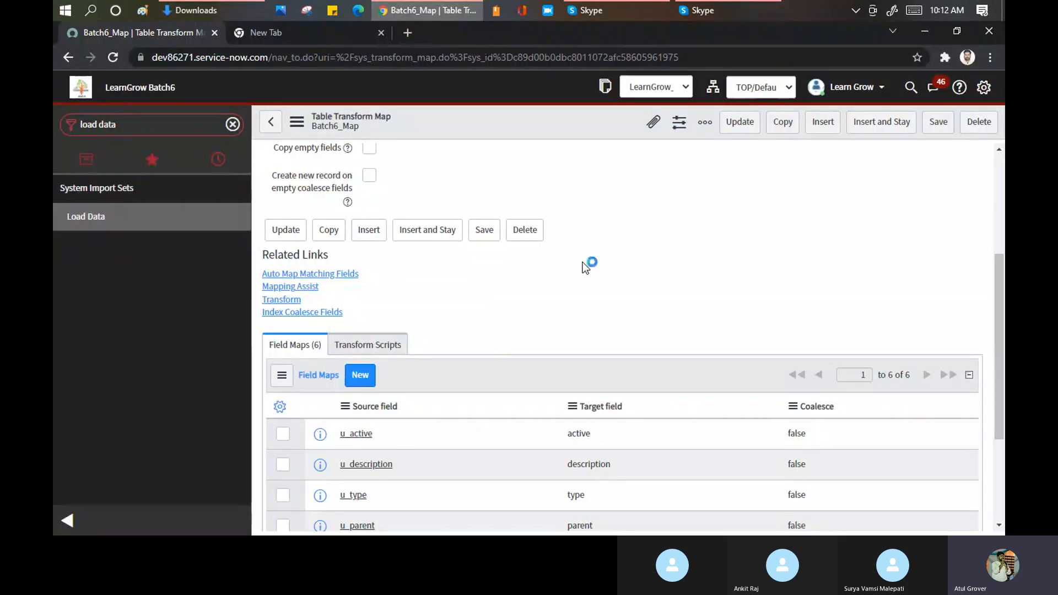
scroll(584, 265, down, 3)
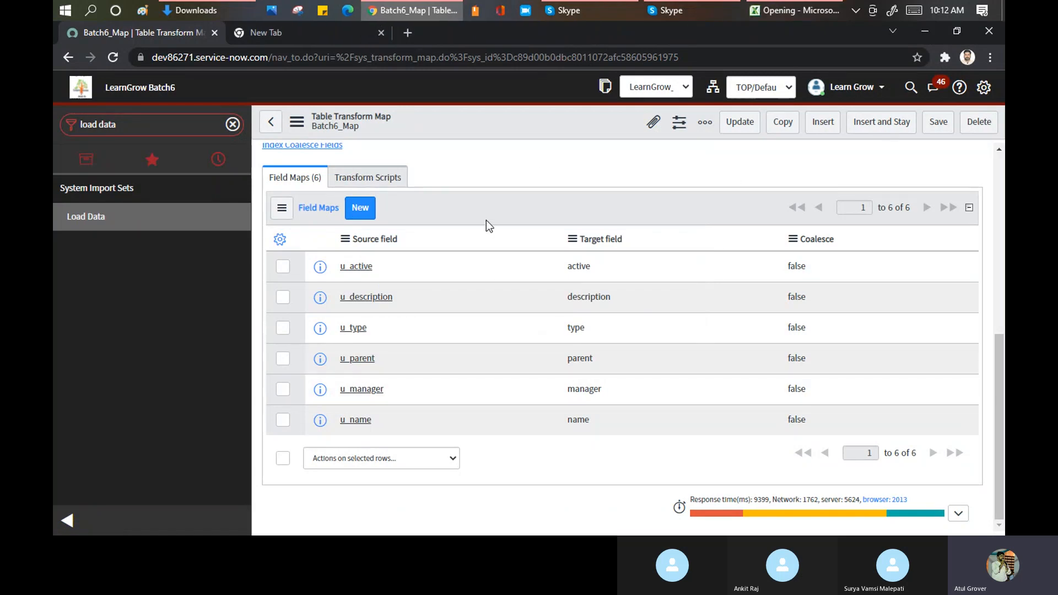
scroll(461, 246, up, 6)
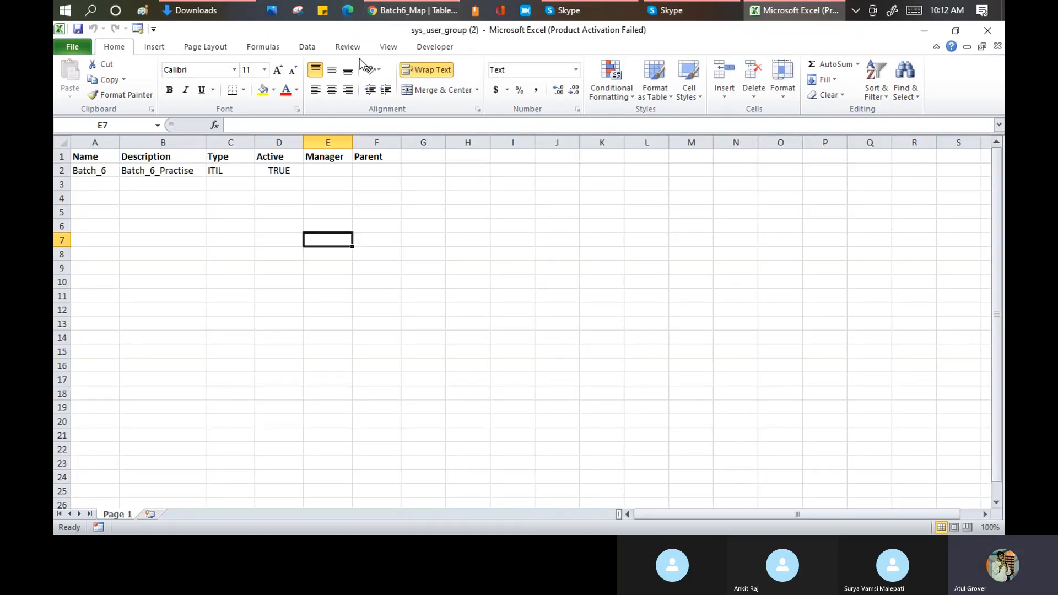
click(410, 12)
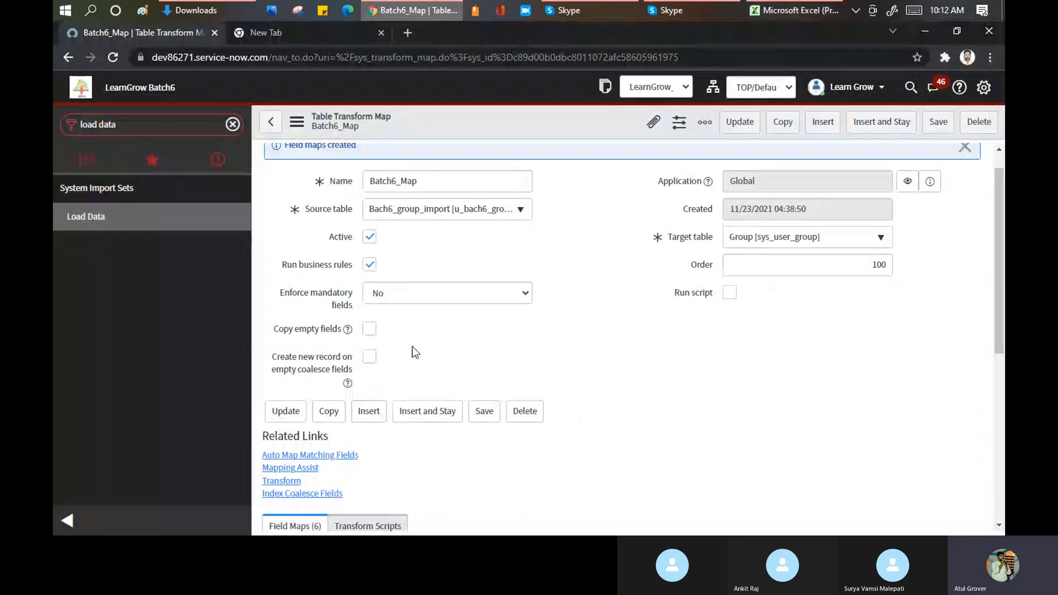
scroll(412, 346, down, 5)
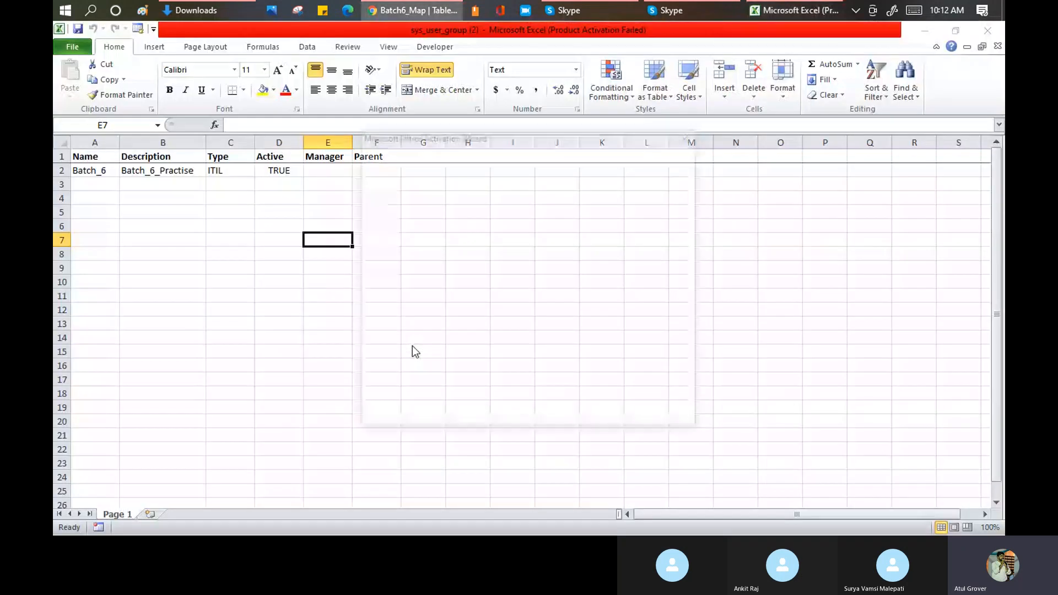
Dismiss the Excel activation dialog and check data row 2 and the empty rows below it against the transform map's field maps
click(668, 419)
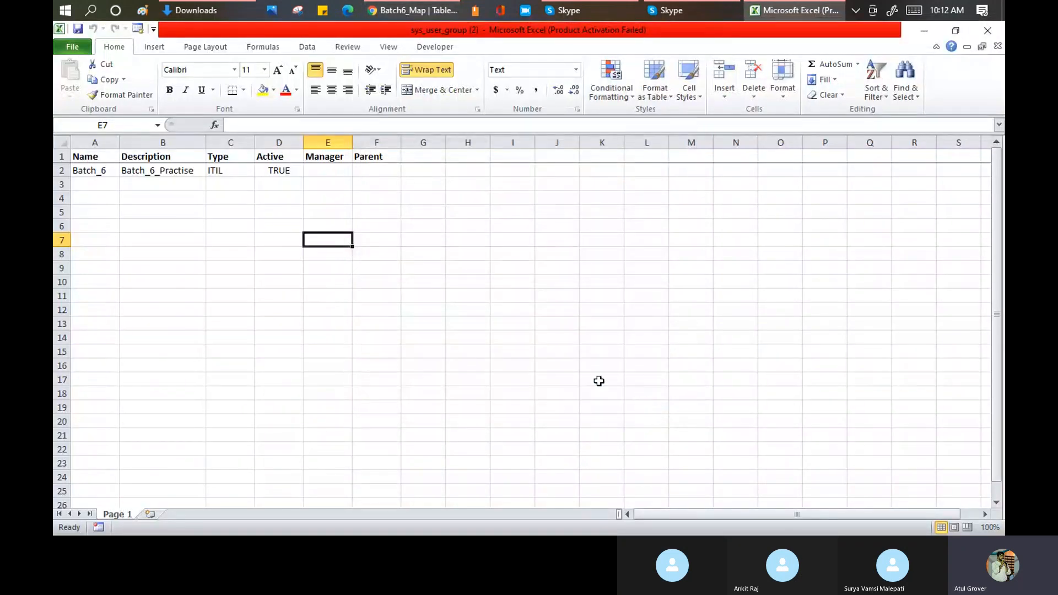
drag(104, 183, 353, 267)
click(436, 11)
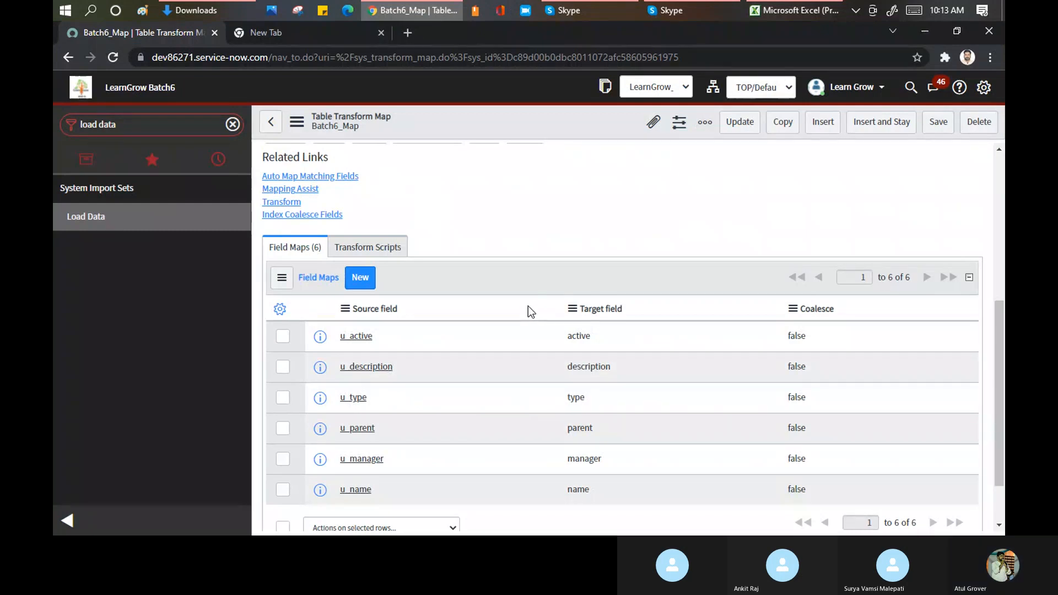
click(798, 10)
click(62, 170)
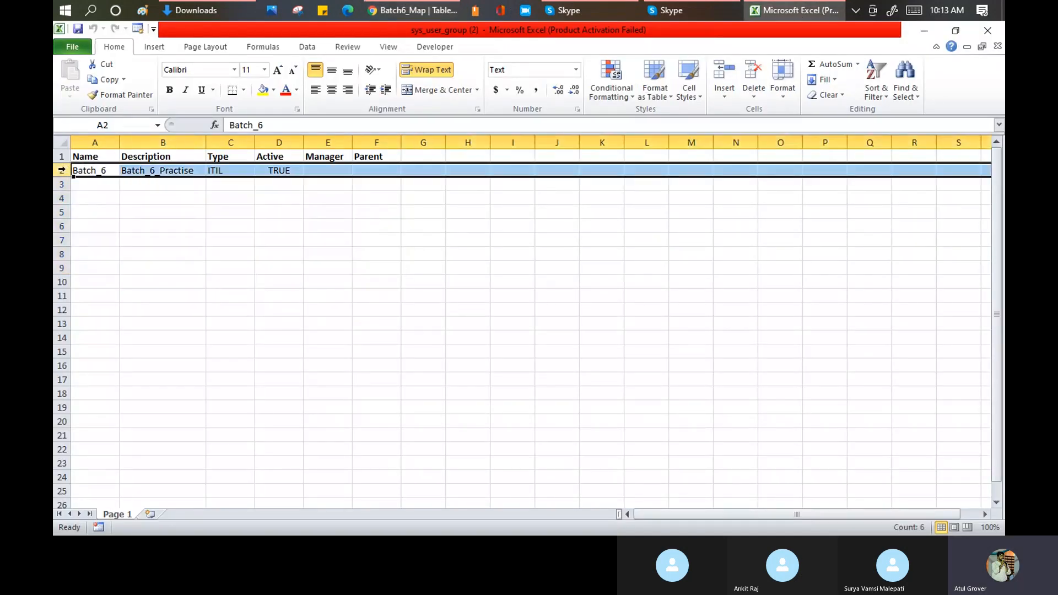
drag(110, 187, 129, 323)
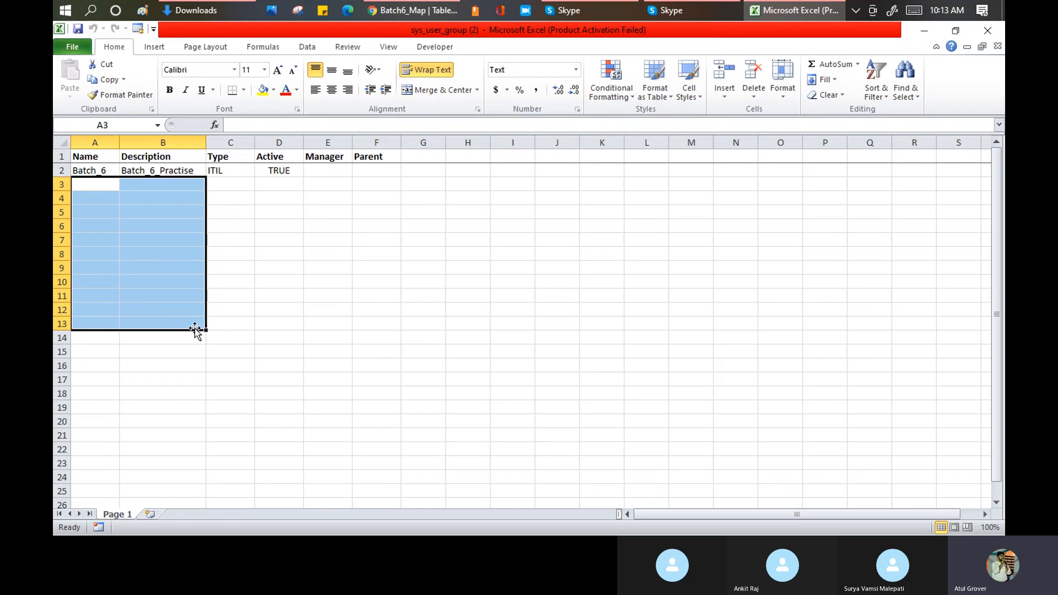
Return to Chrome and run the transform of import set ISET0010027 with Batch6_Map as the selected map
mouse_move(432, 12)
click(413, 10)
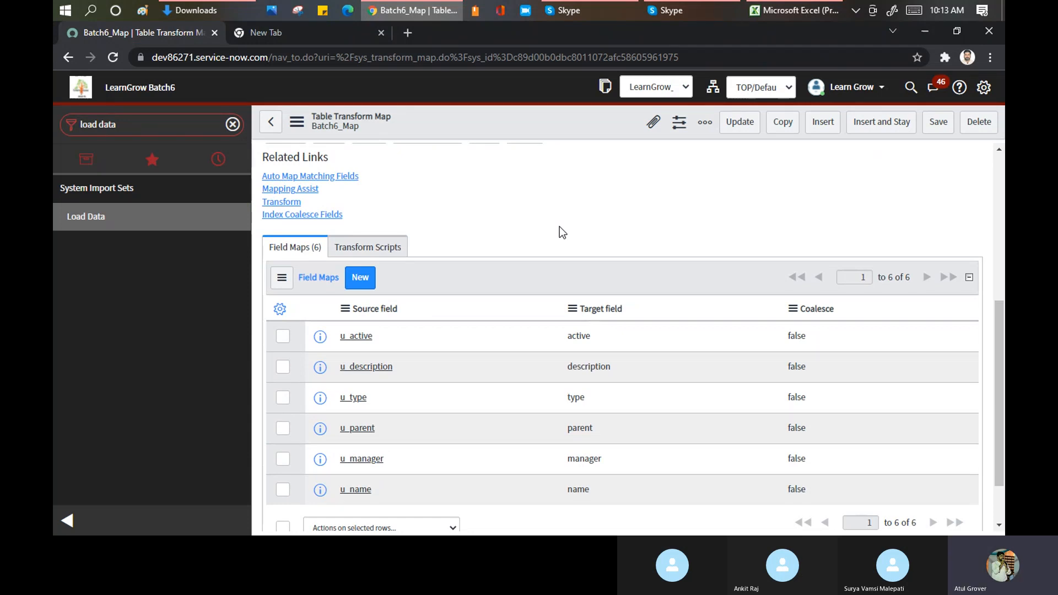
click(286, 202)
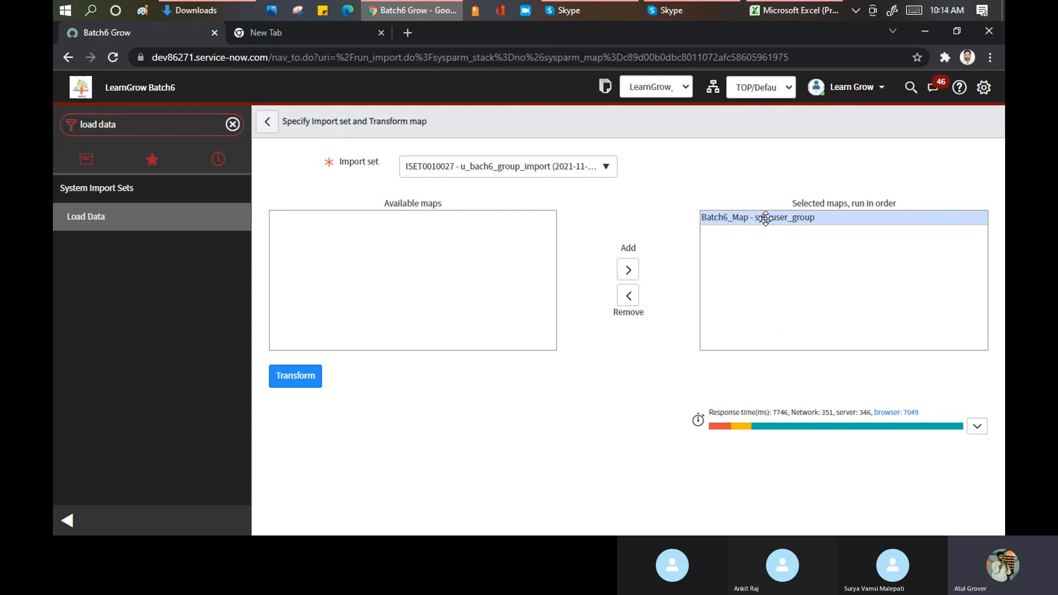
click(291, 380)
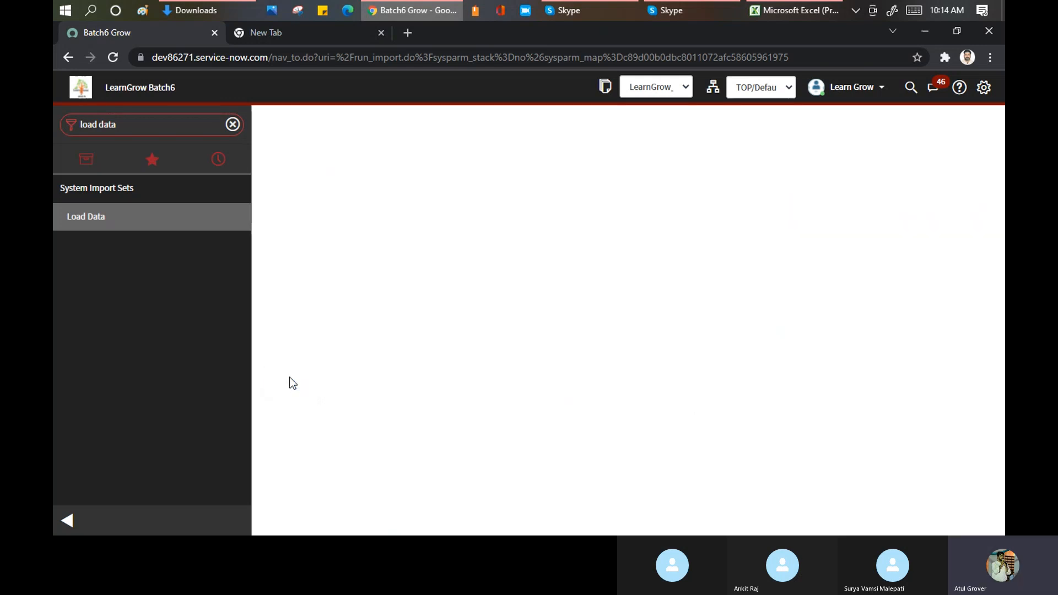
Open the instance's Groups list in the second browser tab using dev86271.service-now.com/sys_user_group_list.do
click(316, 31)
text(dev)
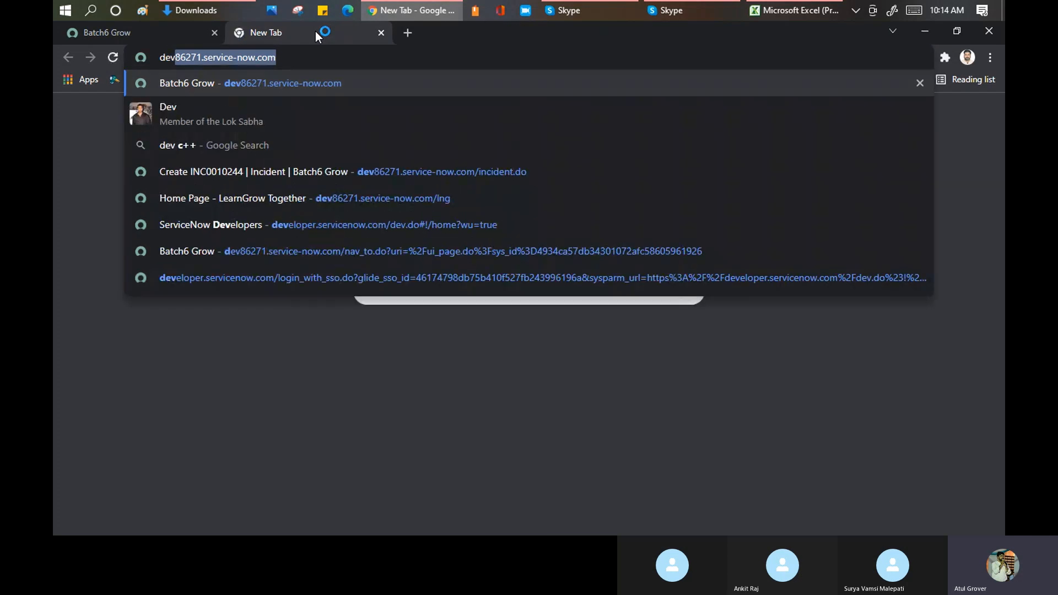
key(Right)
text(/sys_user)
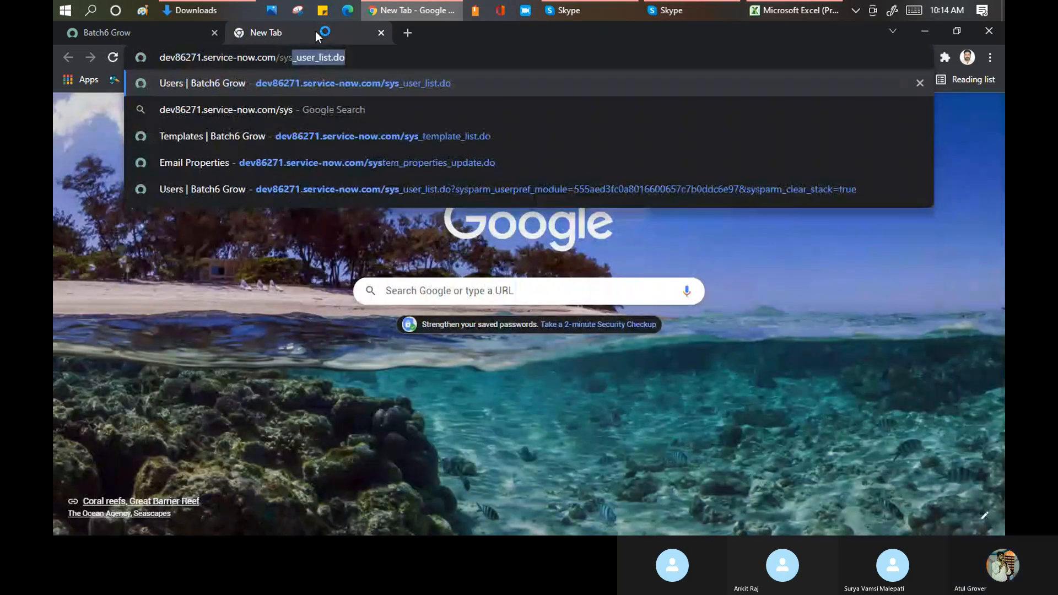
text(_)
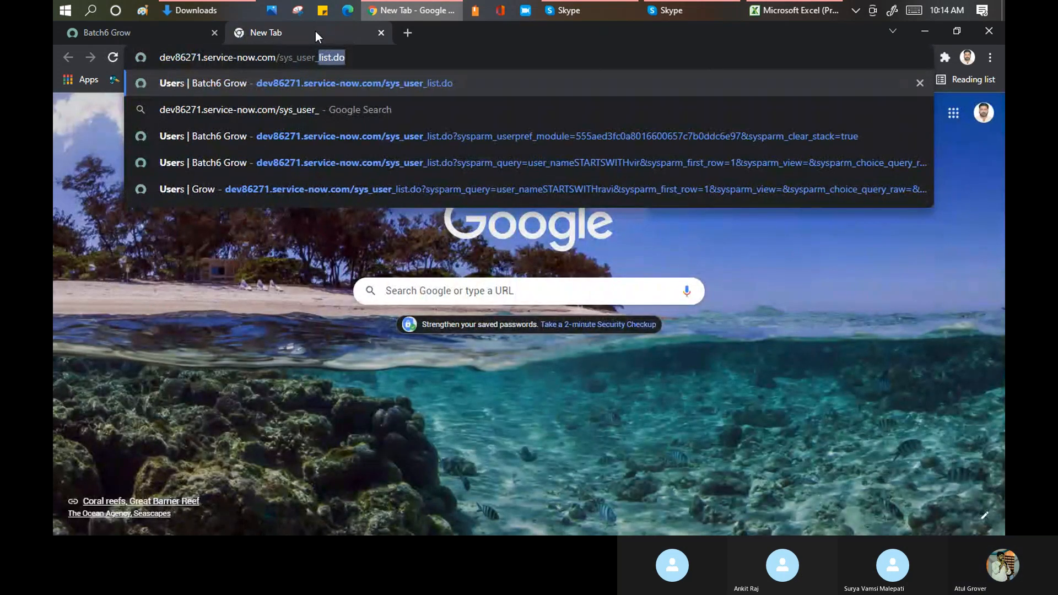
text(group_list.do)
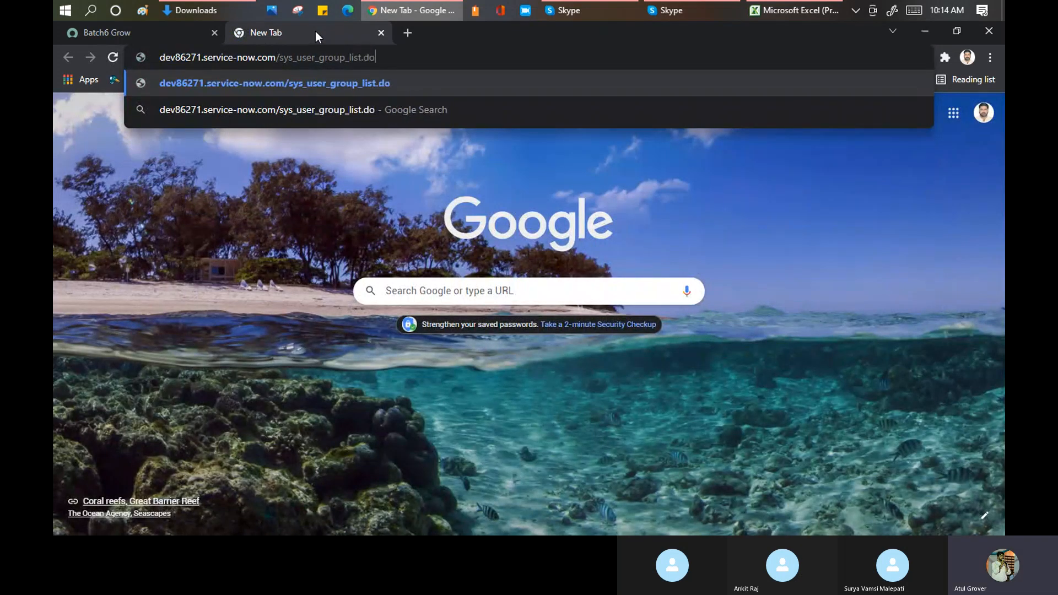
key(Return)
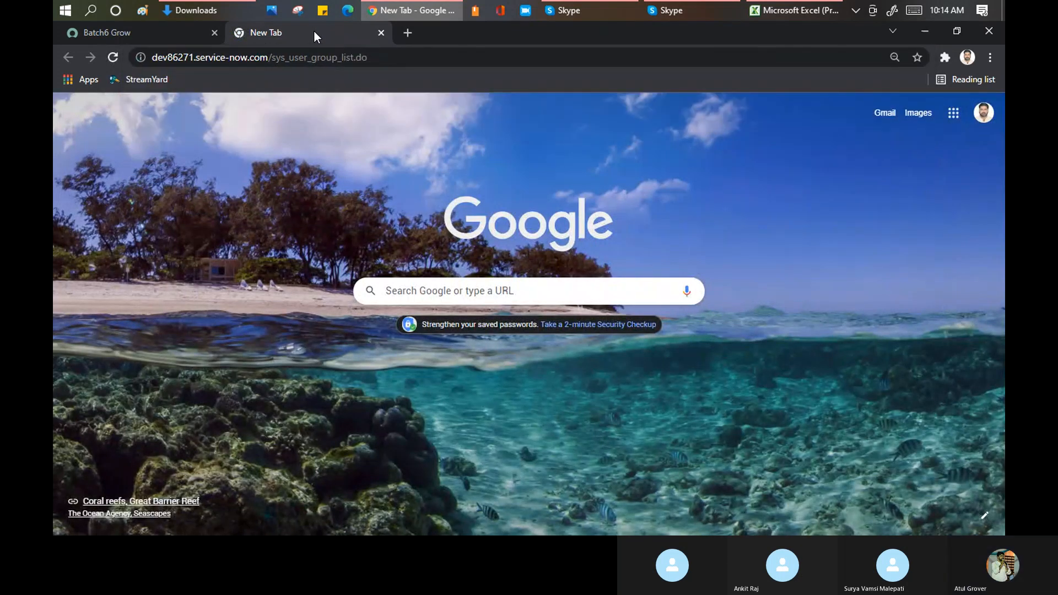
Check the import set's transform progress and the group name in the Excel workbook, ending on the Groups list in Chrome
click(116, 32)
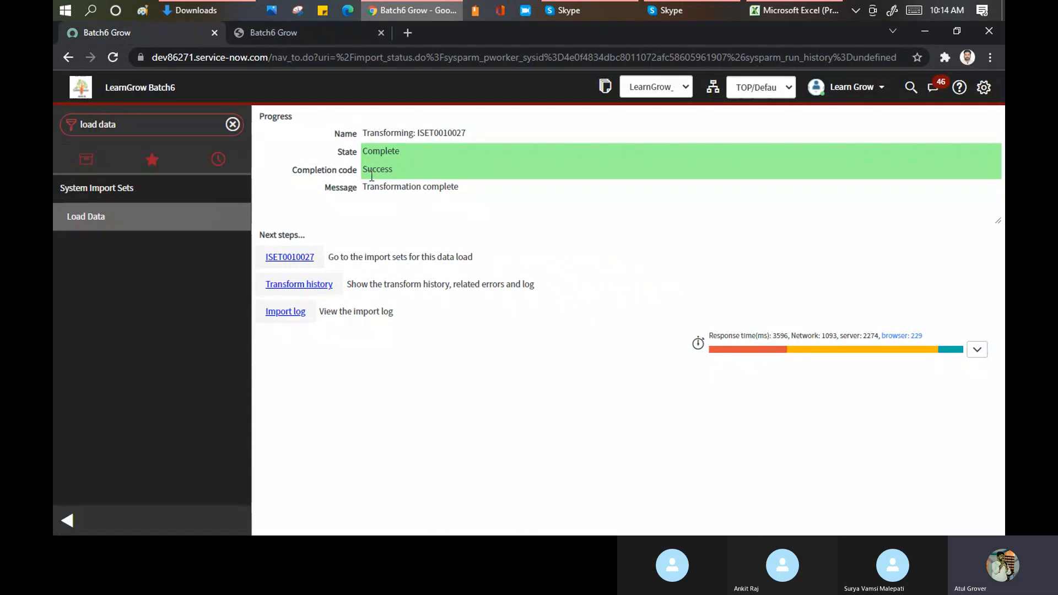
click(775, 14)
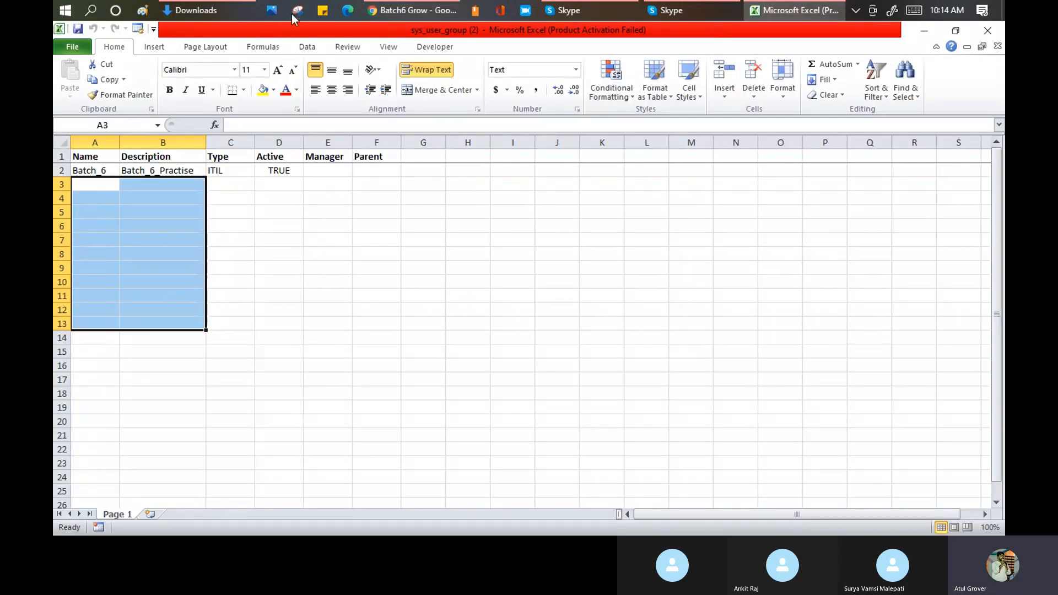
click(408, 11)
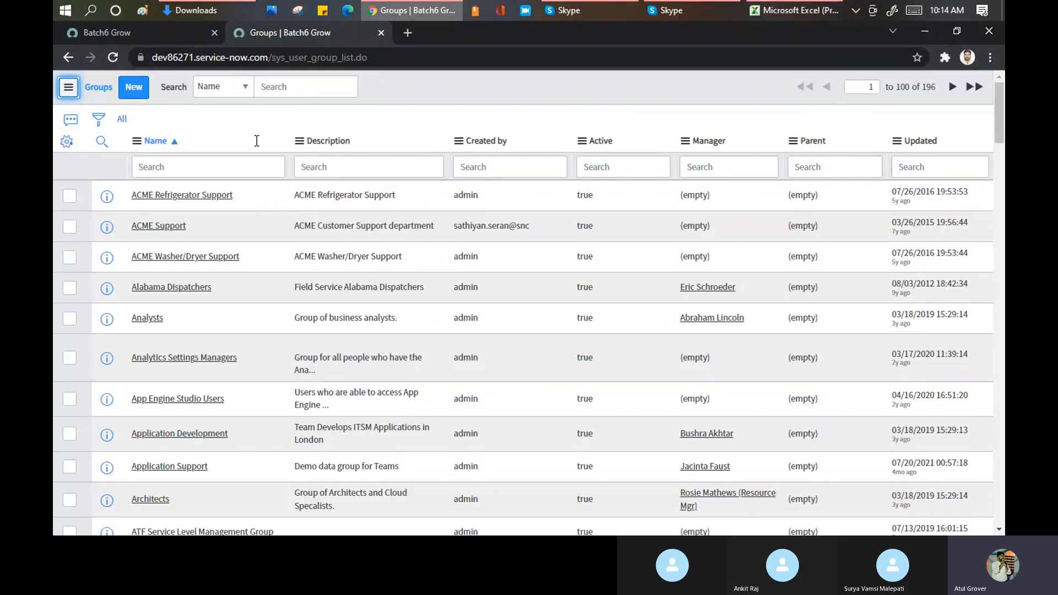
Filter the Groups list by names containing batch6 and examine the Manager value of the Batch6 group
click(211, 166)
text(*ba)
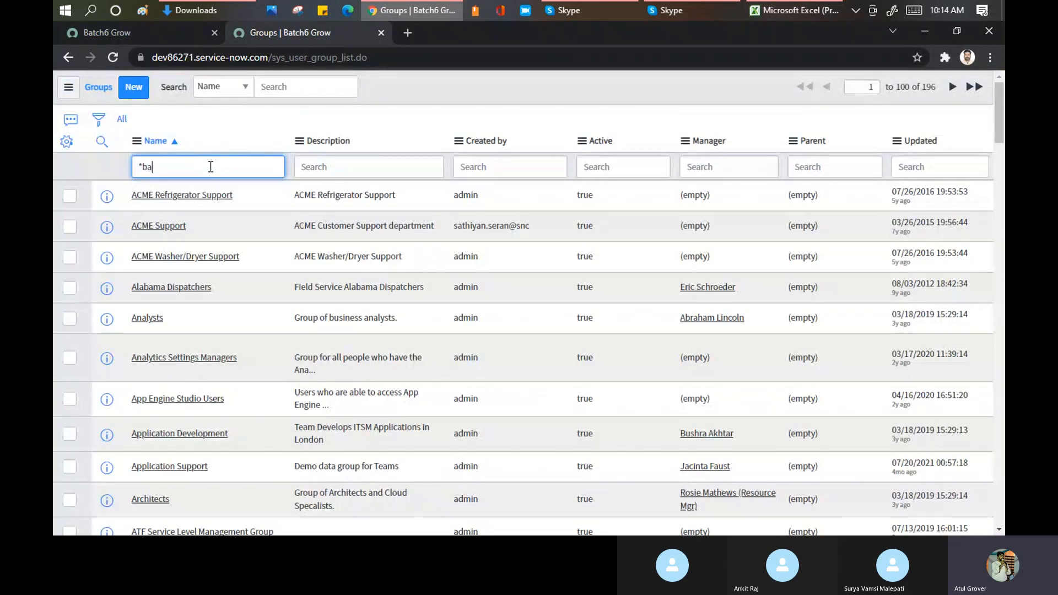
text(tch6)
key(Return)
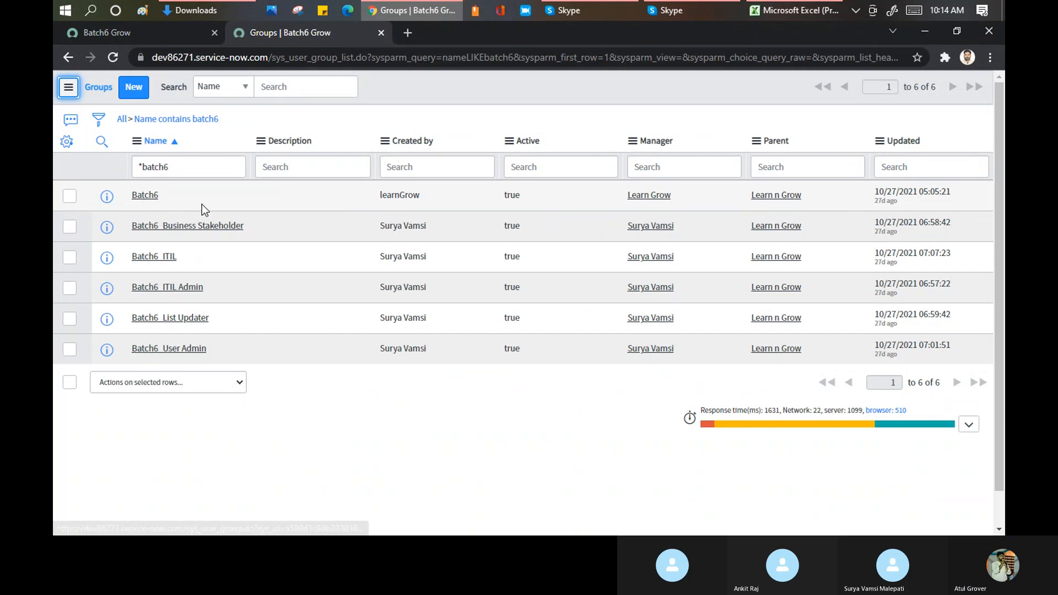
drag(673, 195, 623, 195)
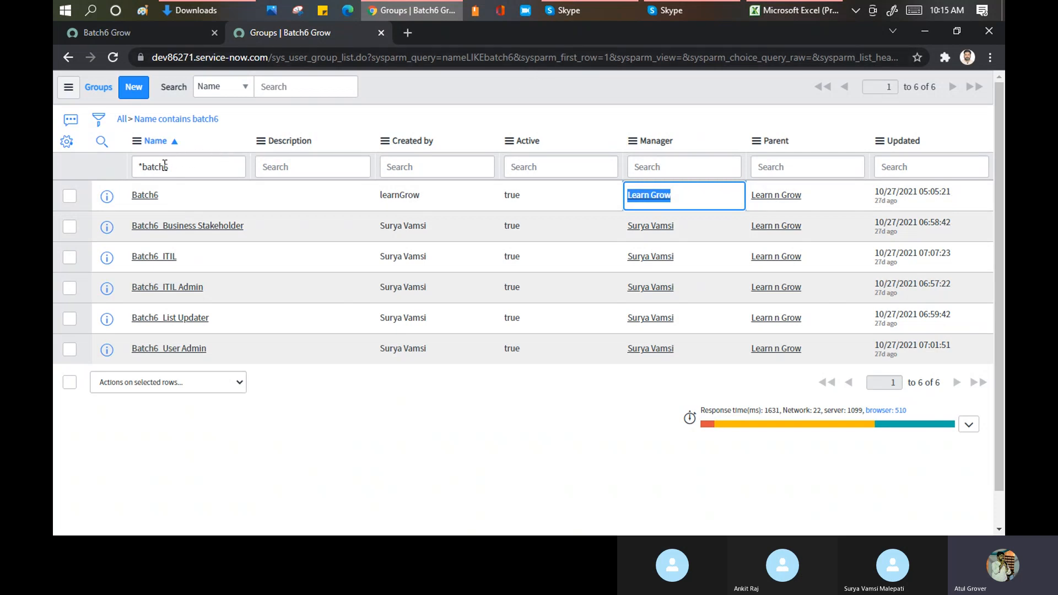
Recheck the group name in the workbook and filter the Groups list by names containing batch_6
click(181, 160)
click(813, 8)
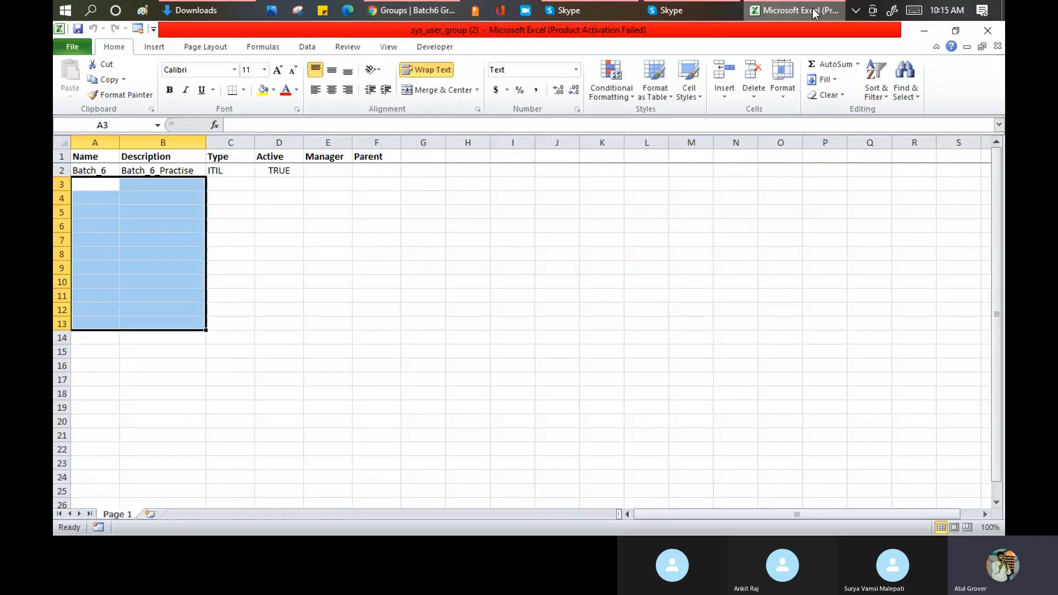
click(813, 10)
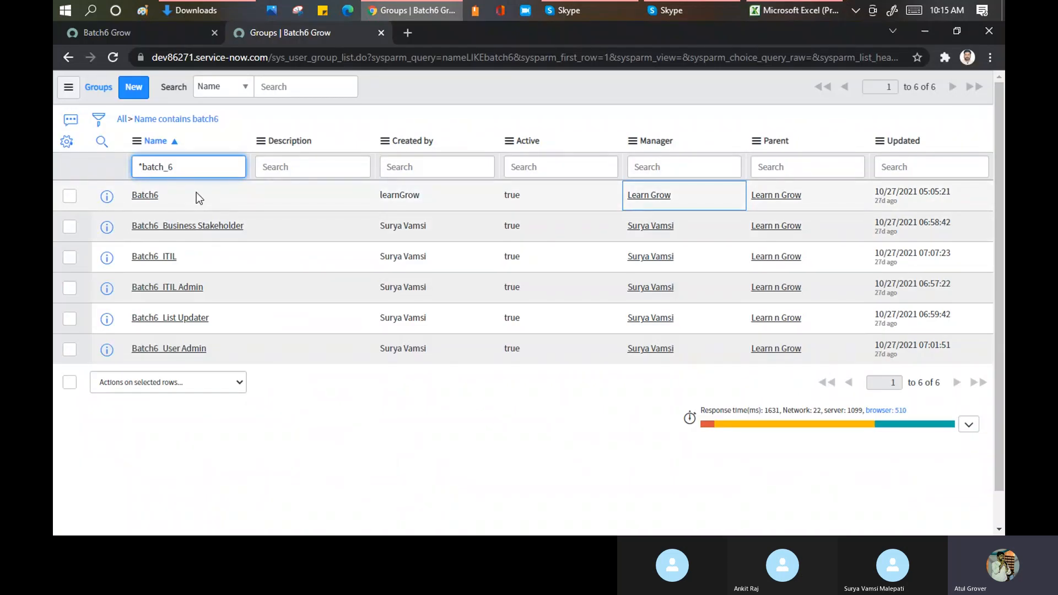
key(Return)
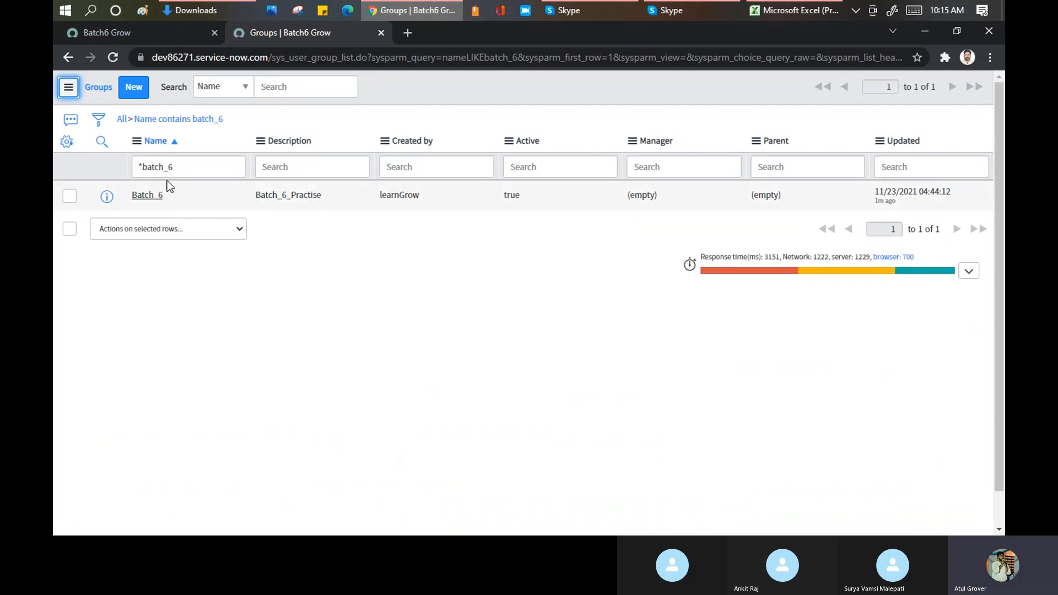
Broaden the Groups name filter to *batch and highlight the Manager value of the Batch6 group
click(179, 171)
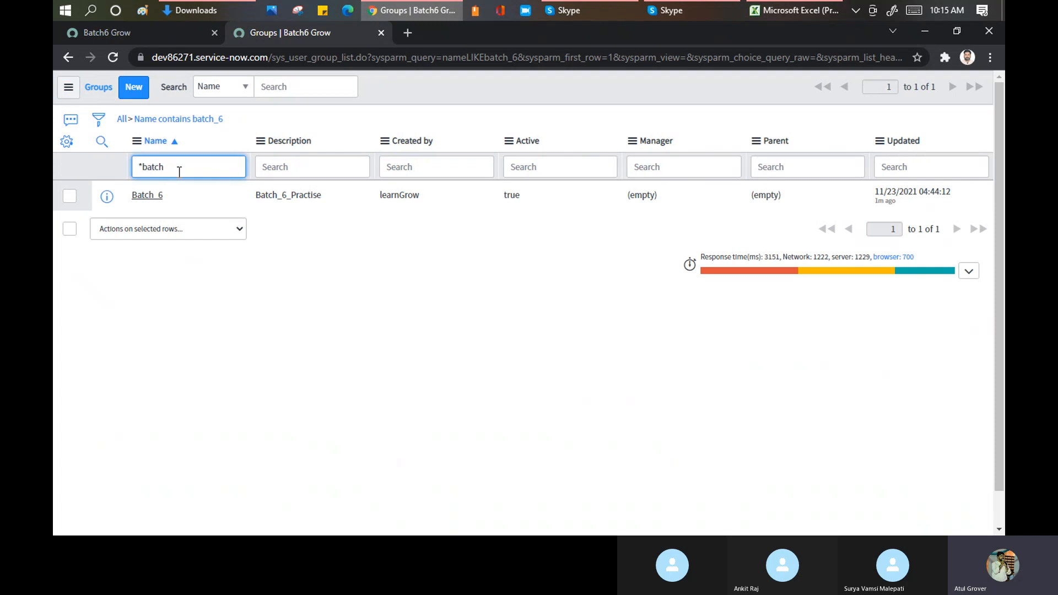
key(Return)
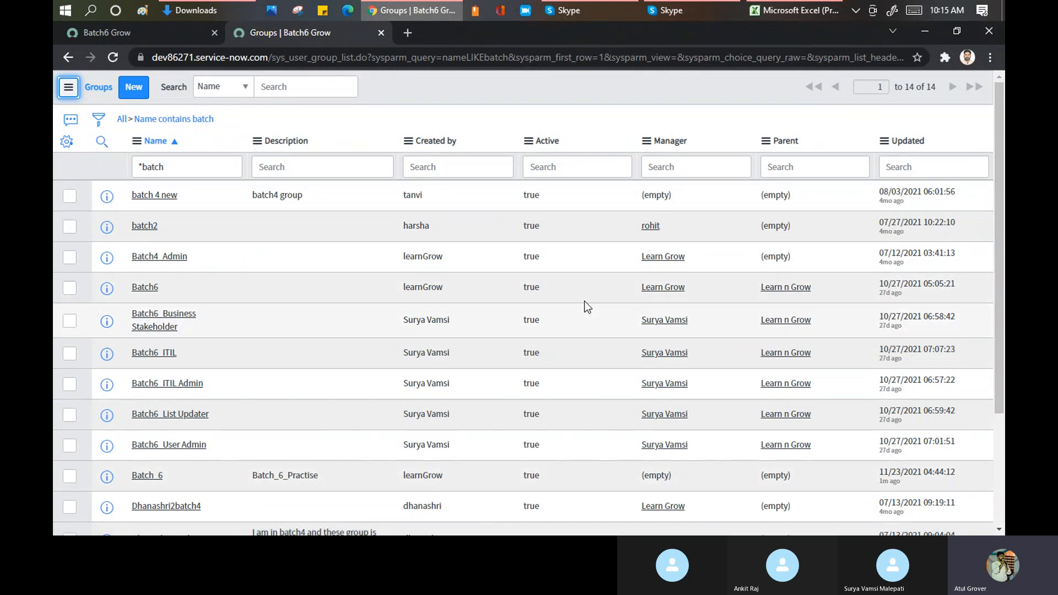
drag(686, 287, 644, 298)
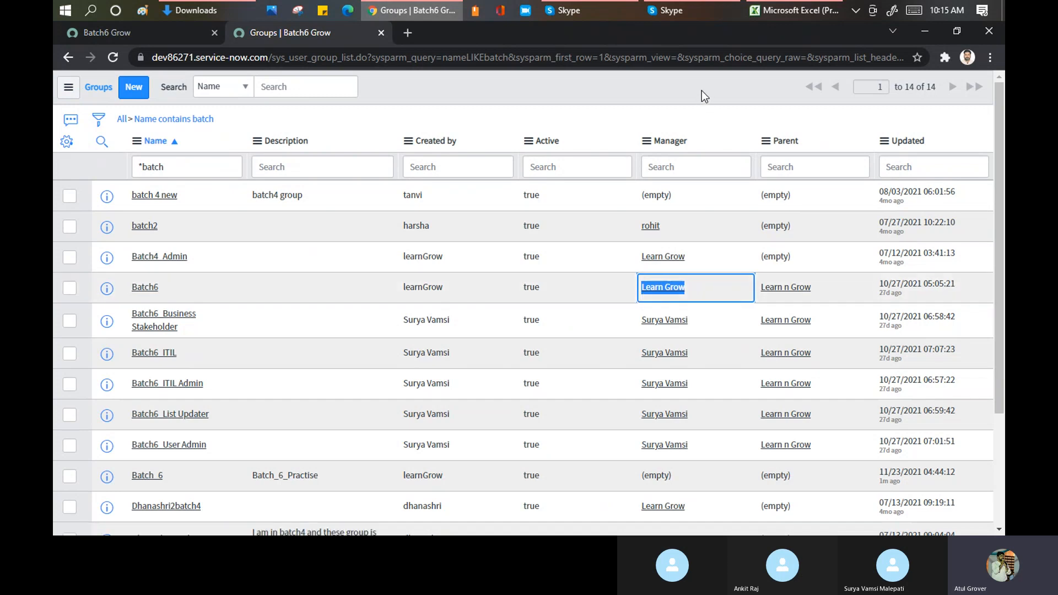
Switch to the Excel workbook and enter "learn Grow" in Manager cell E2
click(783, 12)
click(318, 169)
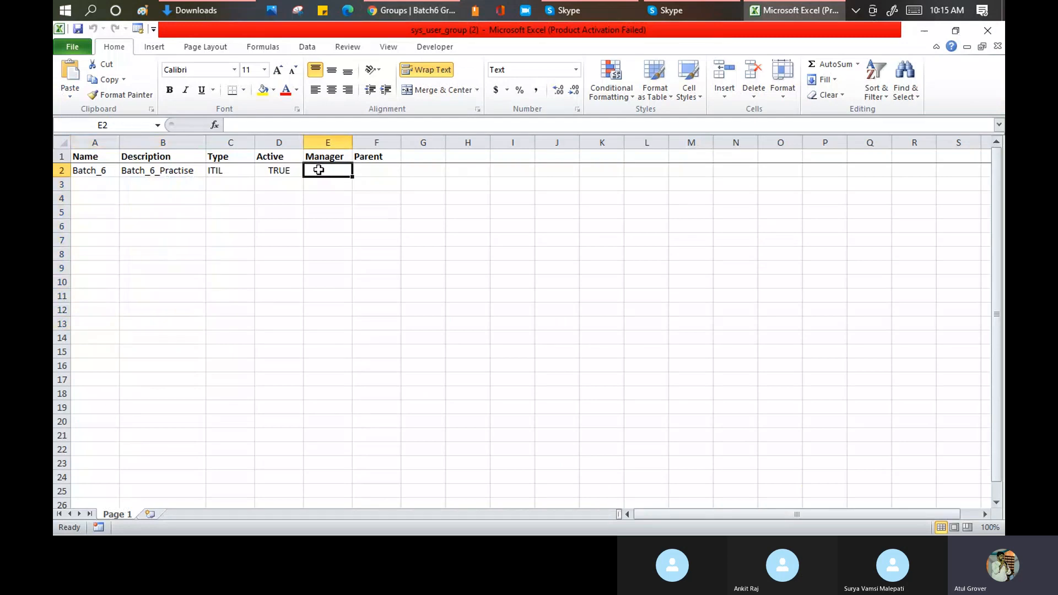
text(learn)
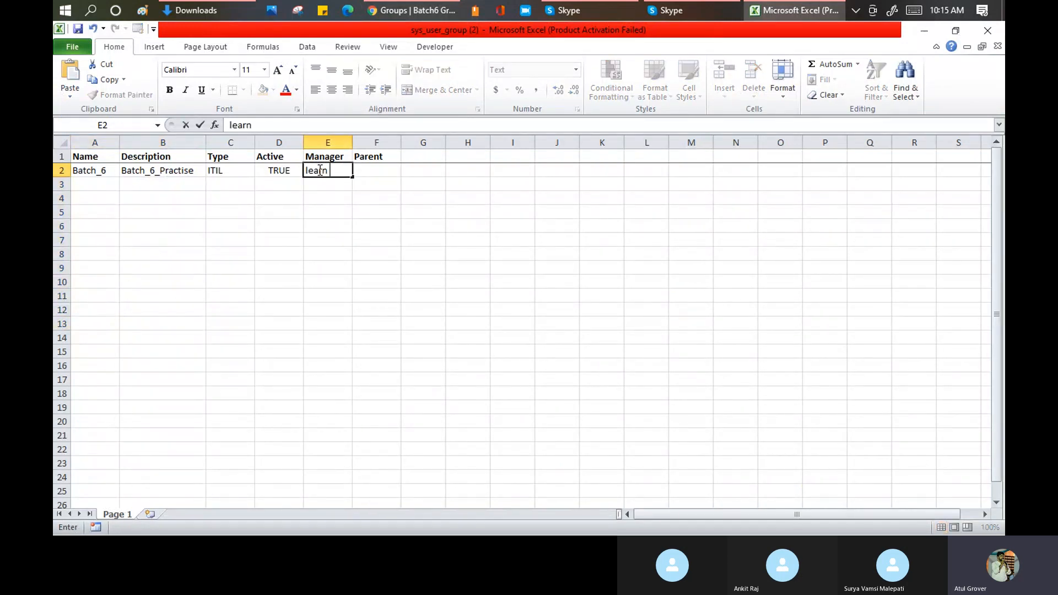
text( Group)
key(BackSpace)
key(BackSpace)
key(BackSpace)
text(ow)
key(Return)
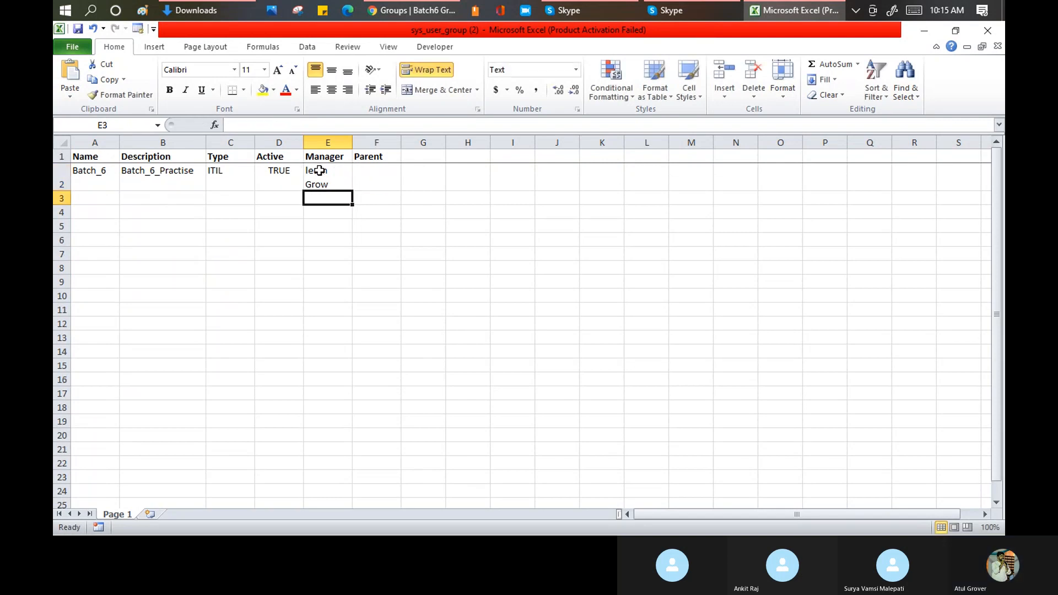
Widen the Manager column and remove the space in E2 so the value reads learnGrow
drag(355, 142, 370, 142)
double_click(330, 173)
key(BackSpace)
key(Return)
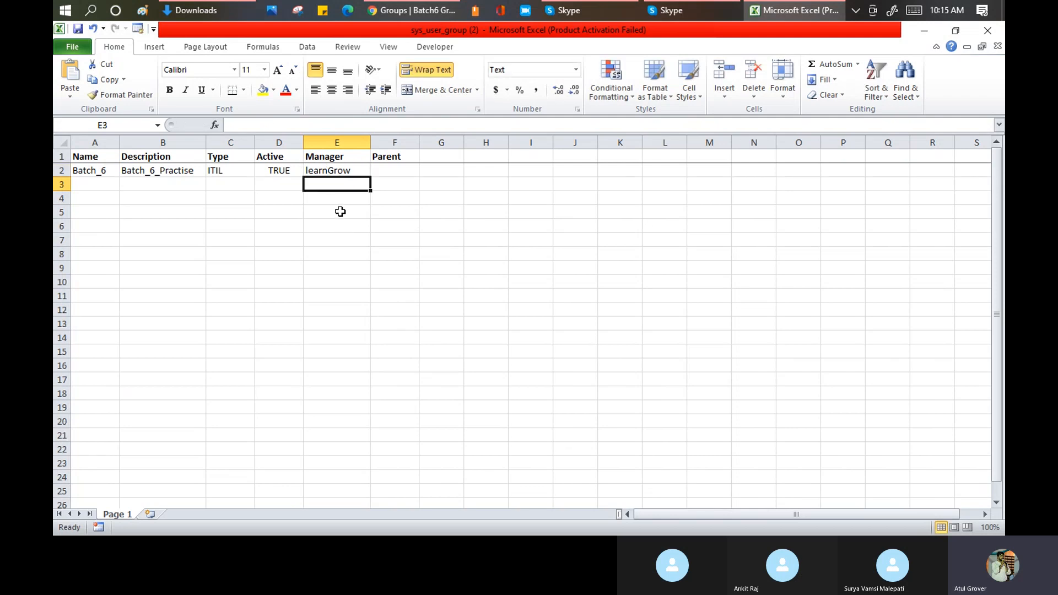
Enter "Learn Grow" as a second manager value in cell E3
double_click(331, 185)
text(Learn Grow)
key(Return)
key(Return)
click(330, 186)
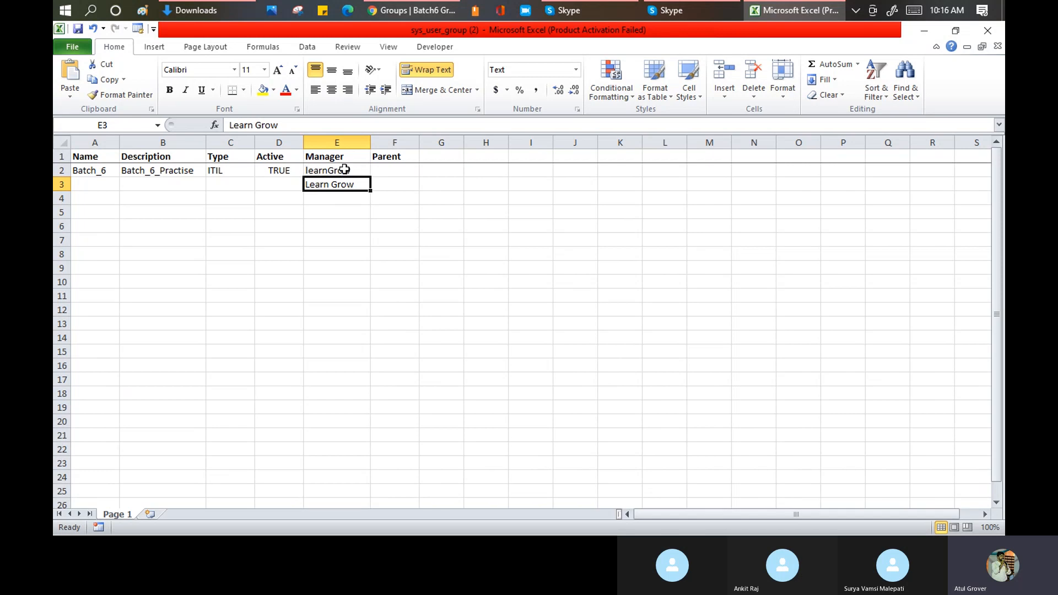
Replace the manager value in cell E2 with a sample person's first name
click(332, 171)
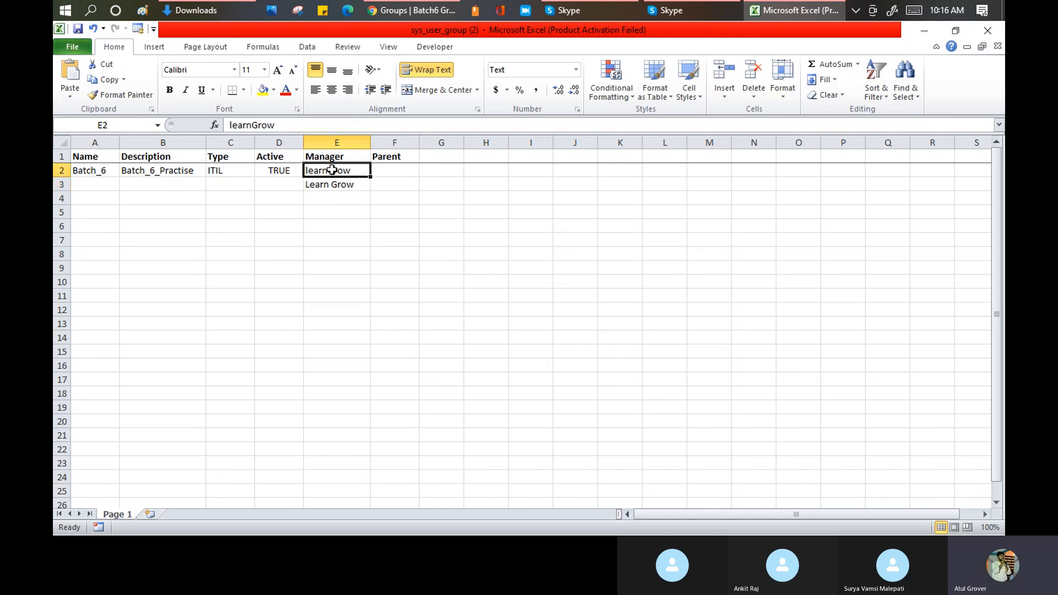
text(Ro)
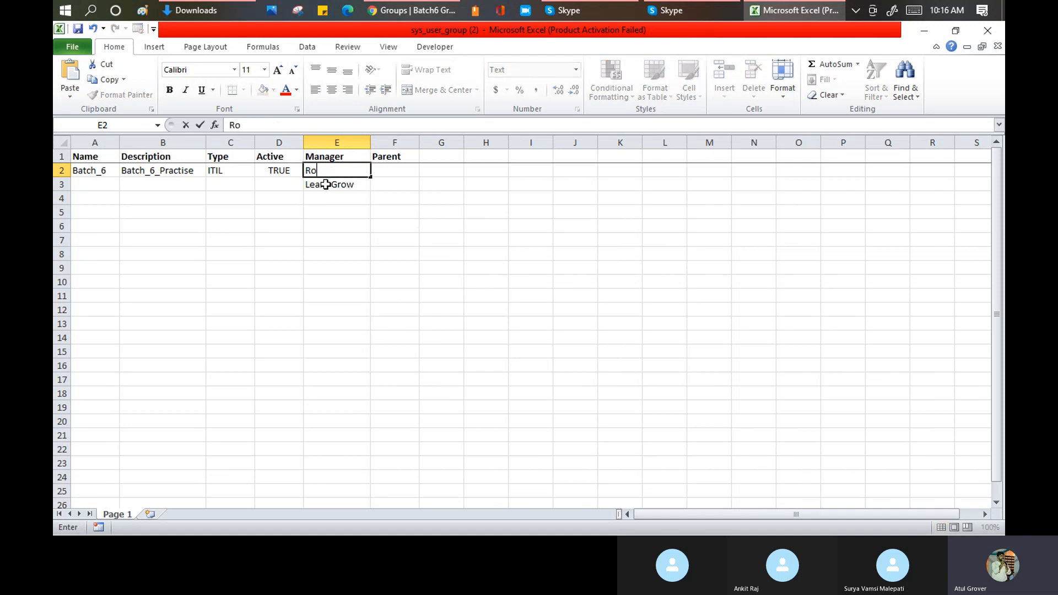
text(n)
key(Return)
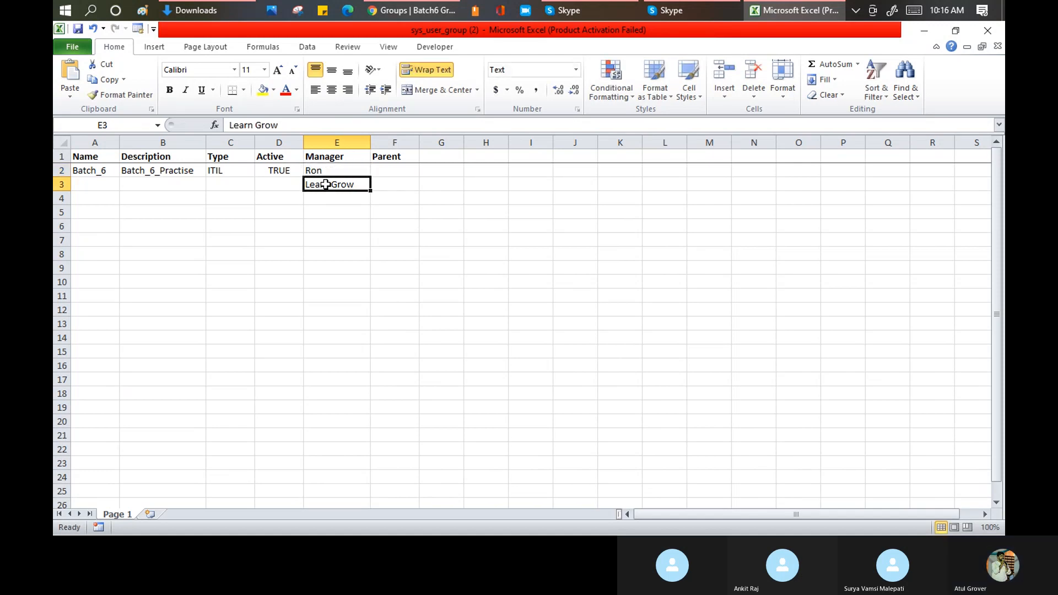
click(337, 169)
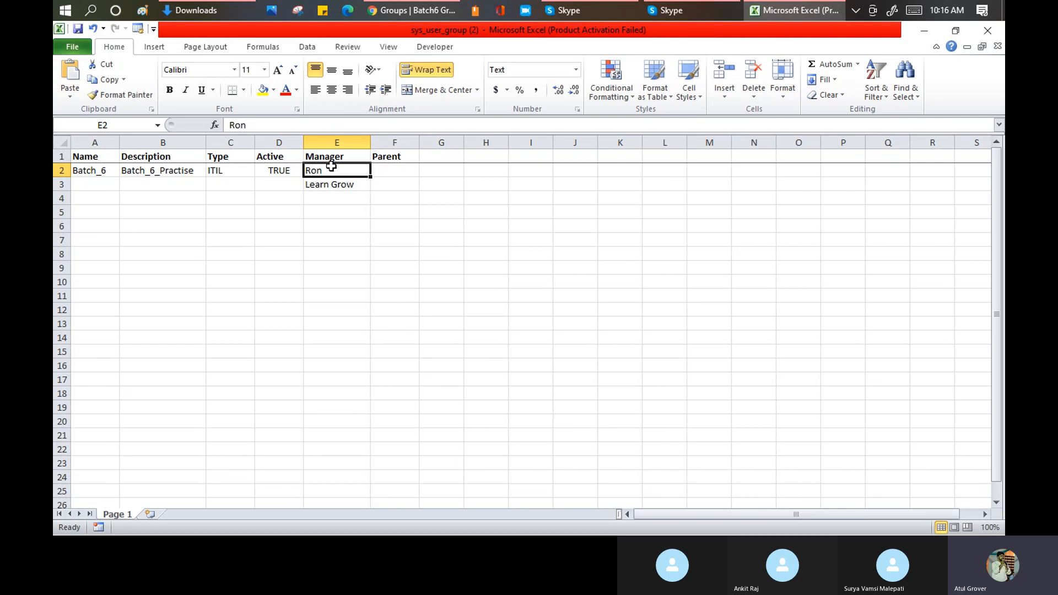
Compare the Groups list's Manager values with the workbook's Manager column, and examine the empty Name cells A3 to A18
click(434, 9)
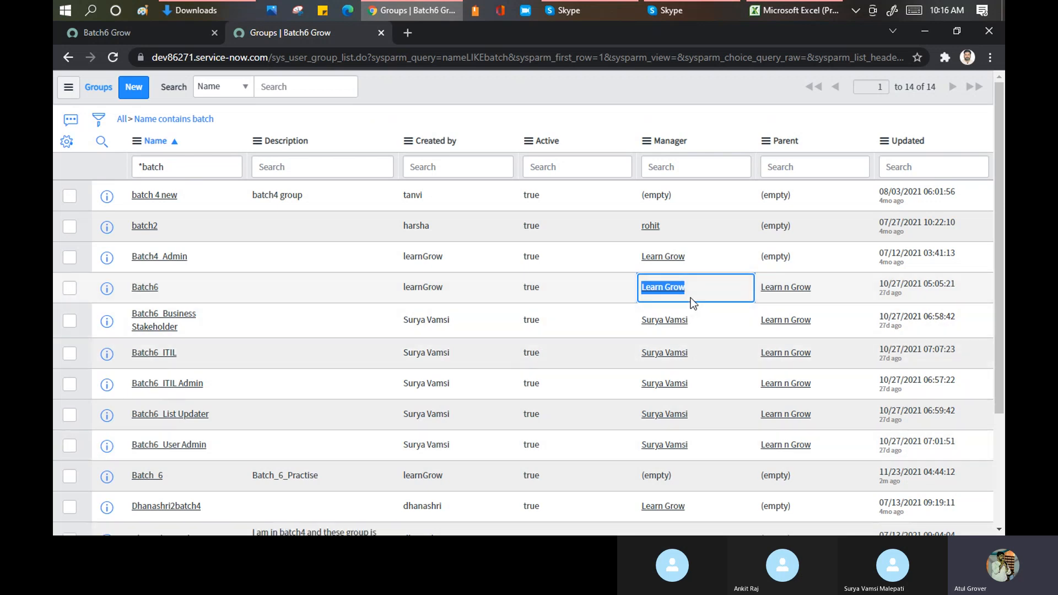
click(759, 12)
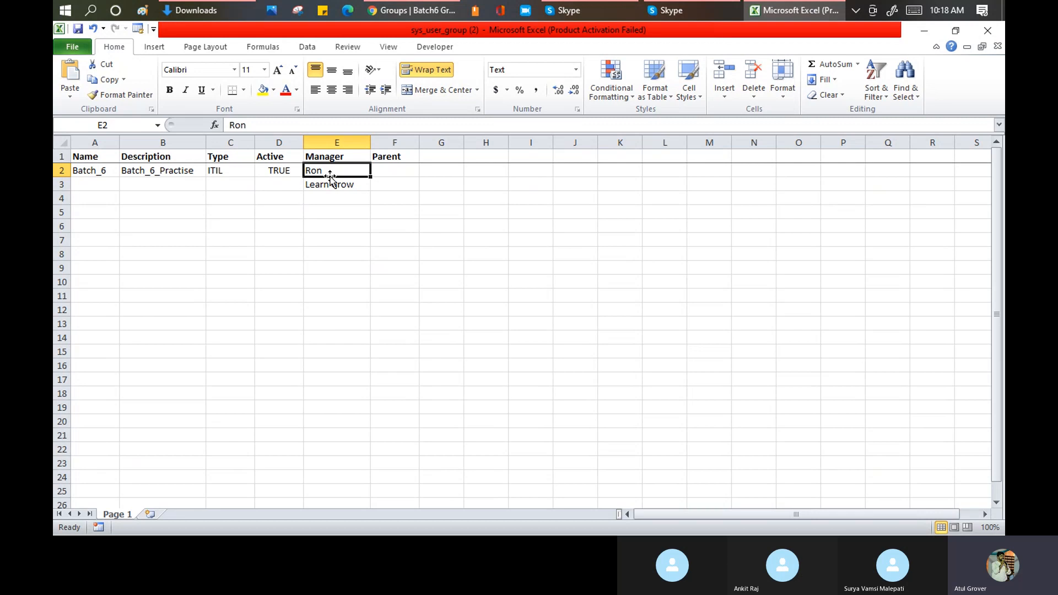
click(353, 143)
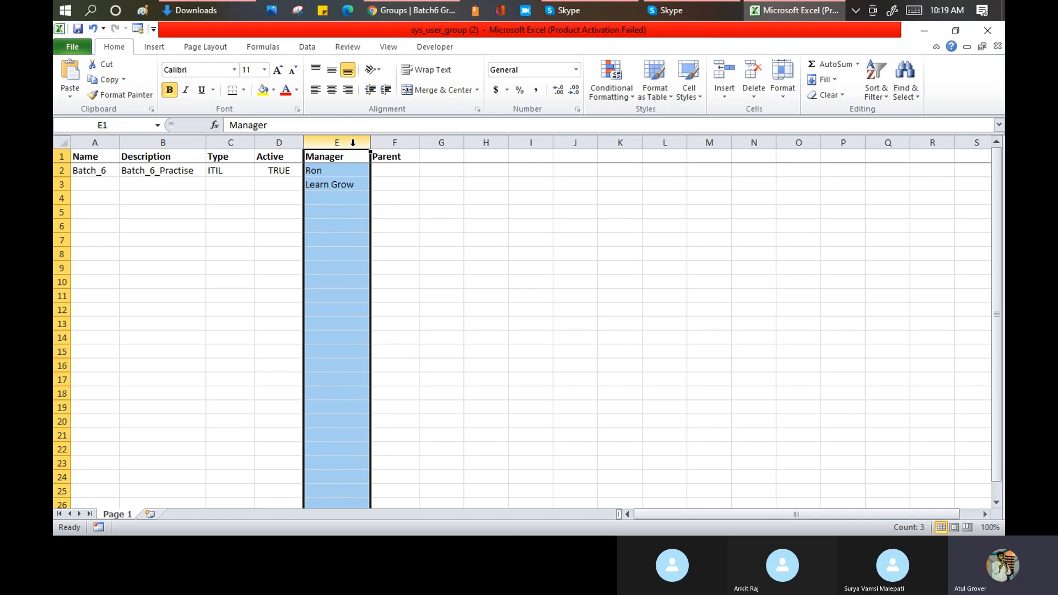
click(280, 184)
click(337, 138)
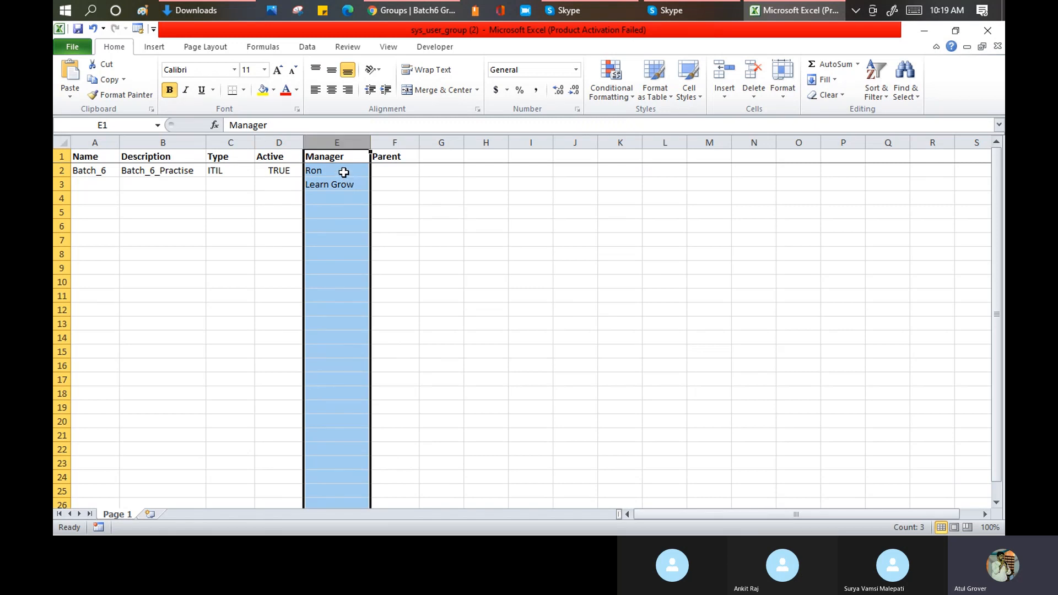
click(348, 195)
click(349, 183)
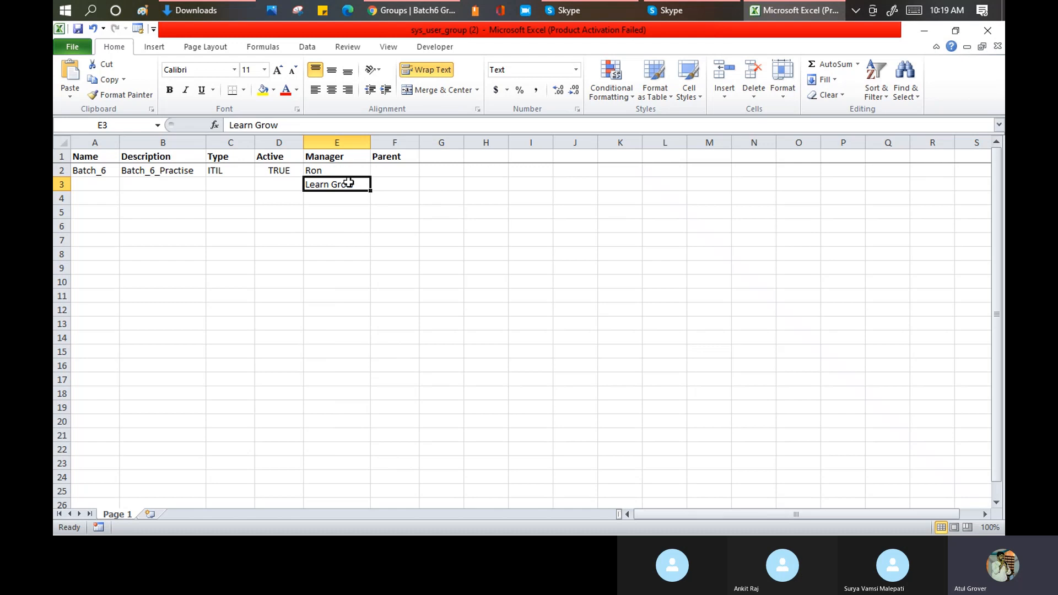
drag(95, 184, 87, 392)
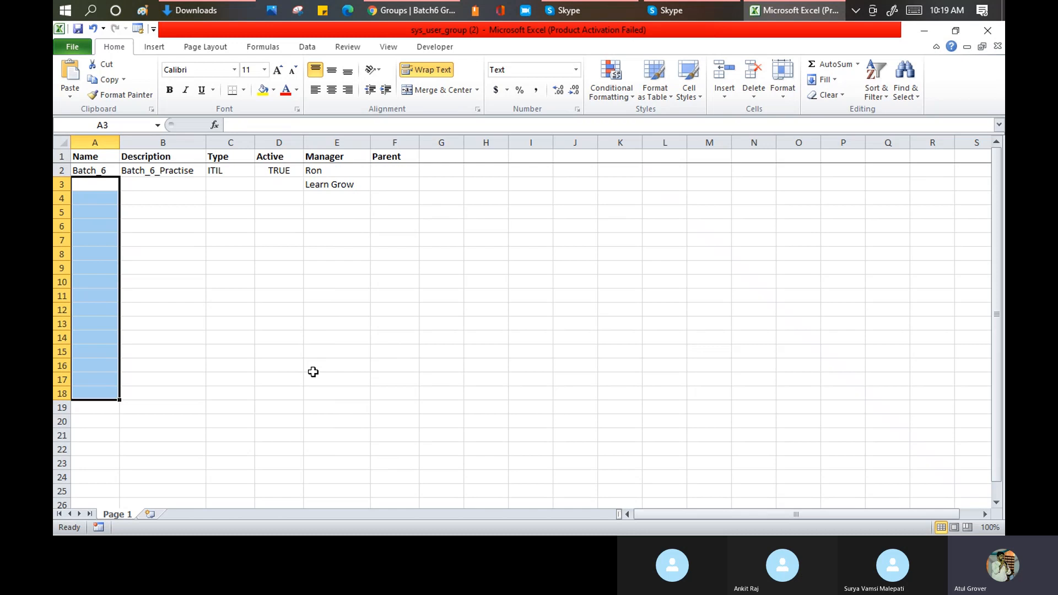
click(325, 172)
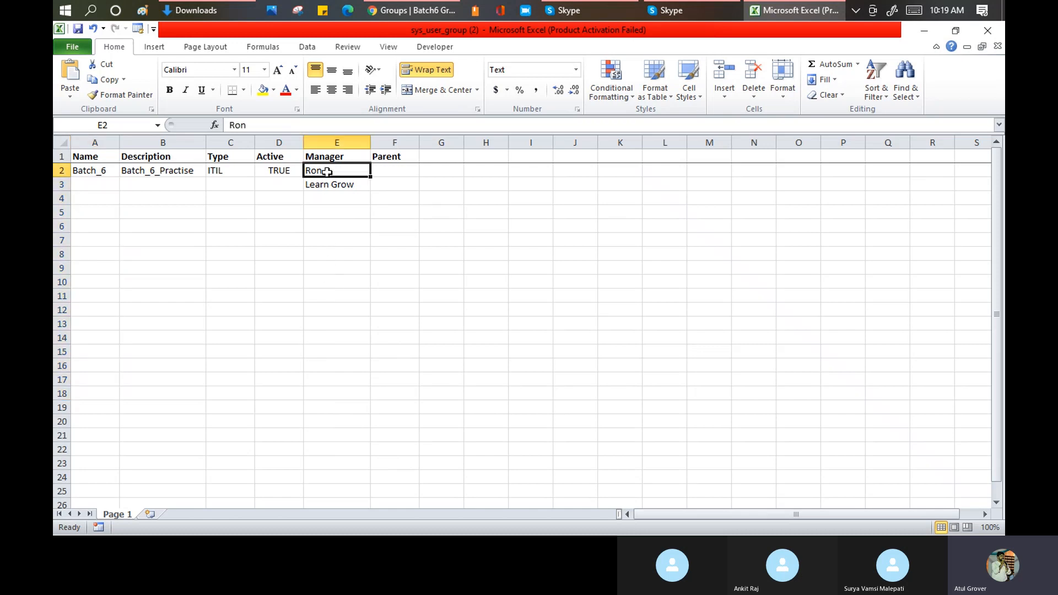
click(334, 198)
drag(334, 199, 332, 366)
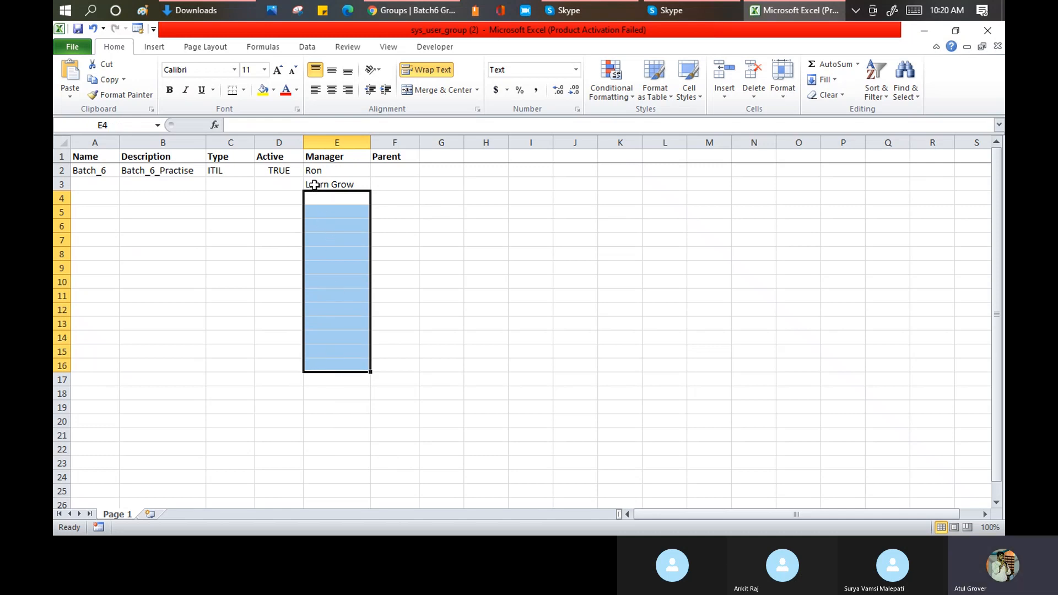
Copy the name, description, type and active values from A2:D2 into row 3
drag(95, 172, 264, 167)
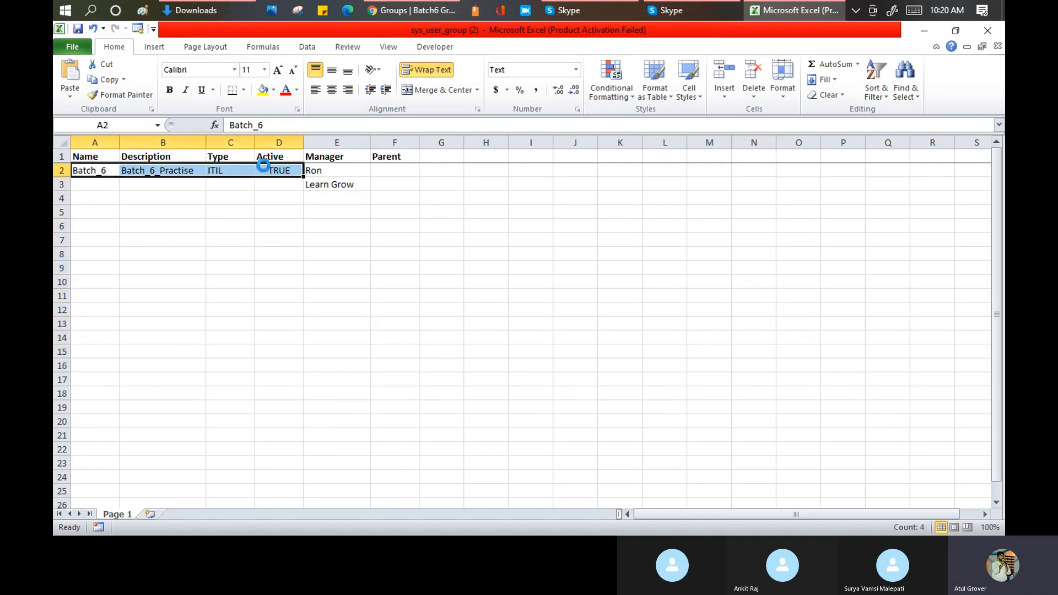
key(ctrl+c)
click(95, 184)
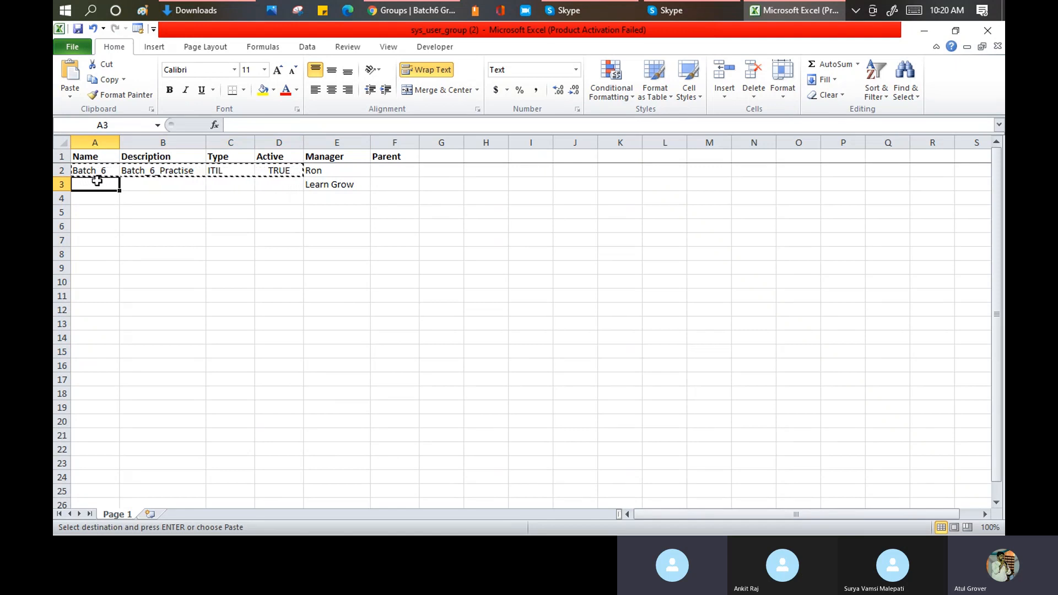
key(ctrl+v)
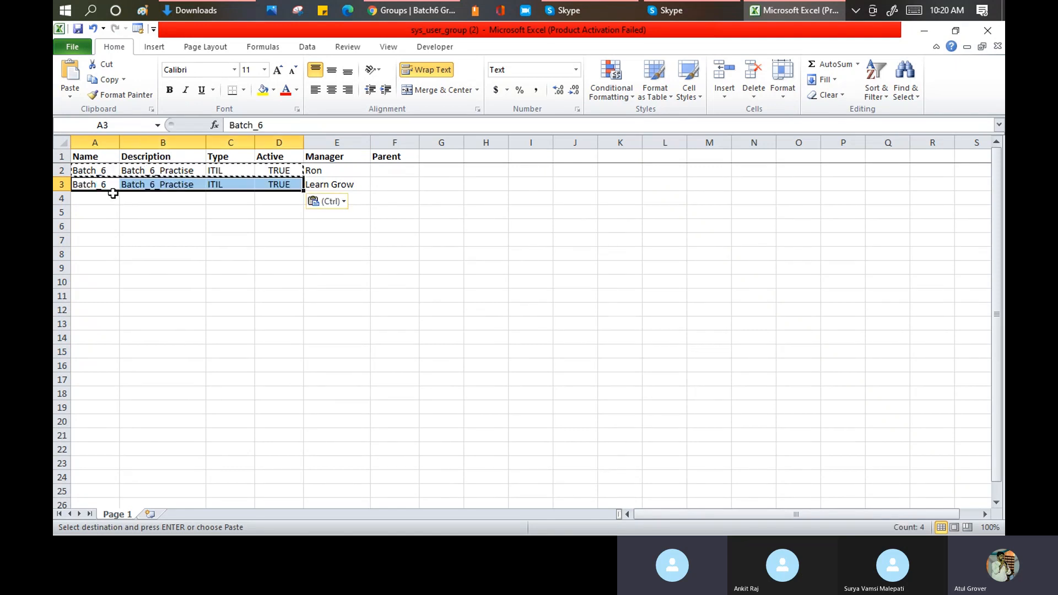
Change the group name in cell A3 to Batch_8956
double_click(110, 184)
key(BackSpace)
text(8956)
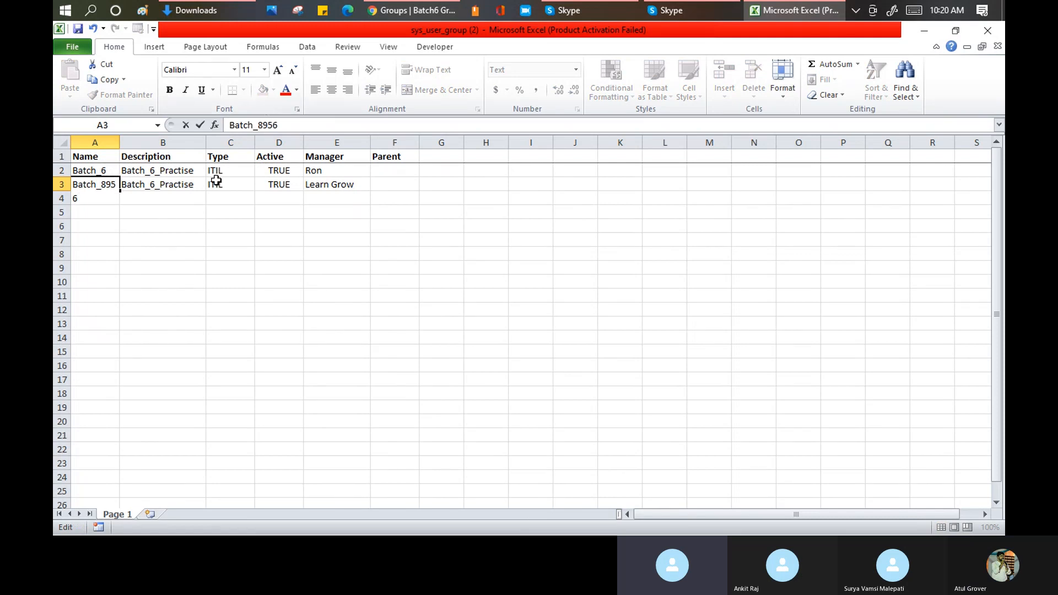
Change the description in cell B3 to Batch_7896_Practise and widen the Name column to fit its text
click(190, 184)
click(258, 125)
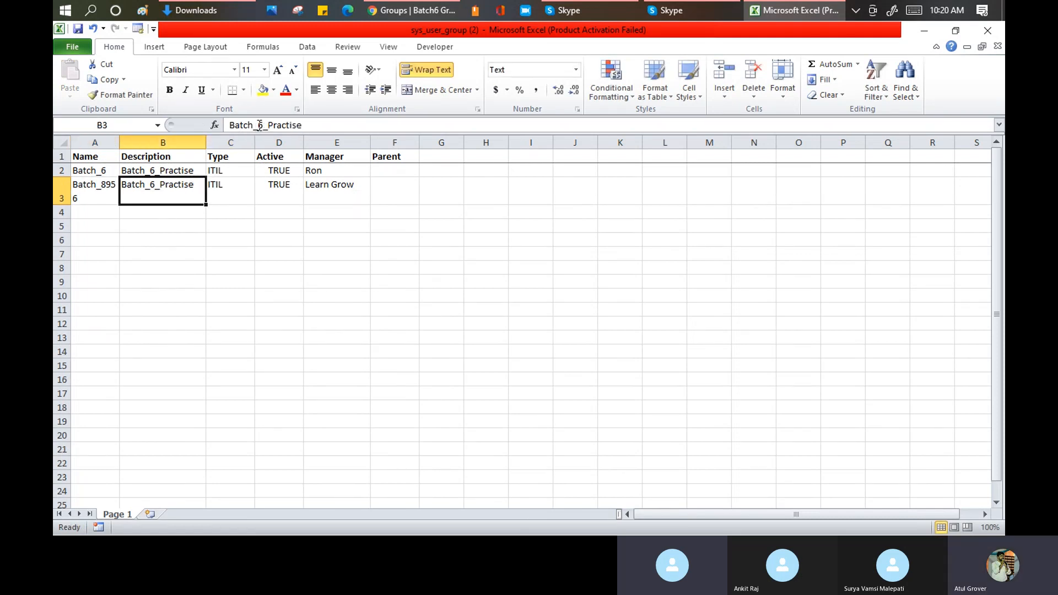
text(789)
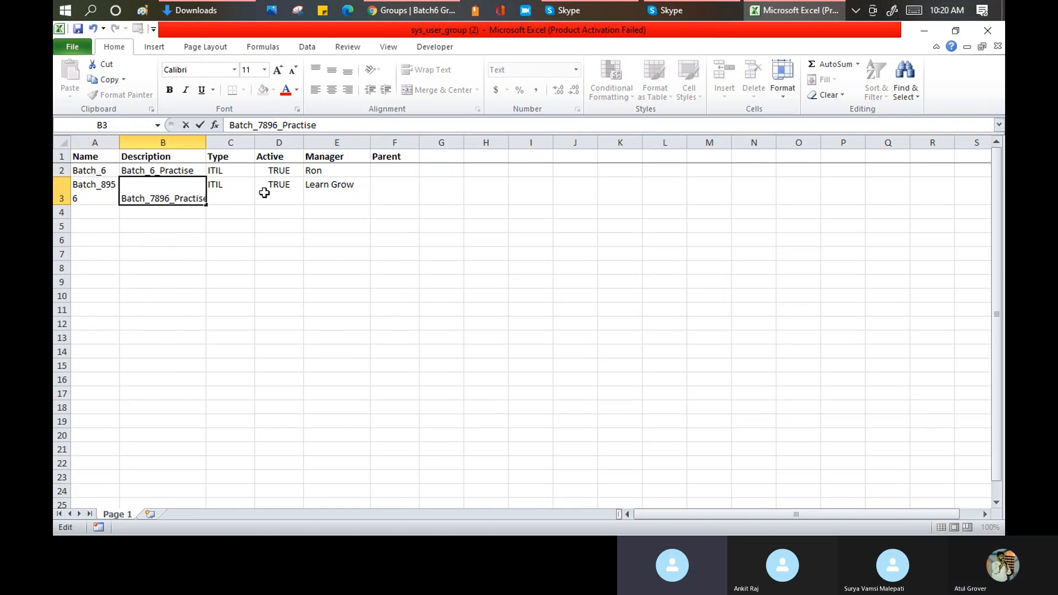
click(246, 239)
drag(205, 142, 202, 142)
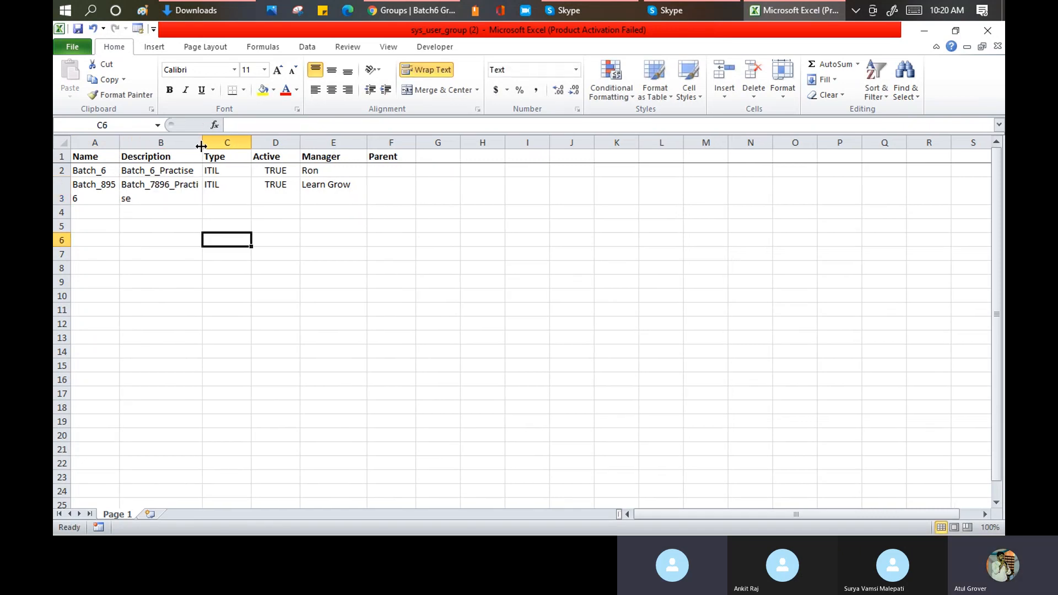
drag(120, 143, 161, 143)
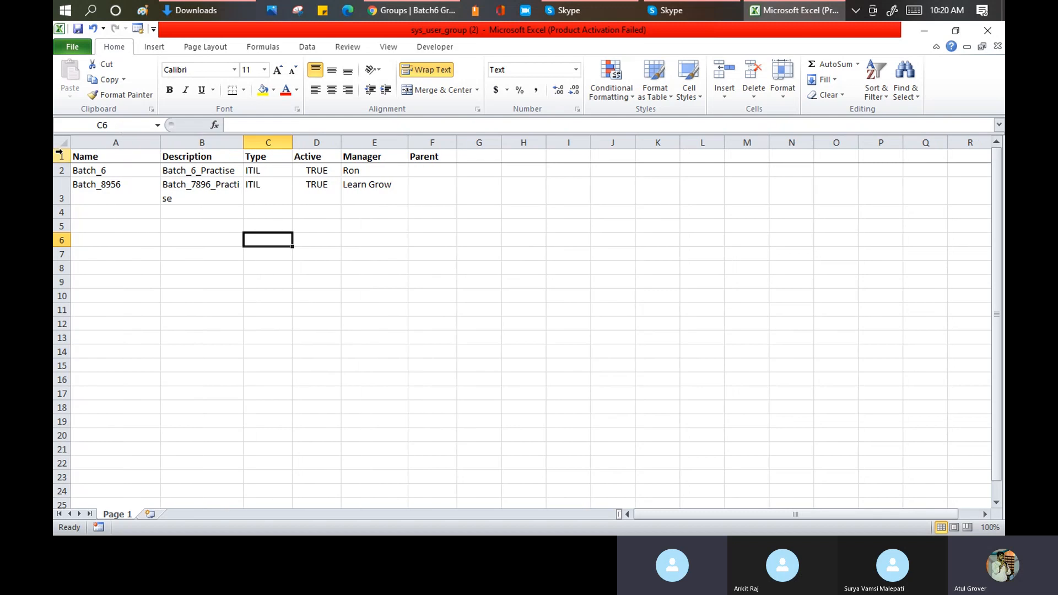
Examine the workbook's Manager column, including its header and the value in E3
click(357, 192)
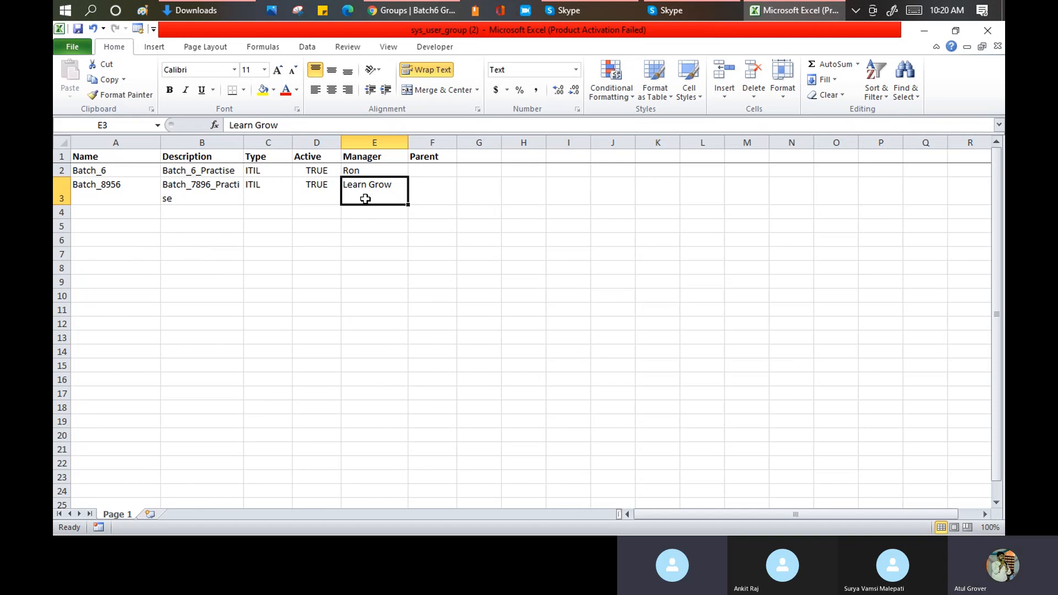
click(373, 156)
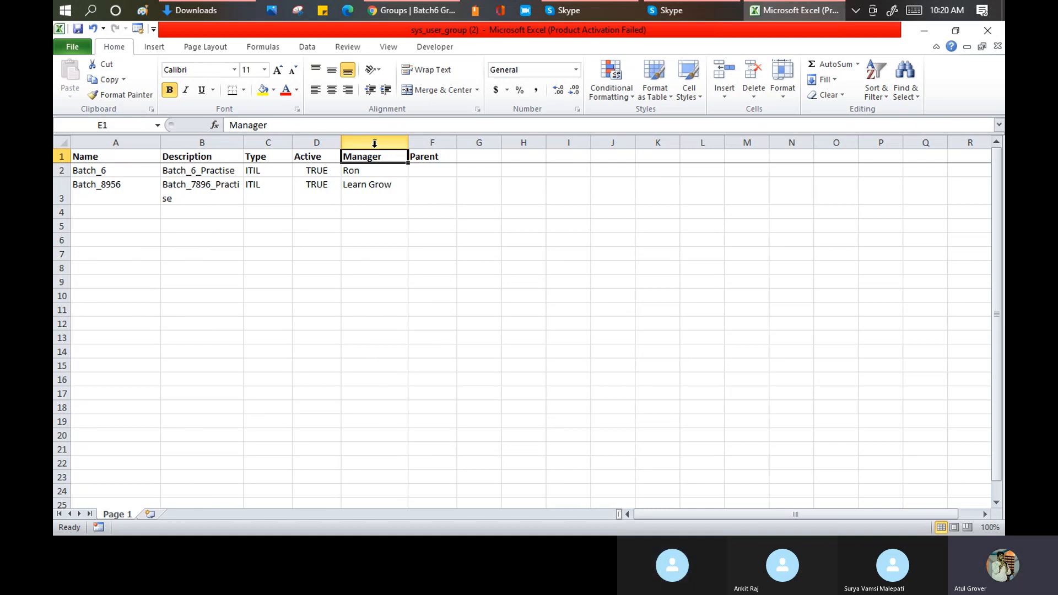
click(378, 189)
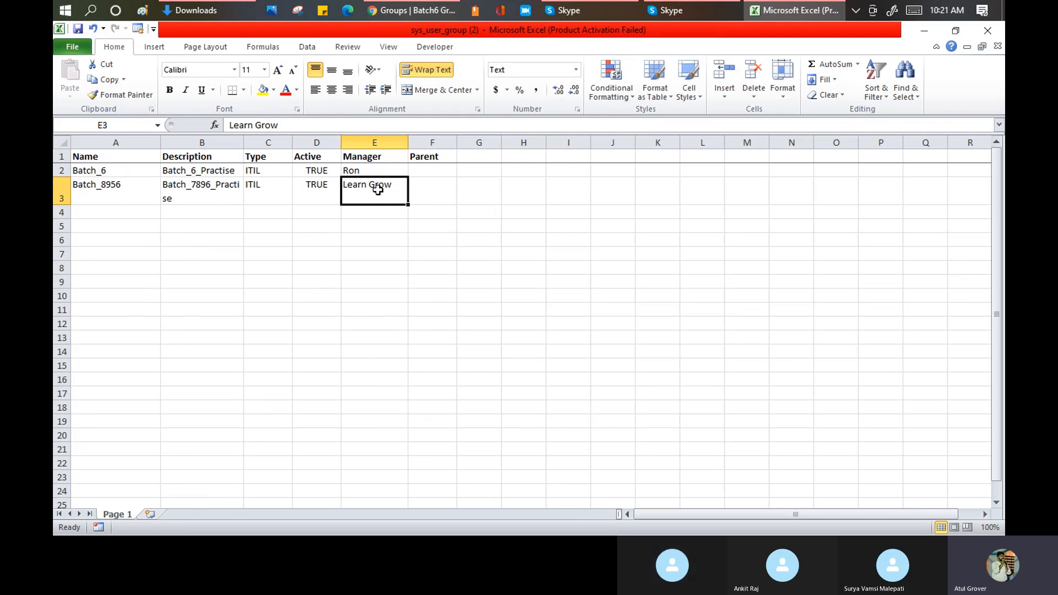
click(373, 138)
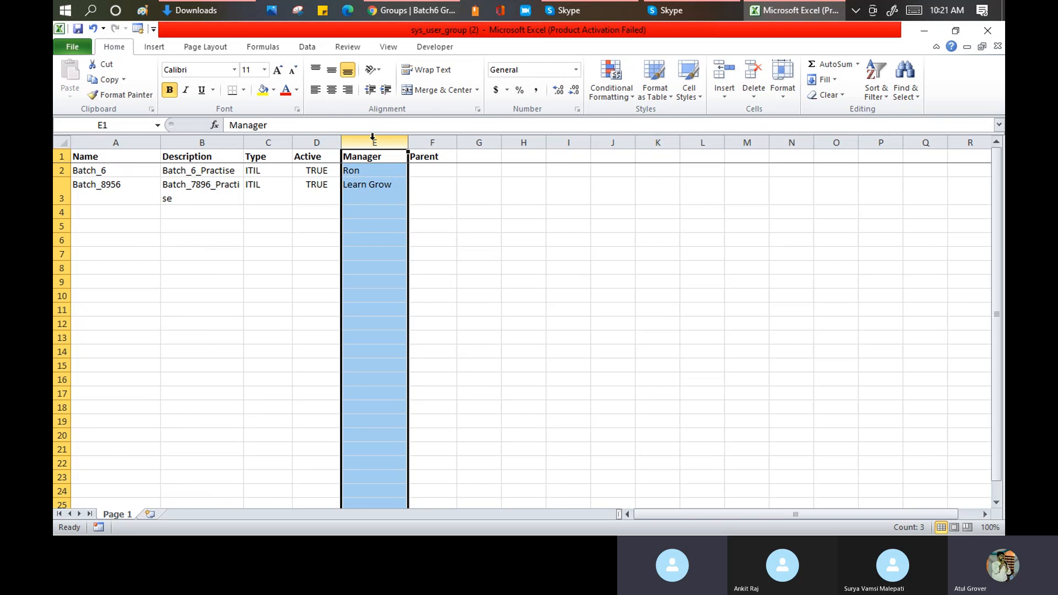
Switch to the ServiceNow Groups list and look through the columns available for its personalized layout, leaving the selection as is
click(422, 8)
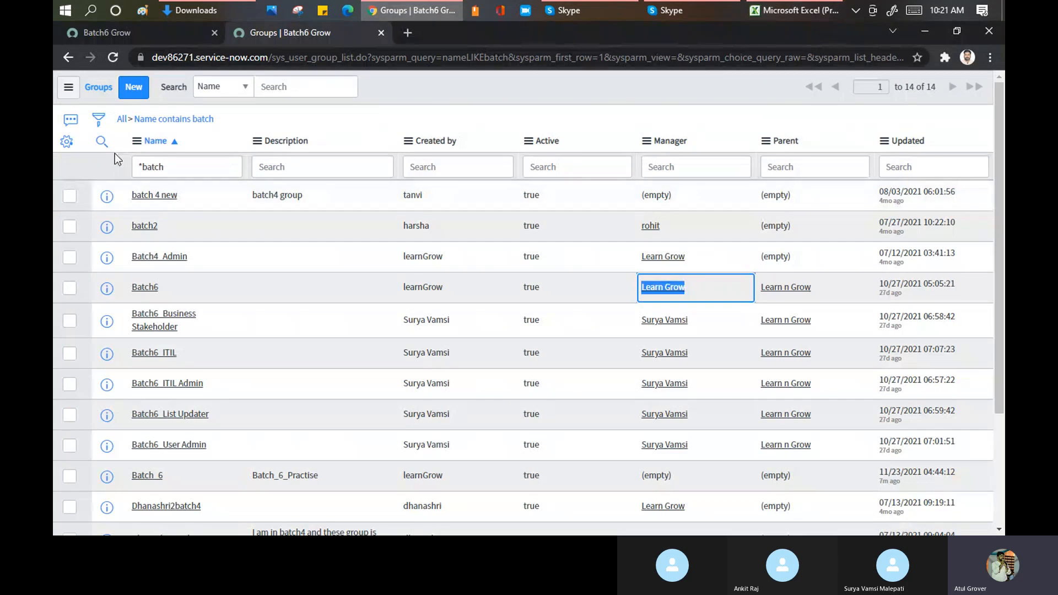
click(67, 143)
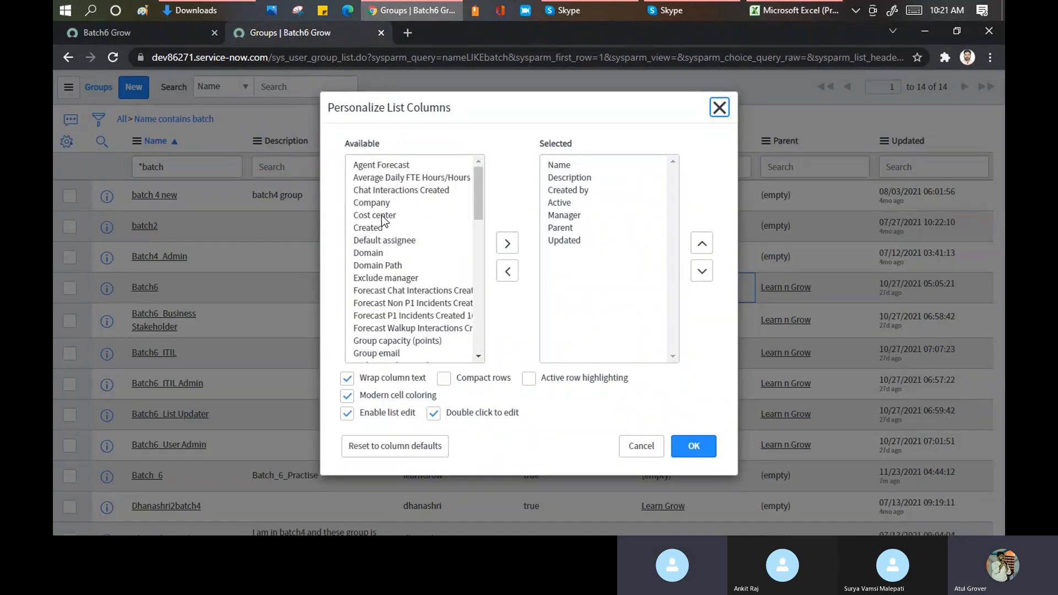
click(382, 215)
key(Down)
key(Down)
key(Down)
key(Down)
key(Down)
key(Down)
key(Down)
key(Down)
key(Down)
key(Down)
key(Down)
key(Down)
key(Down)
key(Down)
key(Down)
key(Down)
key(Down)
key(Down)
key(Down)
key(Down)
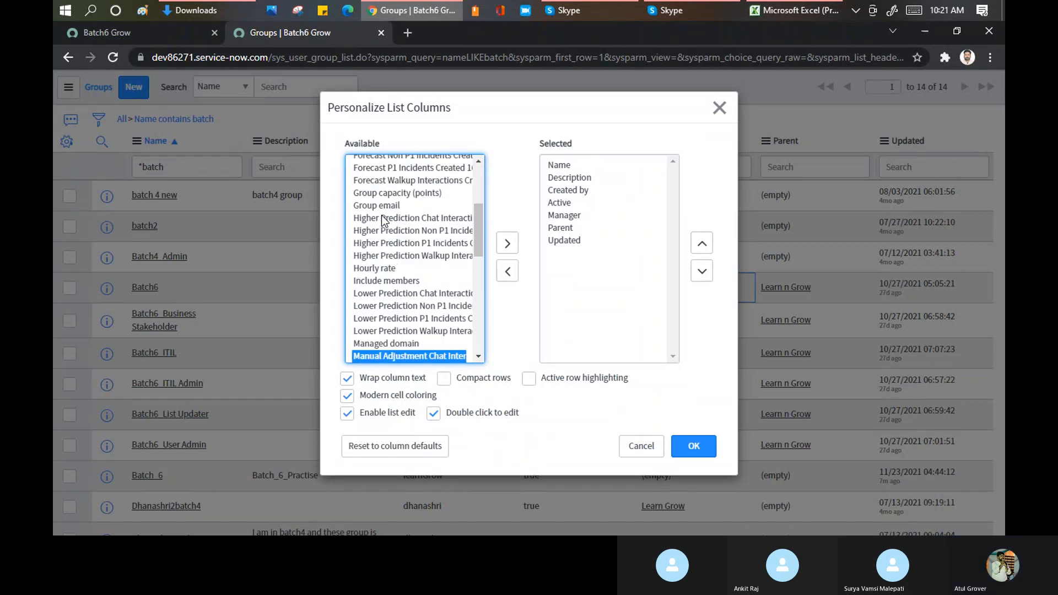
key(Down)
key(Up)
key(Up)
key(Up)
key(Up)
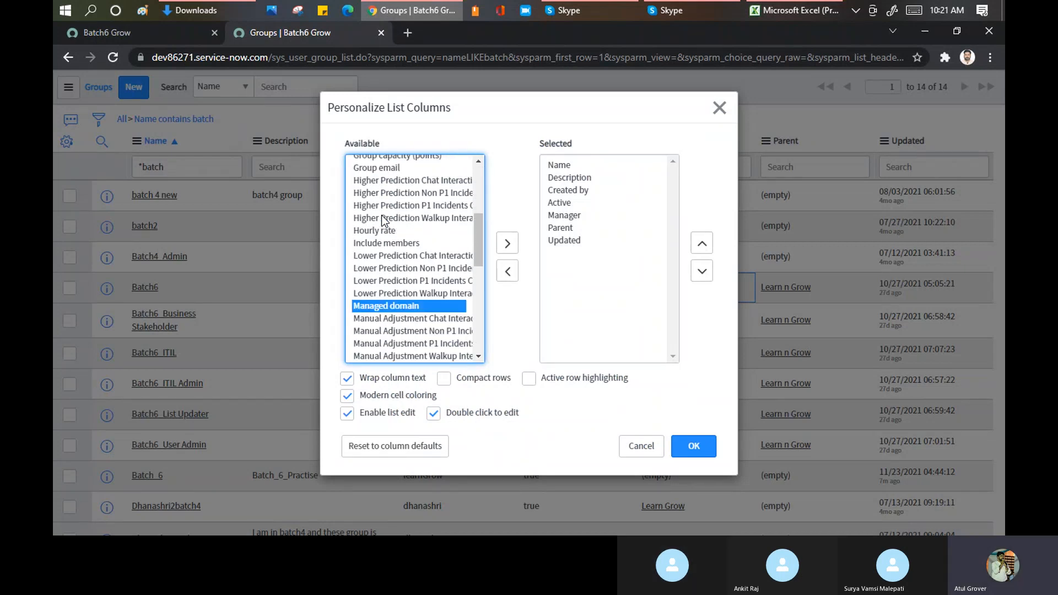
scroll(431, 295, down, 5)
scroll(431, 297, down, 3)
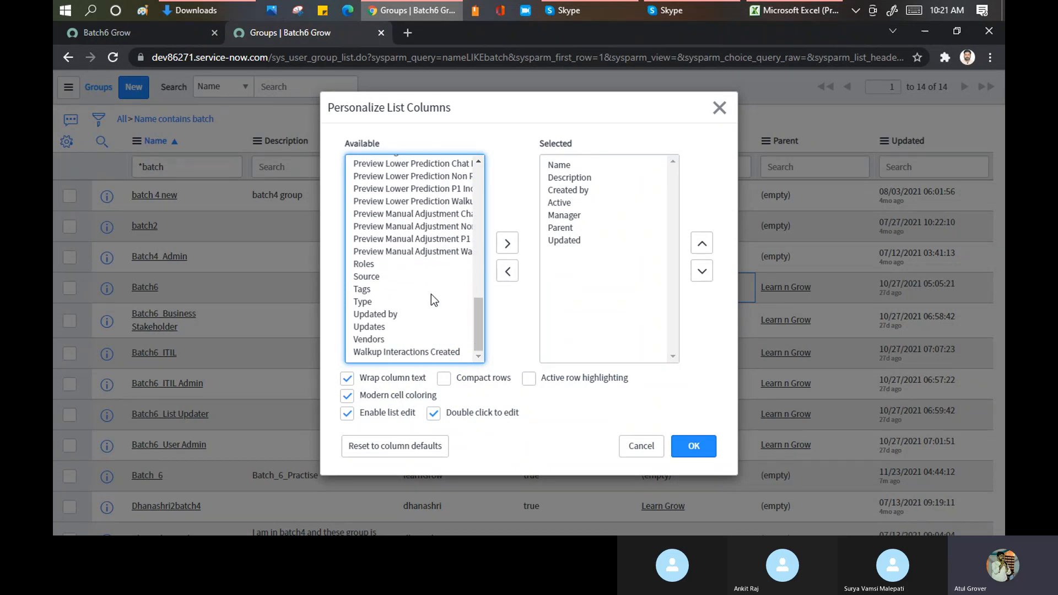
scroll(437, 321, up, 7)
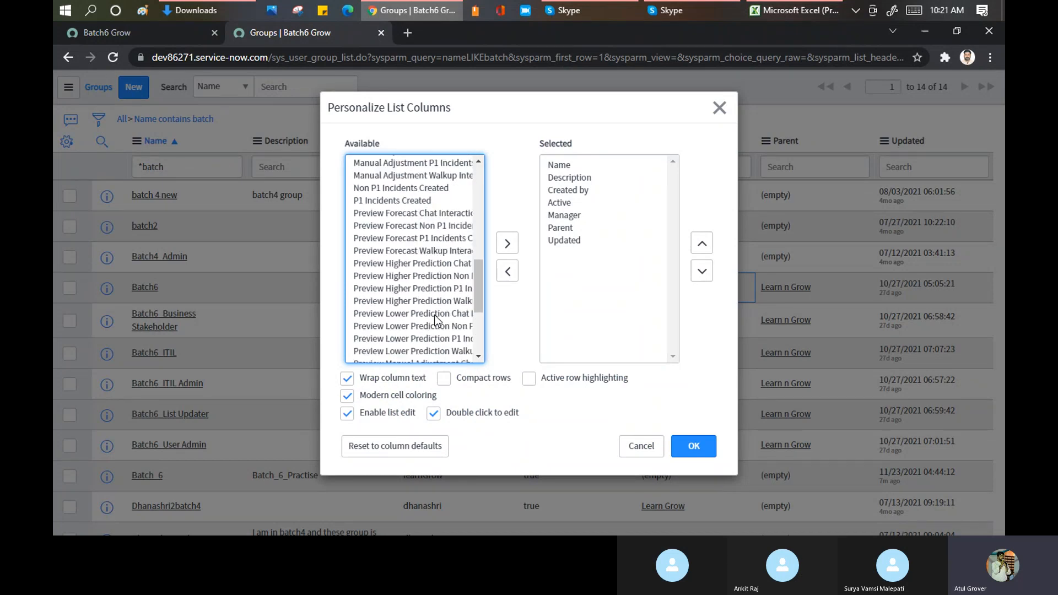
scroll(433, 298, up, 3)
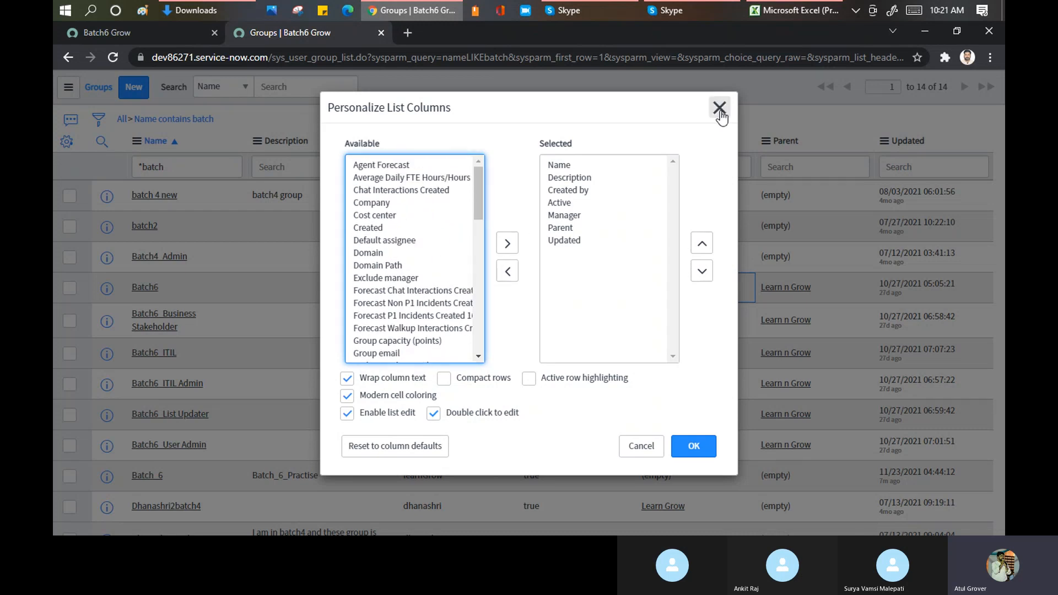
click(719, 108)
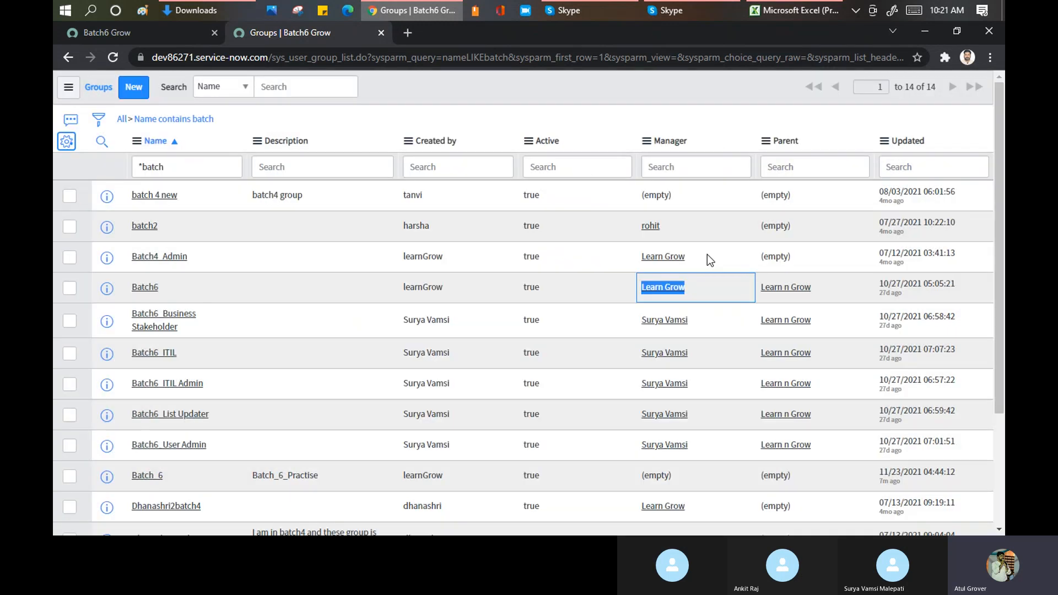
Open the Batch6 group's manager record in a new browser tab to examine its User ID, and return to the Groups list
ctrl+click(669, 289)
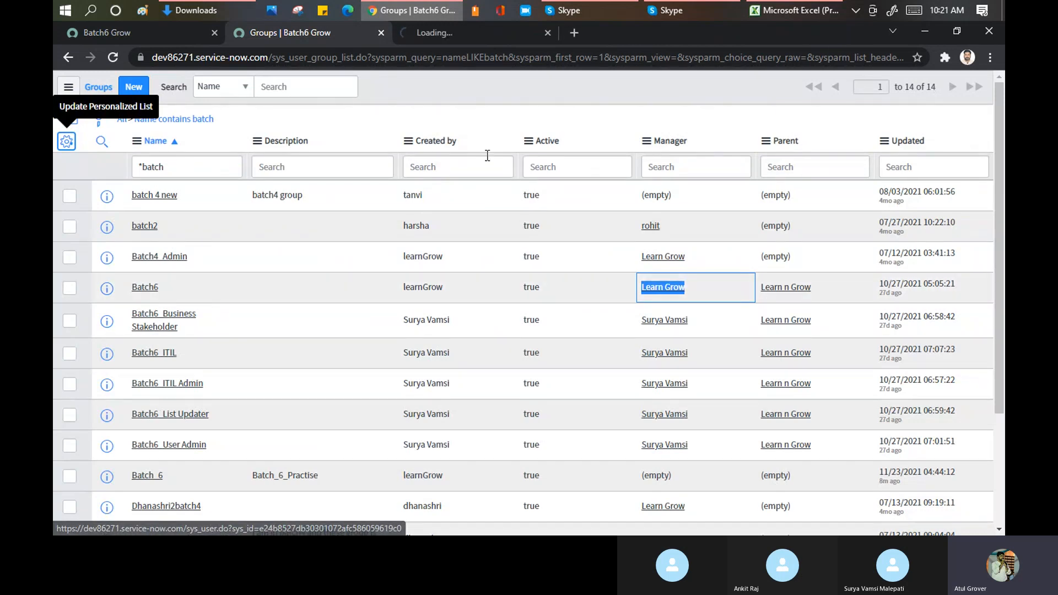
click(458, 32)
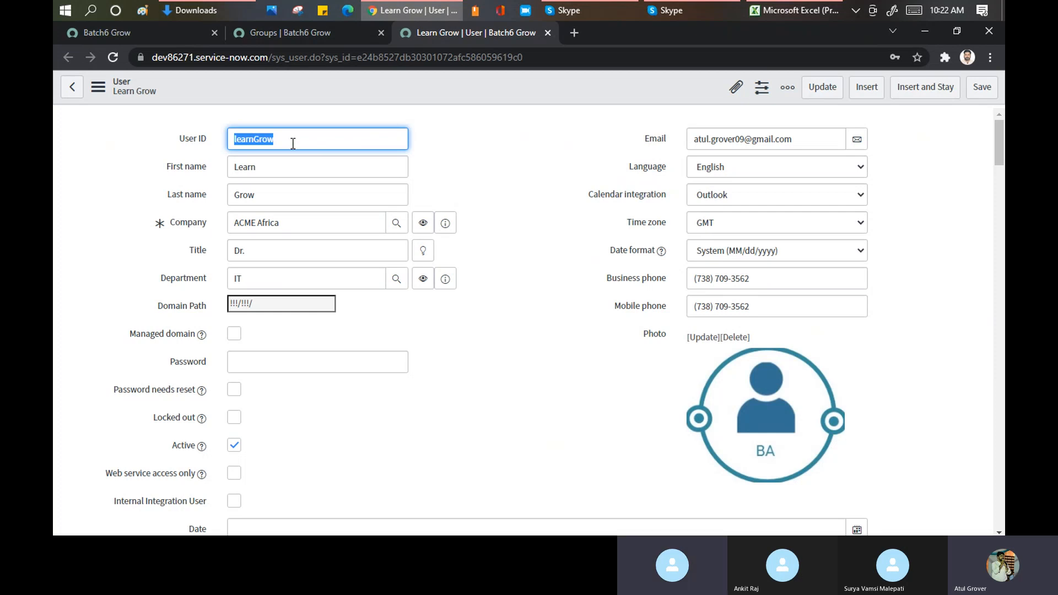
click(319, 32)
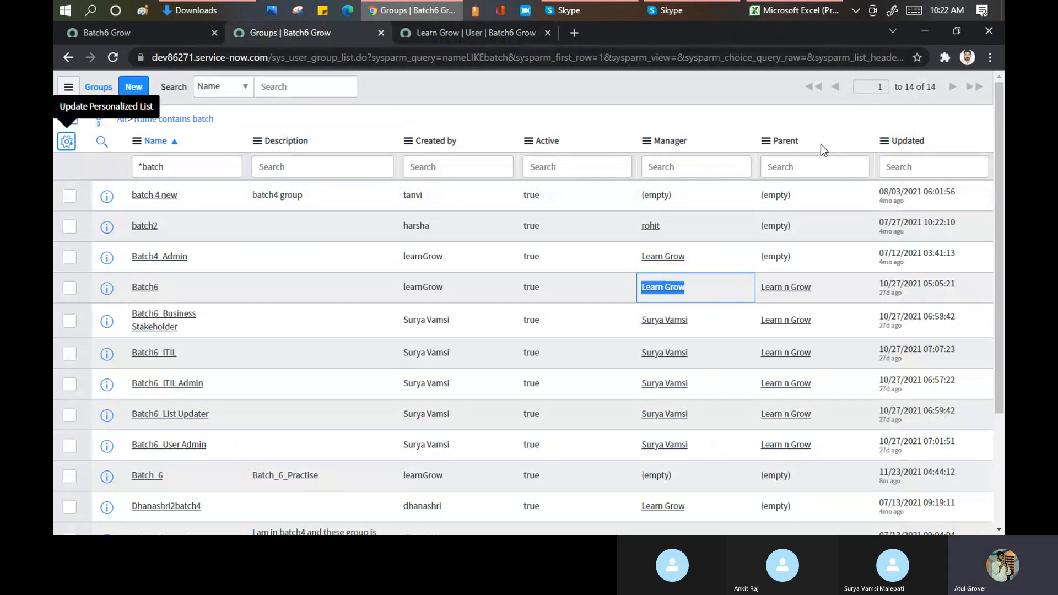
Recheck the Groups list's available and selected columns in the personalization dialog and close it without changes
click(67, 142)
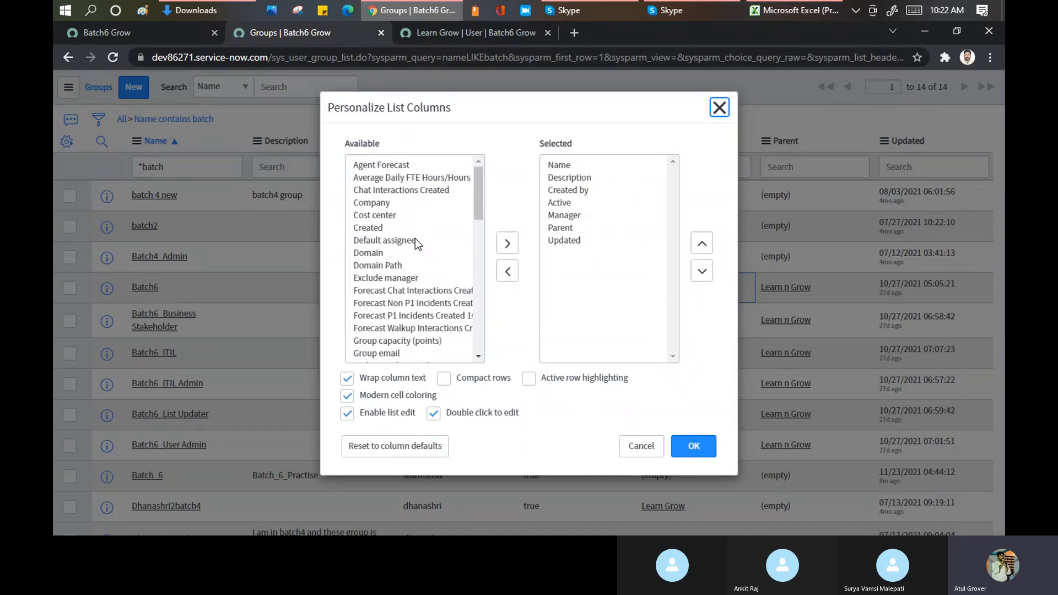
mouse_move(482, 181)
mouse_down()
mouse_move(484, 191)
mouse_move(482, 178)
mouse_up()
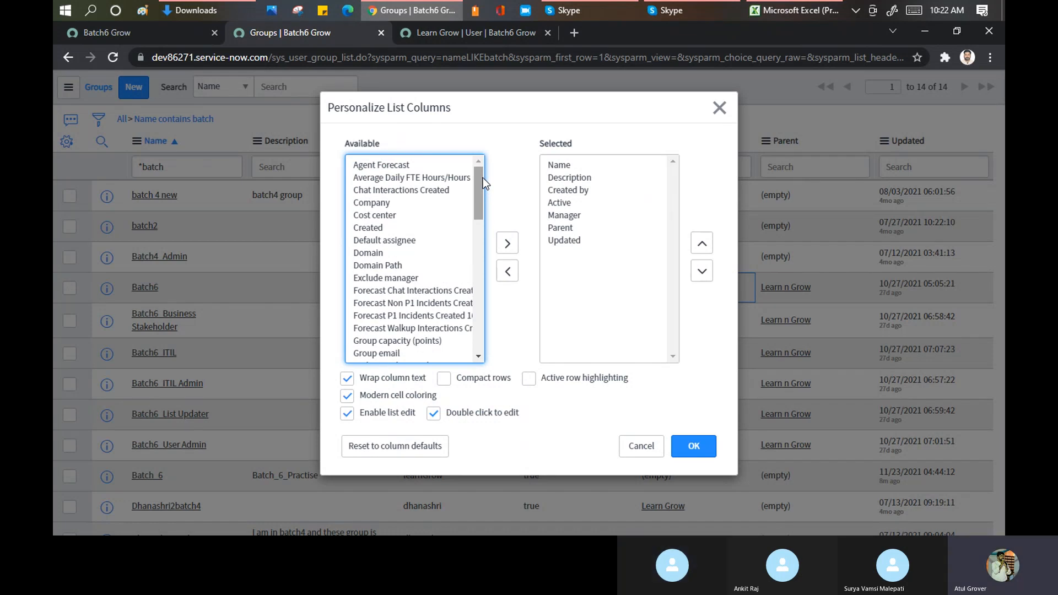
click(719, 108)
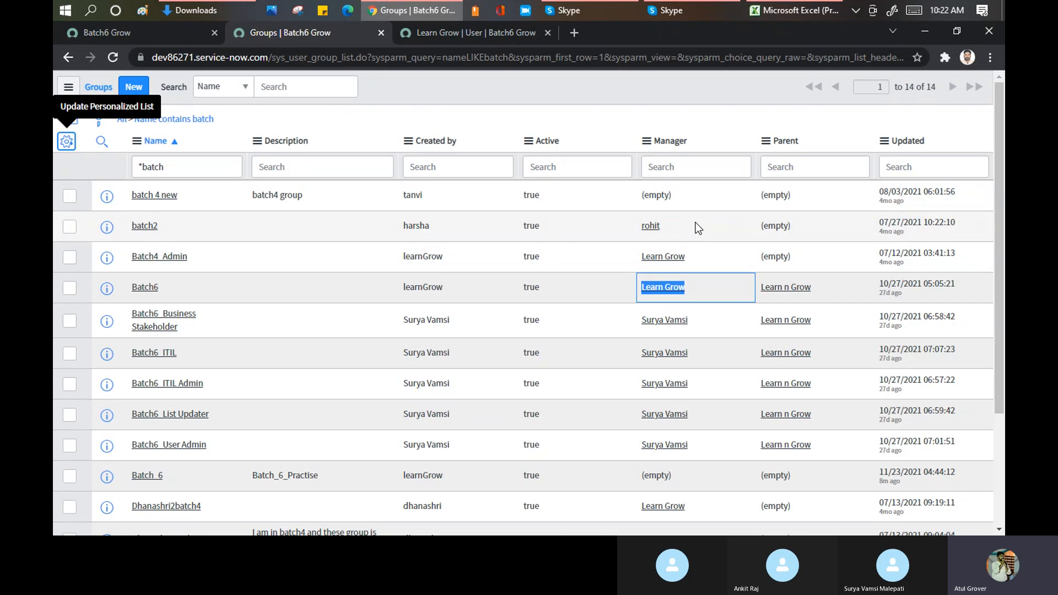
Switch to the Excel workbook, check the manager values in E2 and E3, and save the file
click(775, 11)
click(495, 223)
click(368, 171)
click(375, 188)
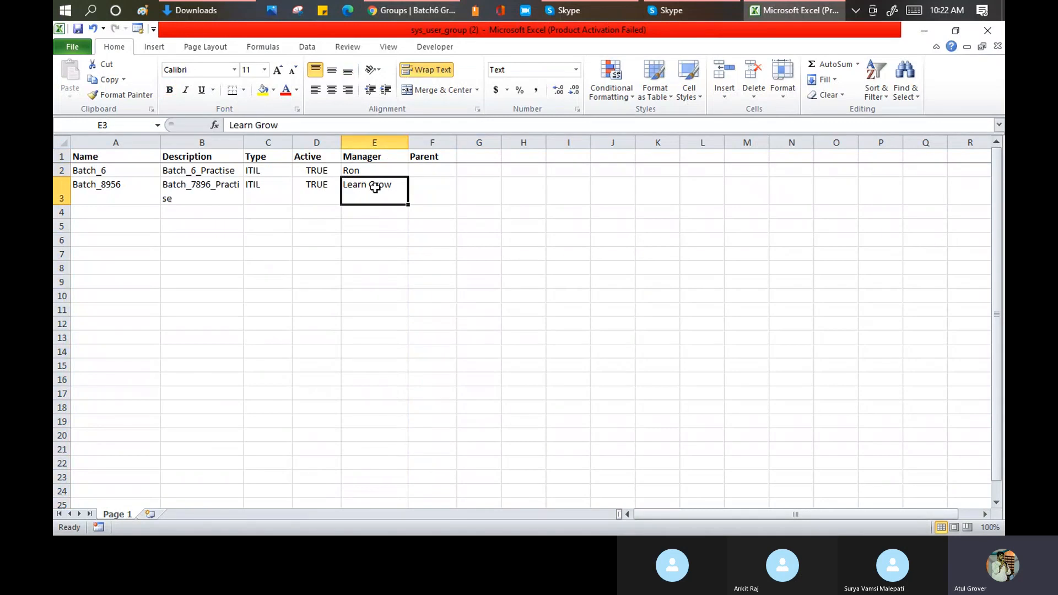
click(78, 29)
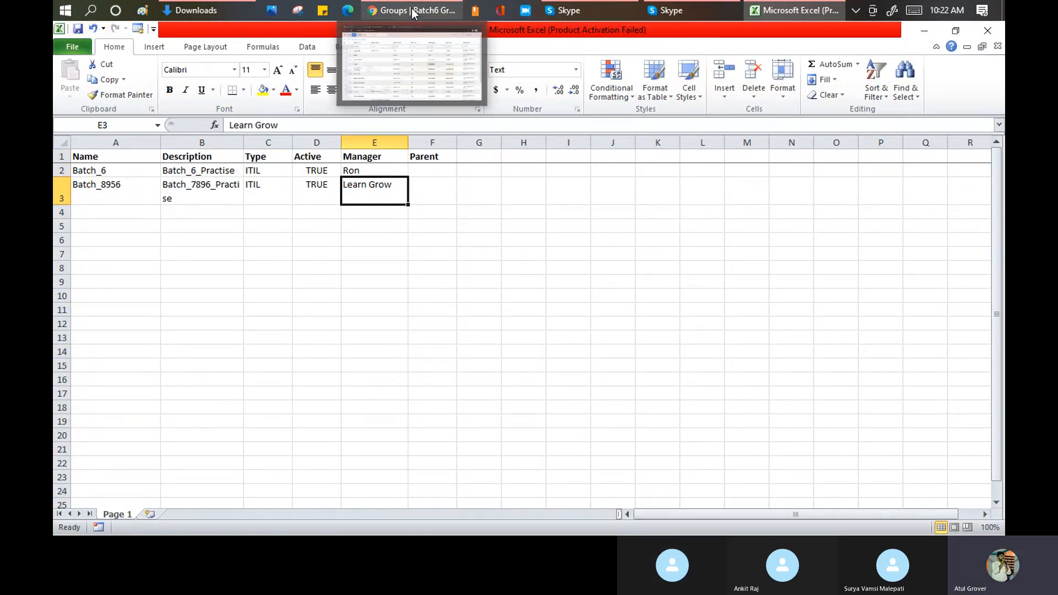
Return to ServiceNow and set up a new data load into the existing import set table Bach6_group_import
click(412, 11)
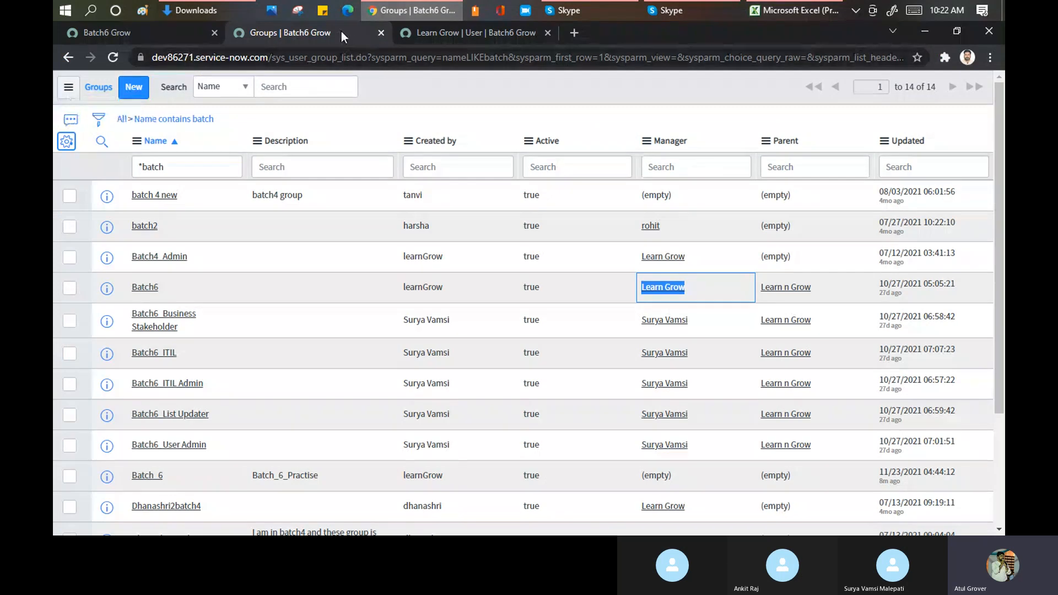
click(112, 33)
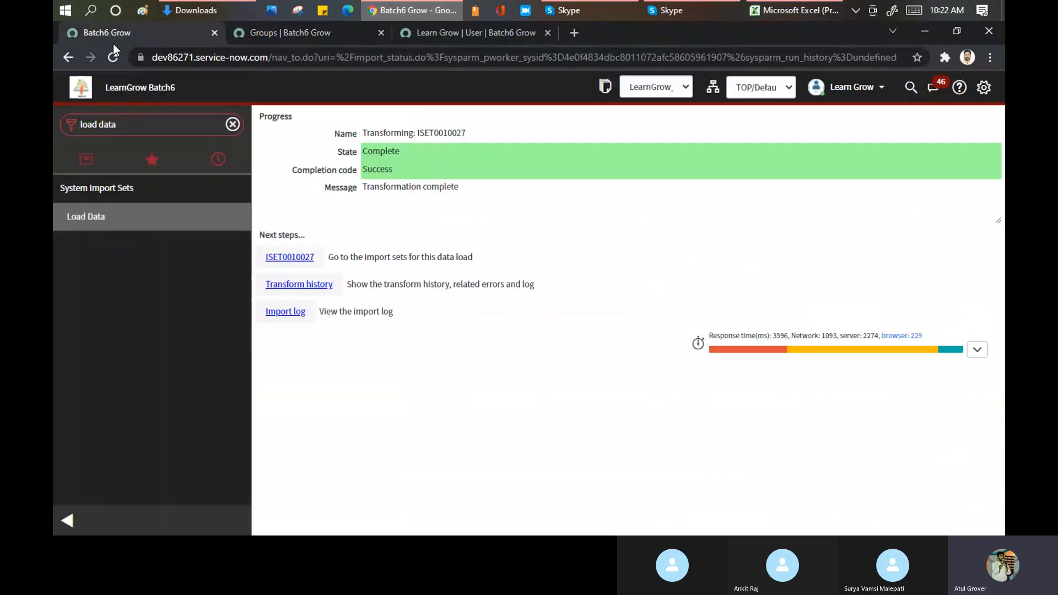
click(94, 217)
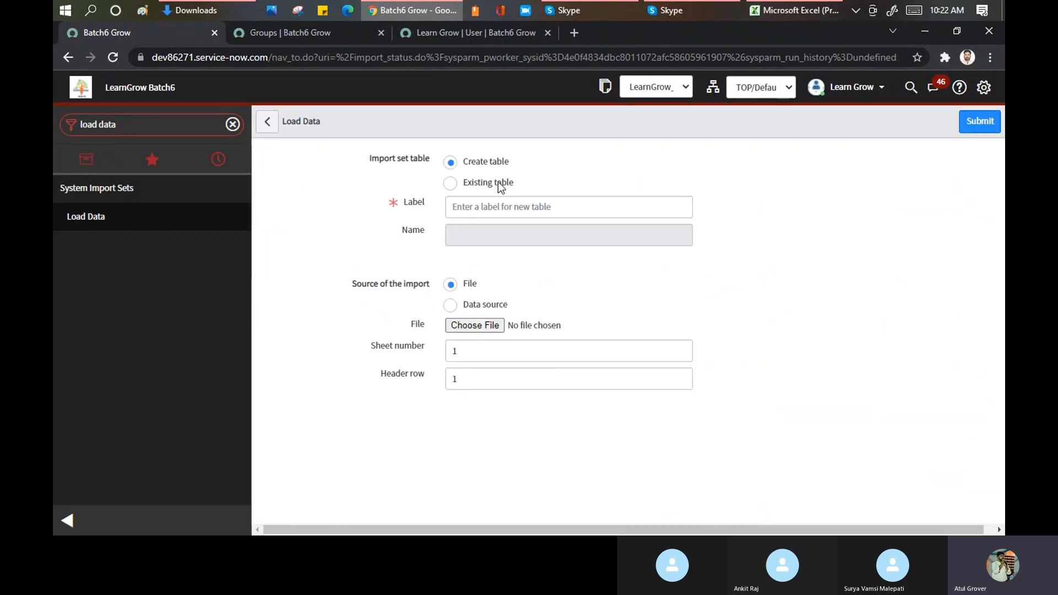
click(450, 183)
click(593, 208)
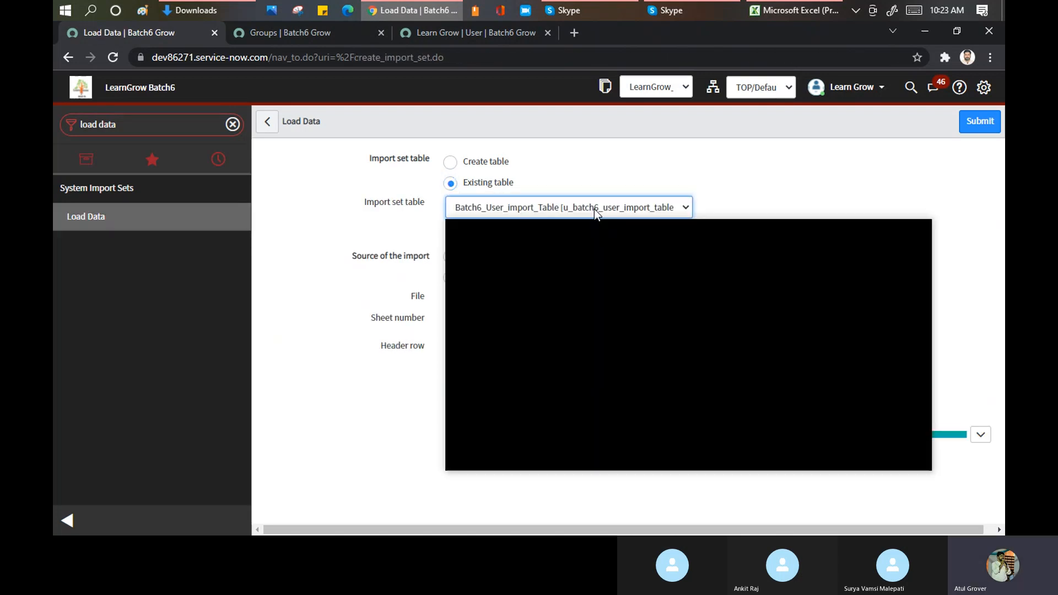
click(585, 225)
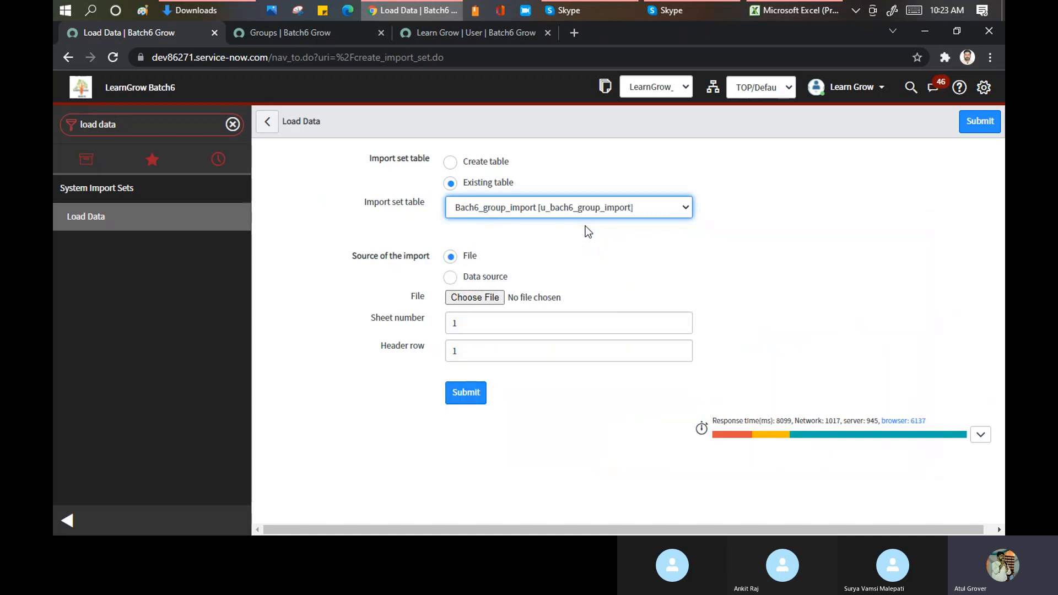
Load the sys_user_group (2) file into the import set table and transform the loaded set with Batch6_Map
click(465, 297)
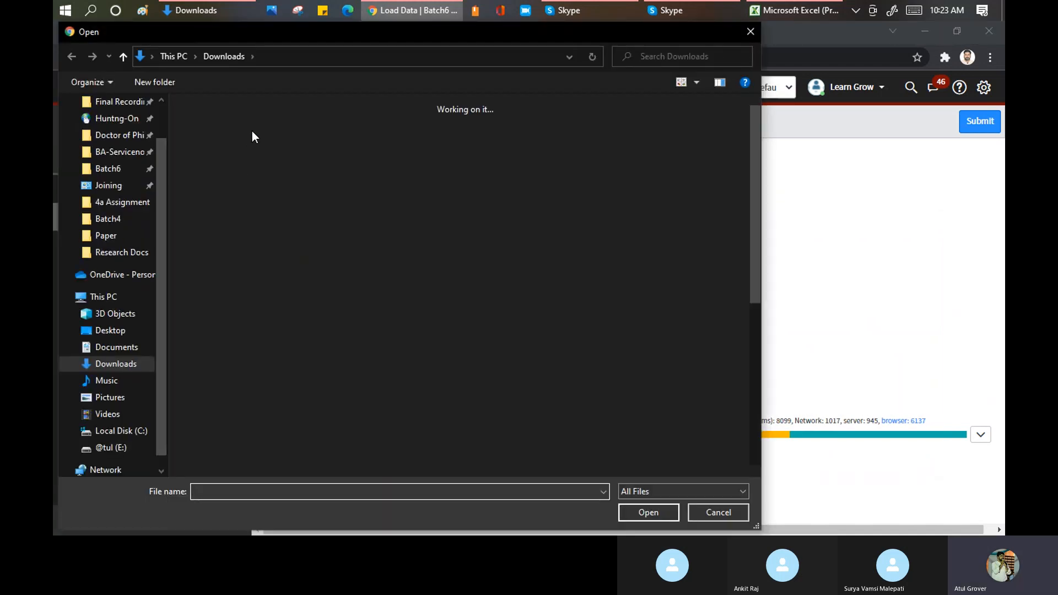
click(261, 139)
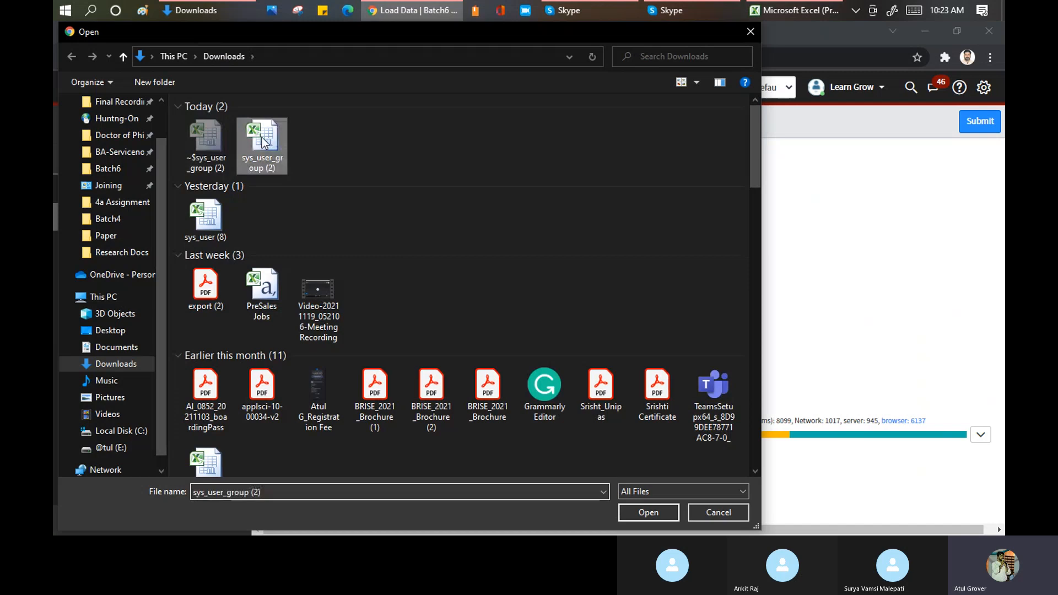
click(640, 513)
click(471, 400)
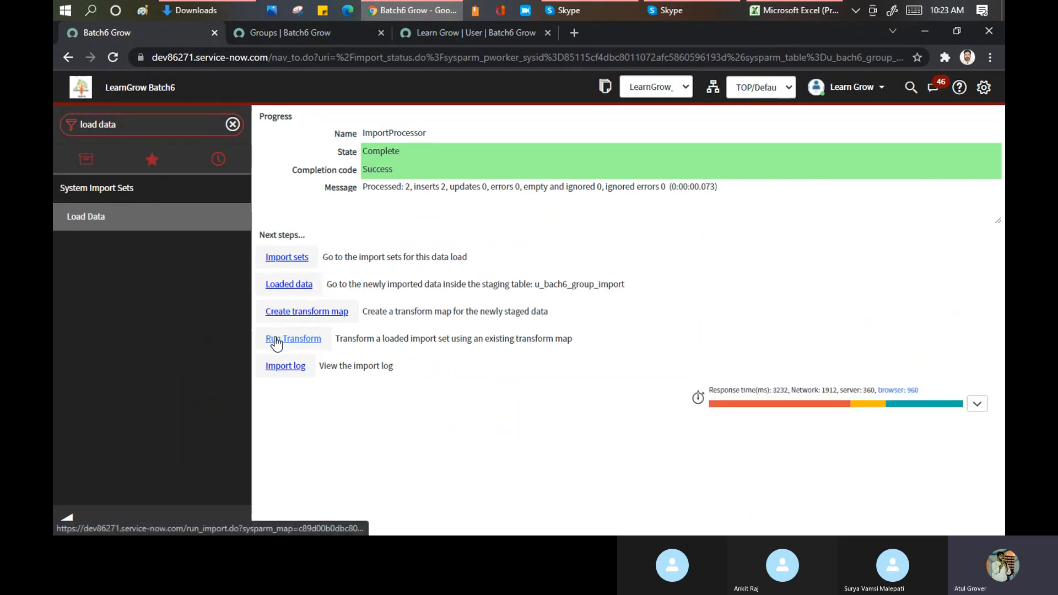
click(275, 339)
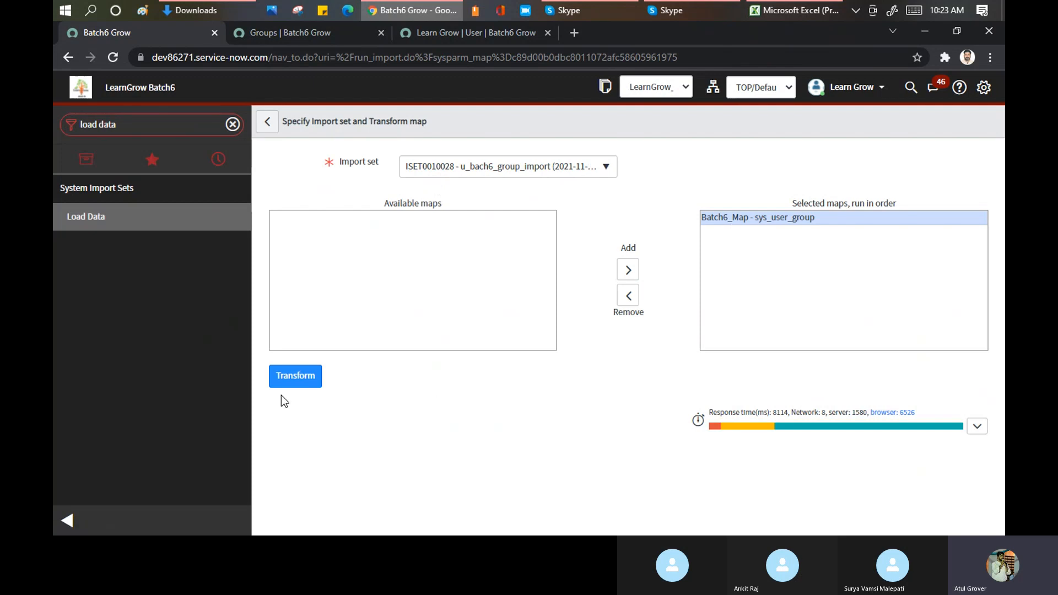
click(292, 384)
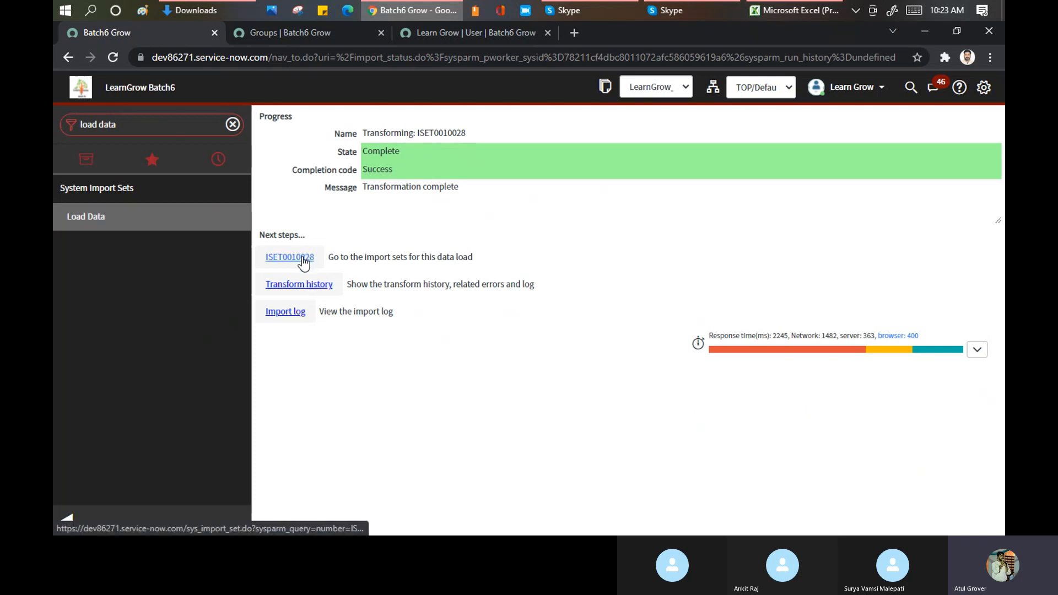
Open the transform history in a new browser tab, check its insert and error counts, and open the run's record
middle_click(300, 286)
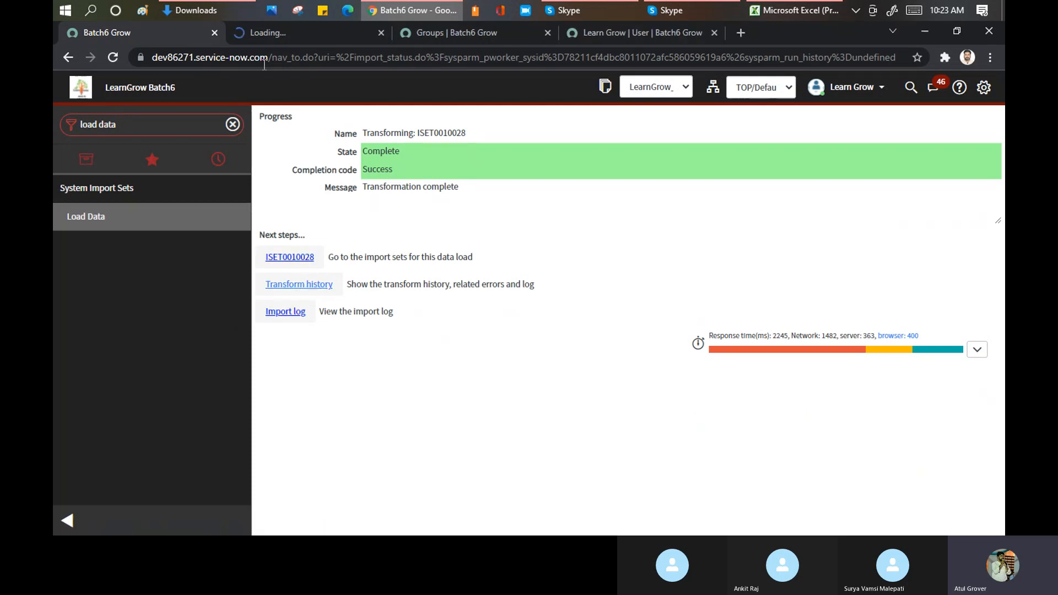
click(312, 32)
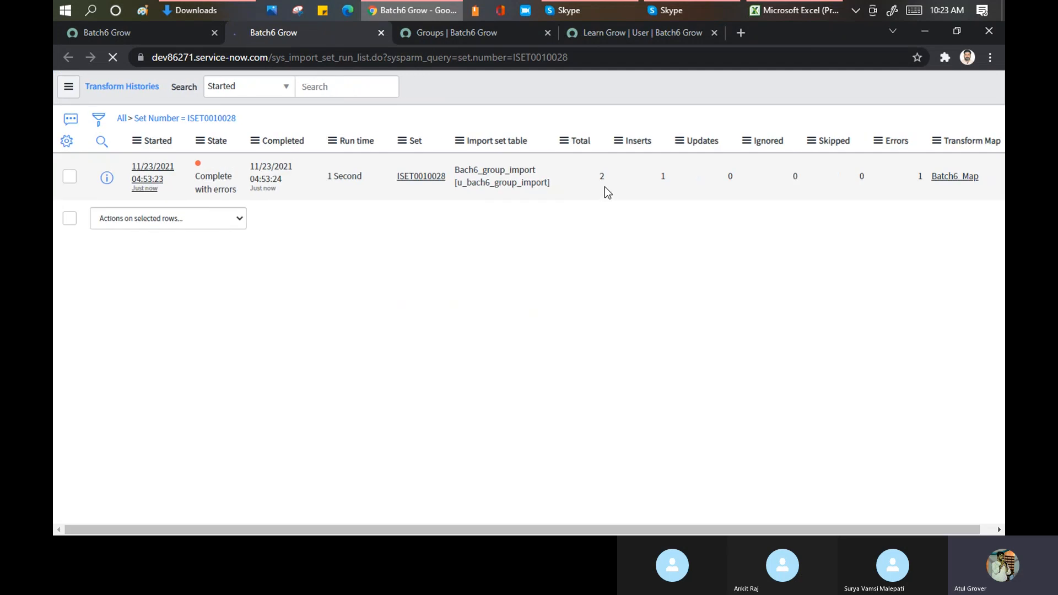
double_click(654, 205)
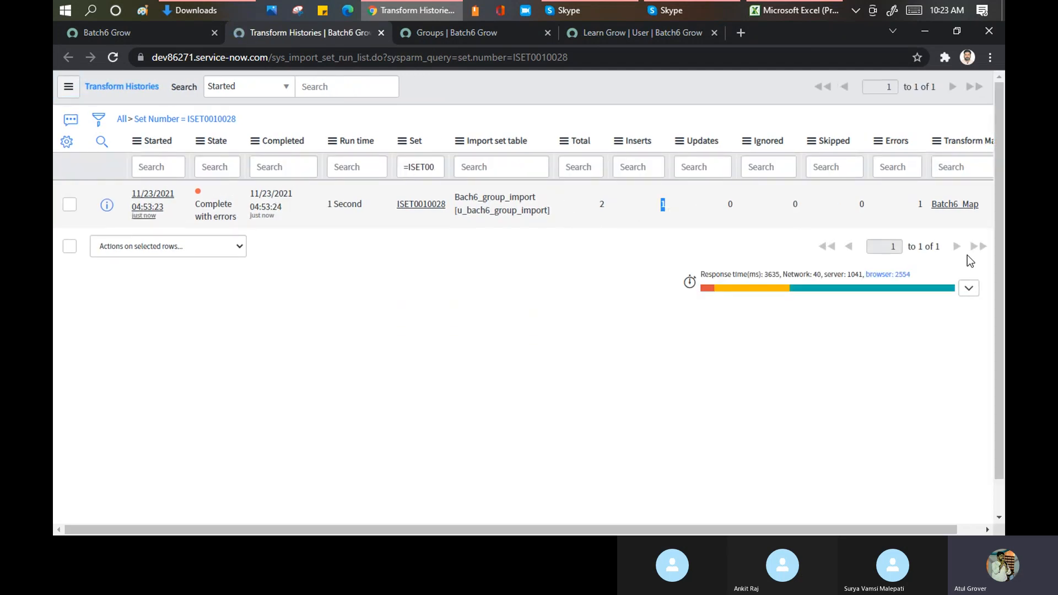
double_click(907, 205)
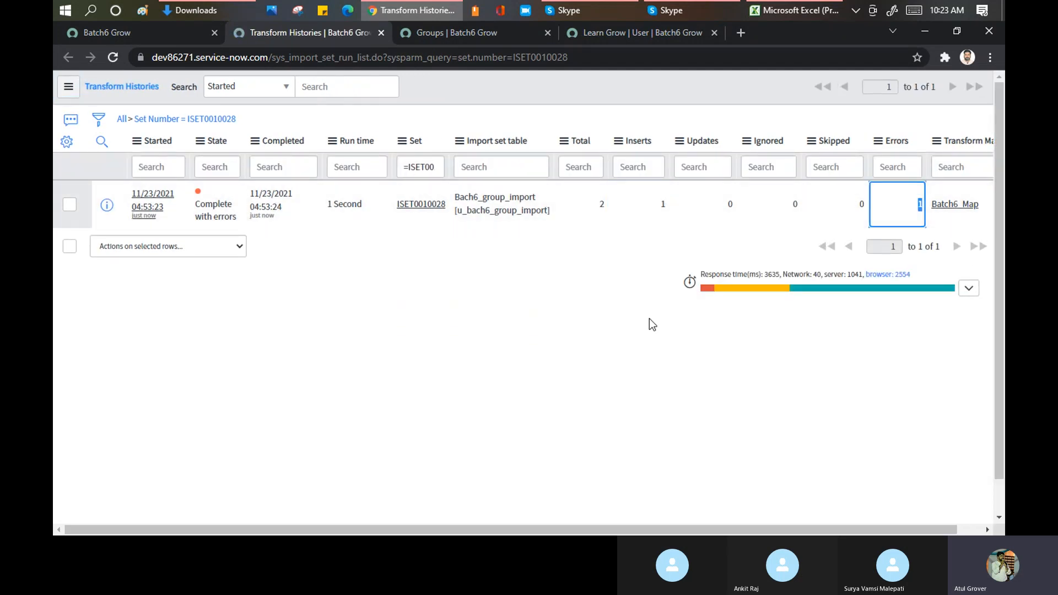
click(150, 204)
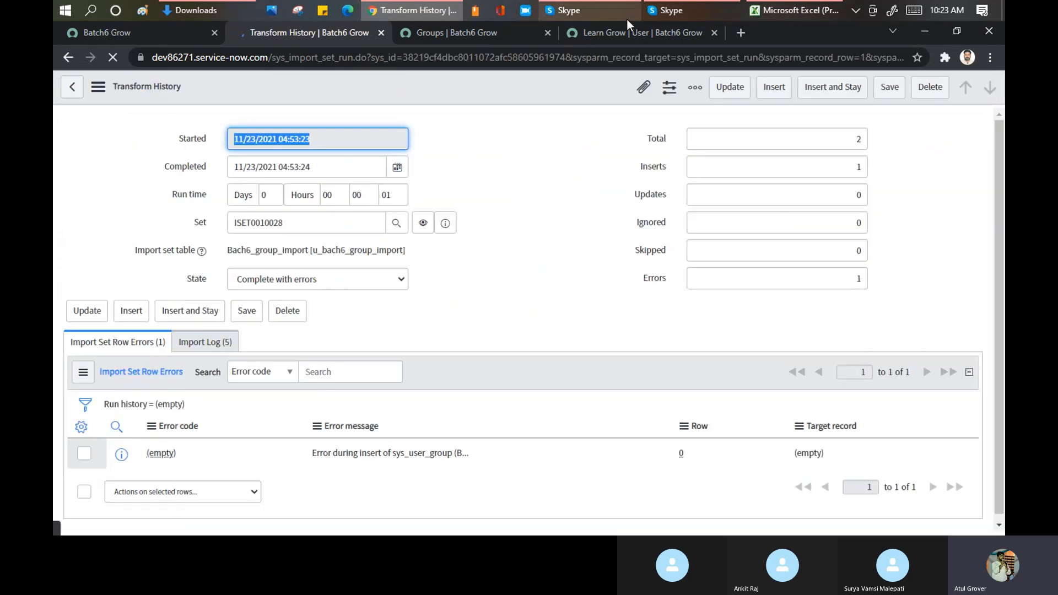
Filter the Groups list by the name batch_6 to check that group's manager
click(442, 35)
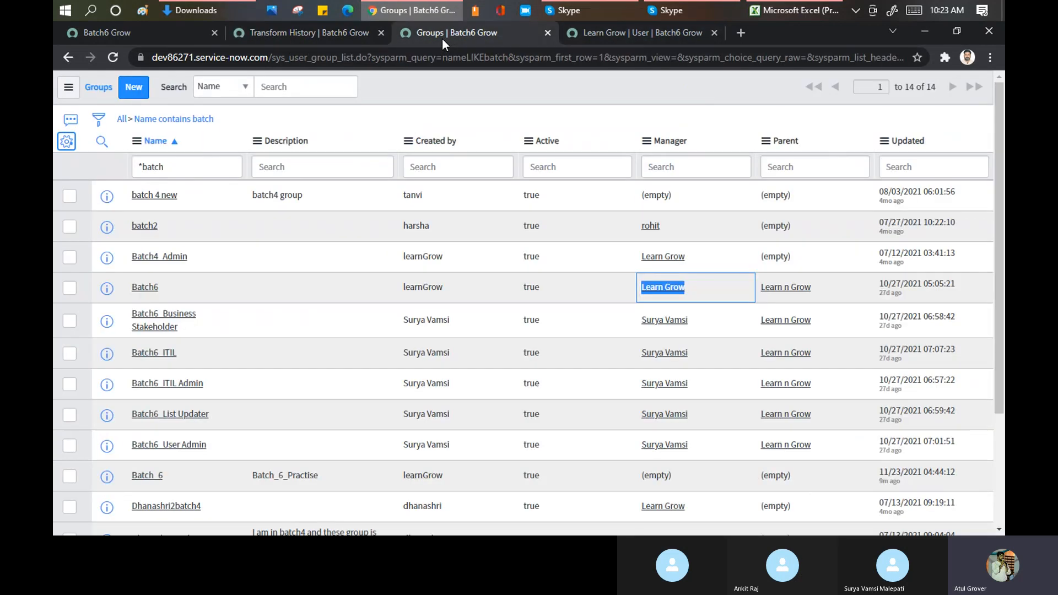
click(209, 165)
text(_6)
key(Return)
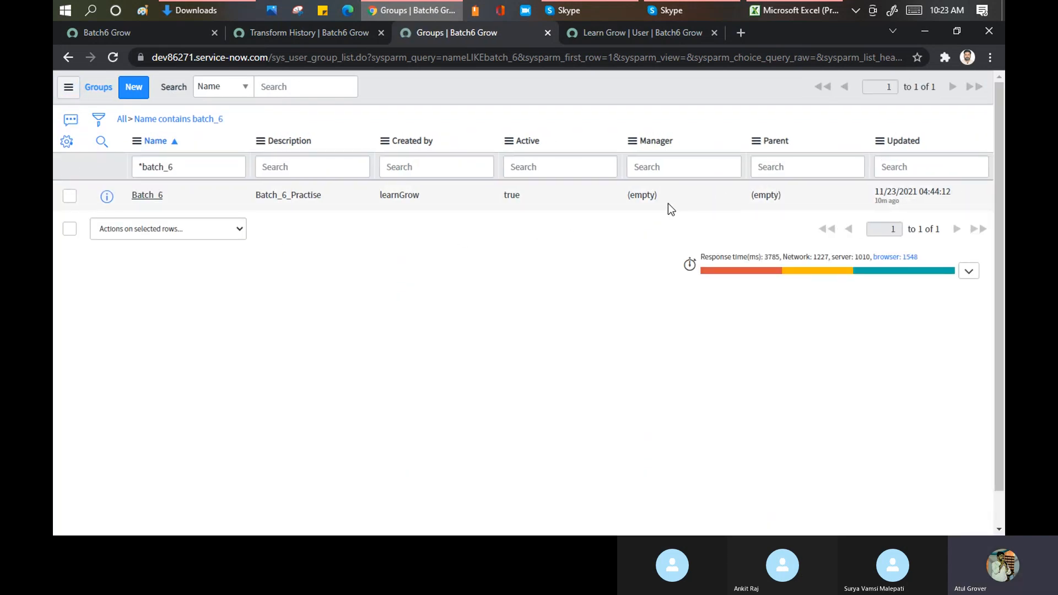
Look up the second group's name in the Excel workbook and filter the Groups list by batch_8956 to check its manager
click(192, 168)
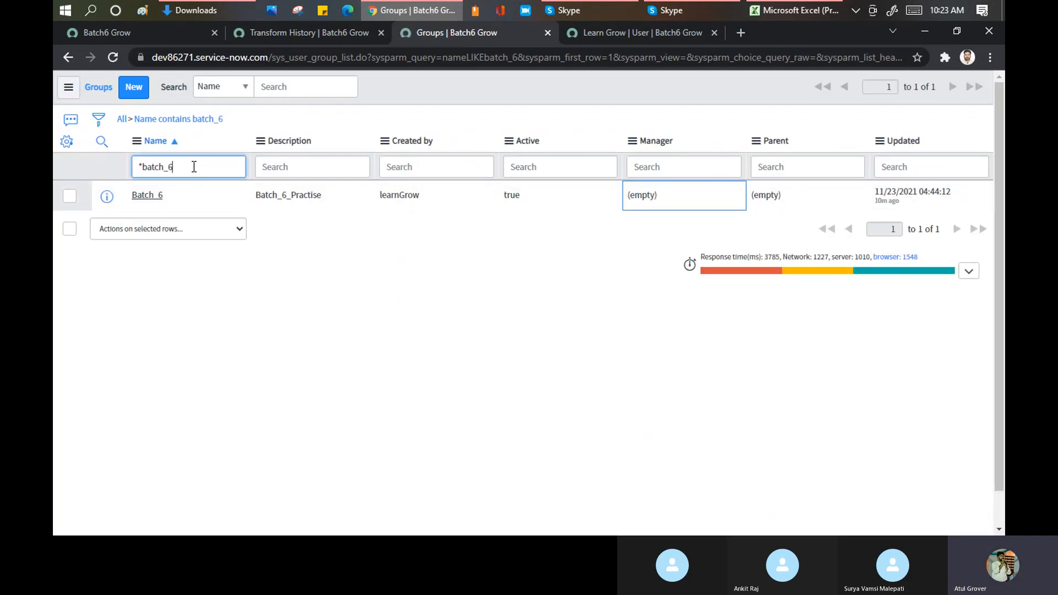
click(802, 10)
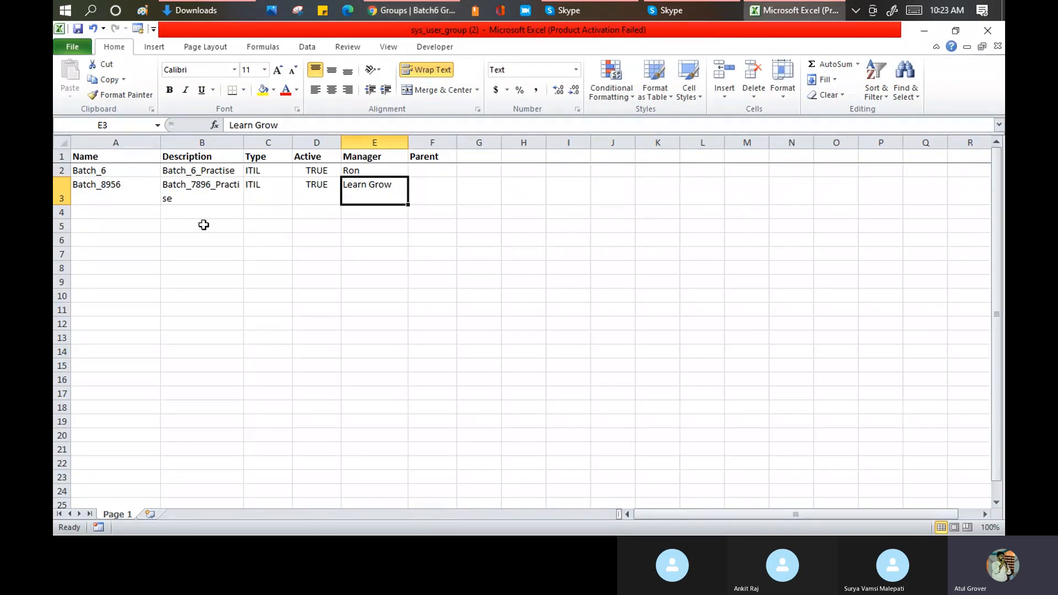
click(411, 10)
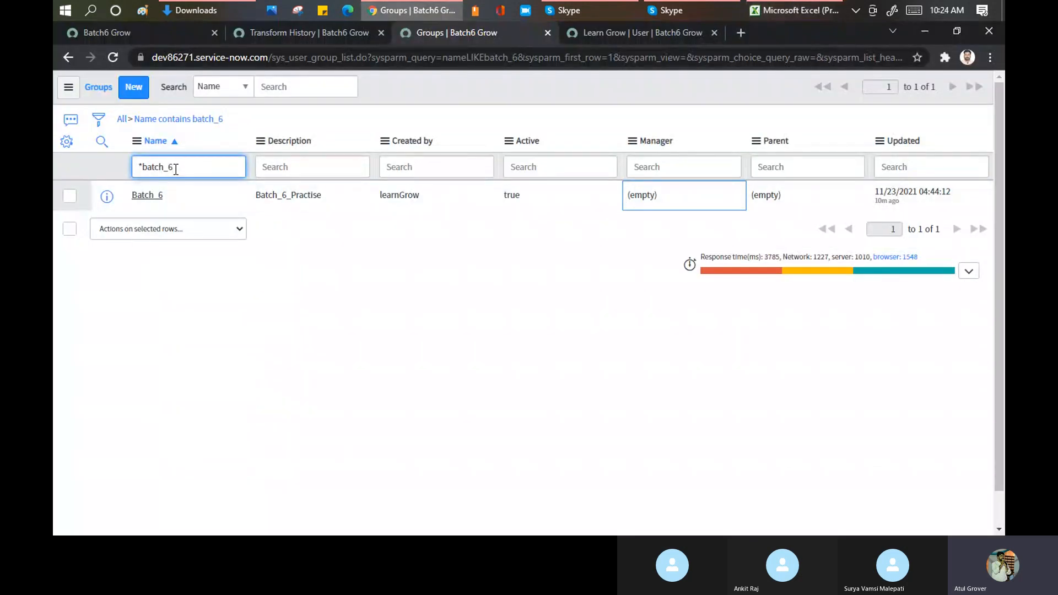
text(895)
key(Return)
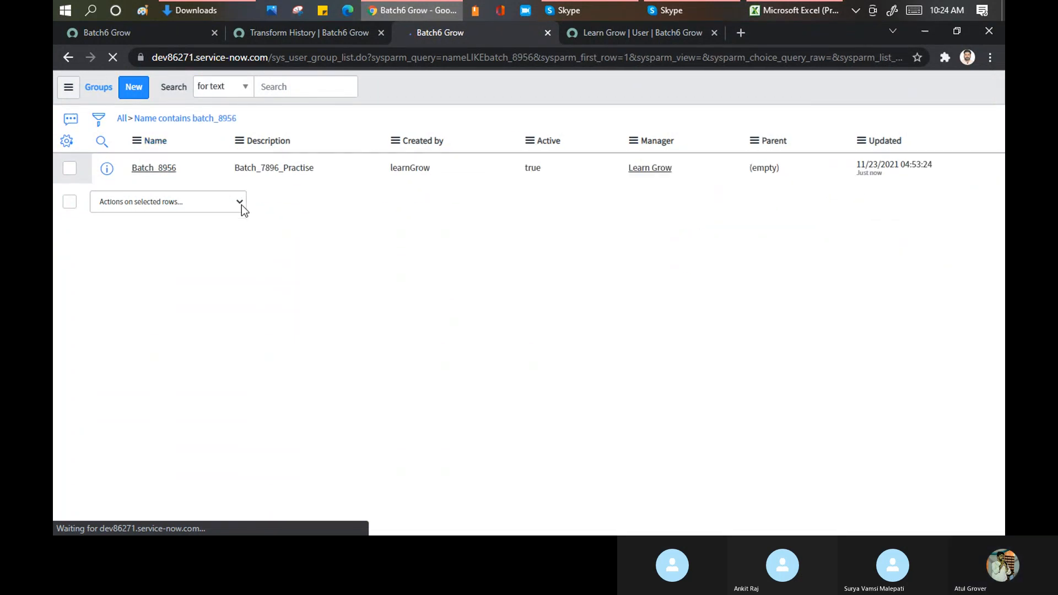
drag(673, 195, 629, 191)
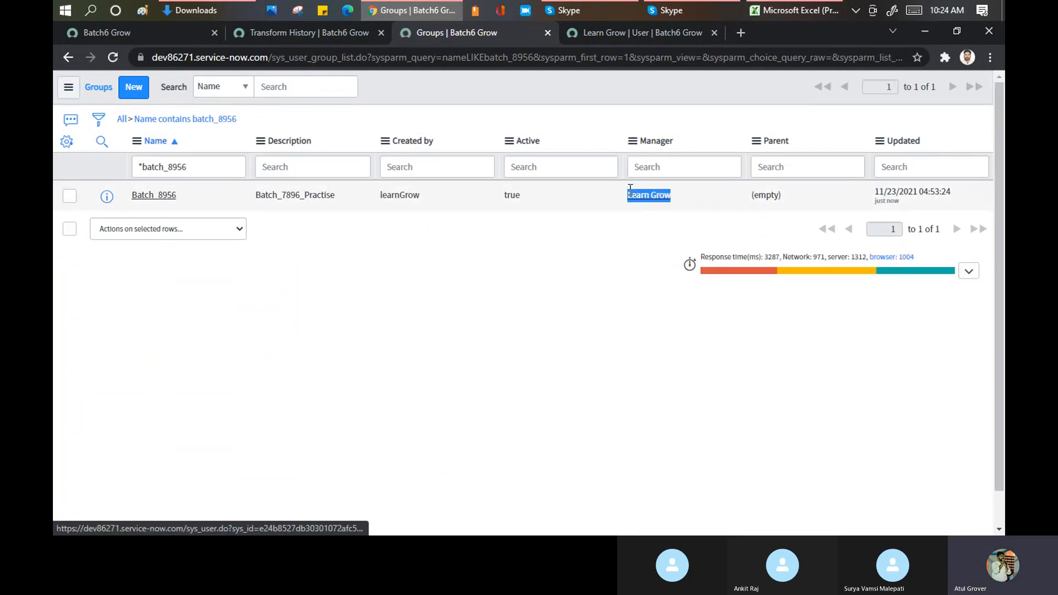
Return to the transform history record, examine the import set row error's message and details, and leave the error record
click(303, 32)
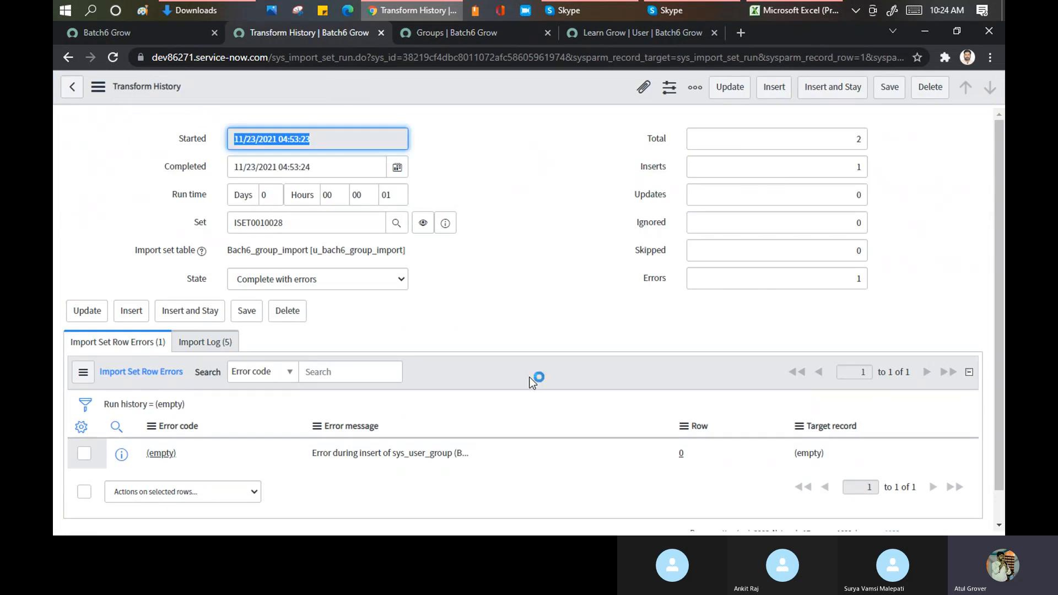
scroll(546, 303, down, 1)
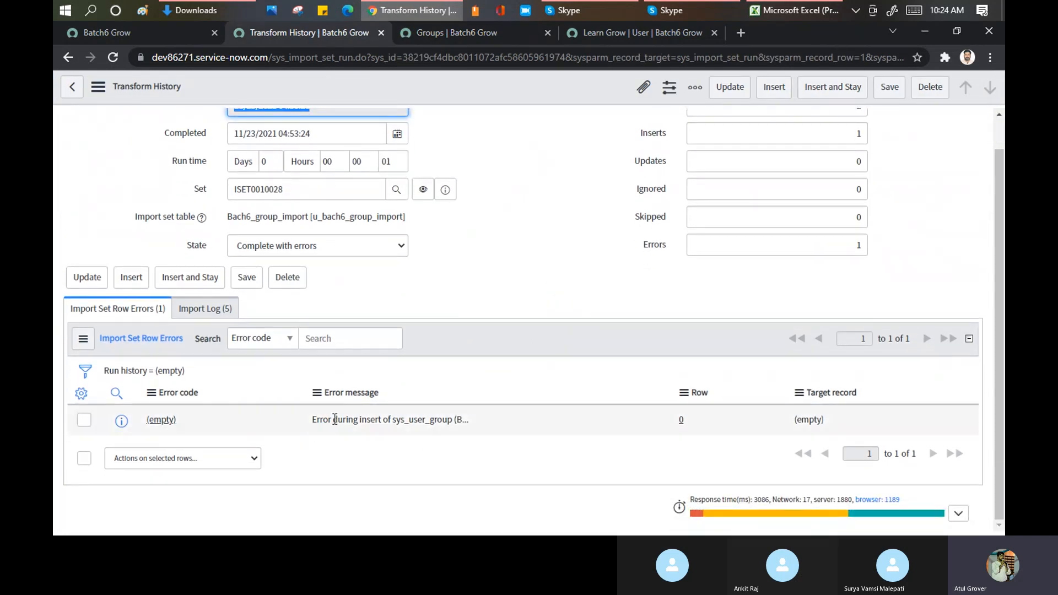
click(370, 420)
drag(373, 418, 422, 420)
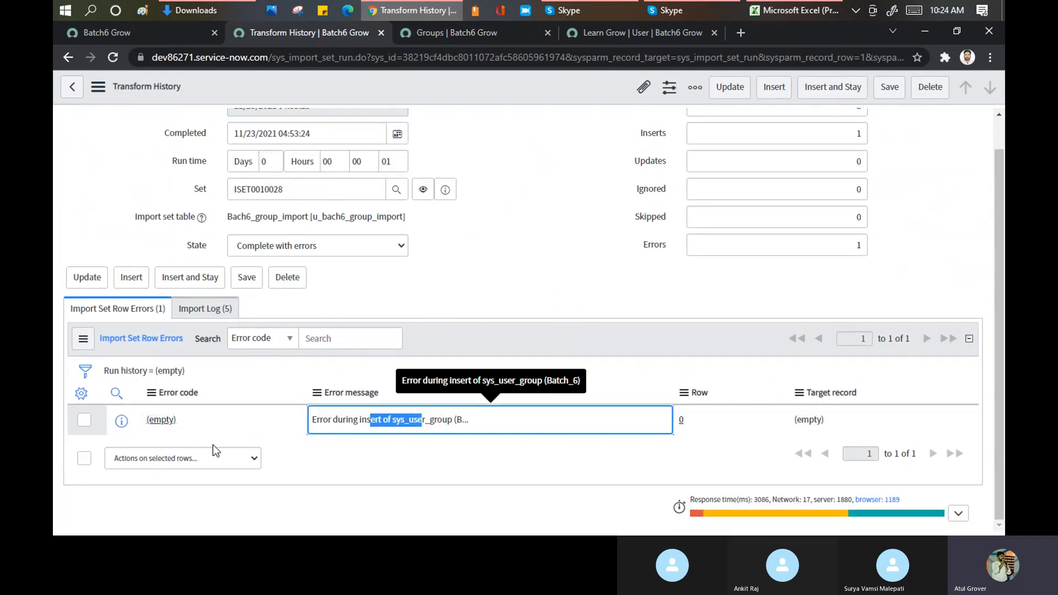
click(167, 421)
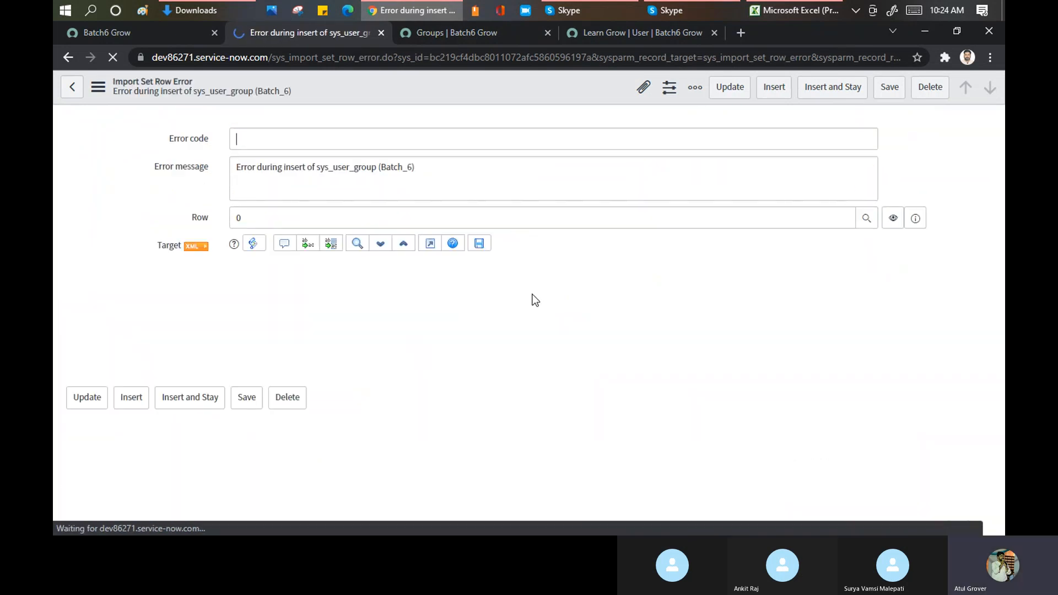
click(71, 88)
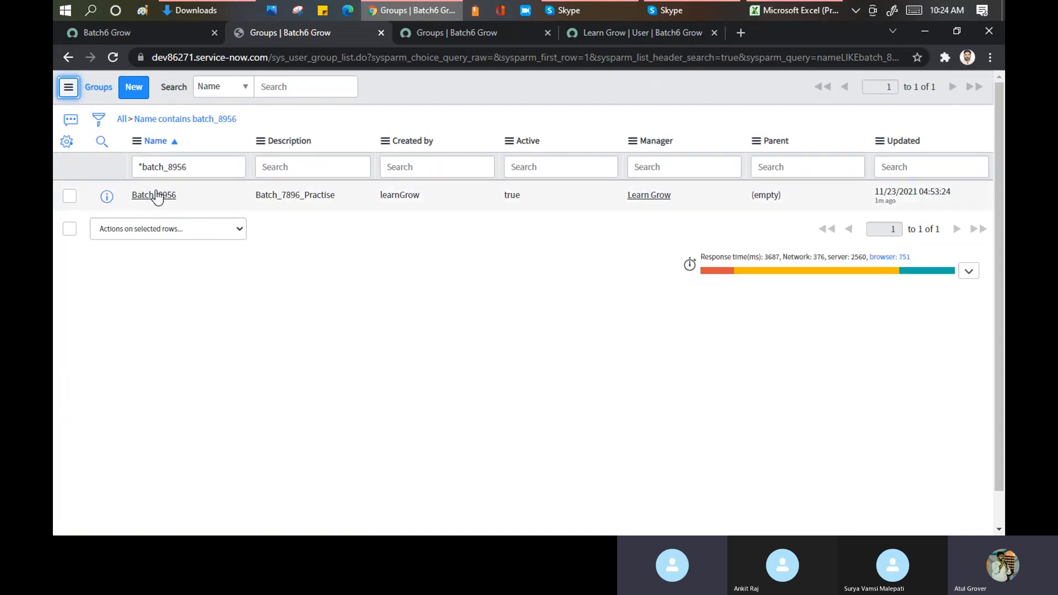
Open the transform history and import log in new tabs from the transform progress page, and open the run's history record
click(134, 36)
ctrl+click(302, 293)
ctrl+click(288, 311)
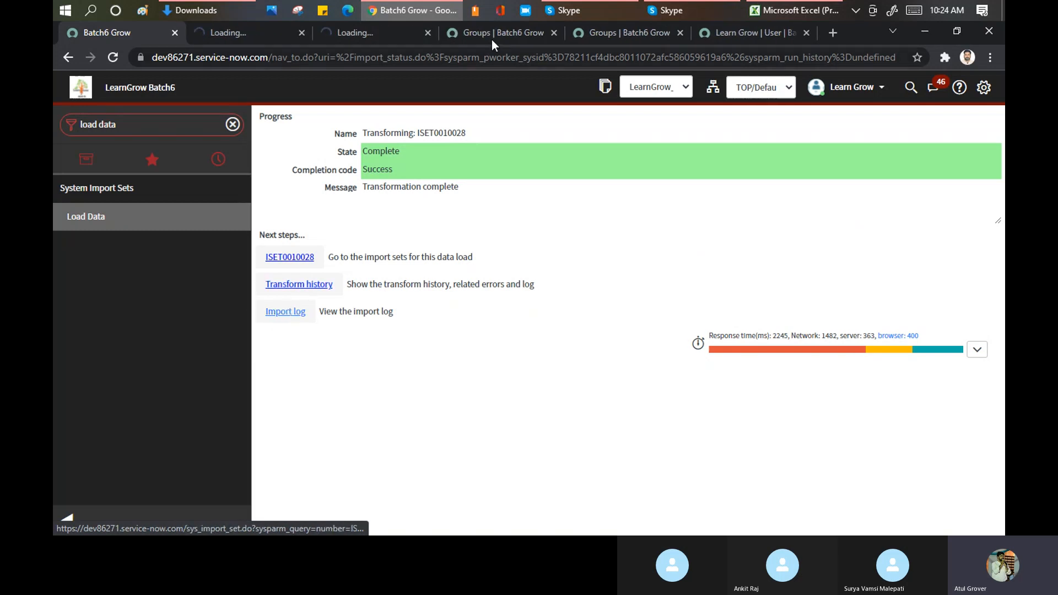
click(254, 35)
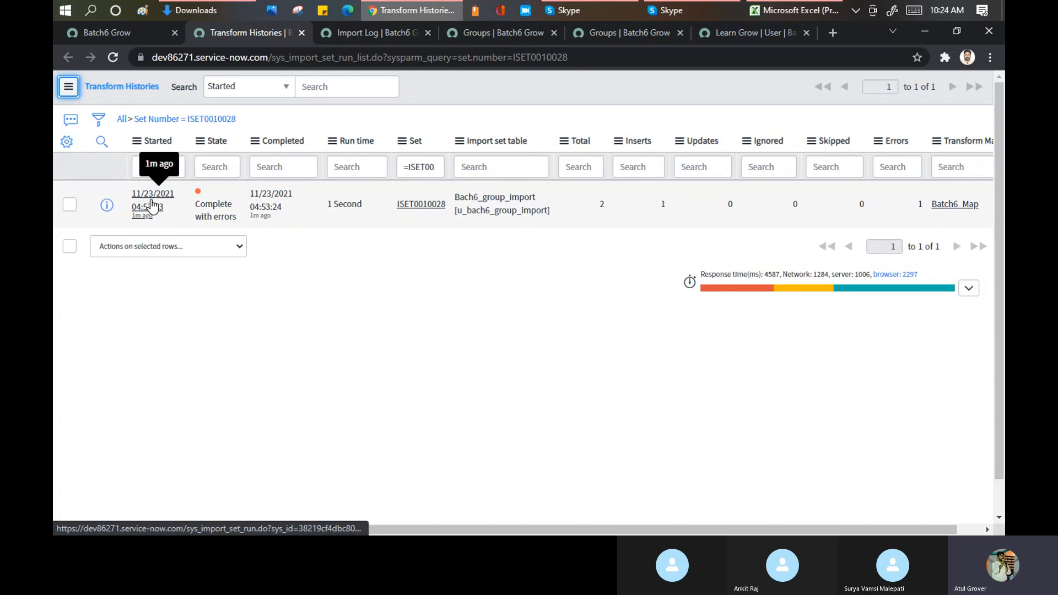
click(152, 207)
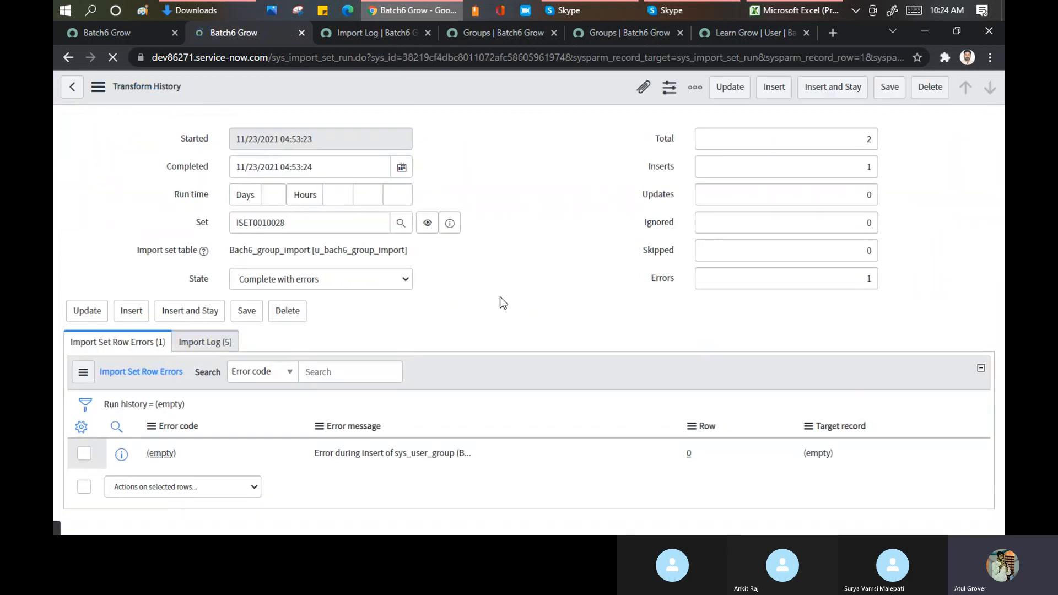
Examine the run's import log, open the Batch_6 insert error entry, and show its related log entries
click(200, 343)
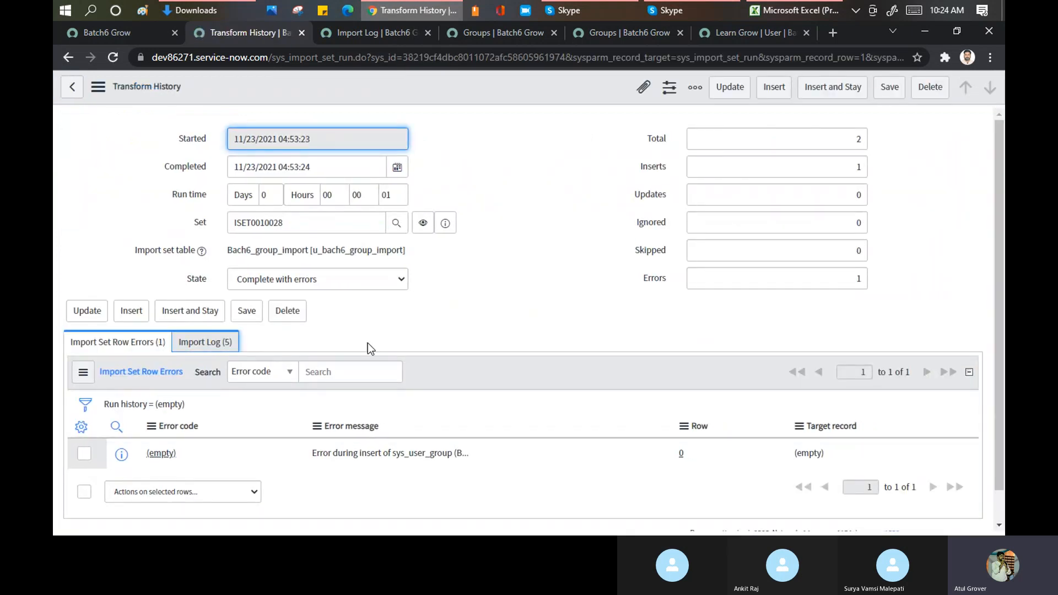
scroll(444, 315, down, 3)
drag(379, 338, 535, 346)
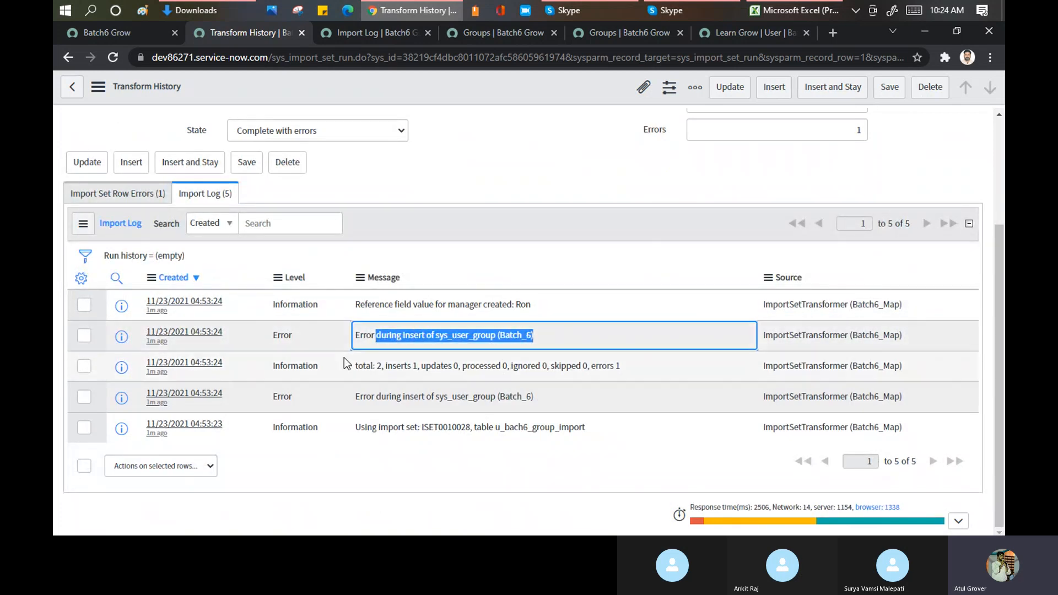
click(172, 338)
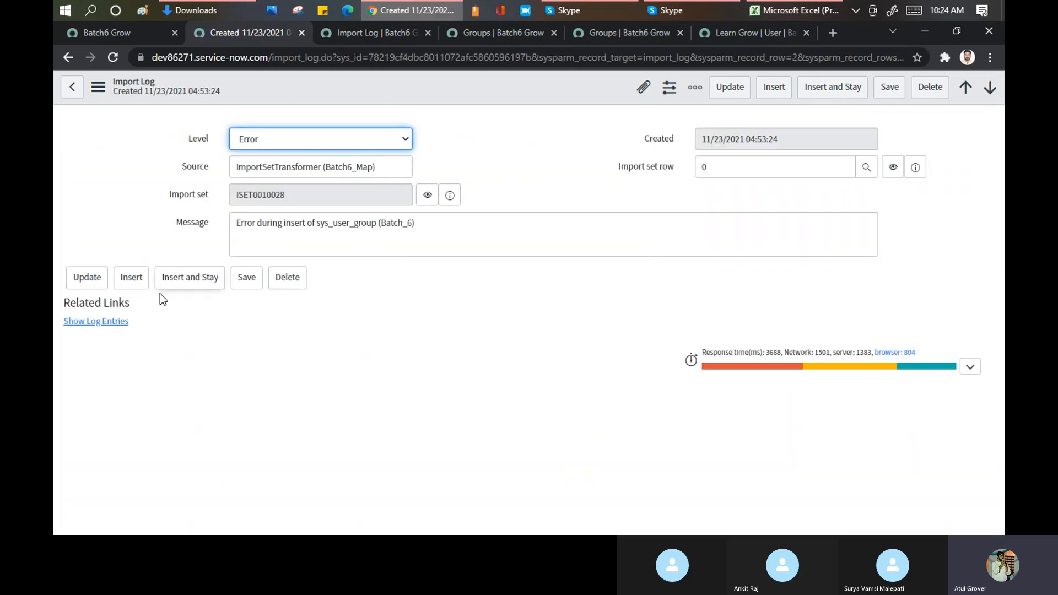
click(102, 325)
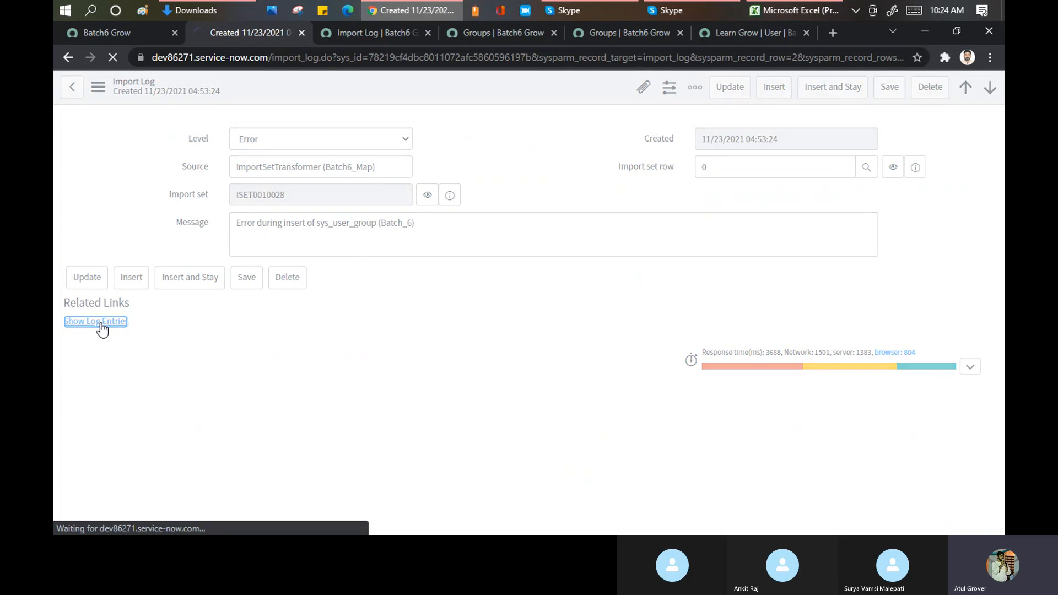
Review today's import log list and open the manager reference field entry to examine its message
click(363, 34)
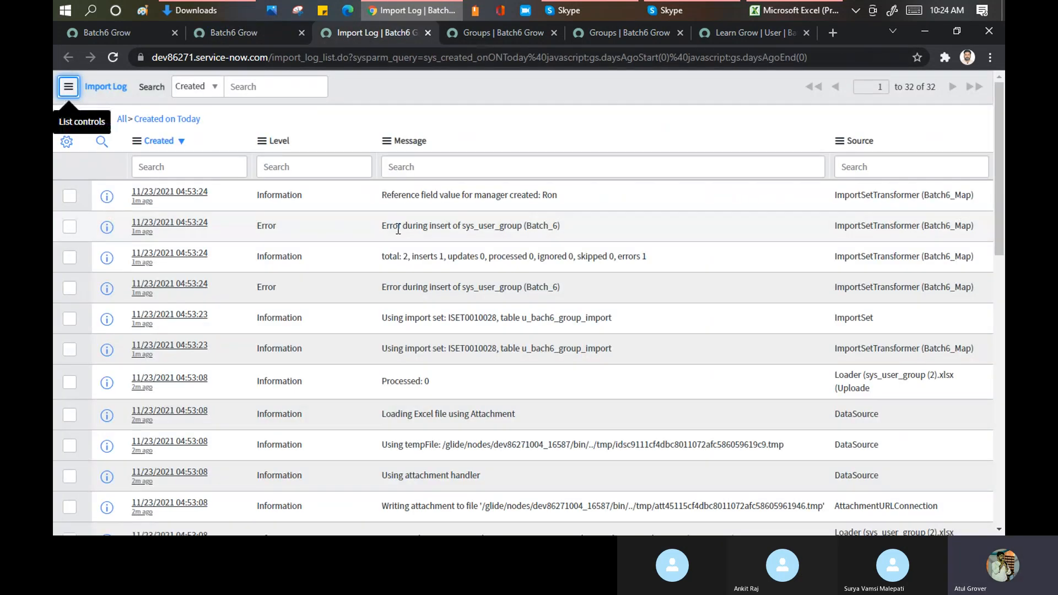
click(224, 39)
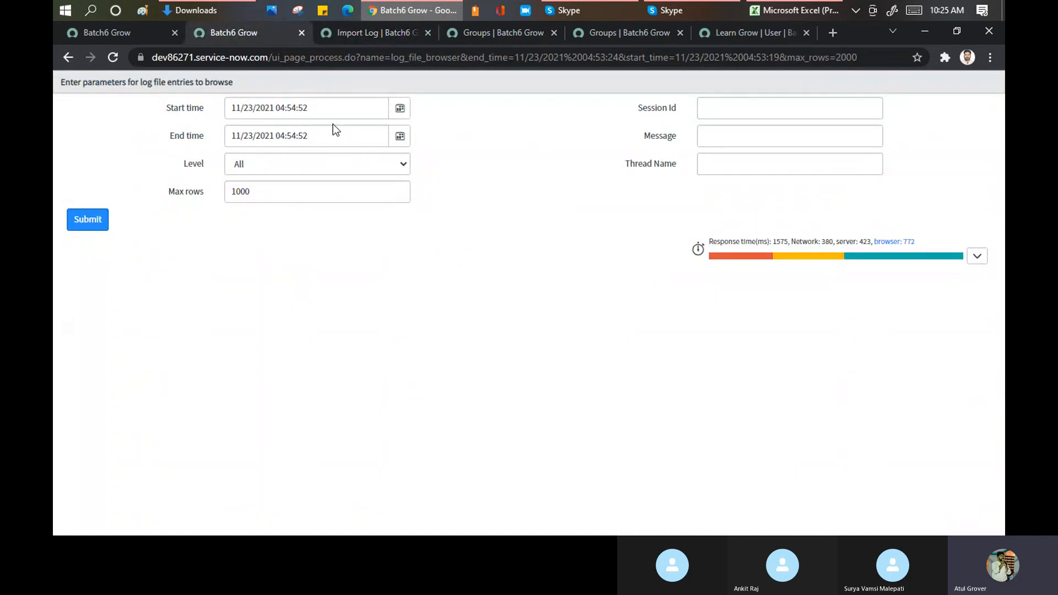
click(369, 32)
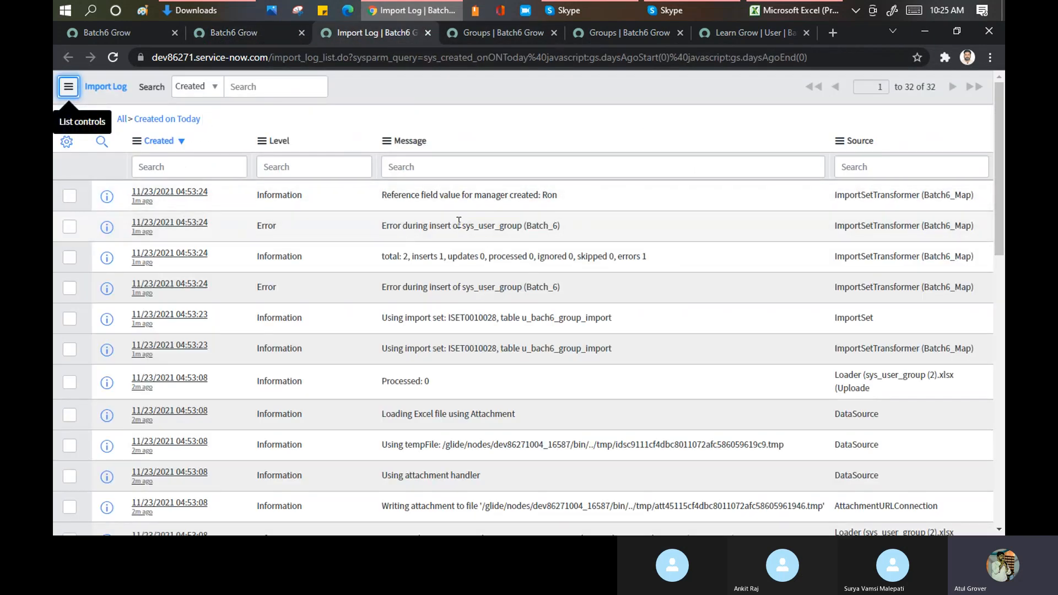
drag(410, 195, 545, 193)
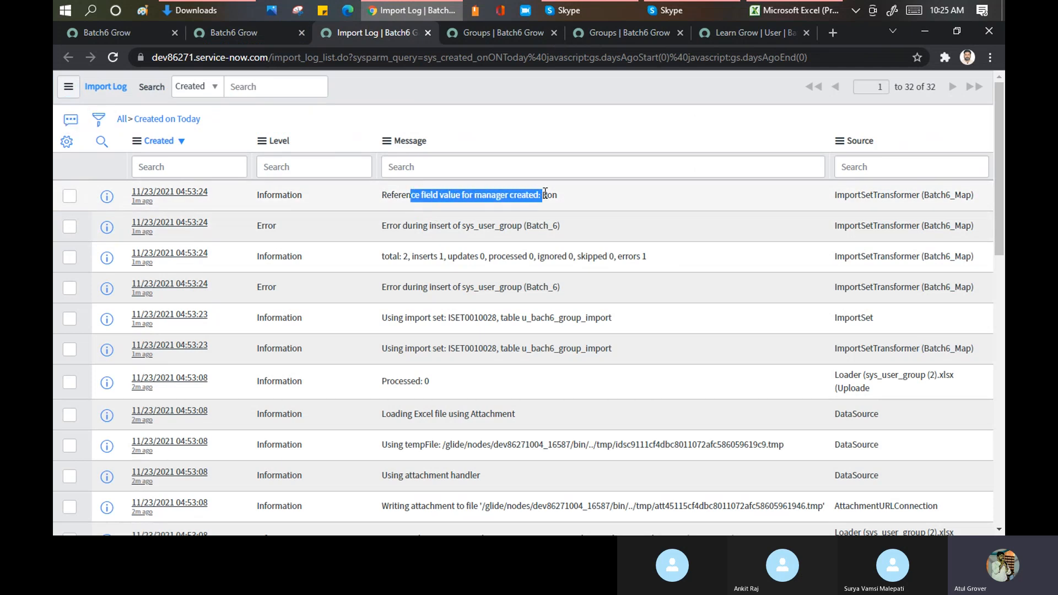
click(163, 191)
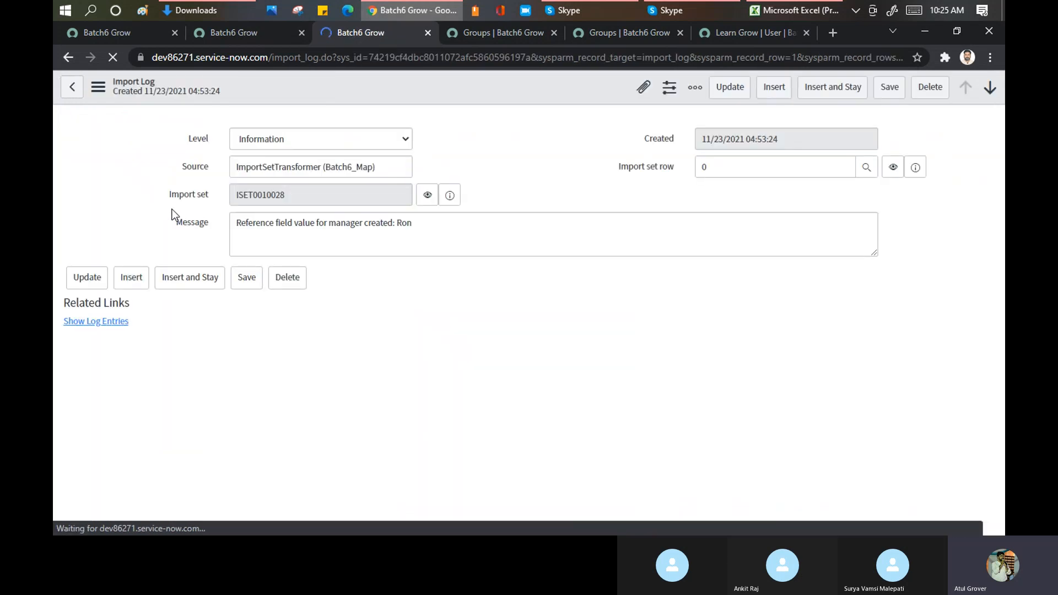
drag(237, 225, 401, 221)
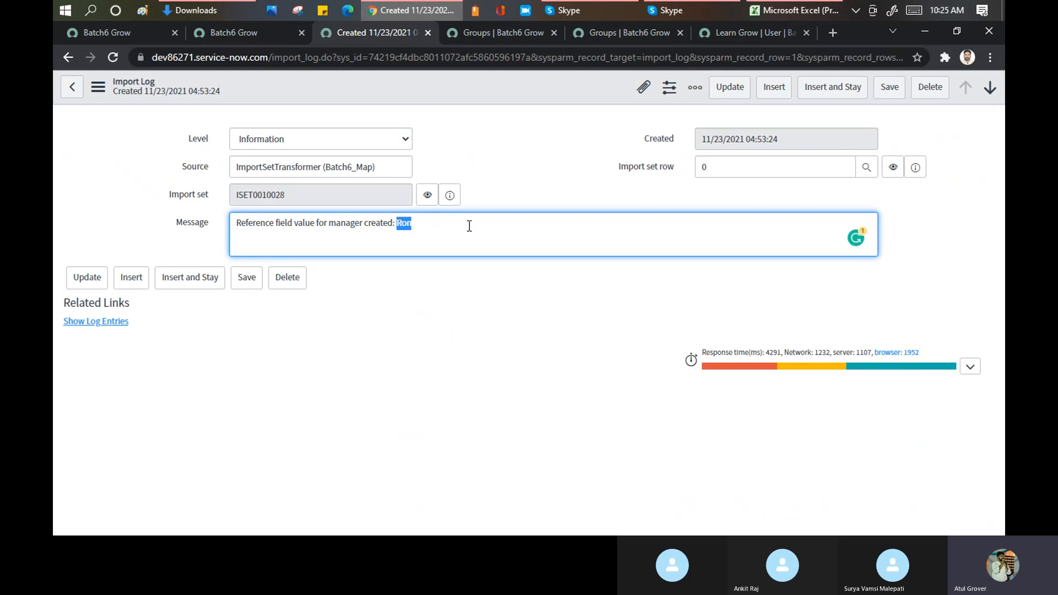
Check the log file browser page, then examine the manager reference field message in the import log entry again
click(244, 33)
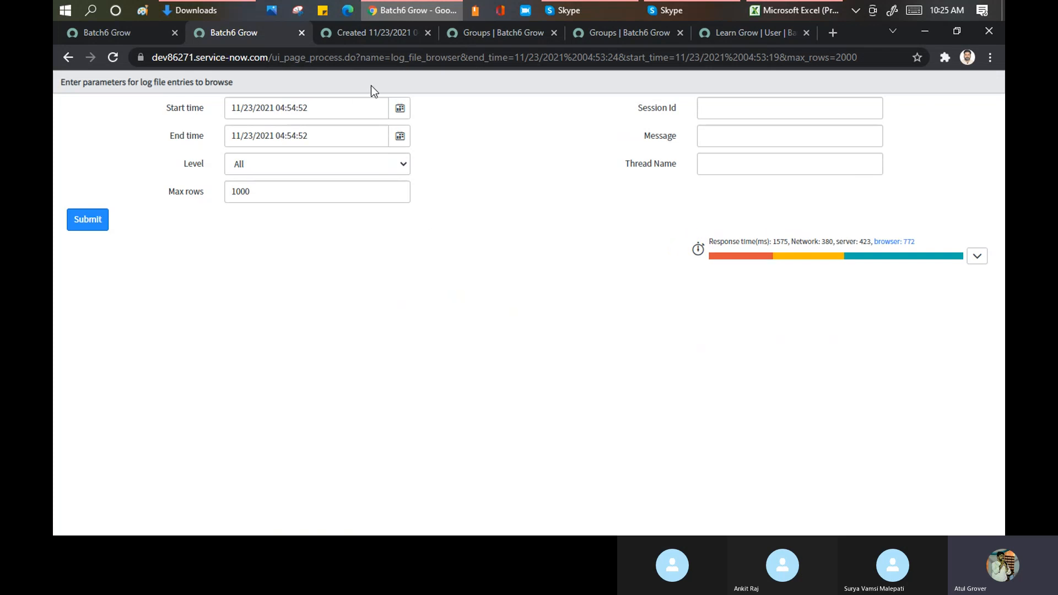
click(368, 34)
click(439, 219)
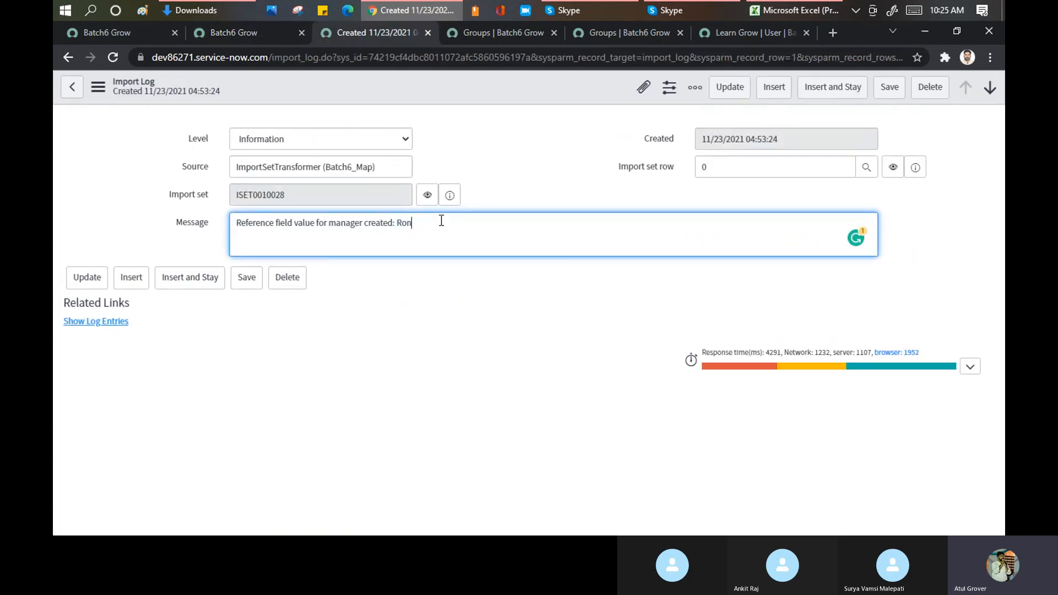
drag(409, 222, 238, 247)
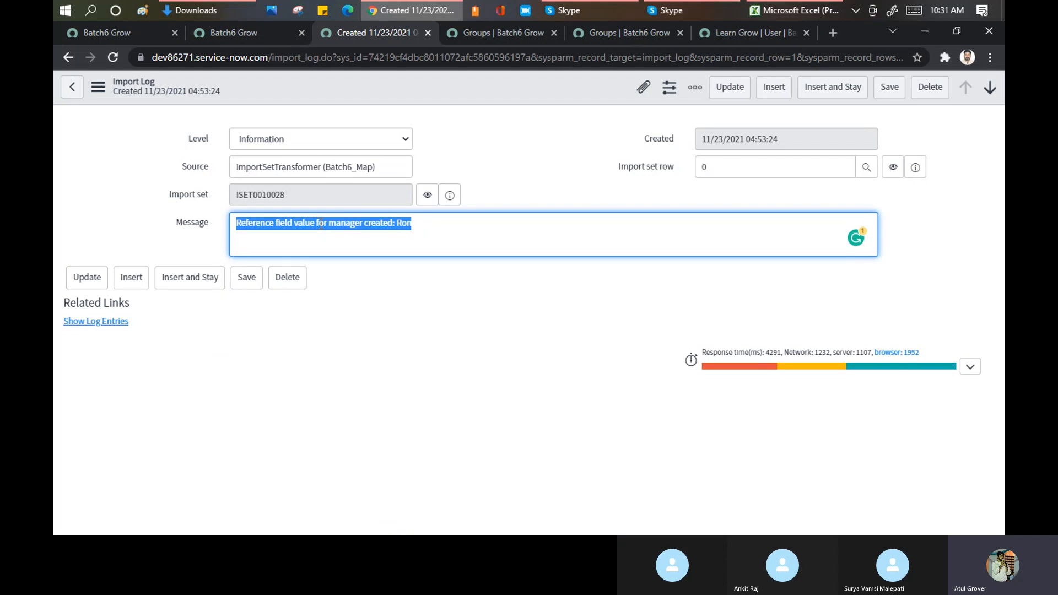
Switch to Excel, review the Manager values of the two group rows, and return to the browser
click(789, 11)
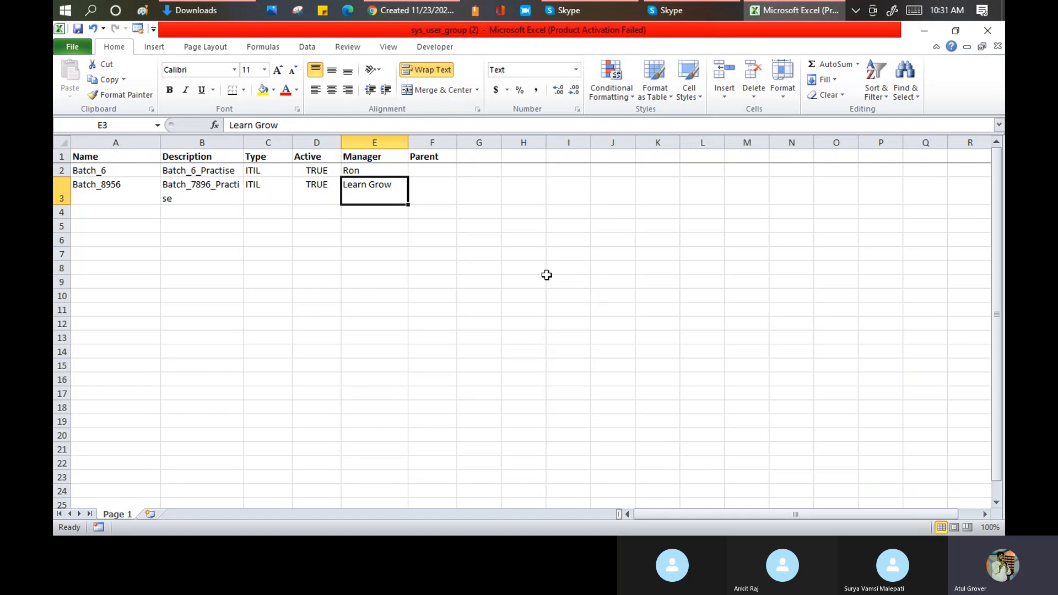
click(384, 224)
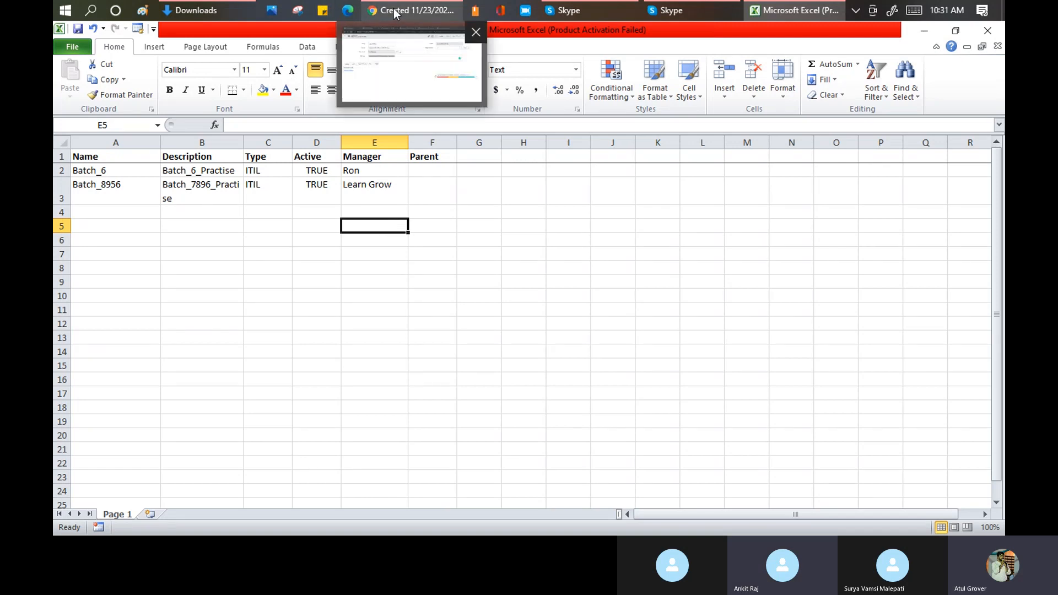
click(370, 198)
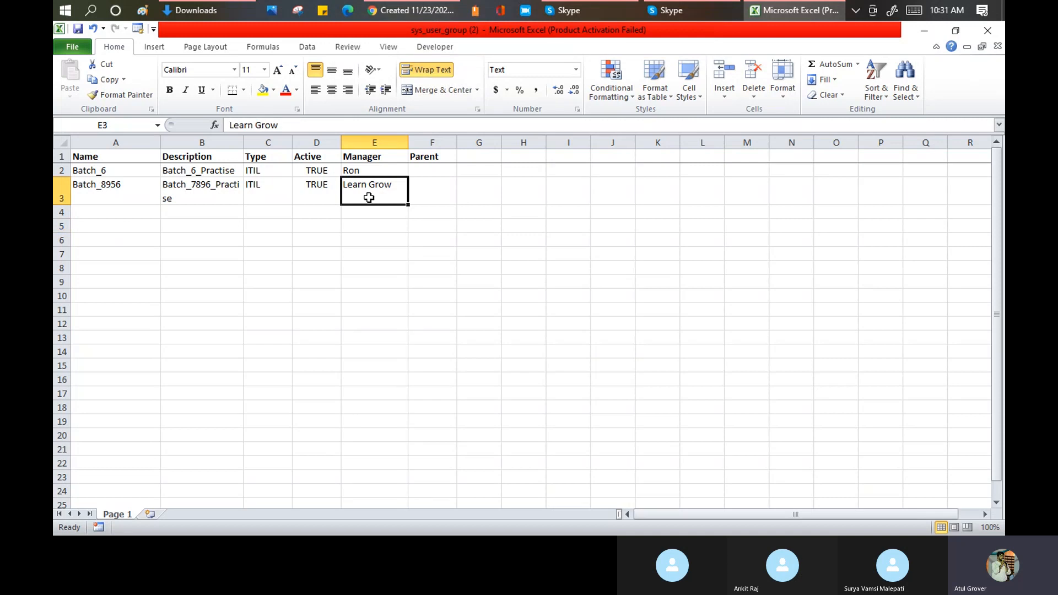
click(408, 11)
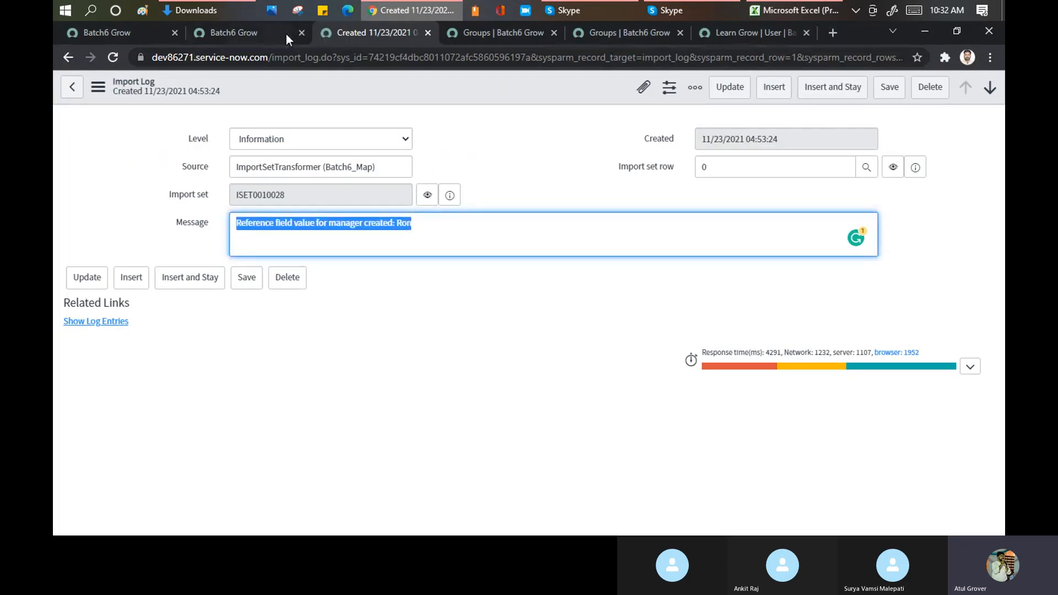
Clear the name filter on the Groups list and copy the manager name of the Alabama Dispatchers group
click(626, 38)
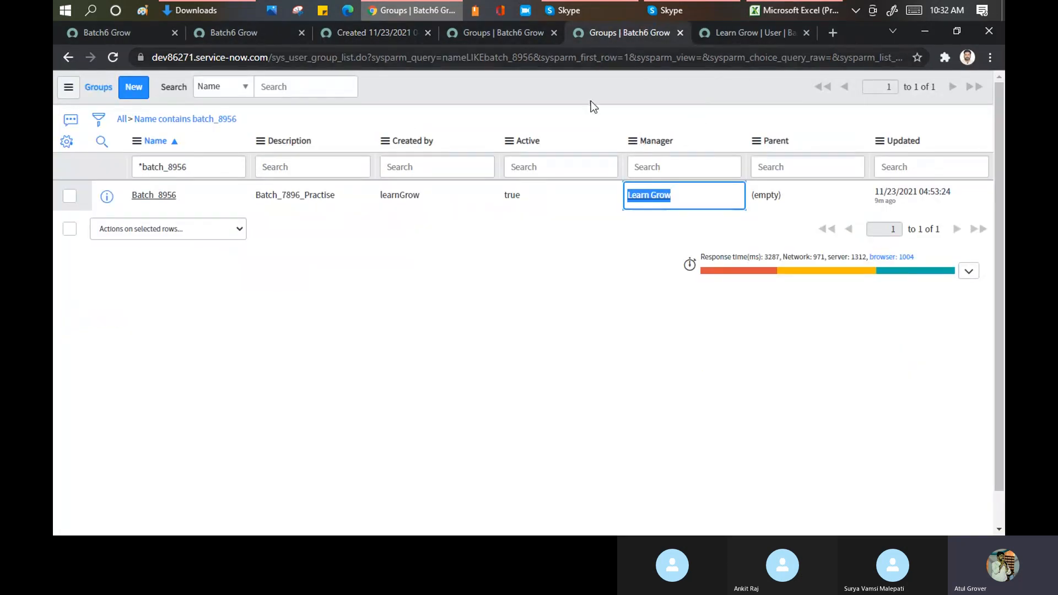
drag(201, 167, 55, 177)
key(BackSpace)
key(Return)
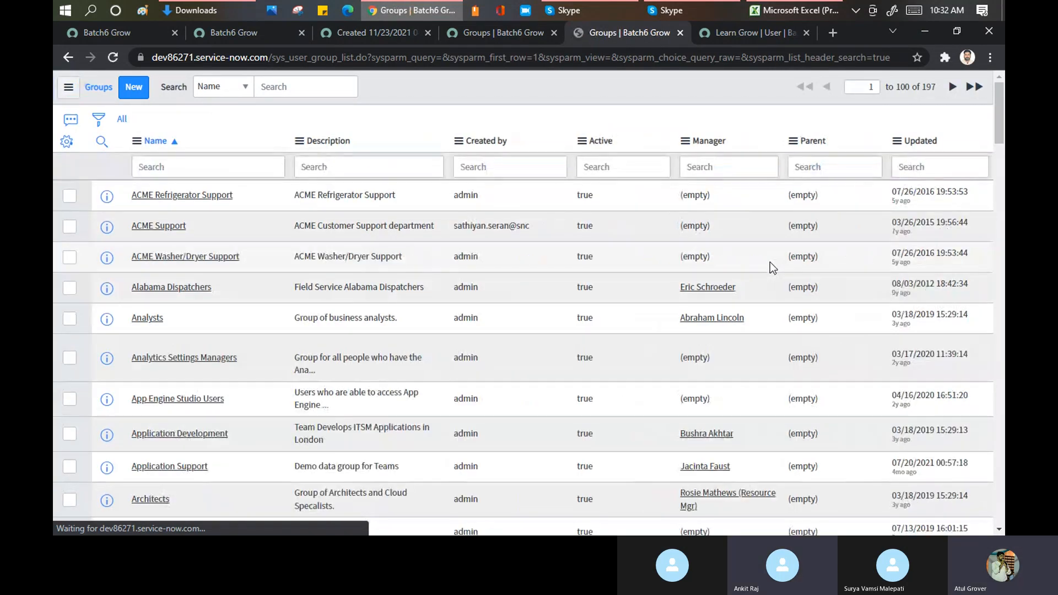
click(770, 263)
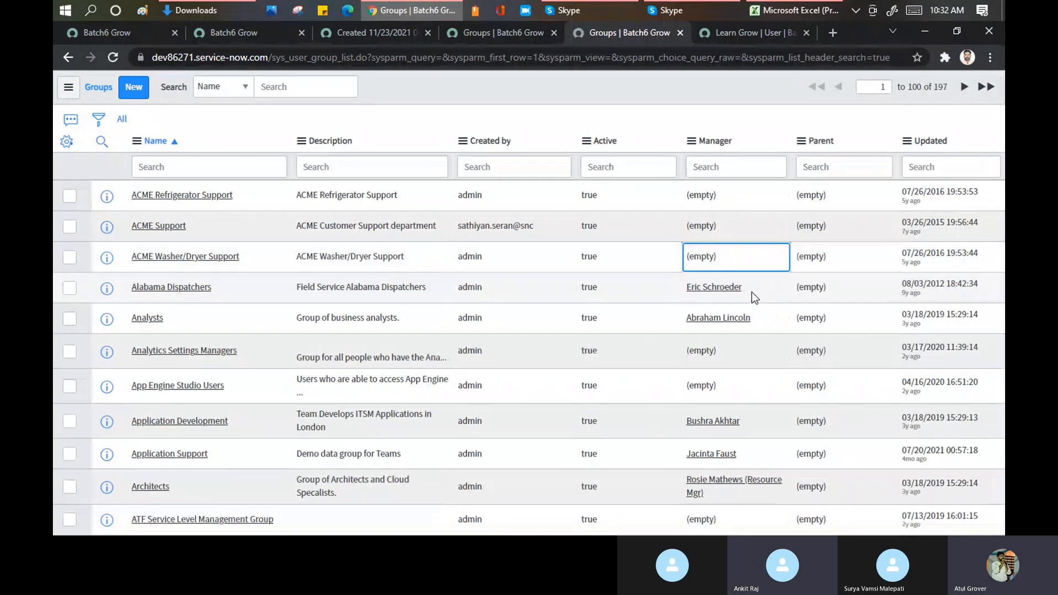
drag(745, 290, 684, 290)
key(ctrl+c)
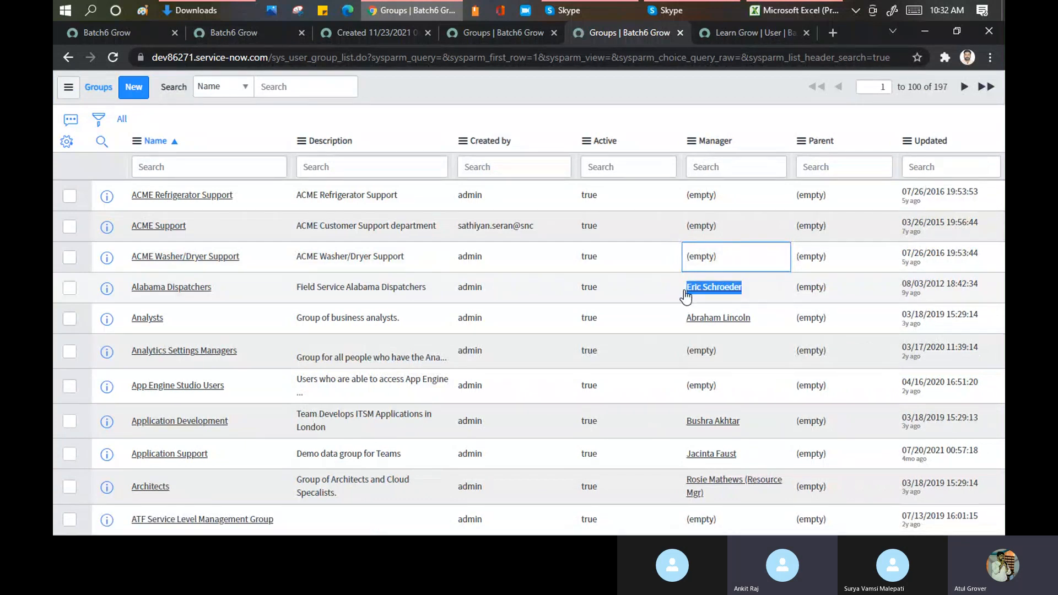
Switch to Excel and replace Batch_6's Manager value with the copied manager name
click(765, 11)
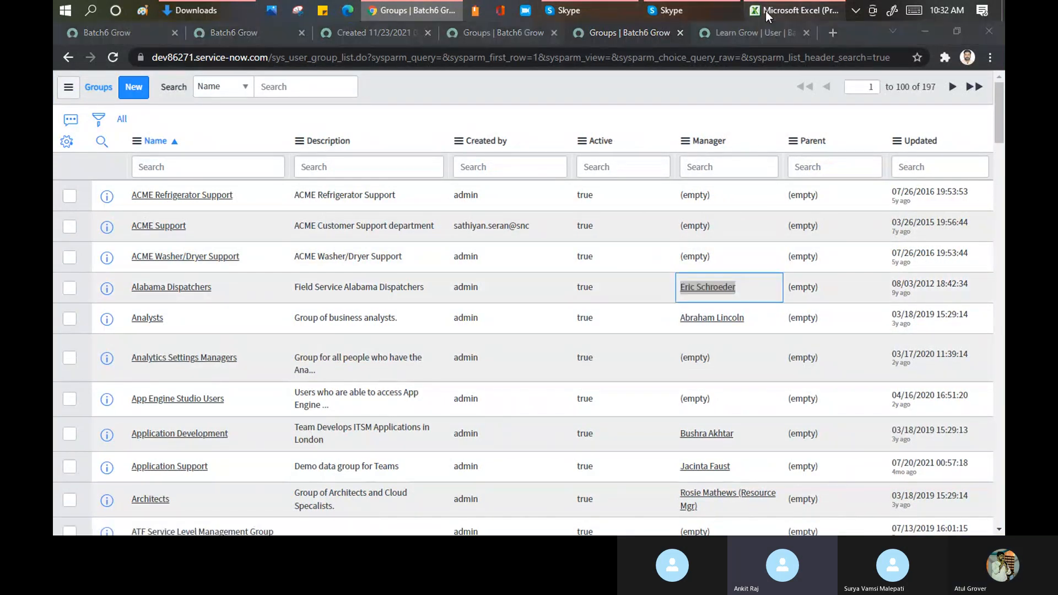
click(394, 168)
double_click(258, 126)
key(ctrl+v)
click(236, 221)
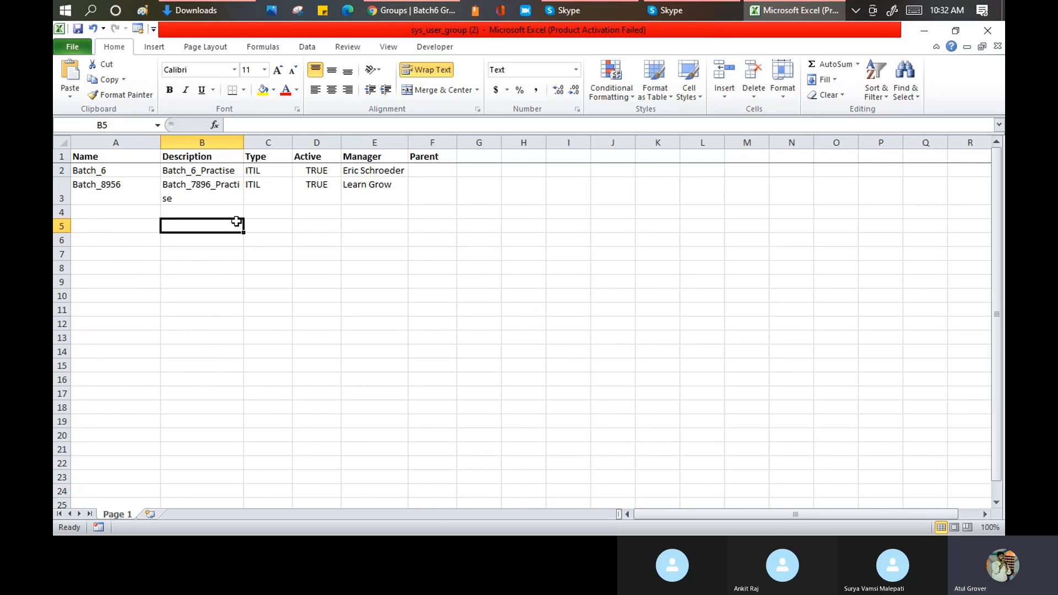
Load the sys_user_group (2) Excel file into the existing Bach6_group_import table, using sheet 1 and header row 1
click(392, 11)
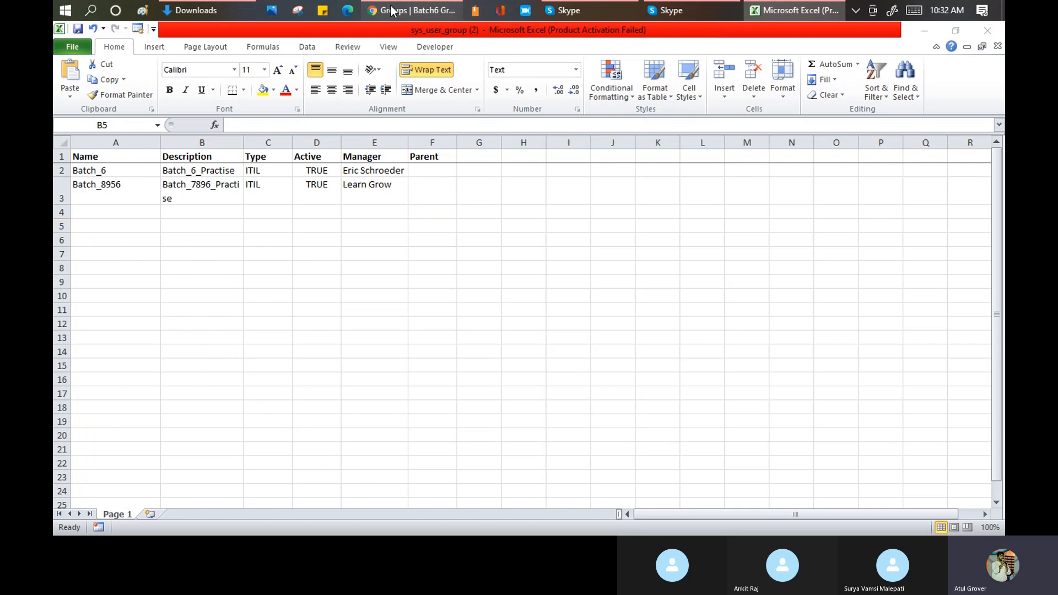
click(213, 37)
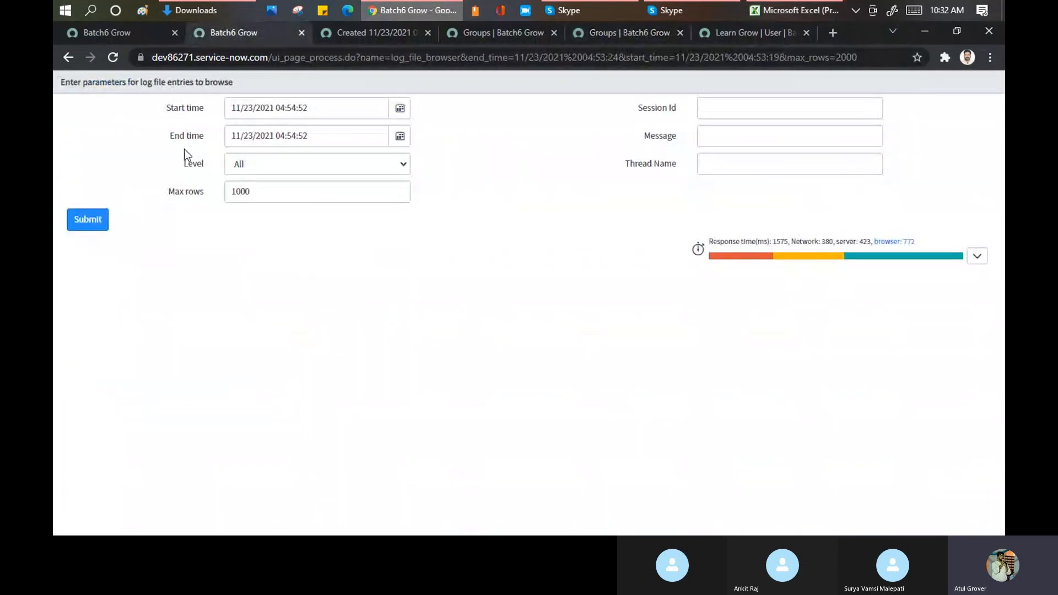
click(126, 35)
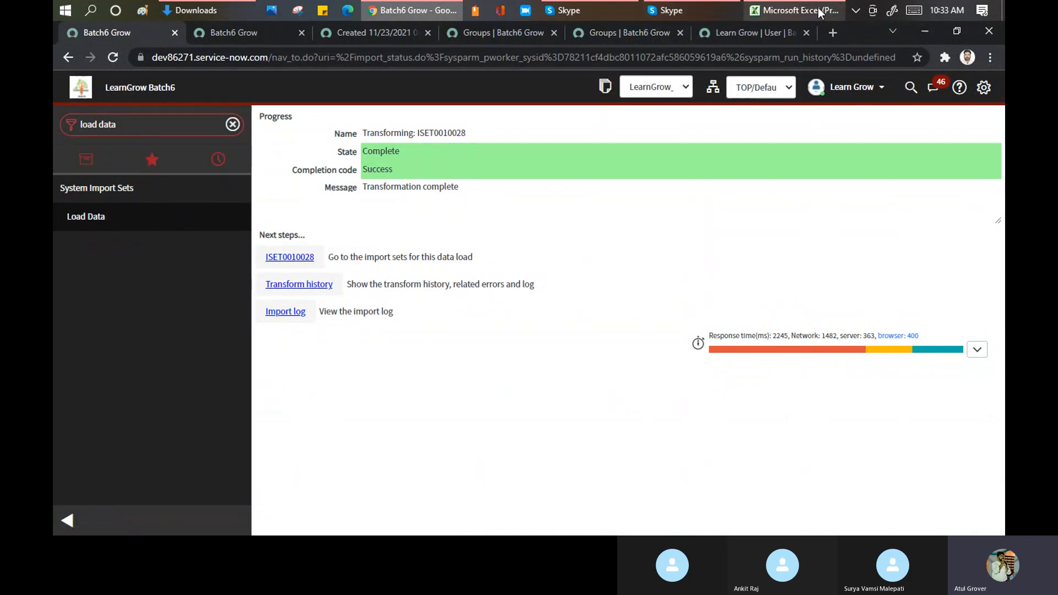
click(794, 10)
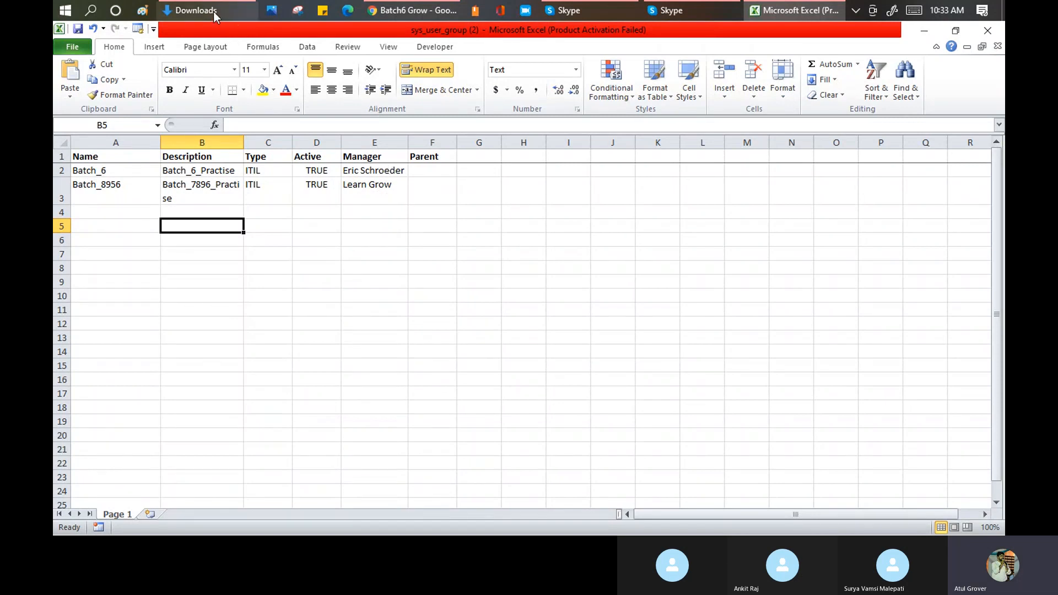
click(410, 10)
click(86, 216)
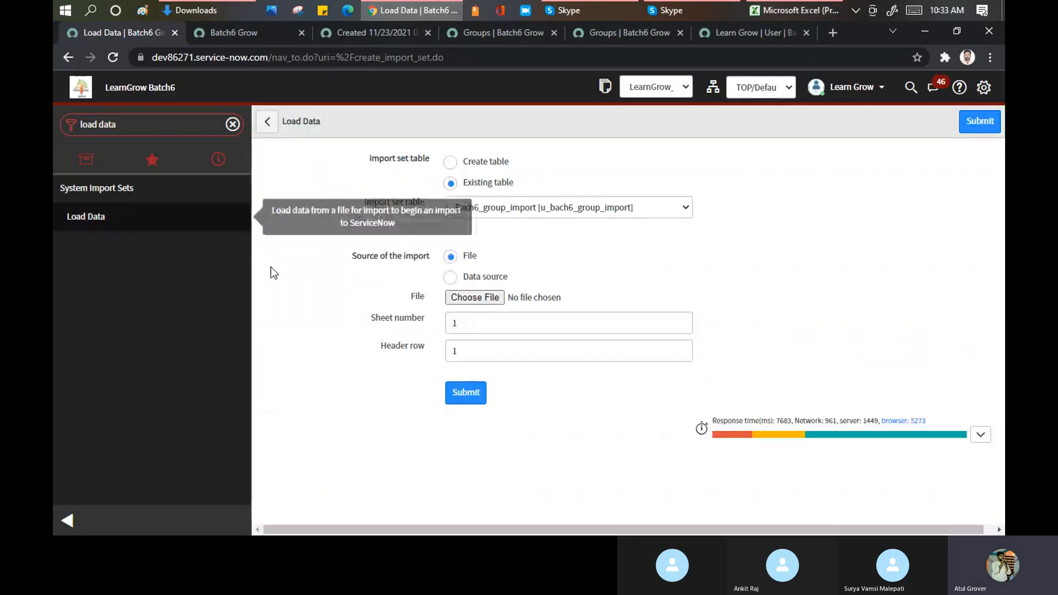
click(475, 298)
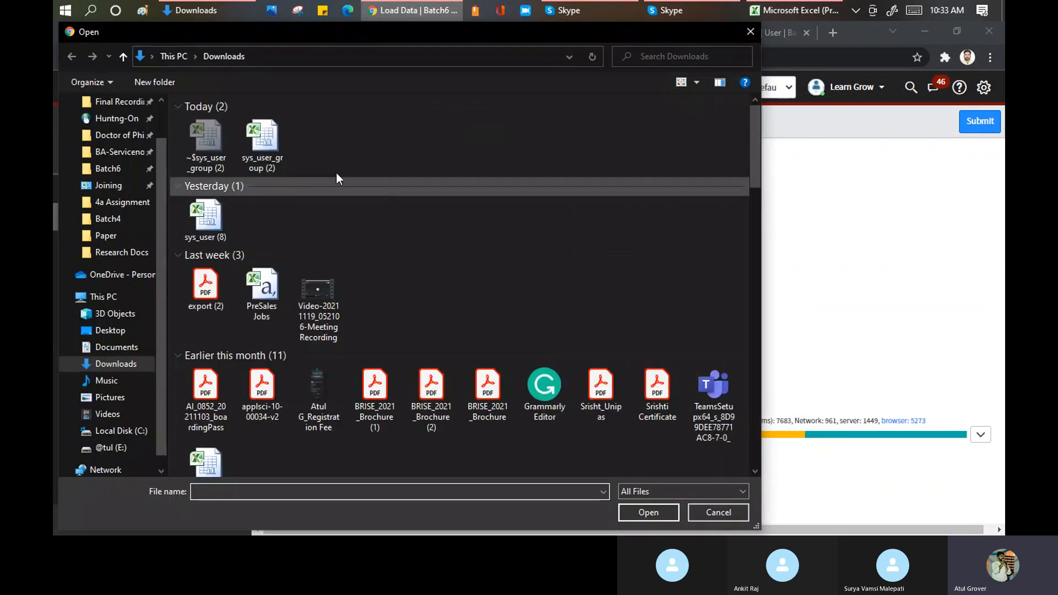
click(262, 143)
click(633, 513)
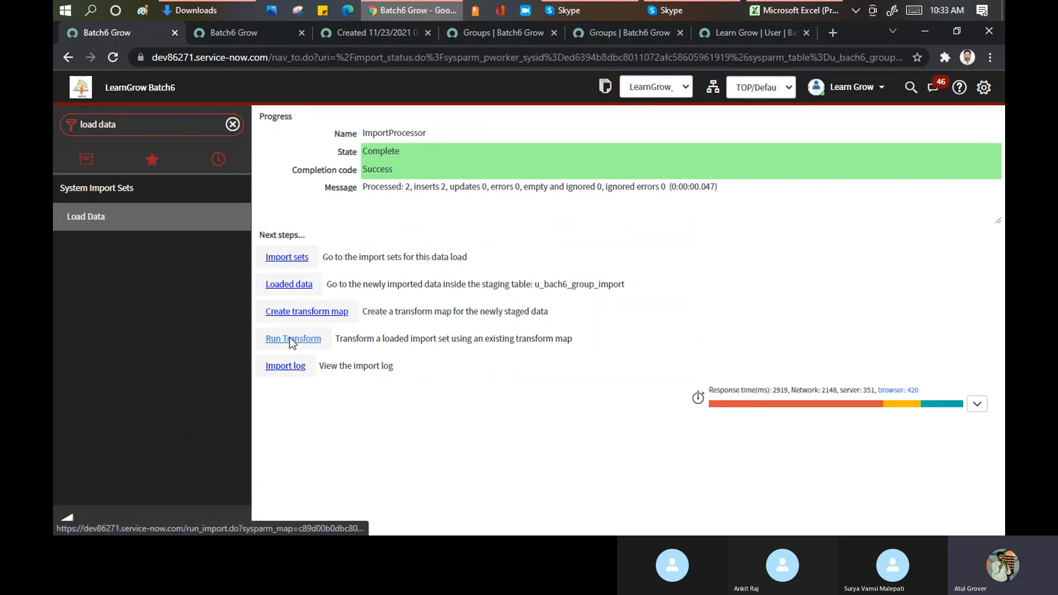
Run the Batch6_Map transform on the newly loaded import set, closing the old log and group tabs beforehand
click(291, 341)
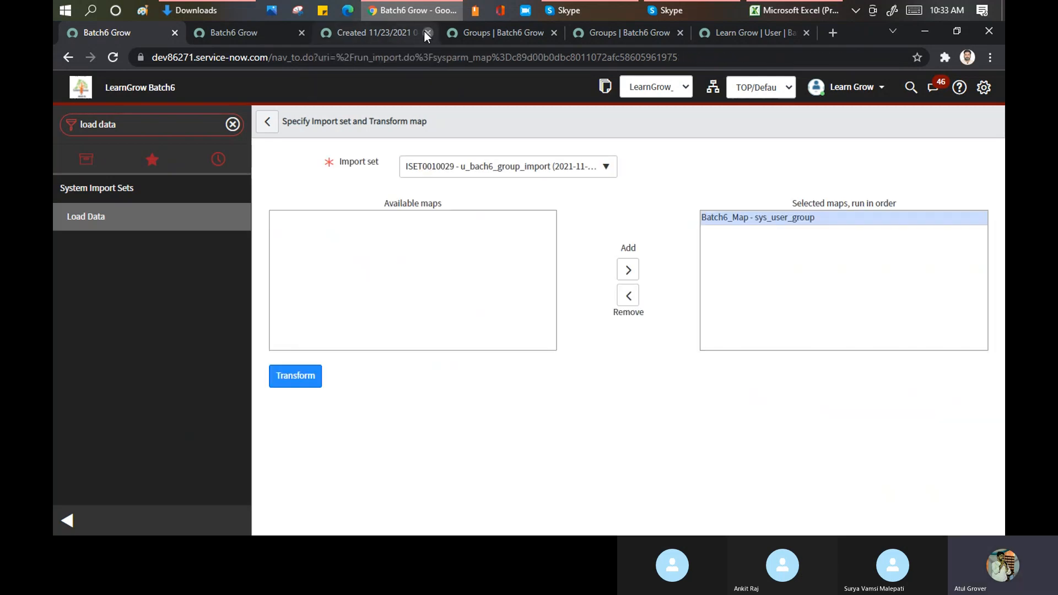
click(424, 32)
click(428, 33)
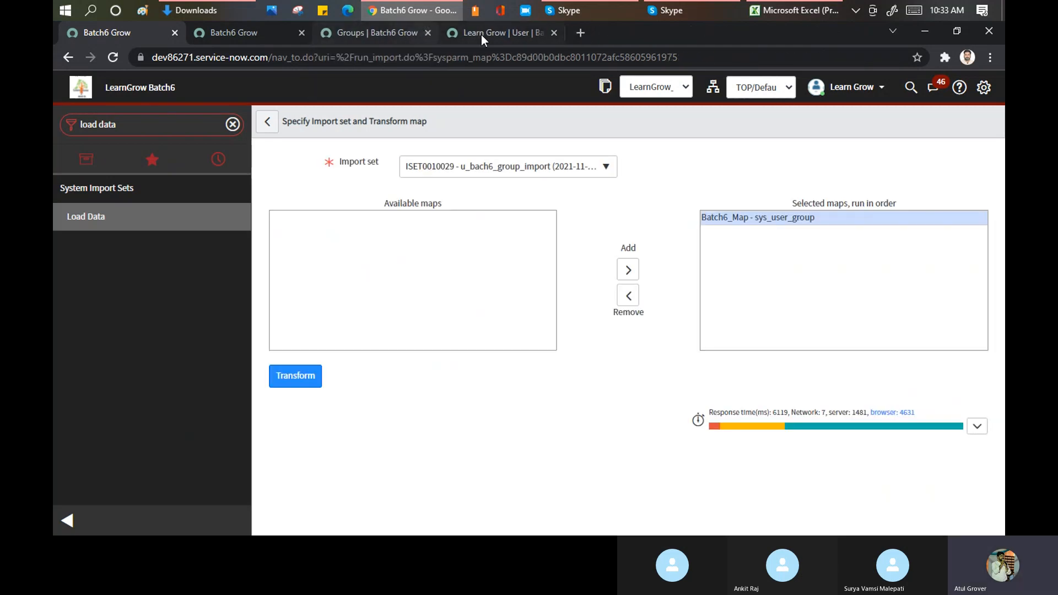
click(301, 32)
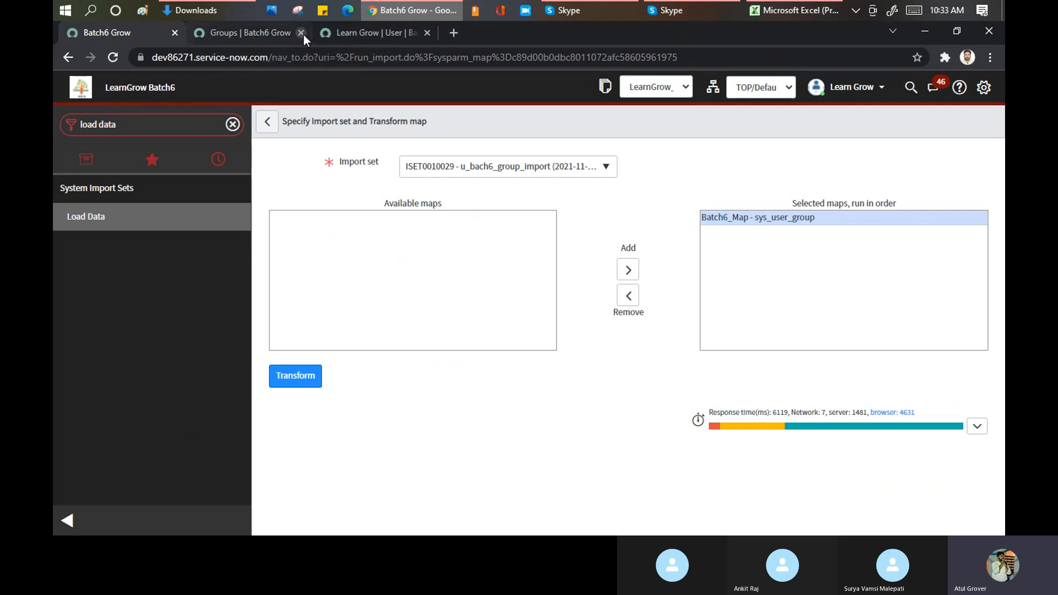
click(298, 380)
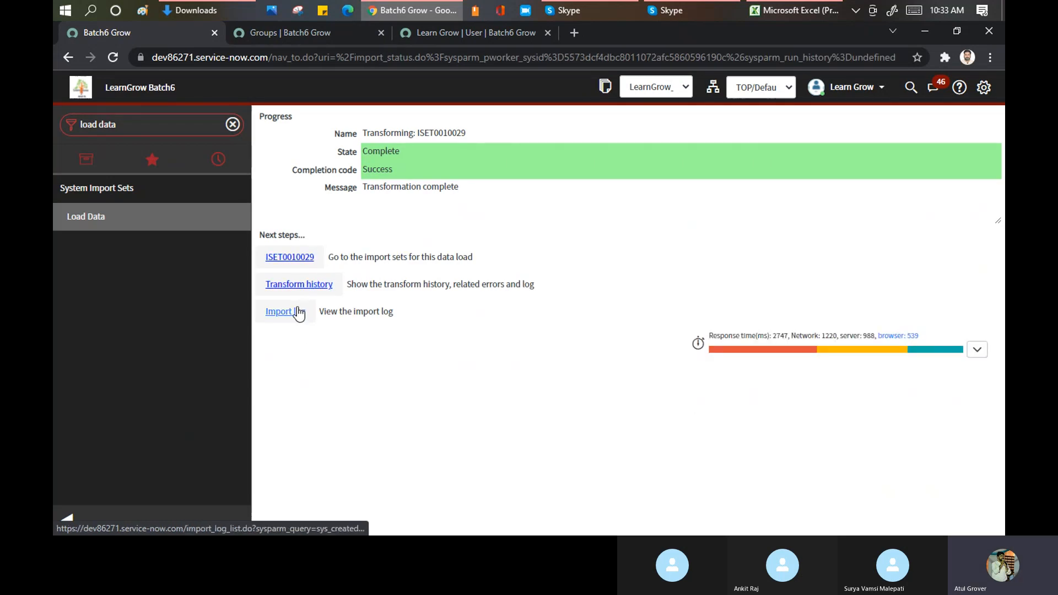
Open the transform history and import log in new tabs, check the run's error count, and open its history record
ctrl+click(280, 286)
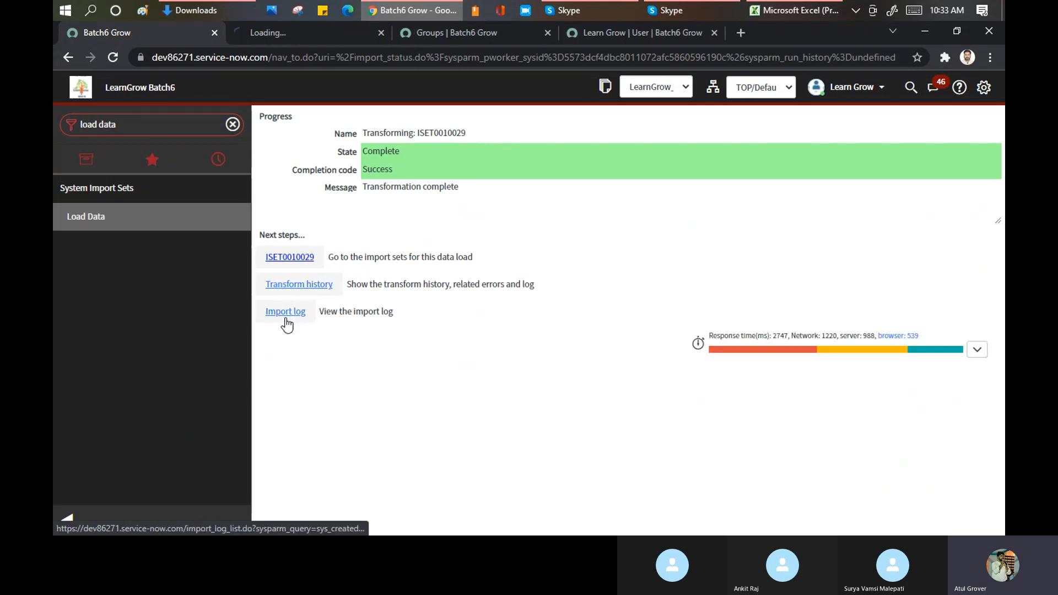
ctrl+click(284, 313)
click(276, 31)
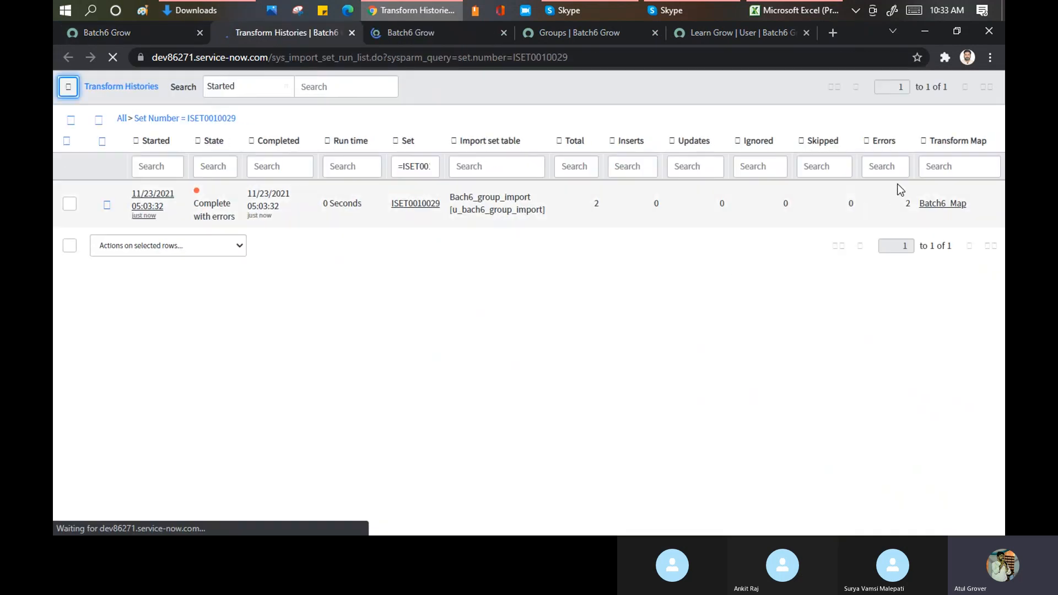
drag(918, 206, 927, 207)
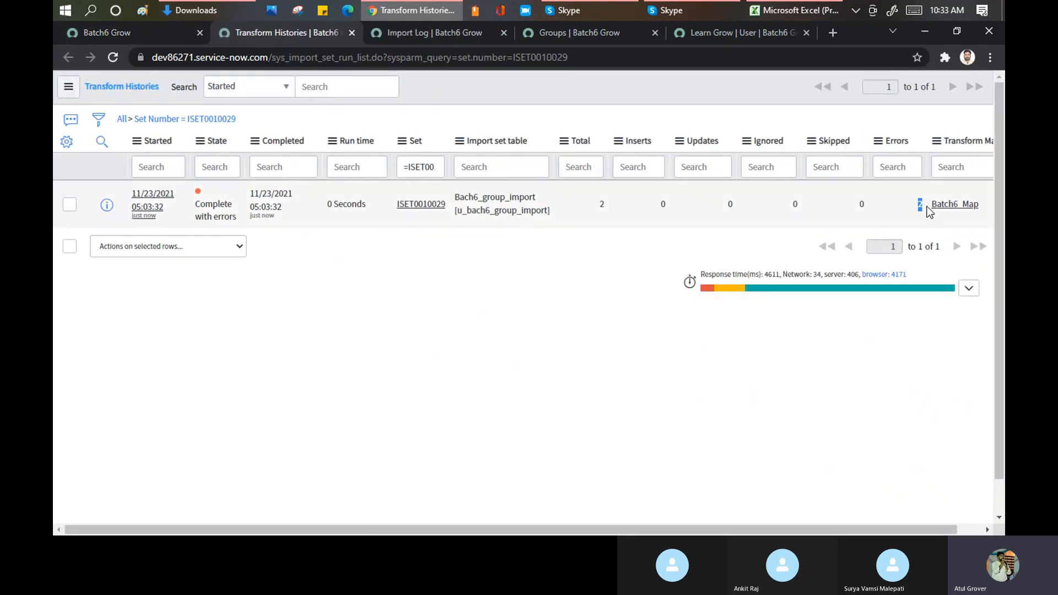
click(152, 196)
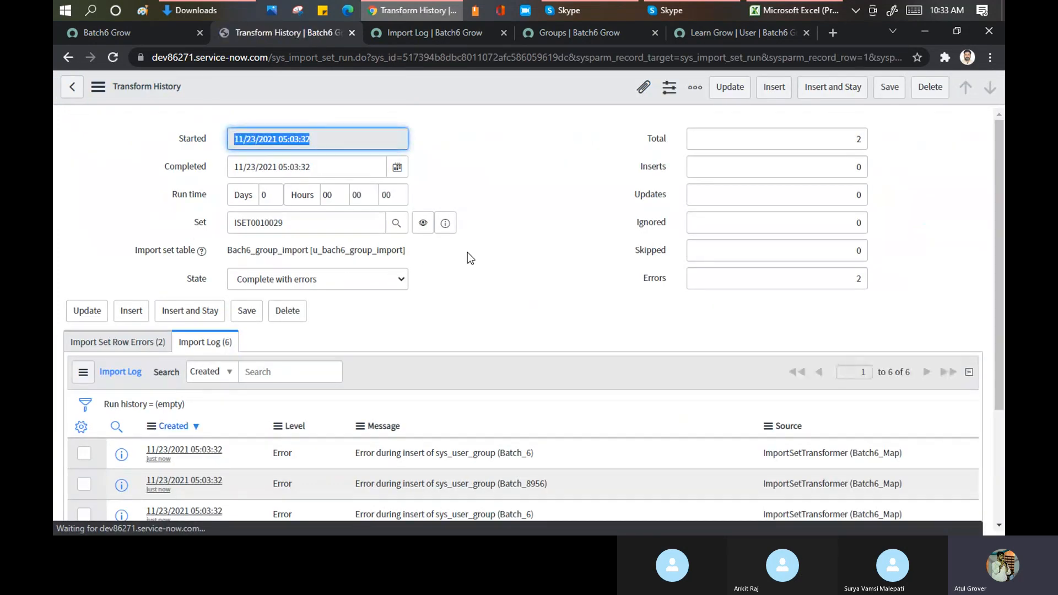
Examine the Batch_6 and Batch_8956 insert error messages in the transform run's import log
scroll(488, 245, down, 3)
drag(401, 345, 550, 345)
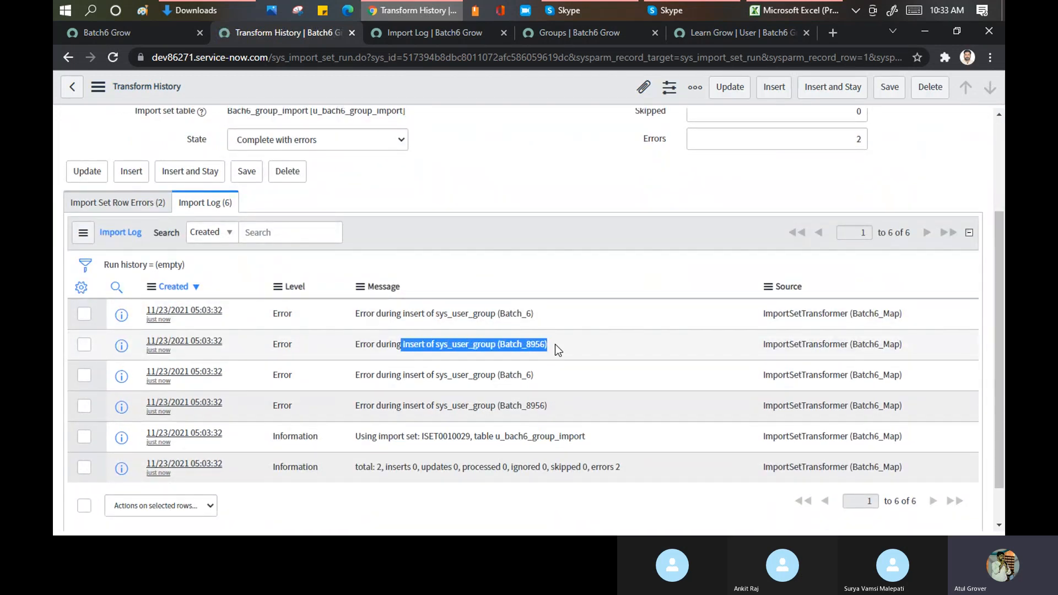
drag(436, 315, 543, 316)
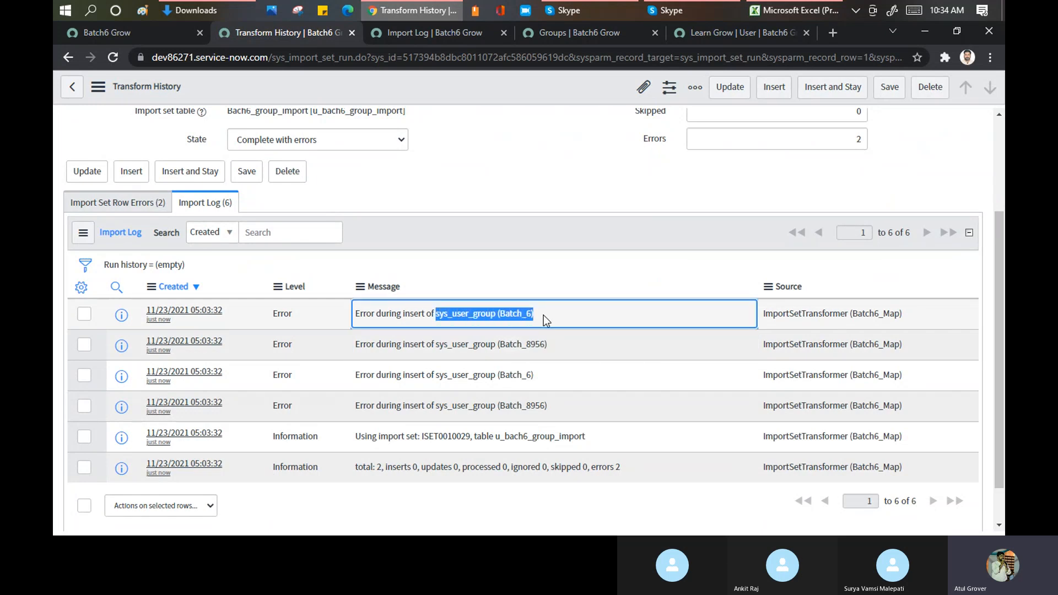
Open the newest Batch_6 and Batch_8956 insert error entries from today's import log in new tabs
click(422, 36)
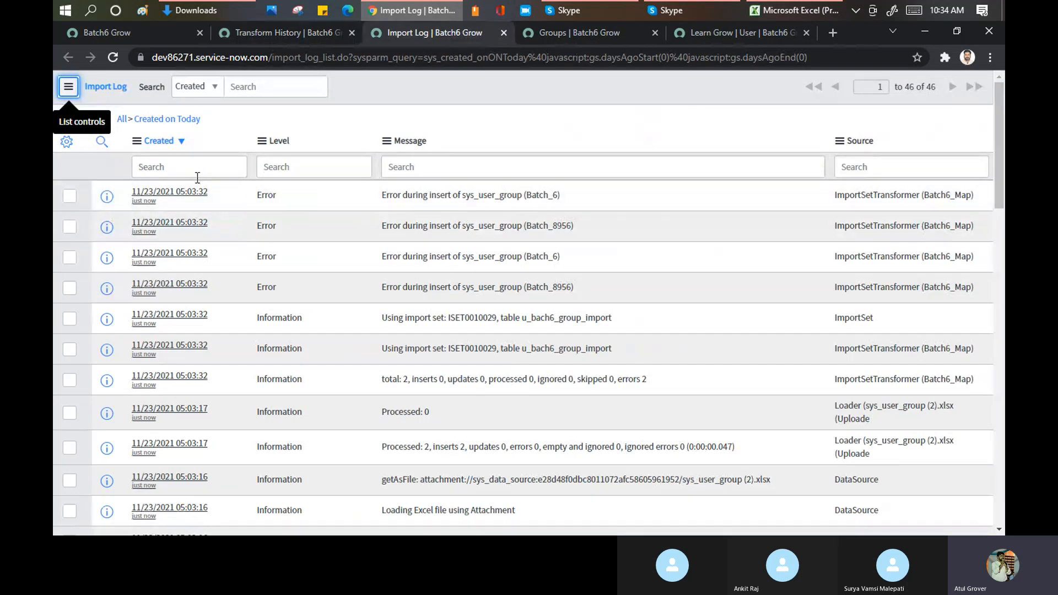
middle_click(177, 190)
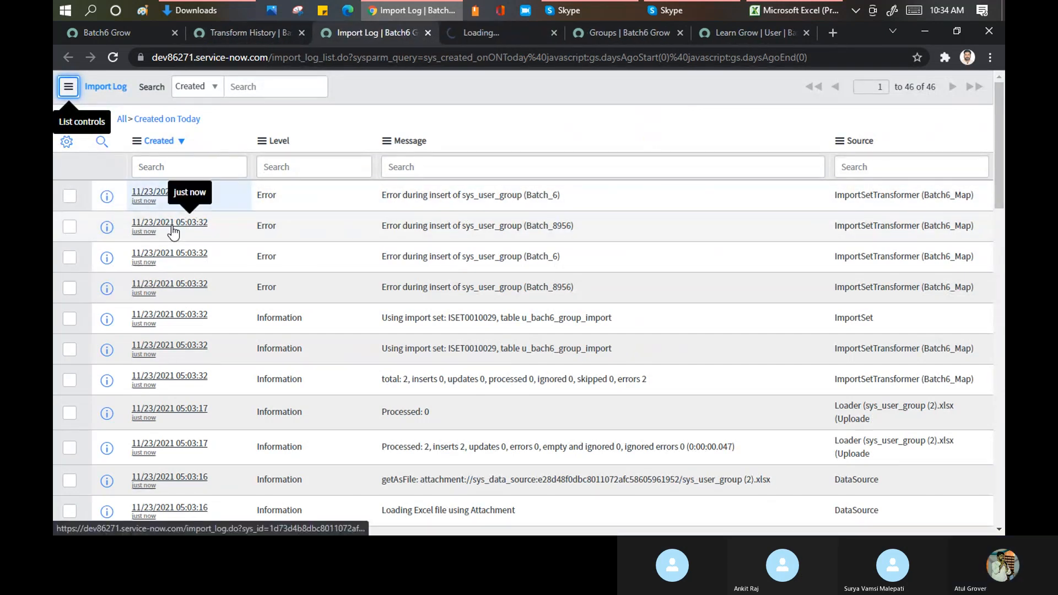
middle_click(174, 233)
Check the Batch_8956 row in the Excel sheet, then return to the browser and show the Batch_6 error entry
click(798, 9)
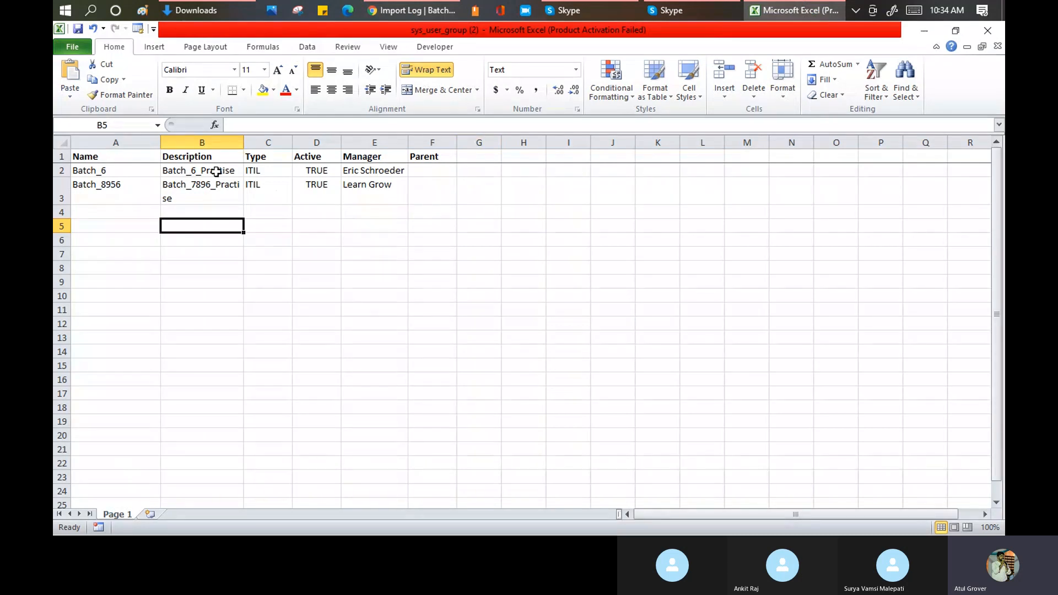
click(55, 192)
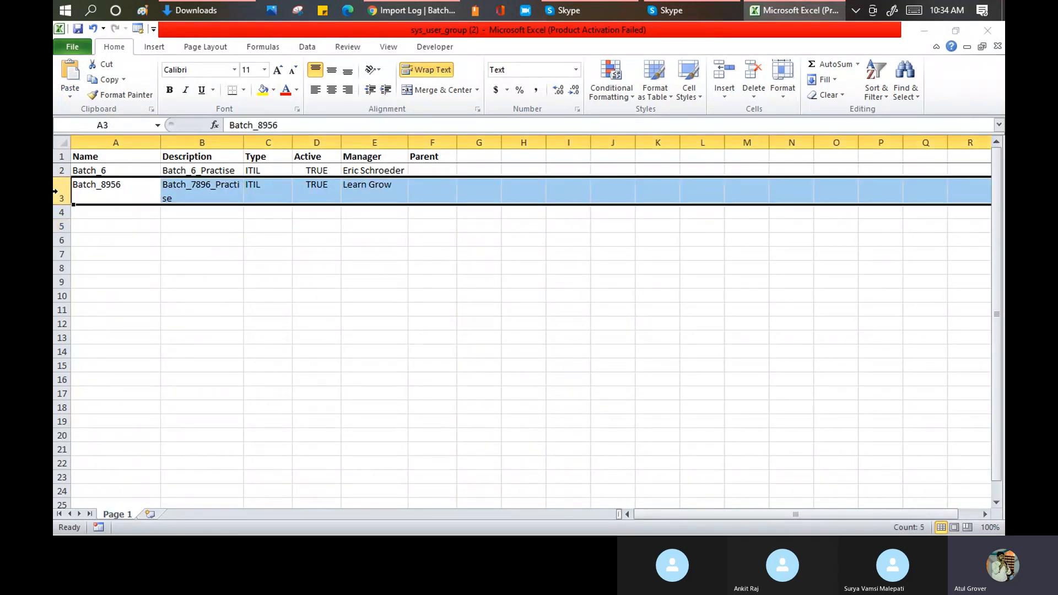
key(alt+Tab)
click(431, 32)
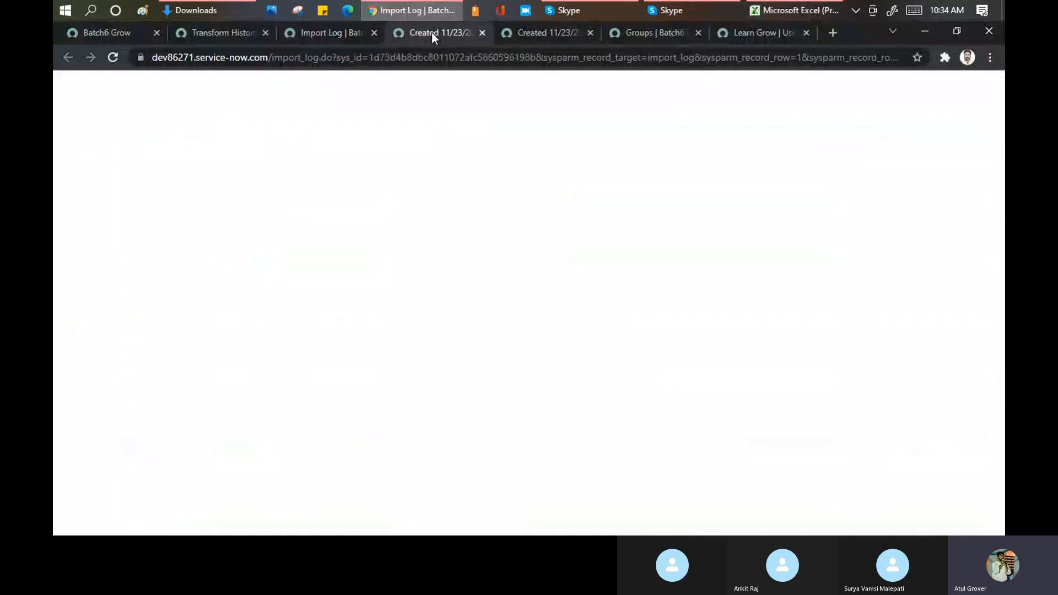
Show the log entries for the Batch_6 and Batch_8956 import errors and check both resulting pages
drag(244, 219, 423, 241)
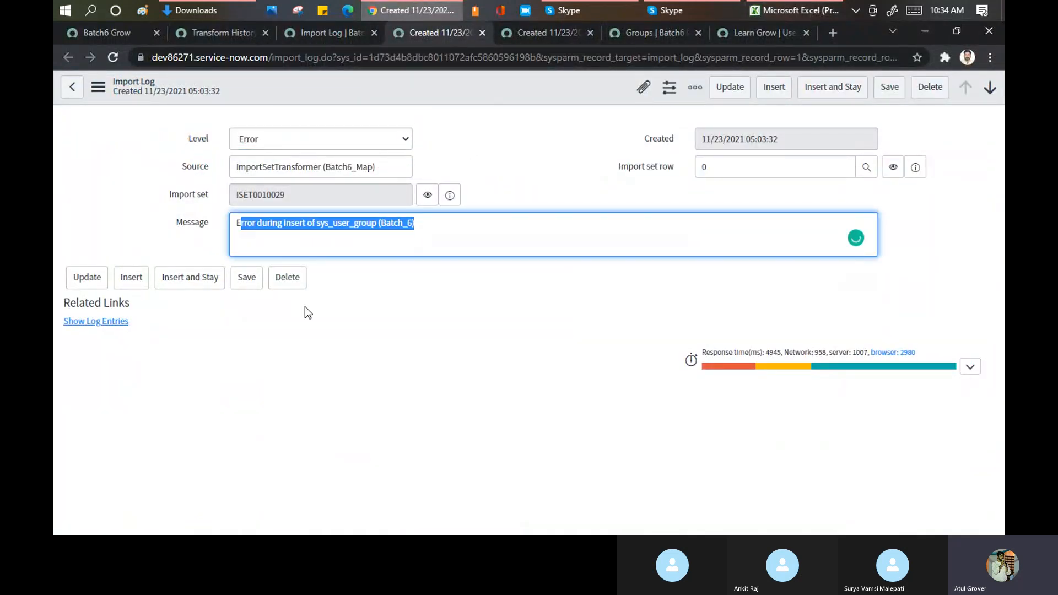
click(100, 322)
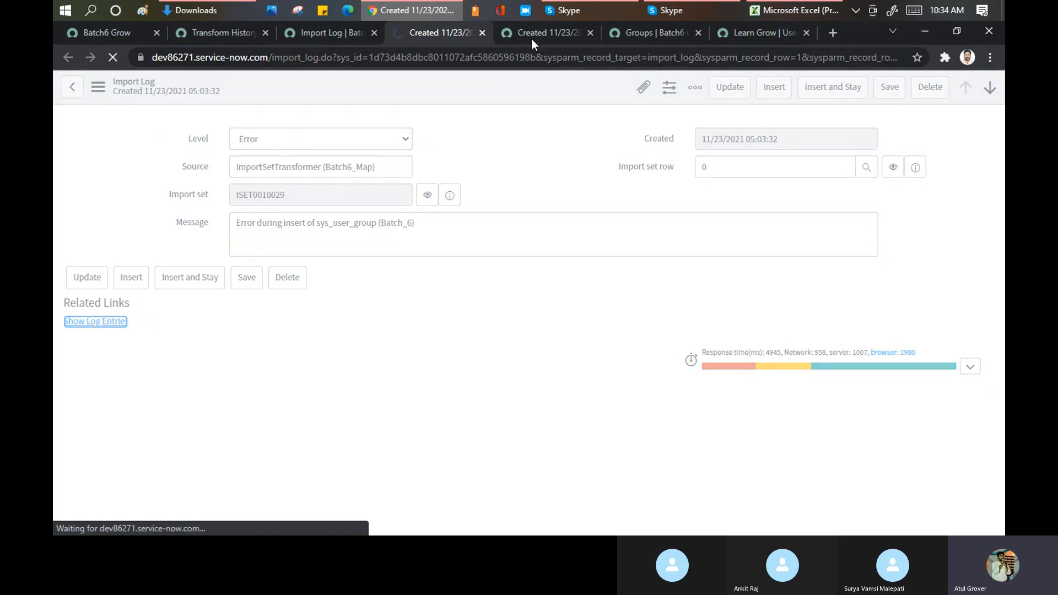
click(530, 33)
click(108, 323)
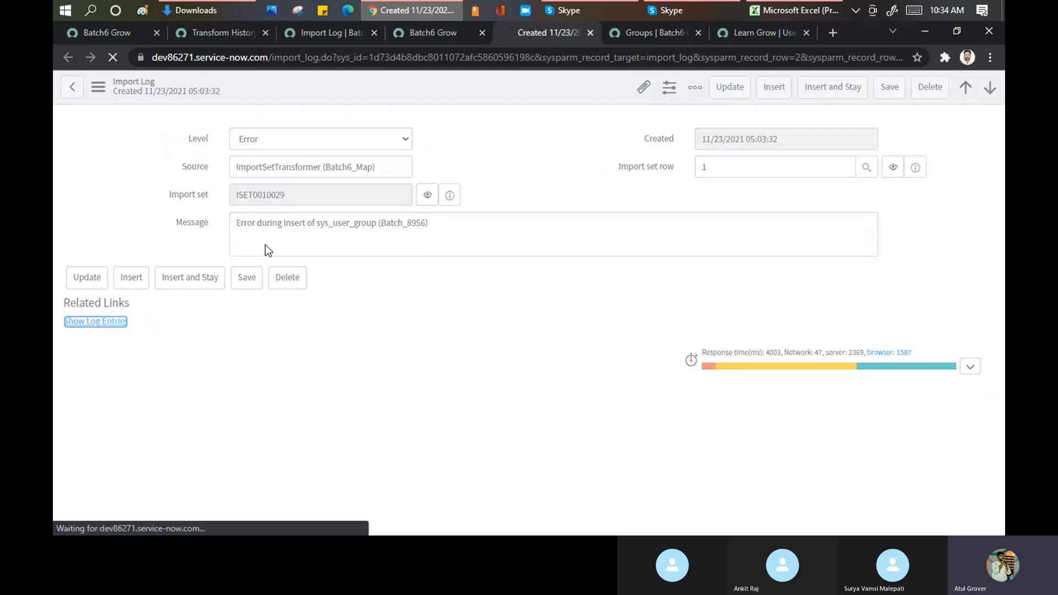
click(435, 31)
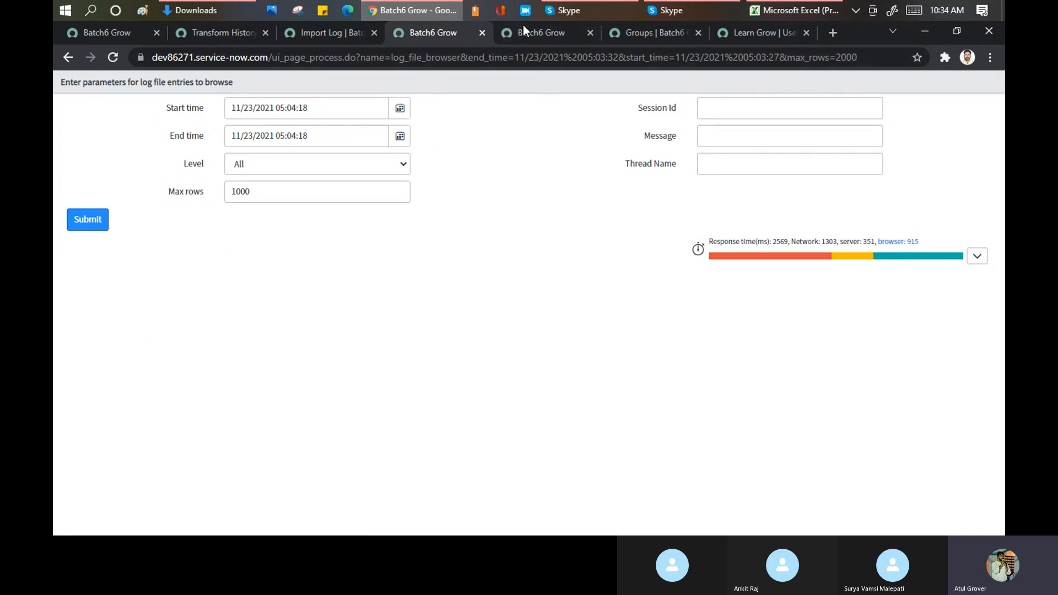
click(544, 28)
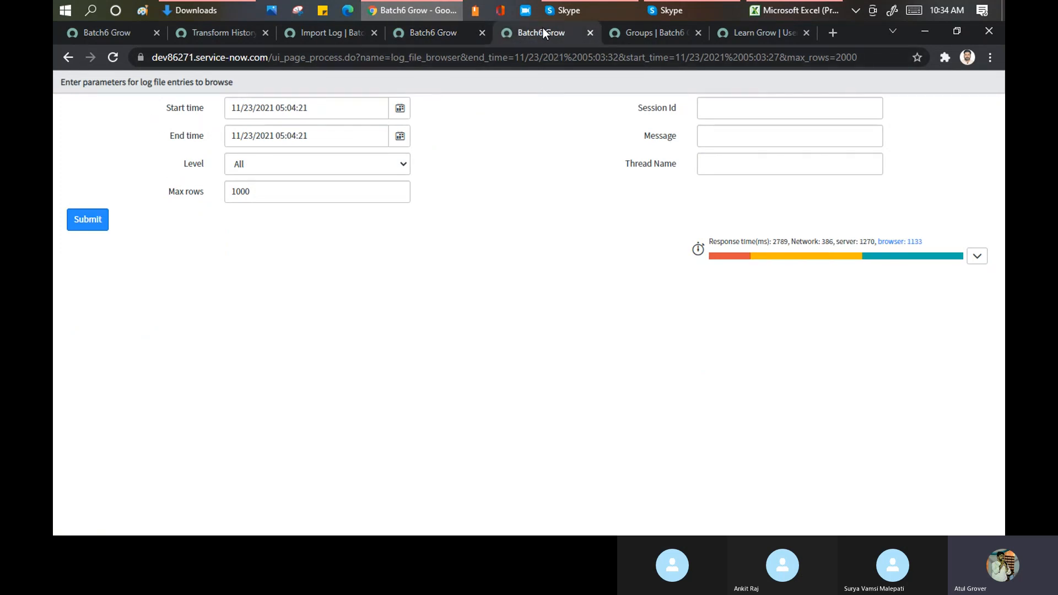
Return to the transform history record, show its import set row errors, and open the row 0 error in a new tab
click(345, 35)
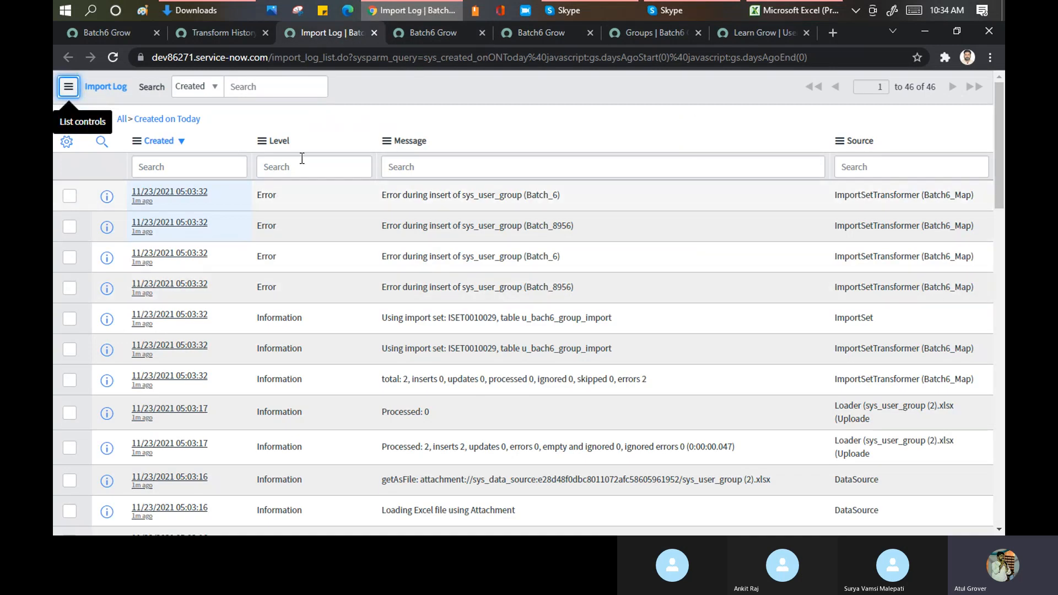
click(226, 32)
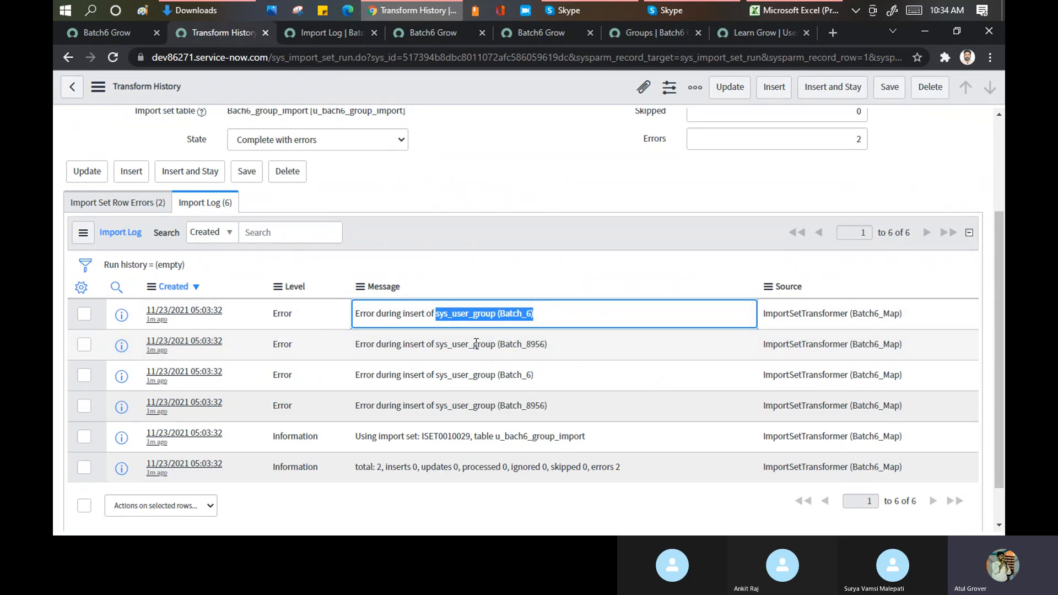
scroll(439, 339, up, 3)
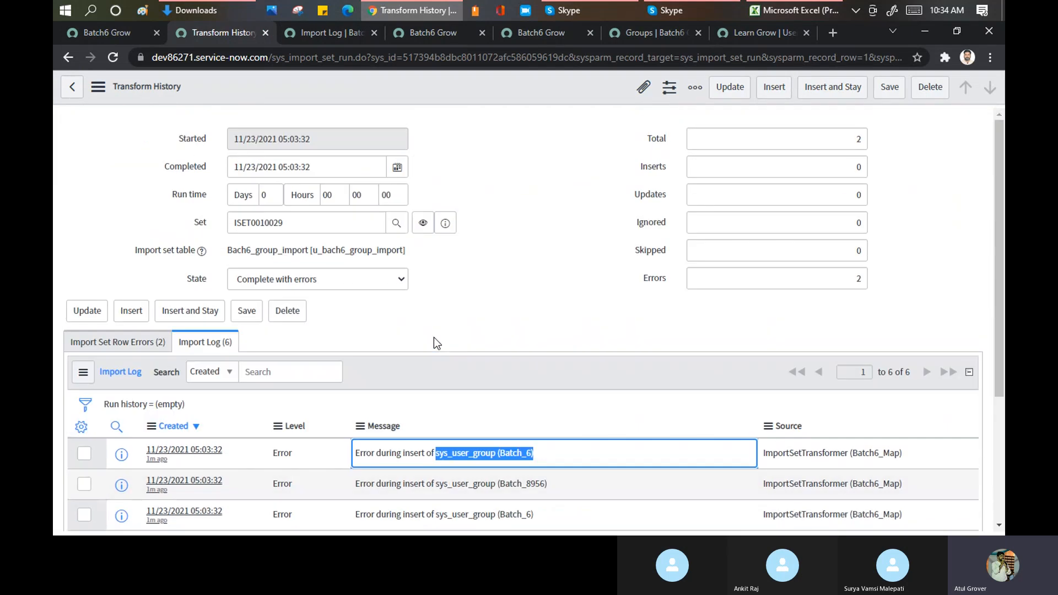
click(112, 345)
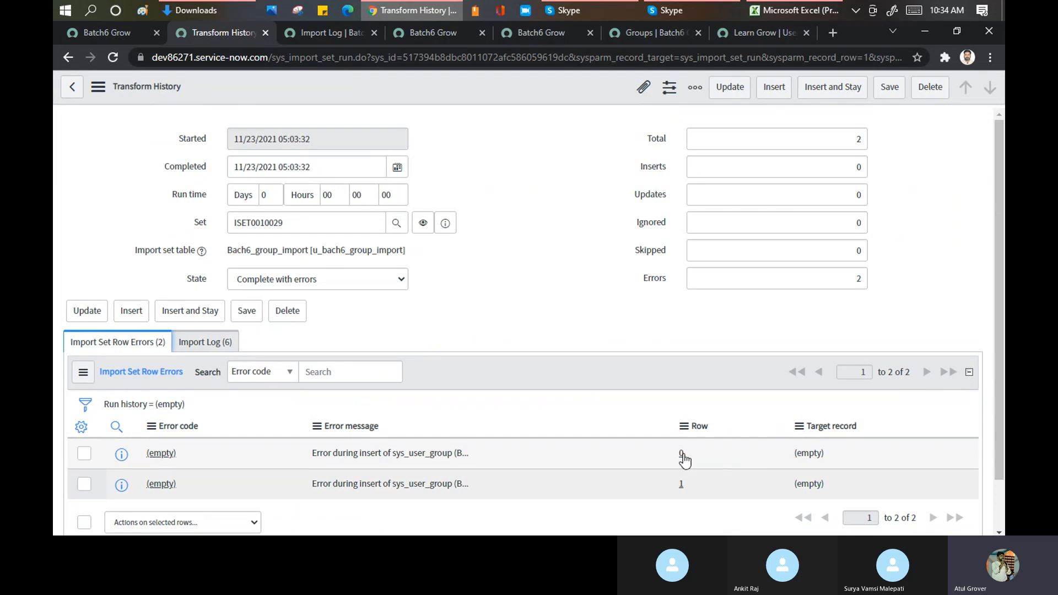
scroll(168, 432, down, 2)
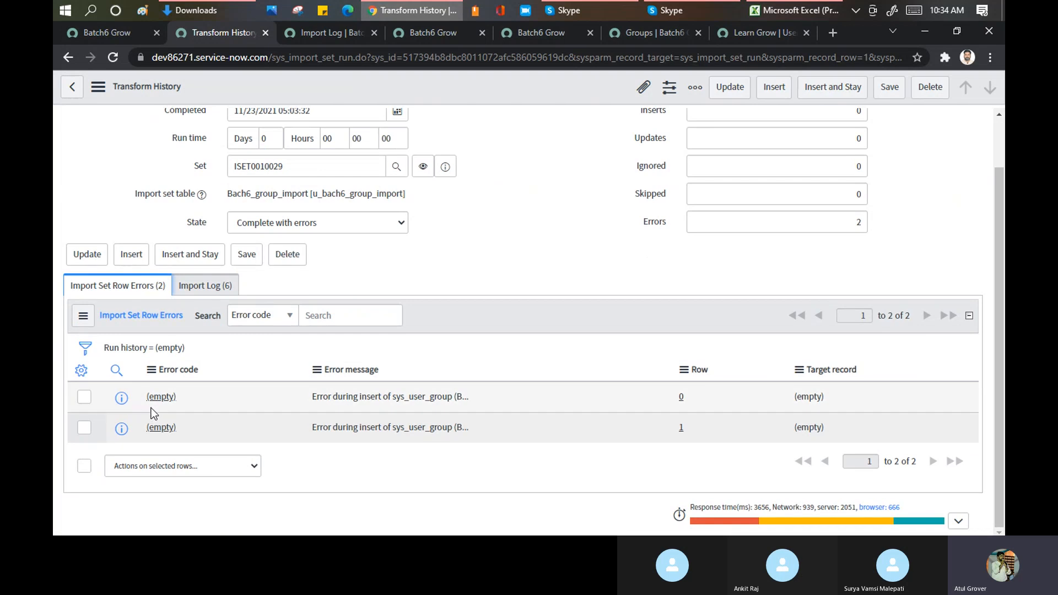
ctrl+click(156, 404)
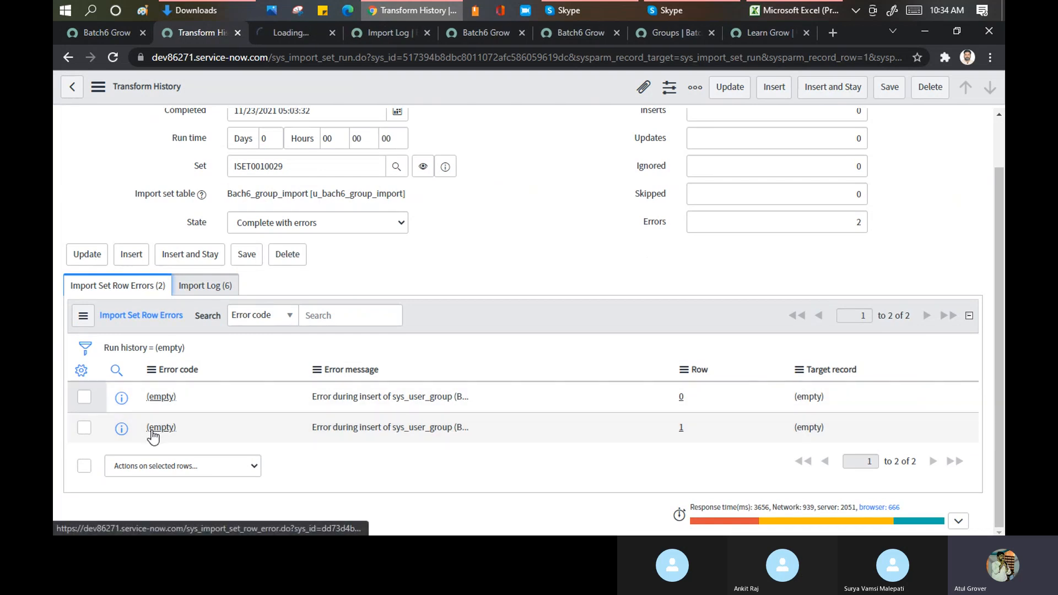
Open the import set row errors for rows 0 and 1 in separate tabs and examine their error messages
ctrl+click(157, 429)
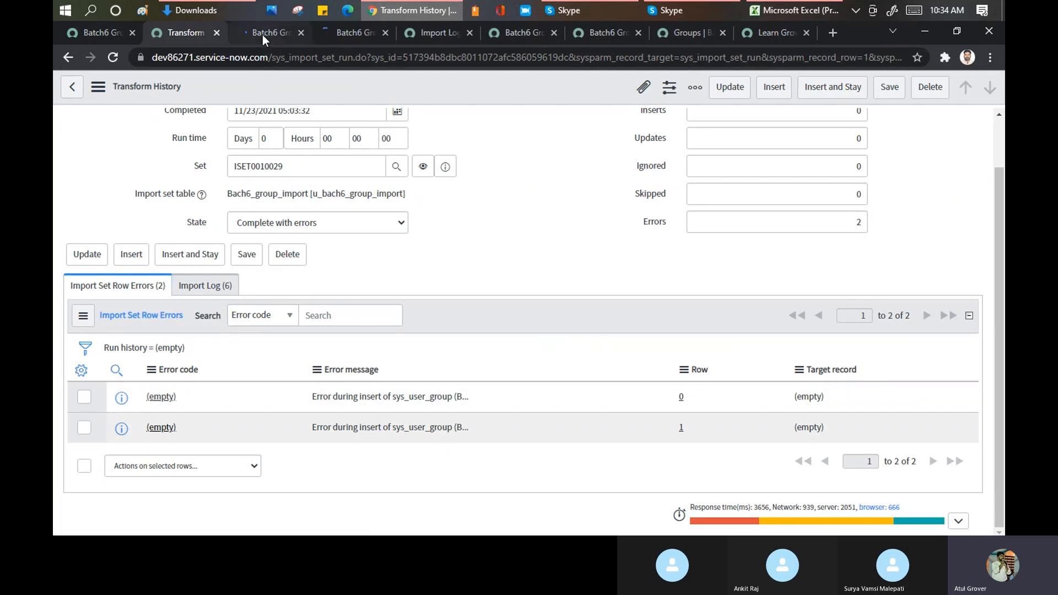
click(263, 34)
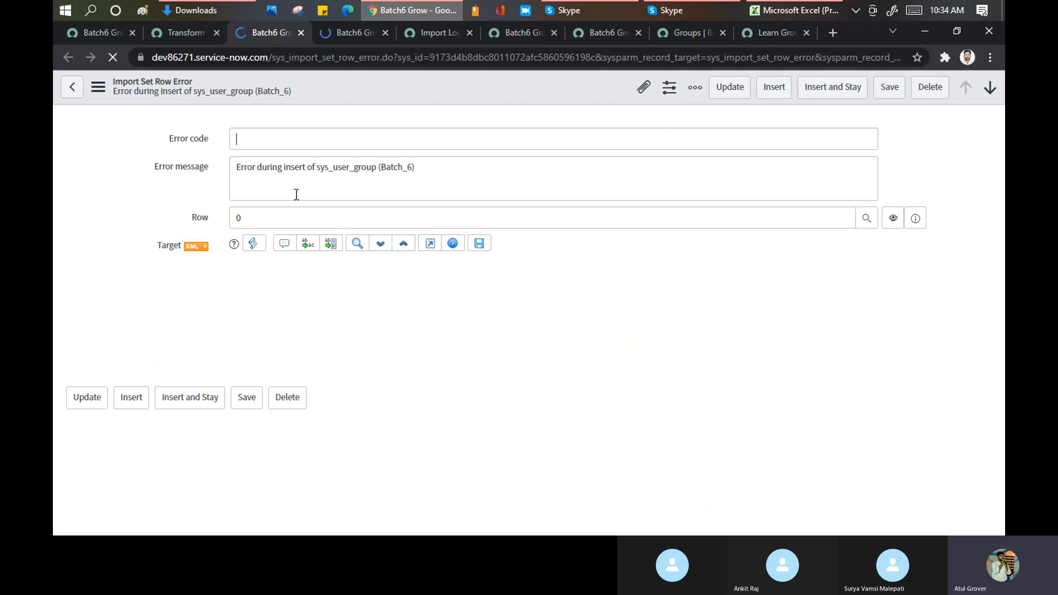
drag(279, 167, 423, 166)
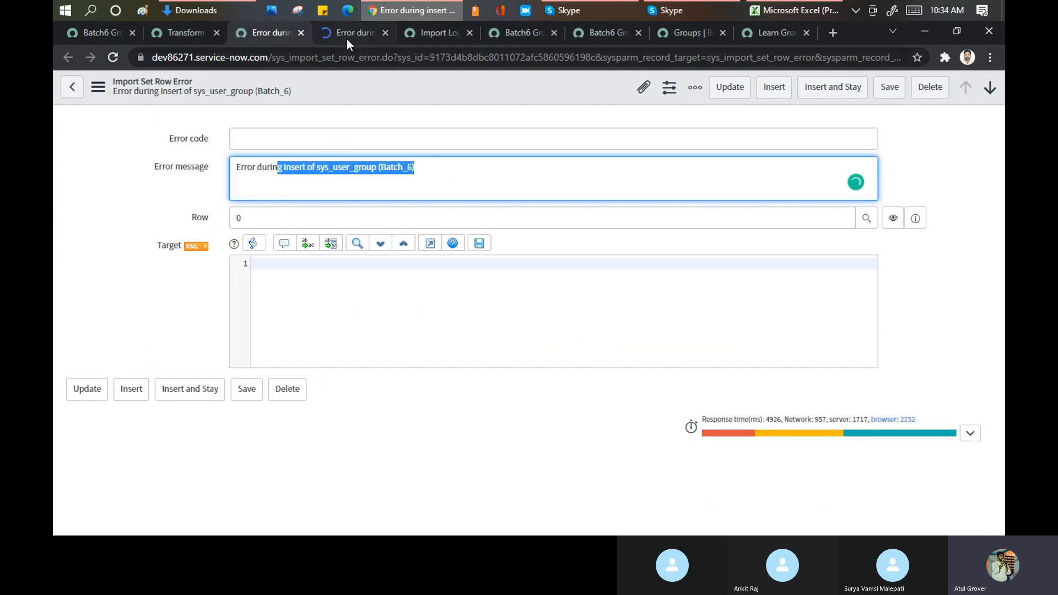
click(347, 34)
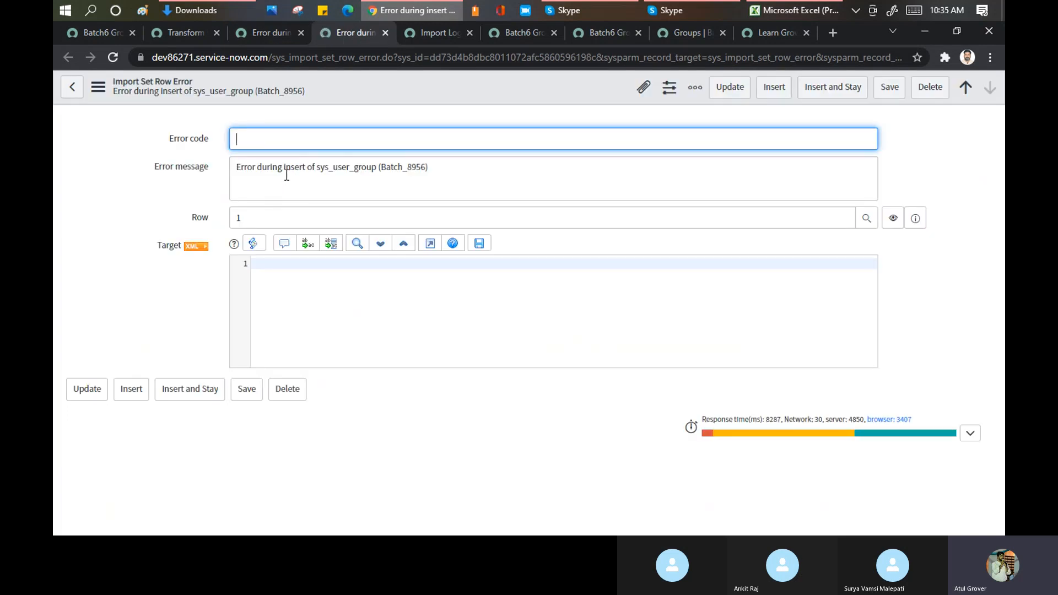
shift+click(429, 170)
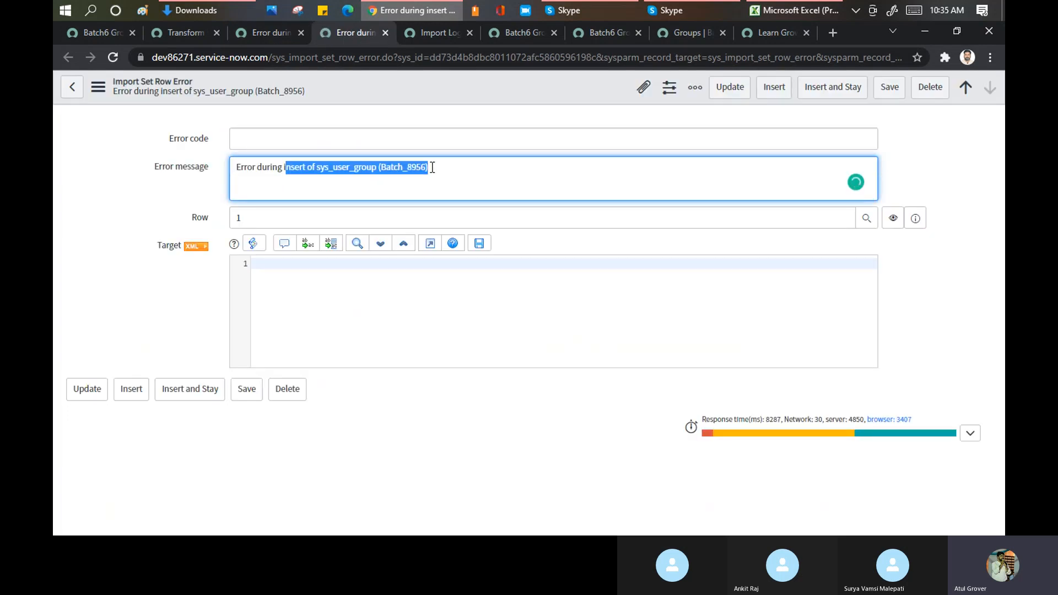
Switch to Excel, save the sys_user_group (2) workbook, and return to the import set row error in the browser
click(758, 12)
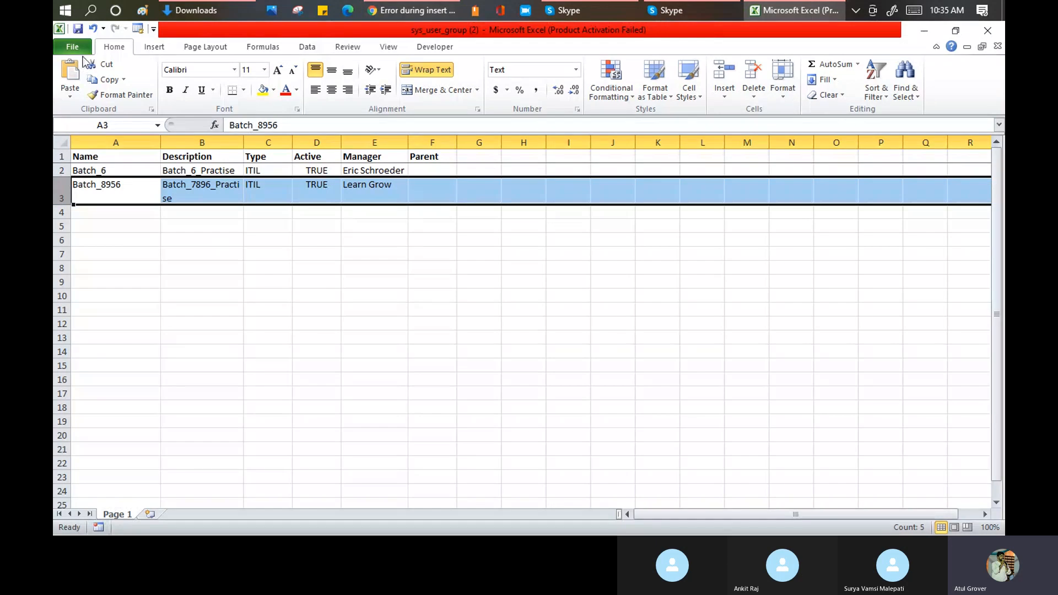
click(78, 30)
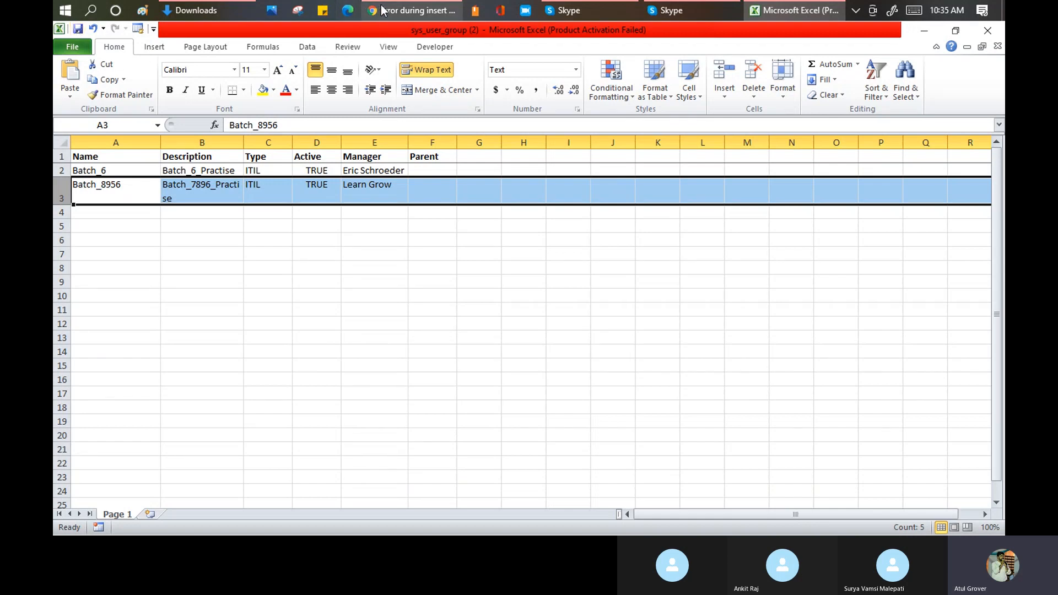
click(411, 9)
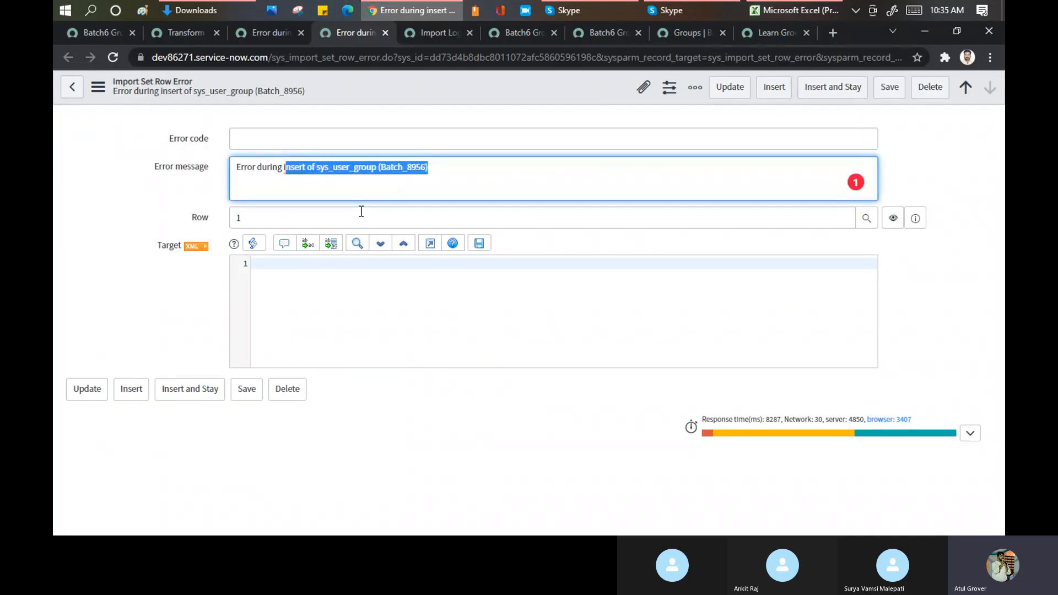
Show the transform history's import log and open the second pair of Batch_8956 and Batch_6 error entries in new tabs
click(182, 32)
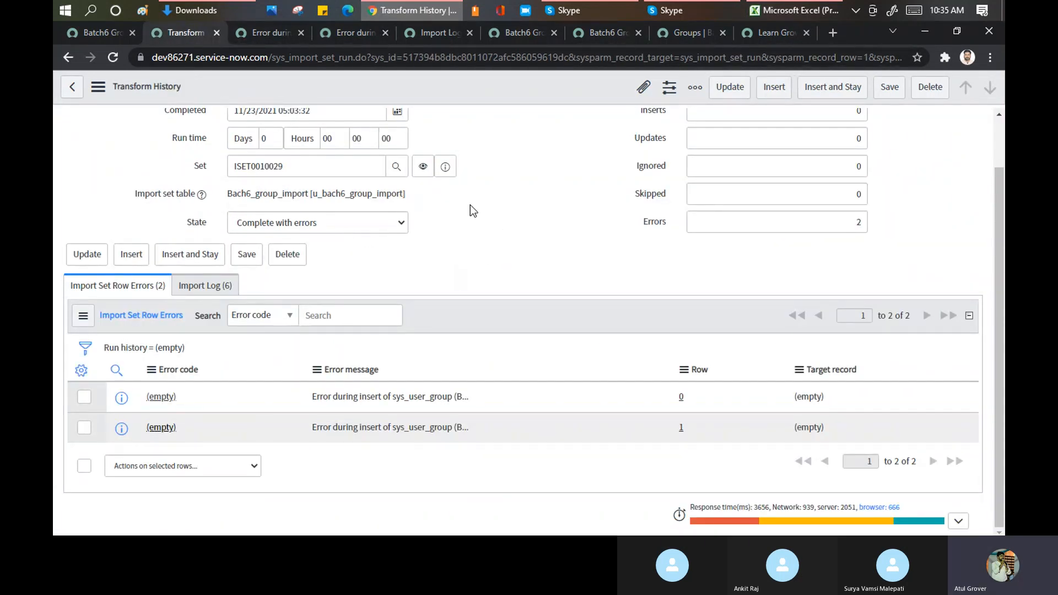
click(226, 282)
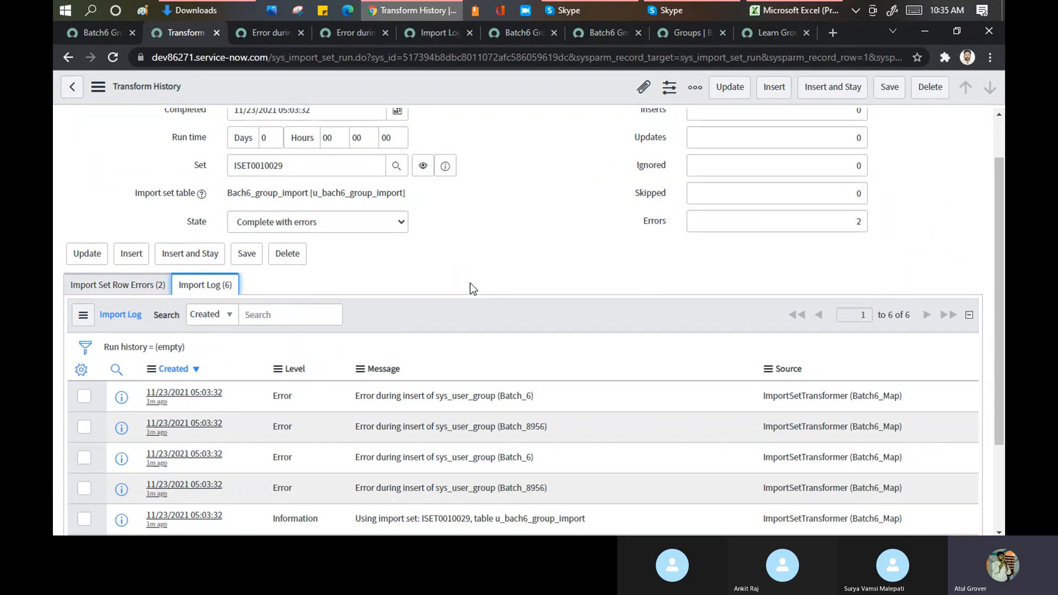
scroll(471, 283, down, 3)
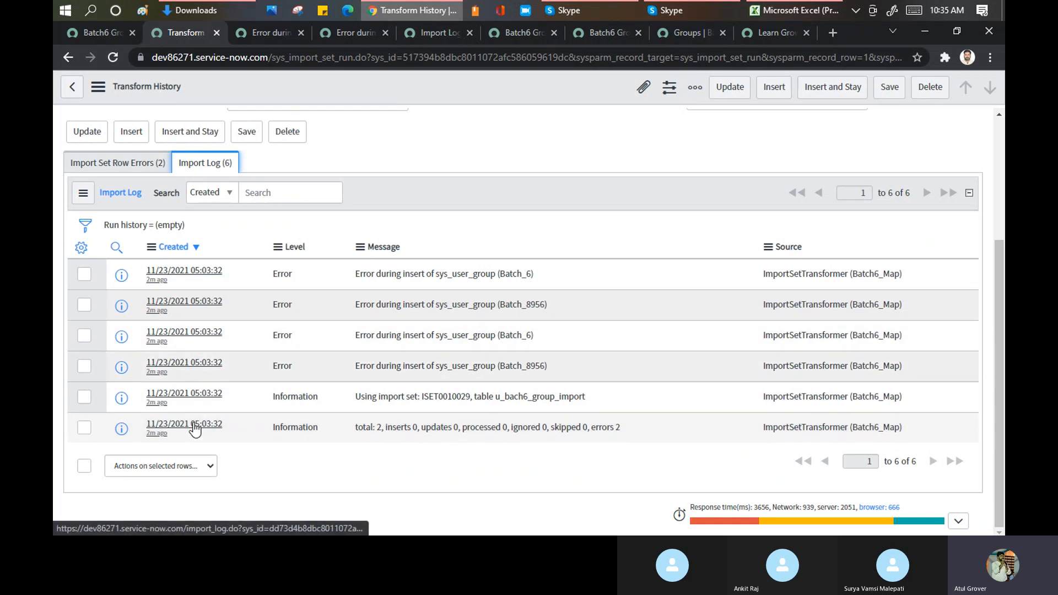
ctrl+click(184, 364)
ctrl+click(180, 344)
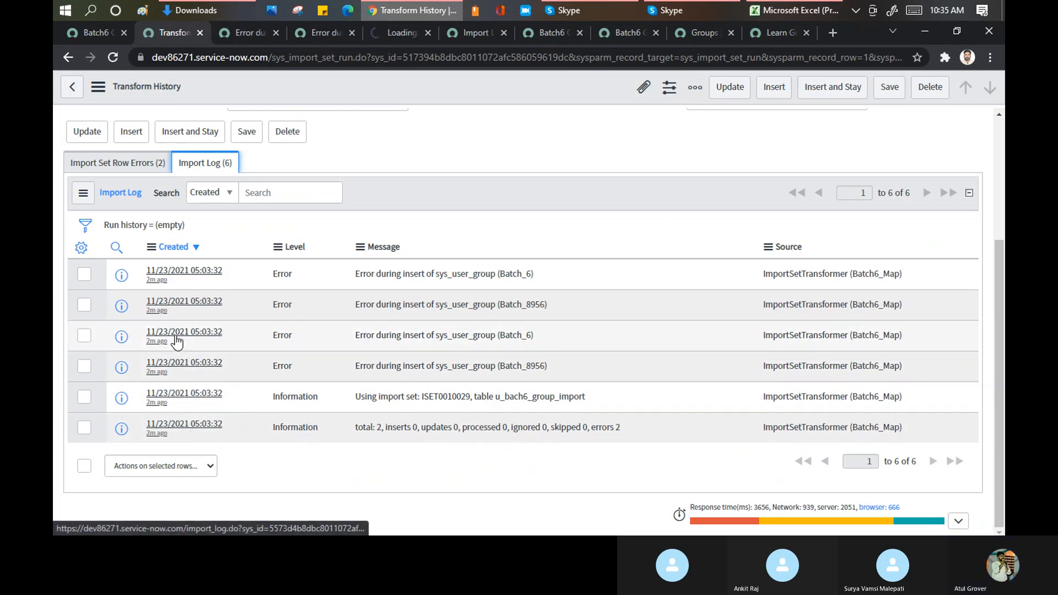
Examine the Batch_8956 import log entry, request its related log entries, and view the Batch_6 import log entry
click(357, 34)
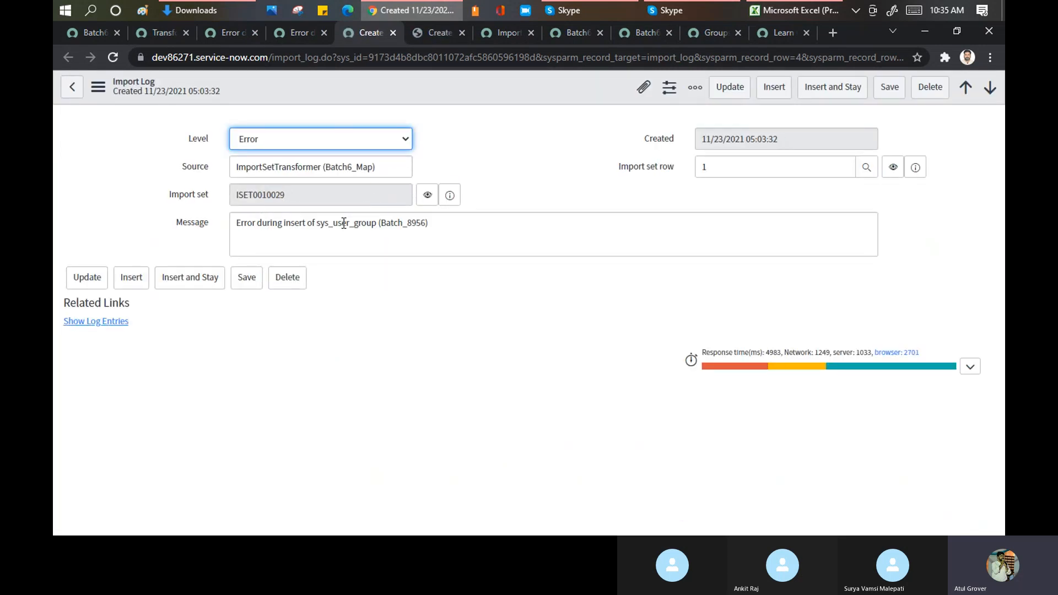
click(79, 322)
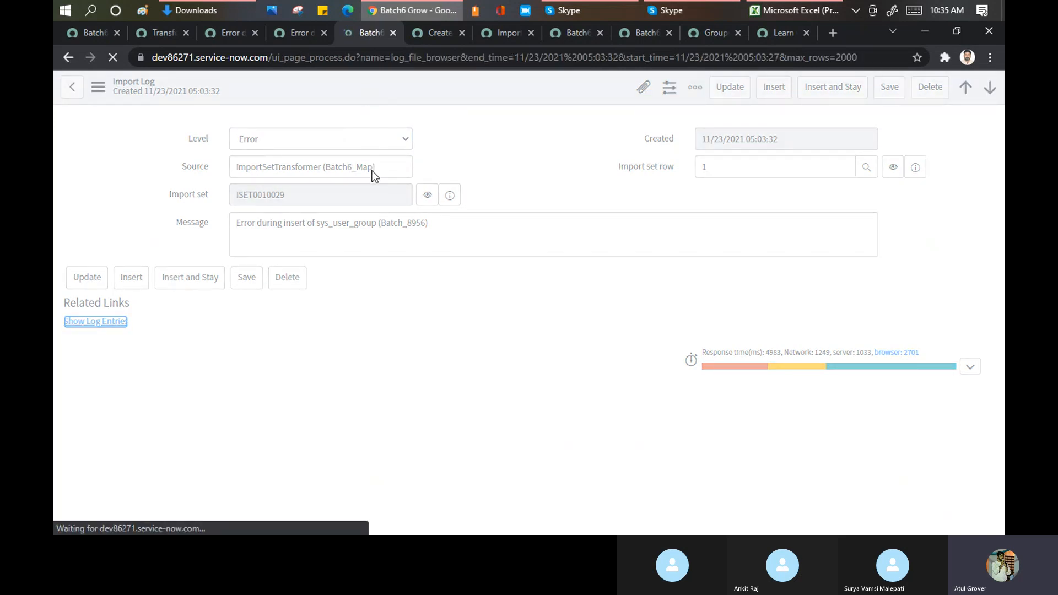
click(429, 37)
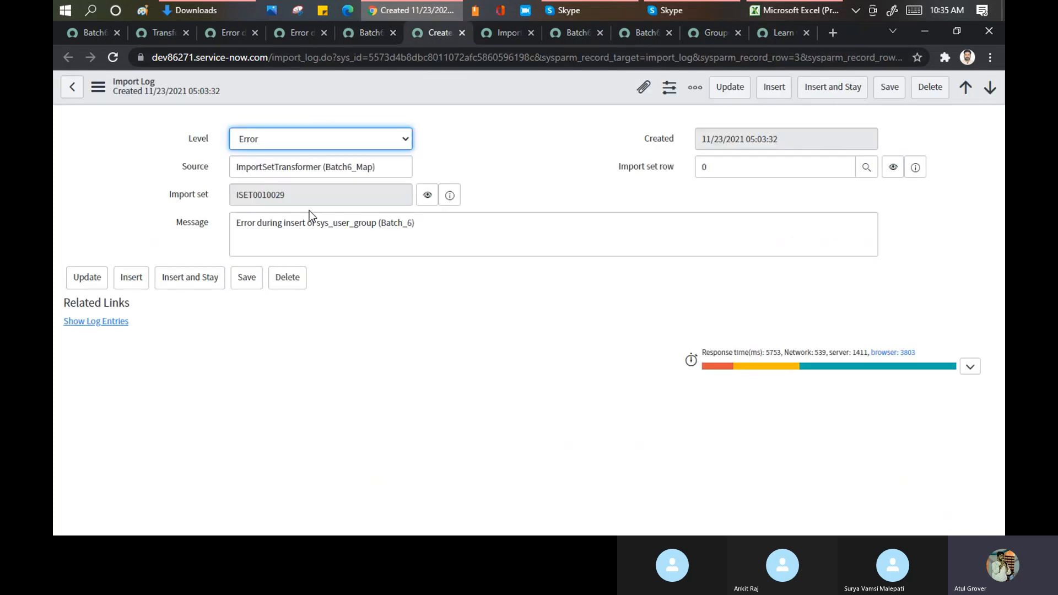
Return to the main ServiceNow page, filter the navigator for "transform ma", and open the Transform Maps list under System Import Sets
click(87, 31)
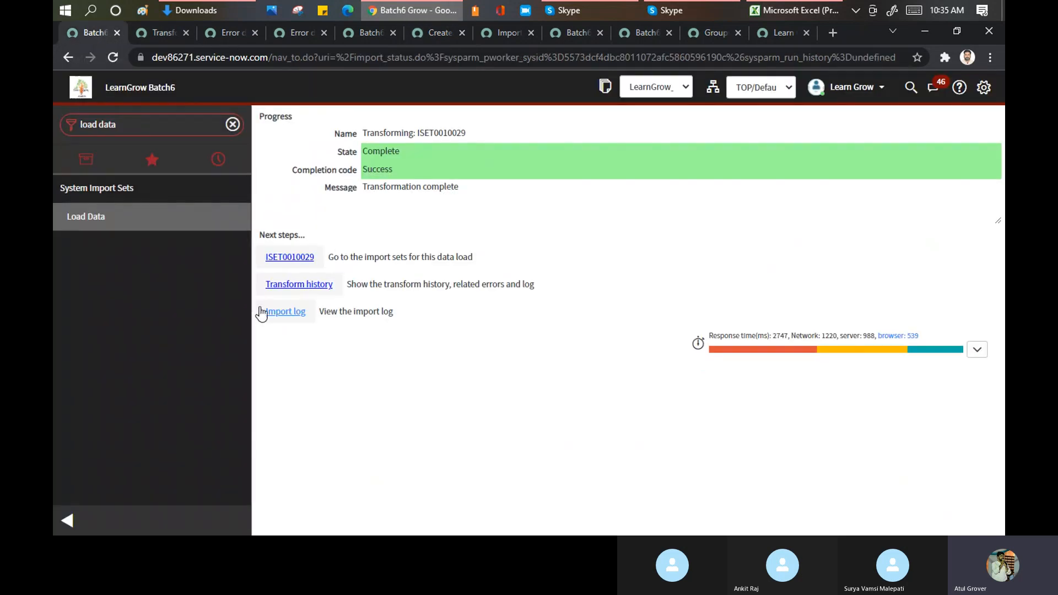
click(132, 125)
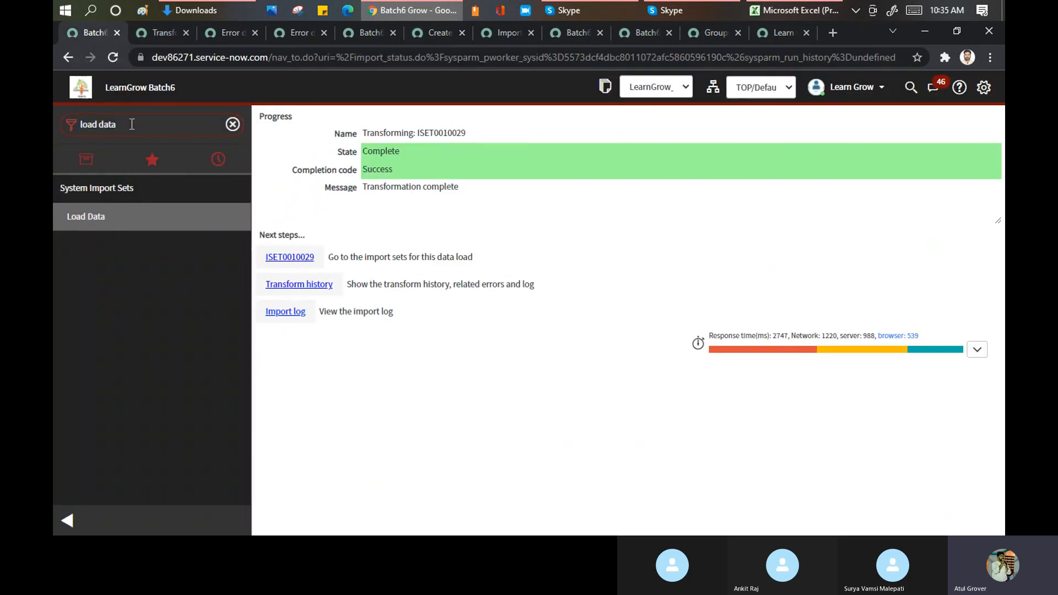
key(BackSpace)
key(BackSpace)
key(BackSpace)
key(BackSpace)
key(BackSpace)
key(BackSpace)
key(BackSpace)
key(BackSpace)
key(BackSpace)
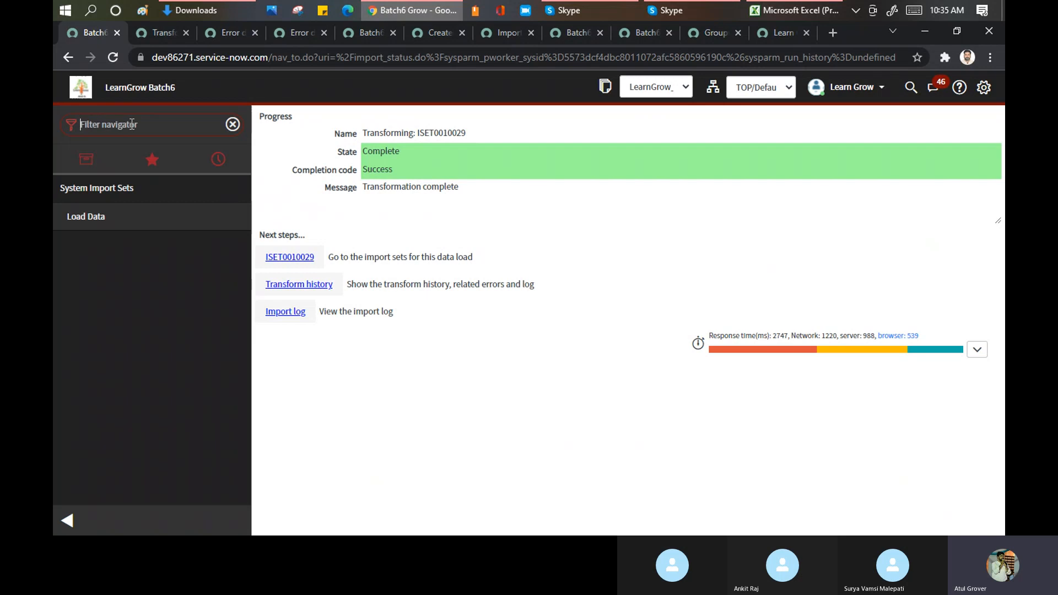
text(transform ma)
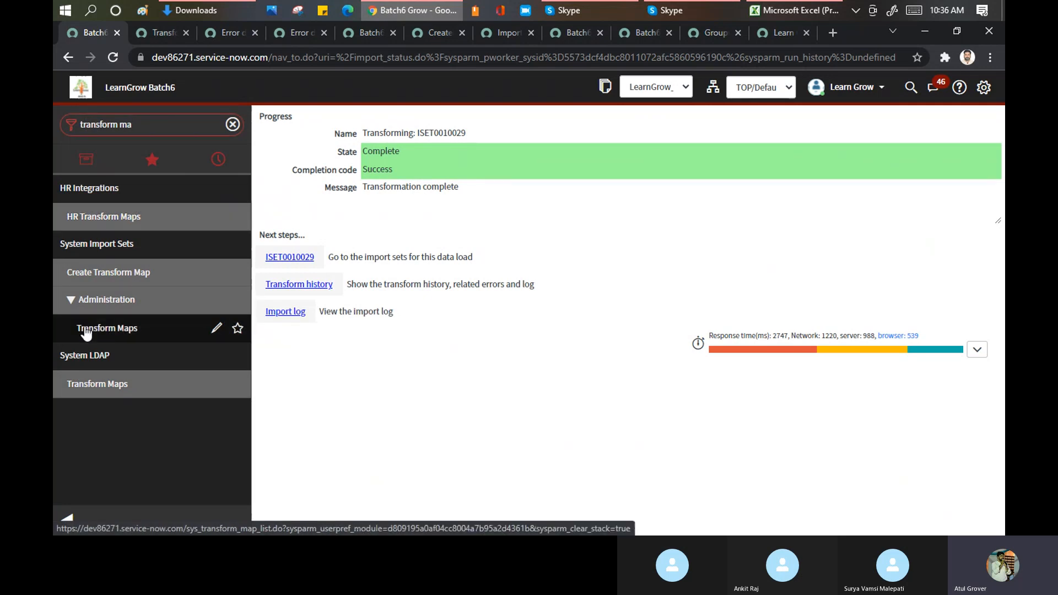
click(85, 331)
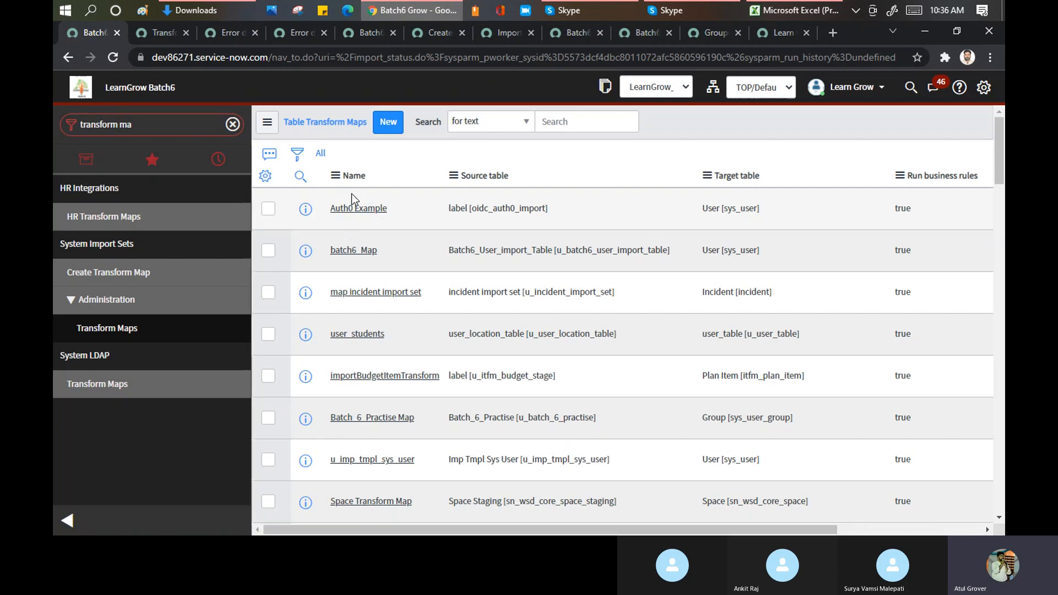
Try to find the group transform map by filtering the map names for "*group"
click(353, 200)
text(*)
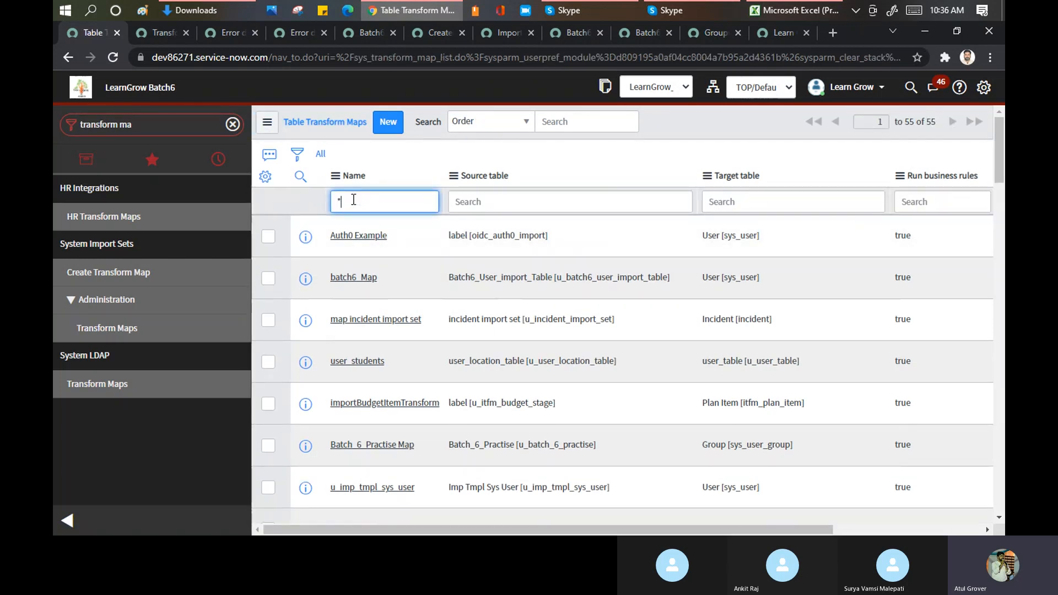
text(grpip)
key(Return)
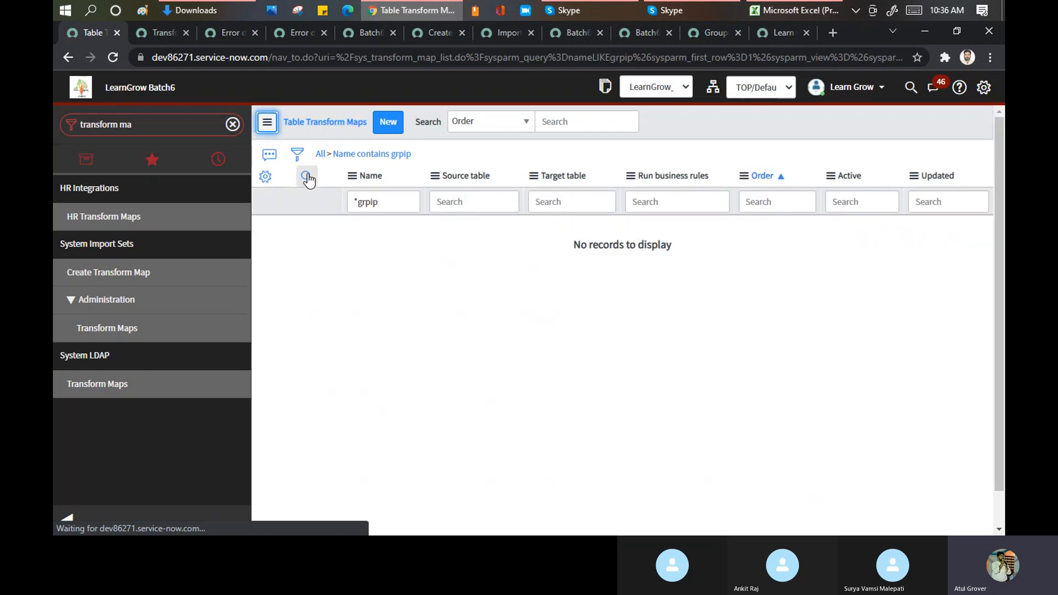
click(401, 209)
key(BackSpace)
key(BackSpace)
key(BackSpace)
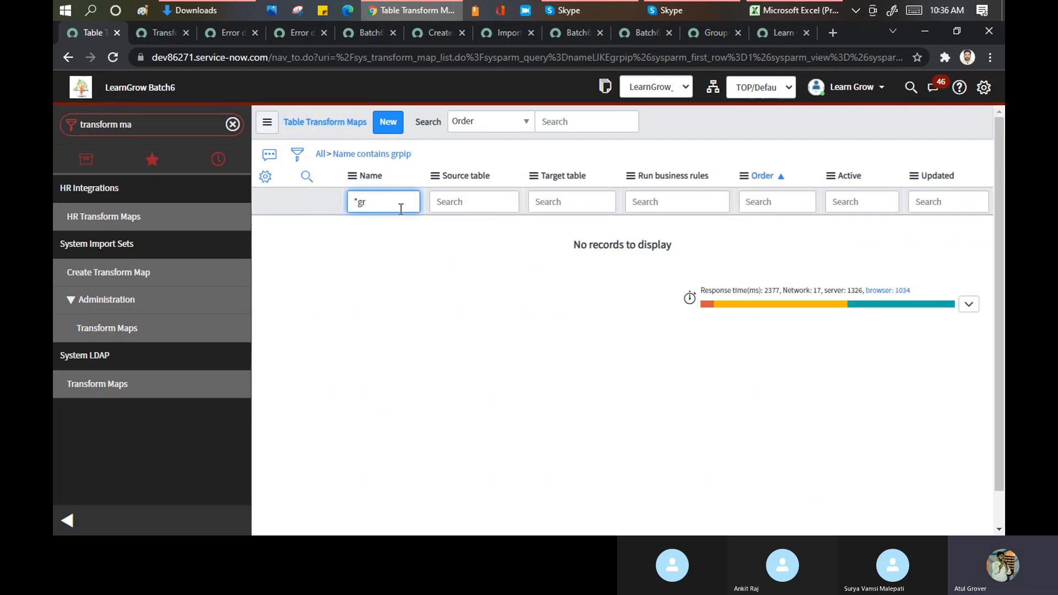
text(oup)
key(Return)
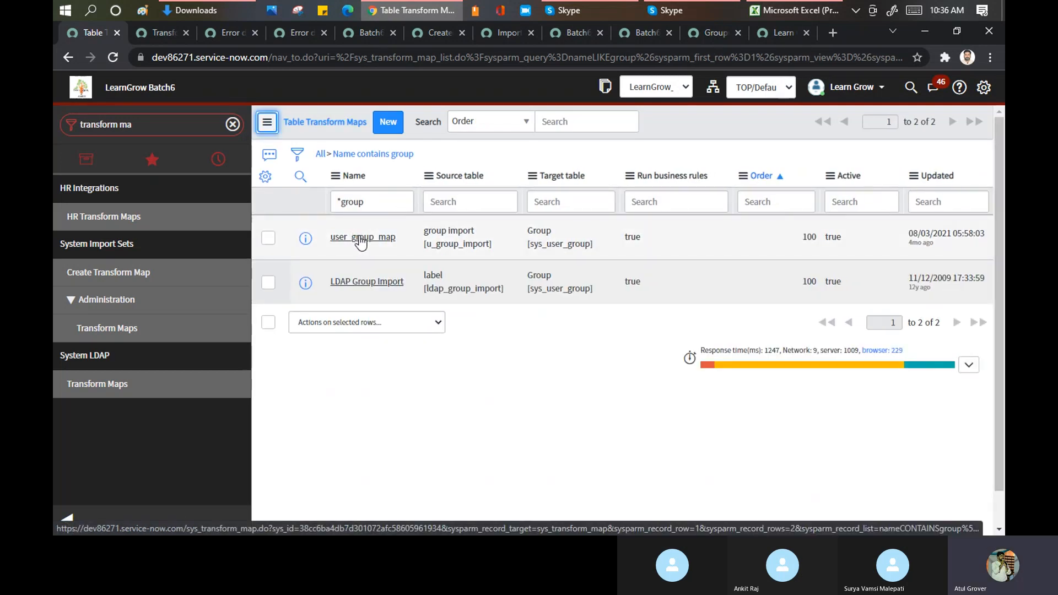
Filter the transform map names for "*batch6" and open the Batch6_Map targeting the Group table to view its field maps
click(361, 205)
key(BackSpace)
key(BackSpace)
key(BackSpace)
key(BackSpace)
key(BackSpace)
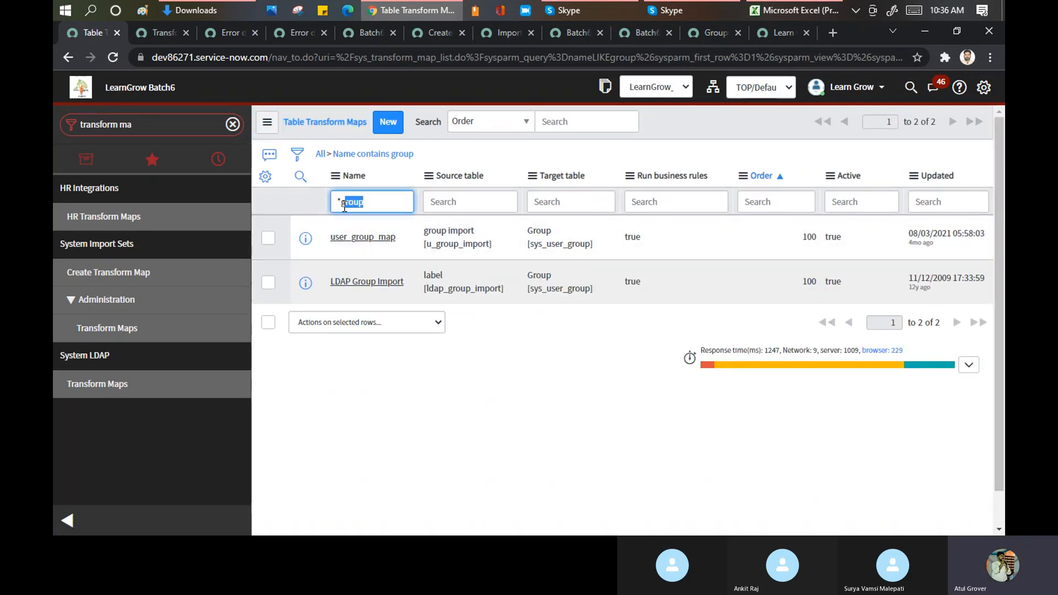
text(batch6)
key(Return)
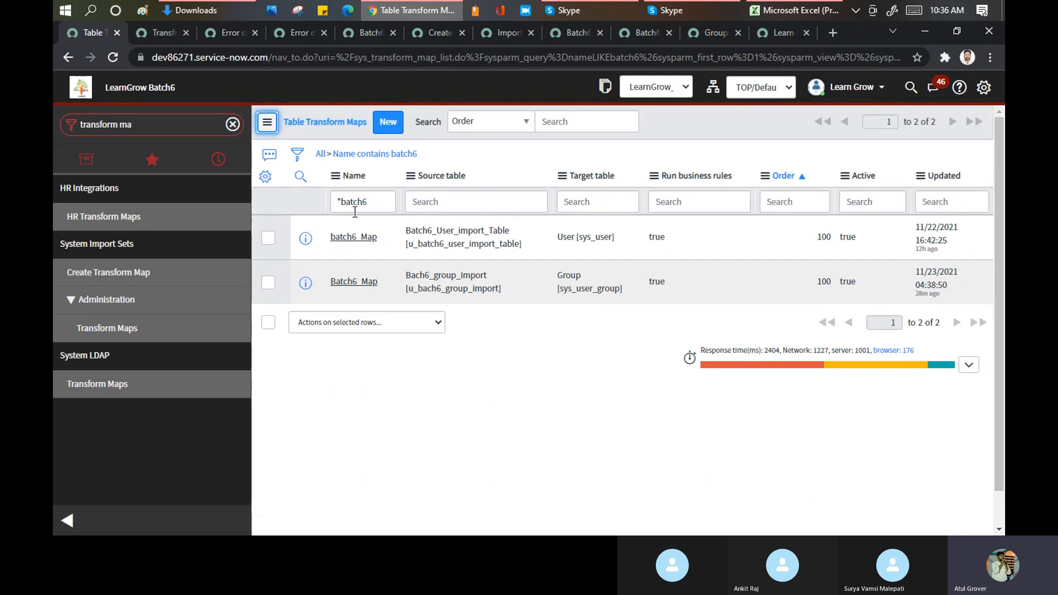
click(350, 287)
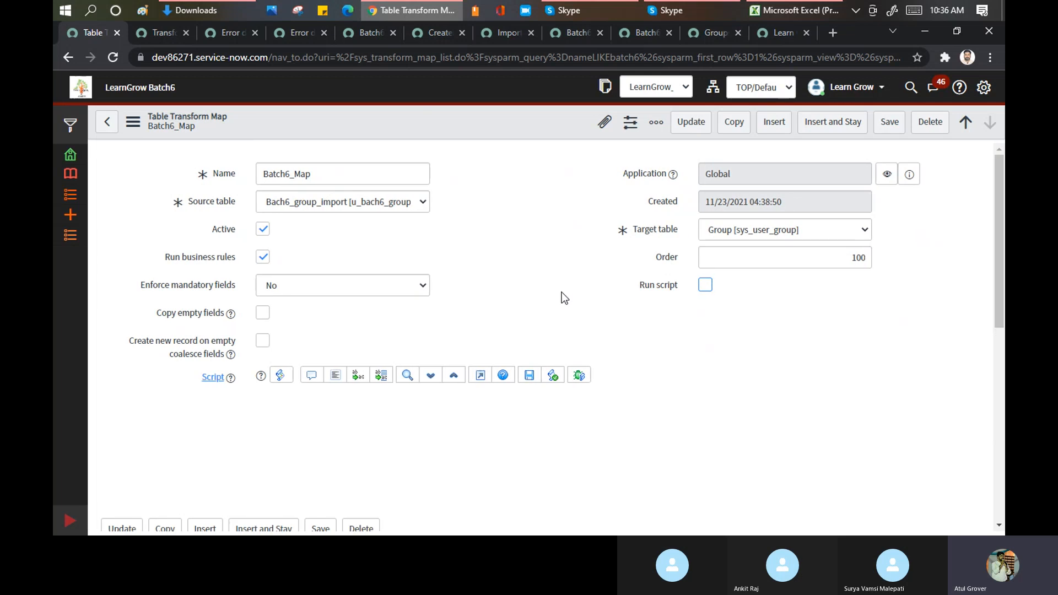
scroll(562, 319, down, 5)
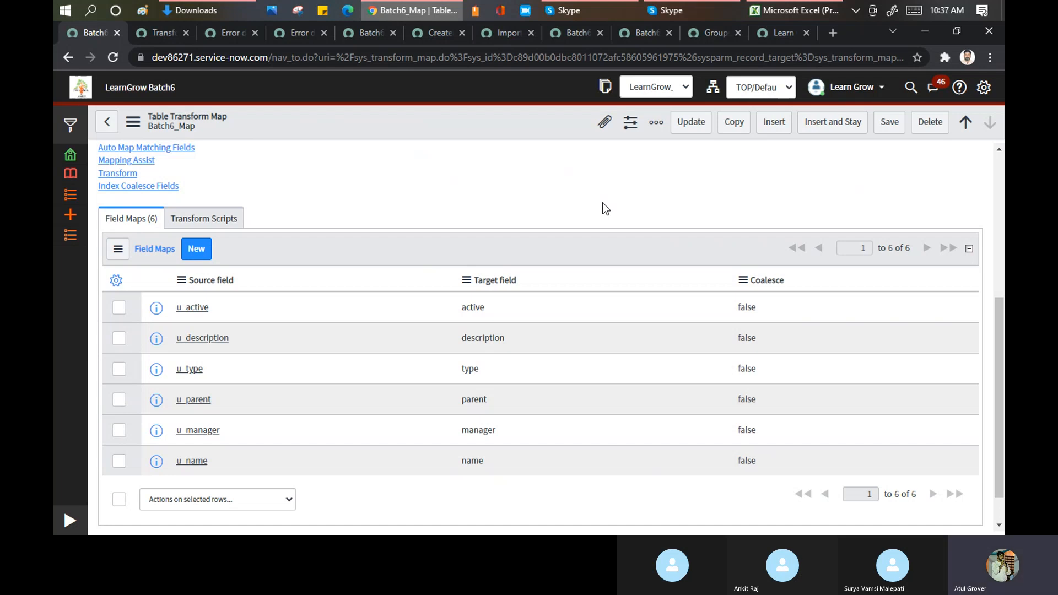
Search the web for "coalesce in servicenow" in a new browser tab
click(834, 33)
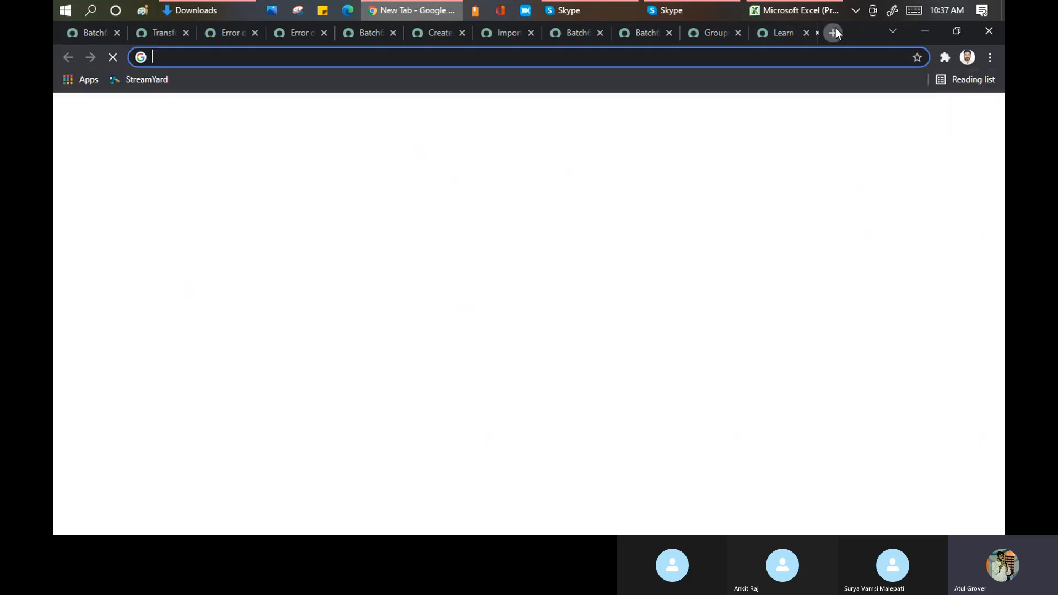
text(coalse)
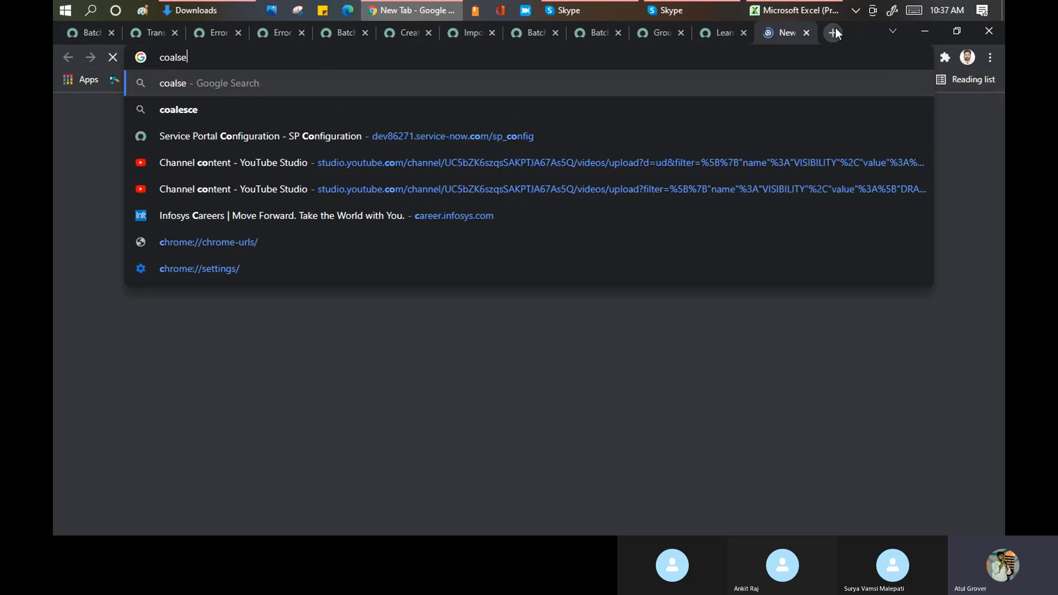
text(c in Ser)
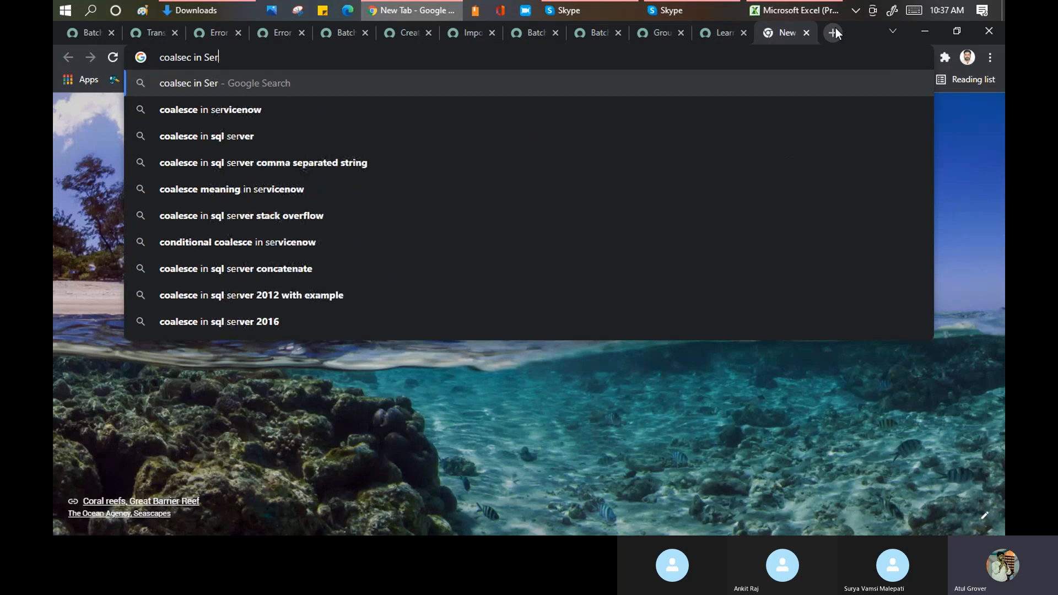
key(Down)
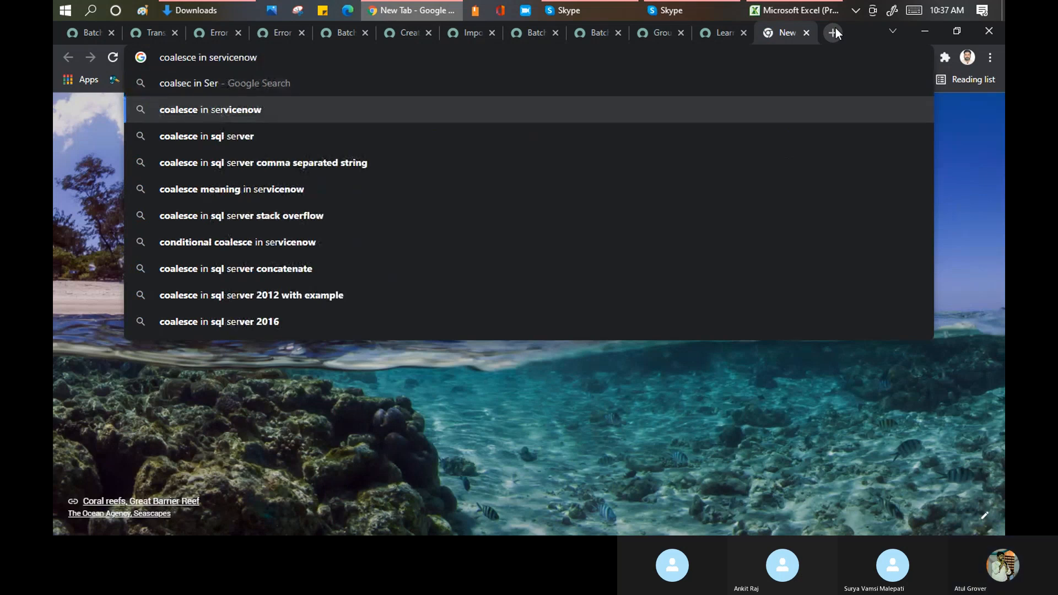
key(Return)
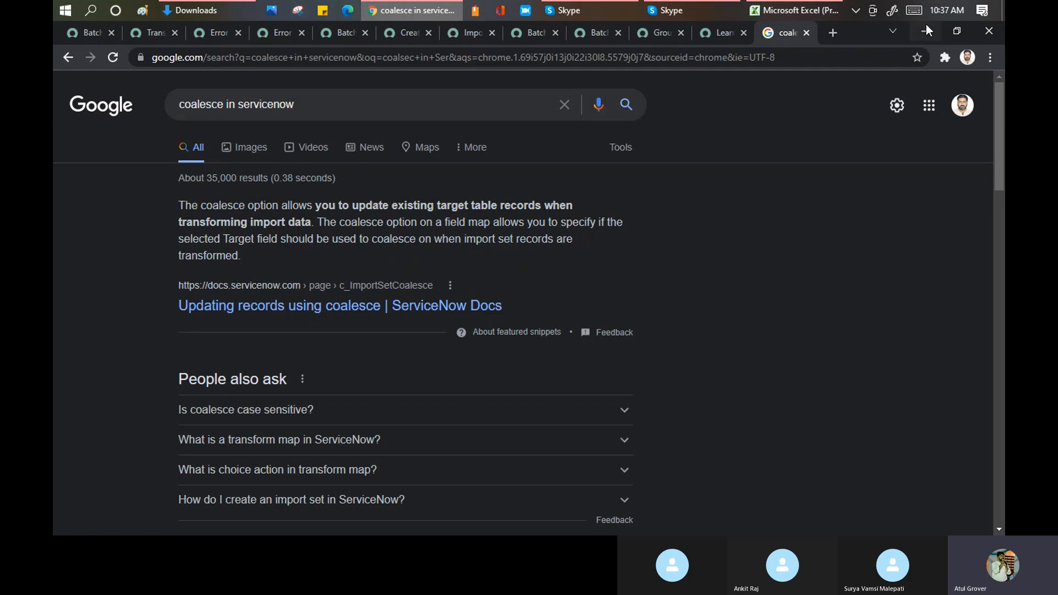
Check the group rows in the Excel workbook, and return to the transform history's import log in the browser
click(792, 11)
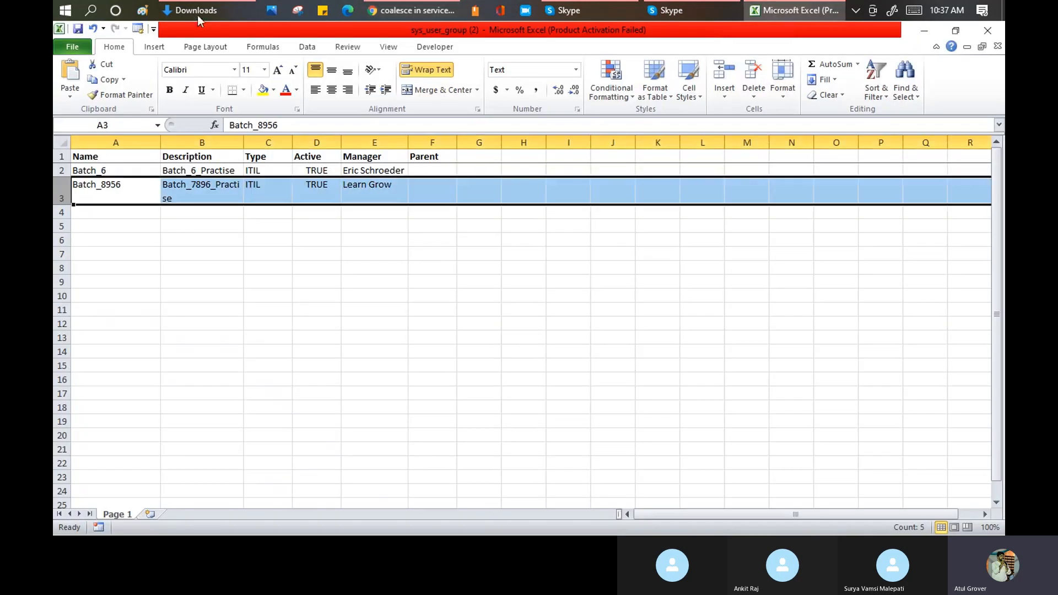
click(413, 11)
click(154, 34)
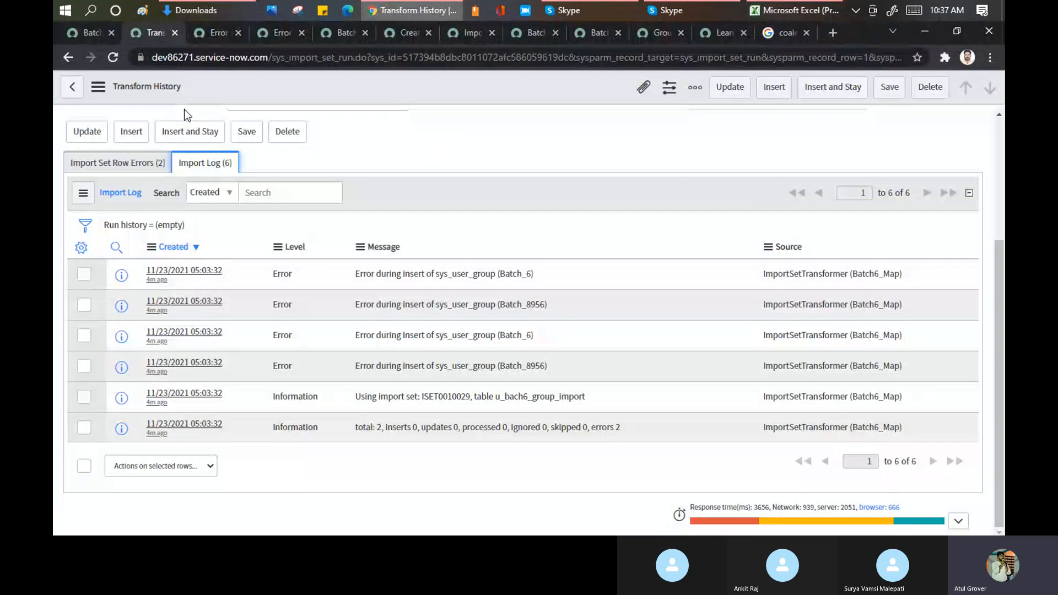
Check the coalesce settings in the Batch6_Map field maps, and read the coalesce definition in the web search results
click(80, 34)
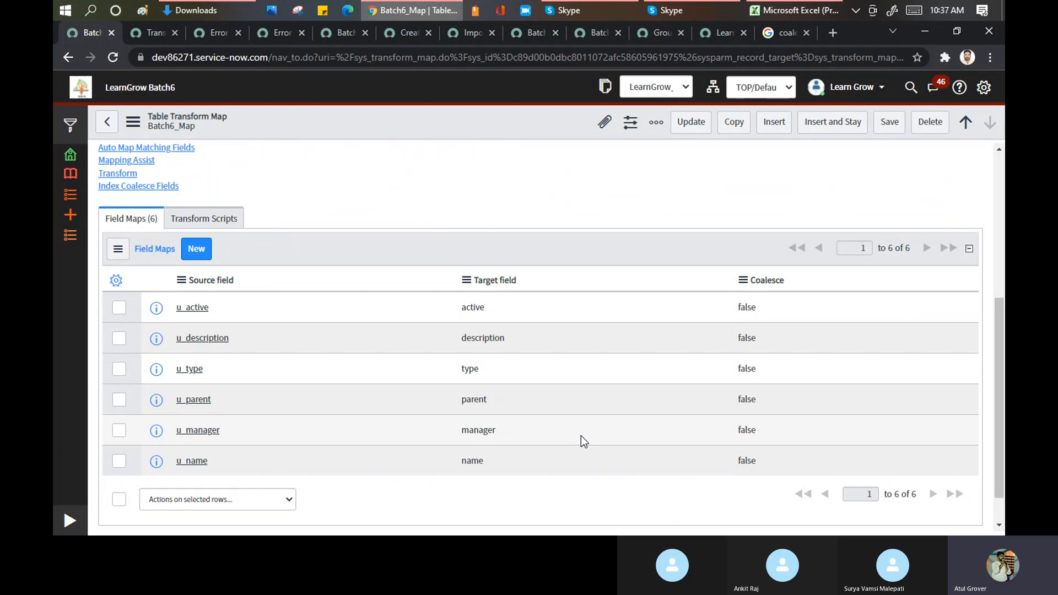
click(783, 37)
drag(202, 205, 322, 222)
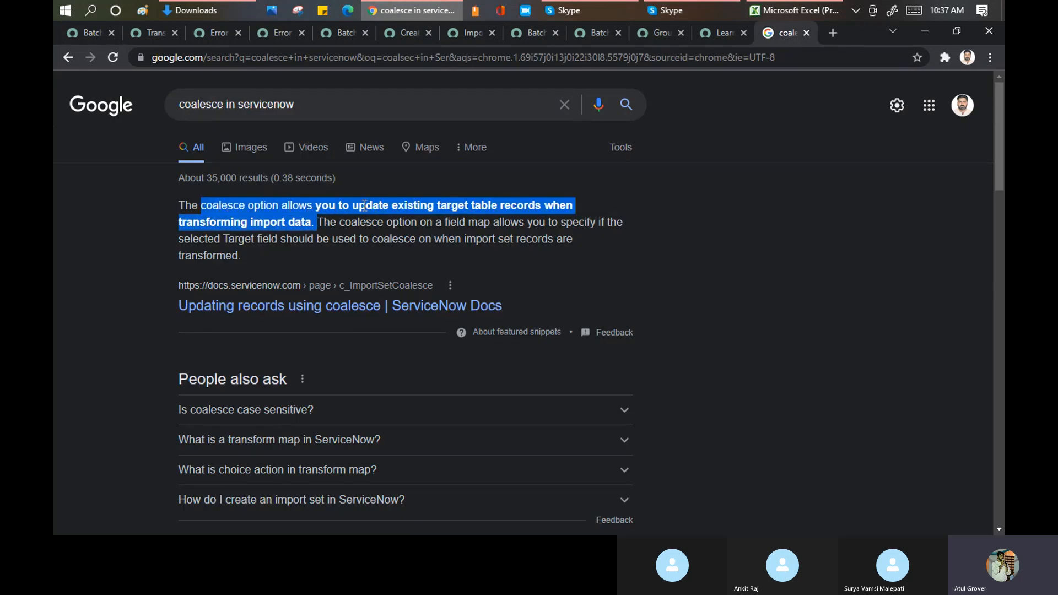
click(437, 205)
drag(500, 209, 543, 207)
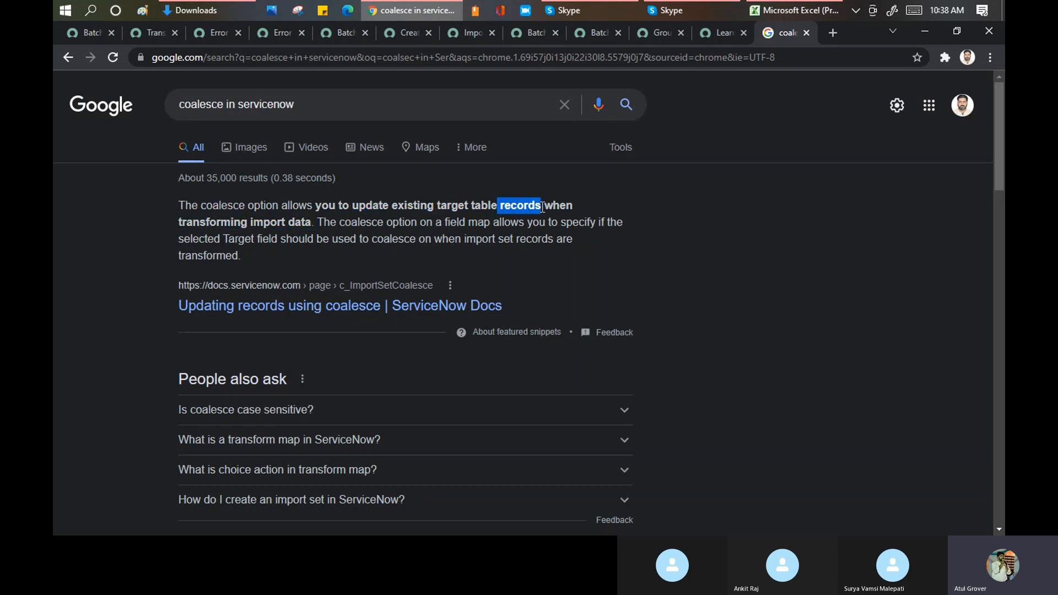
double_click(554, 206)
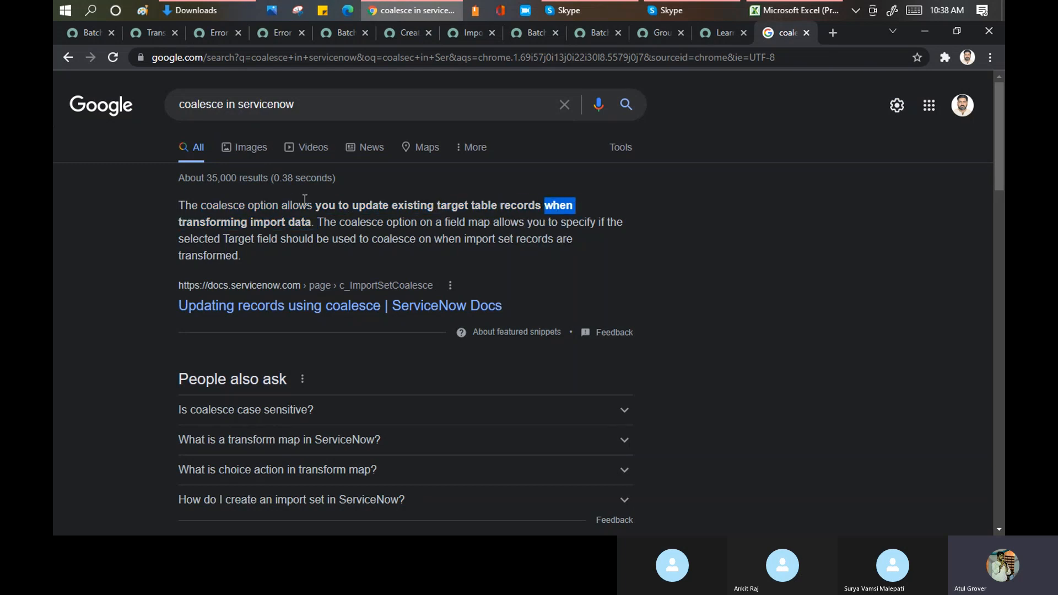
drag(199, 221, 302, 219)
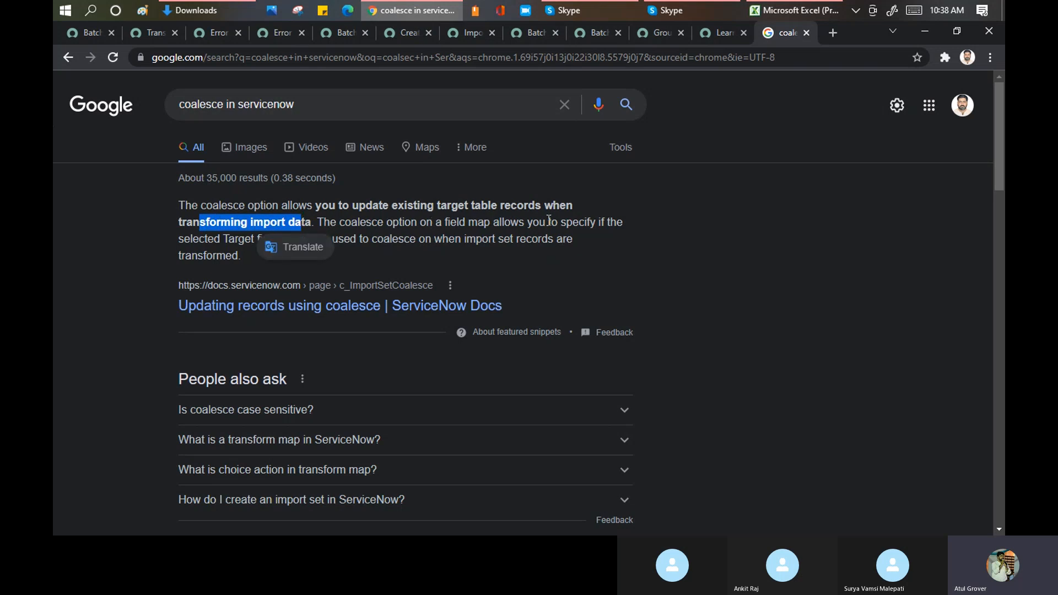
click(240, 252)
drag(361, 238, 629, 226)
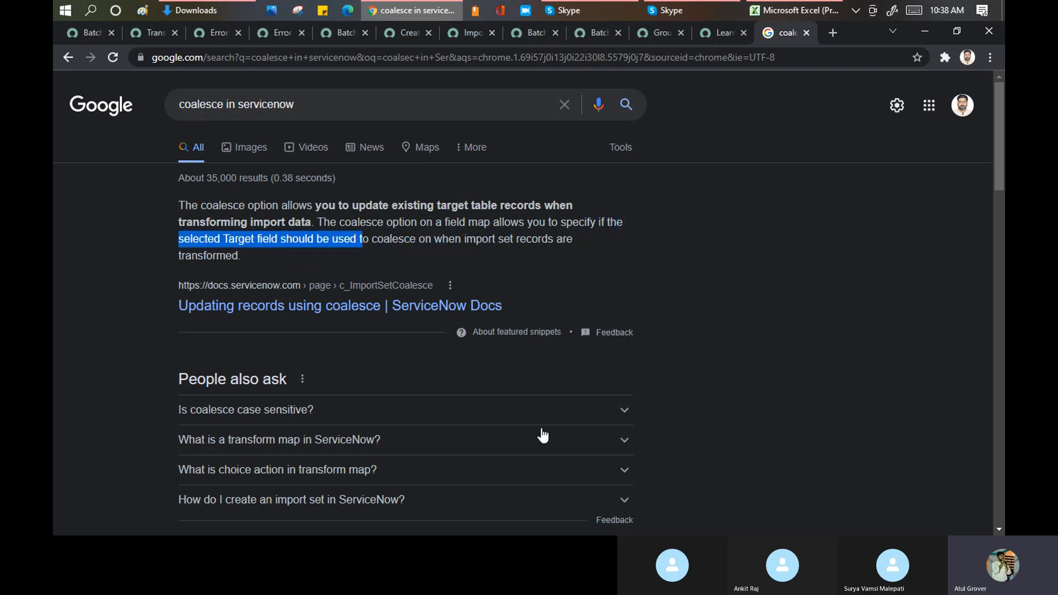
Open the "Updating records using coalesce" ServiceNow Docs page and read how existing records with matching values are handled
middle_click(314, 317)
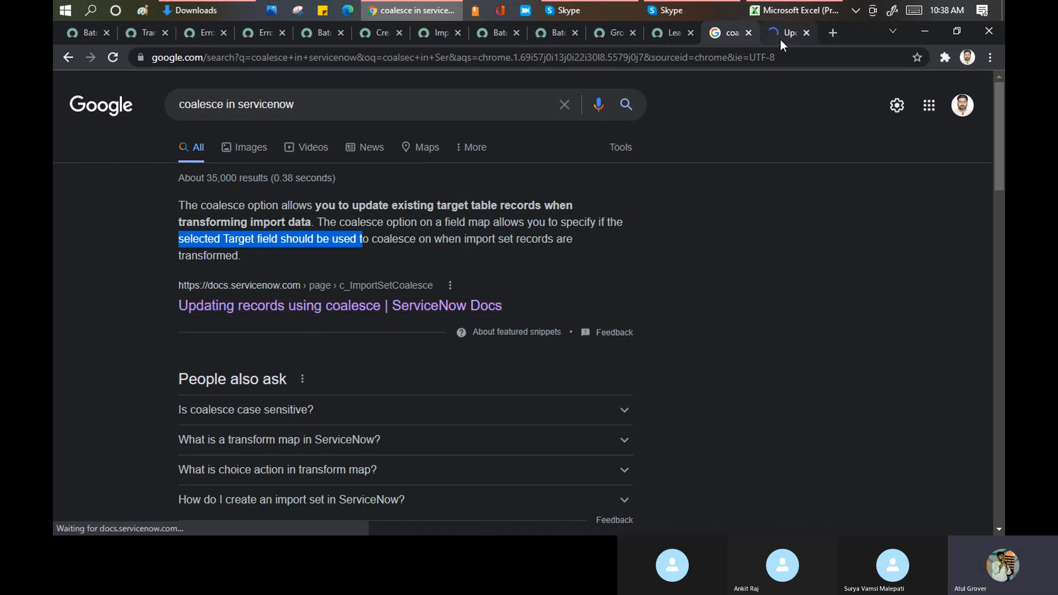
click(780, 40)
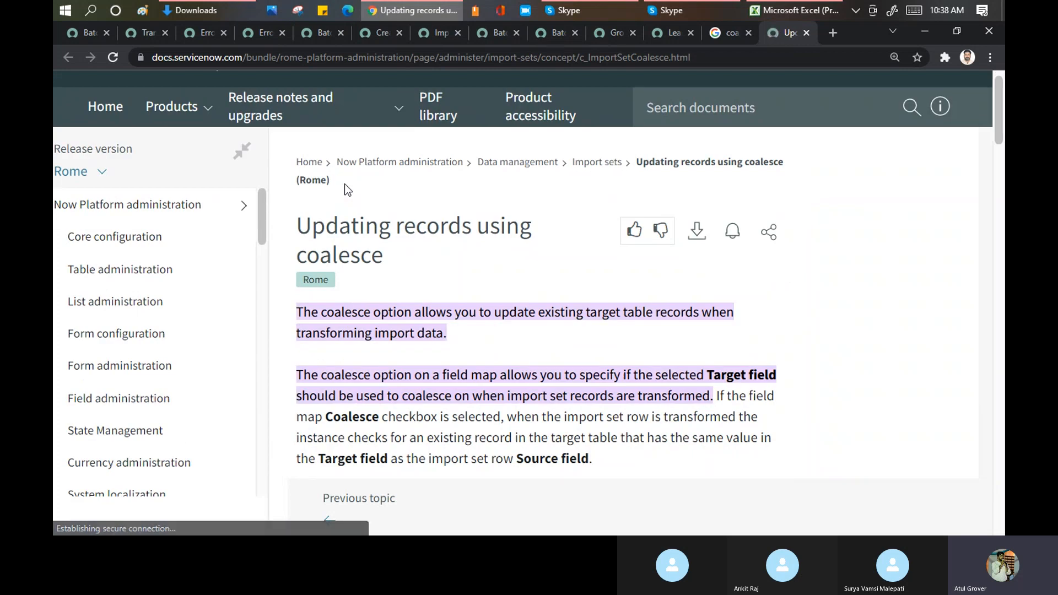
scroll(809, 287, down, 3)
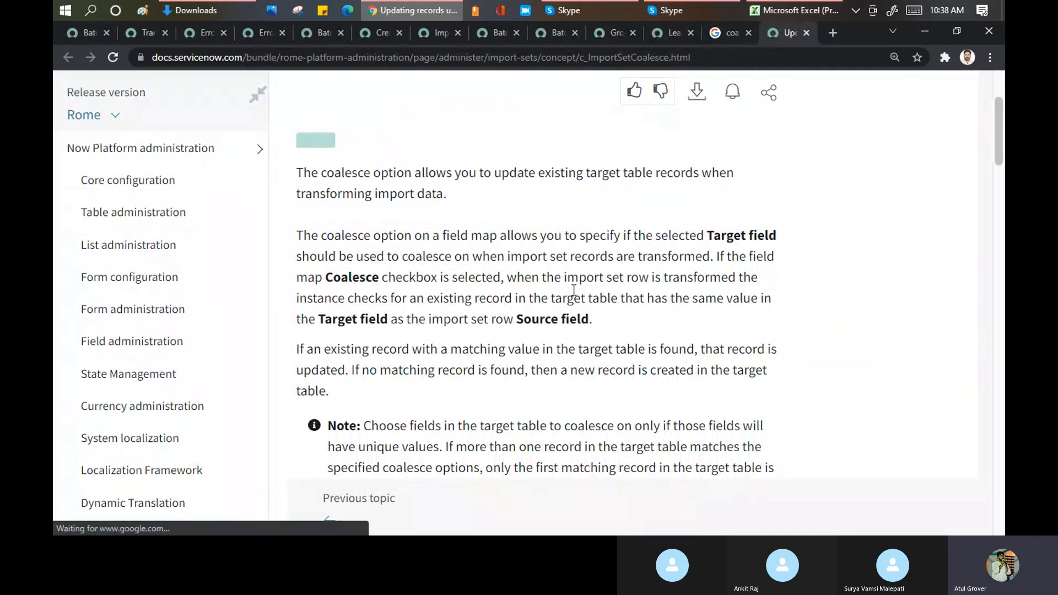
scroll(594, 286, down, 2)
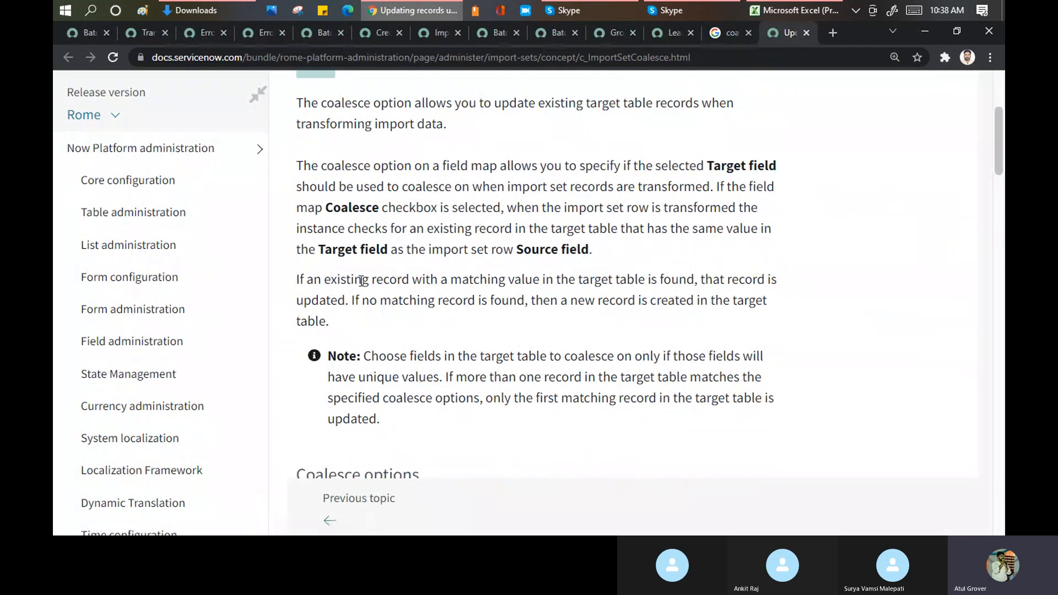
drag(298, 278, 696, 277)
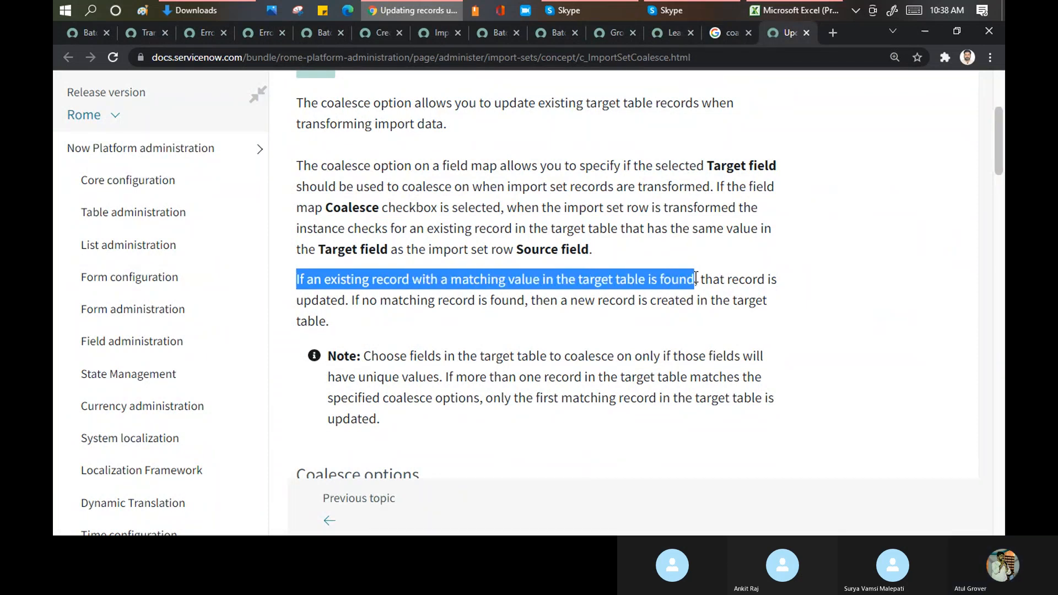
Switch to the Excel workbook and check the name and manager of the Batch_6 group row
click(785, 10)
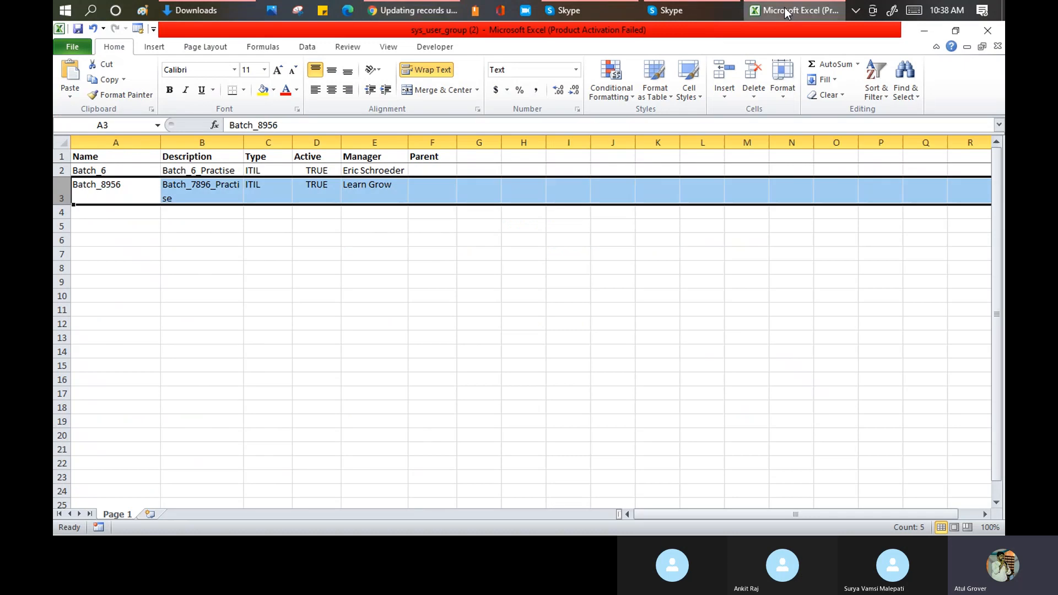
click(91, 170)
click(361, 171)
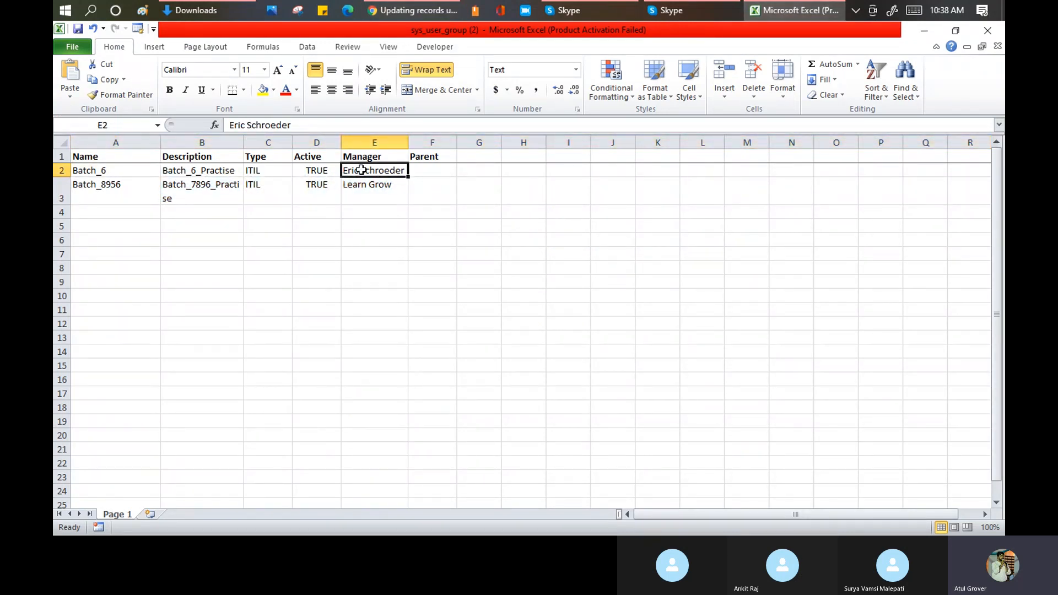
click(105, 171)
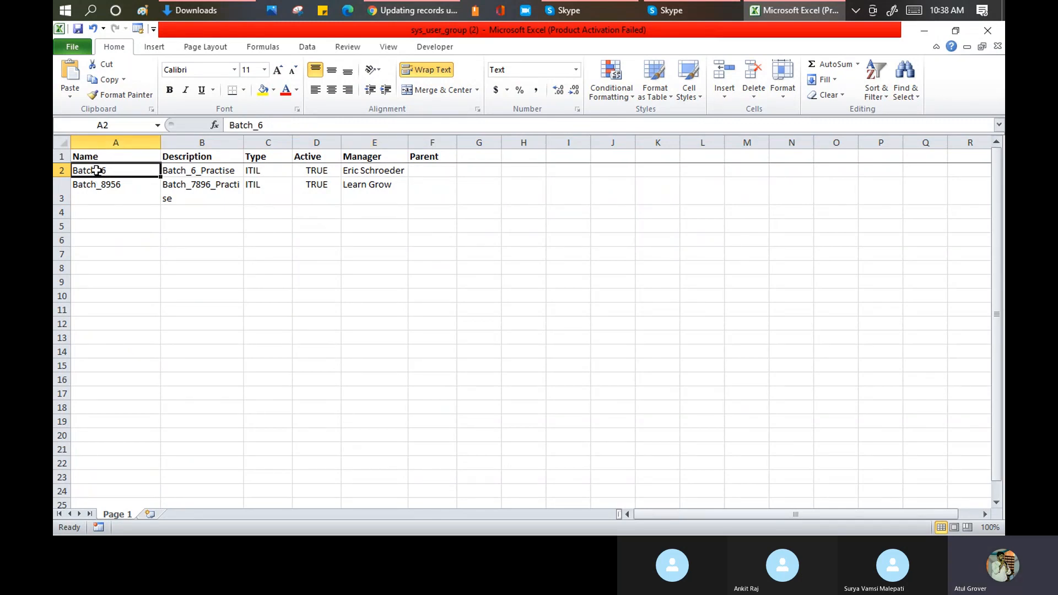
Copy the Batch_6 name into cell A4 as a duplicate group, and check the Name column
key(ctrl+c)
click(99, 212)
key(ctrl+v)
click(181, 212)
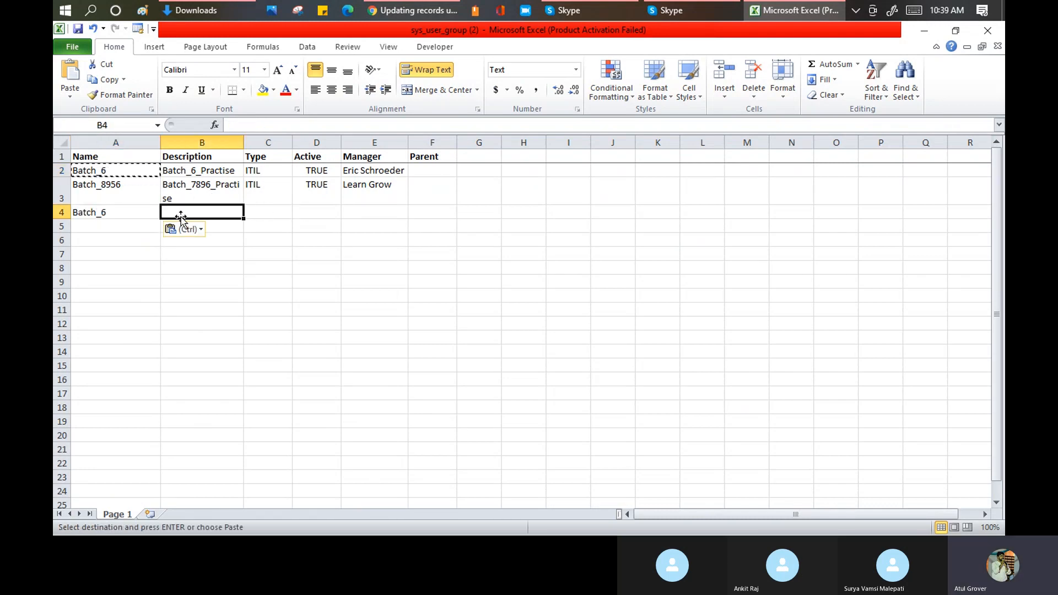
click(361, 210)
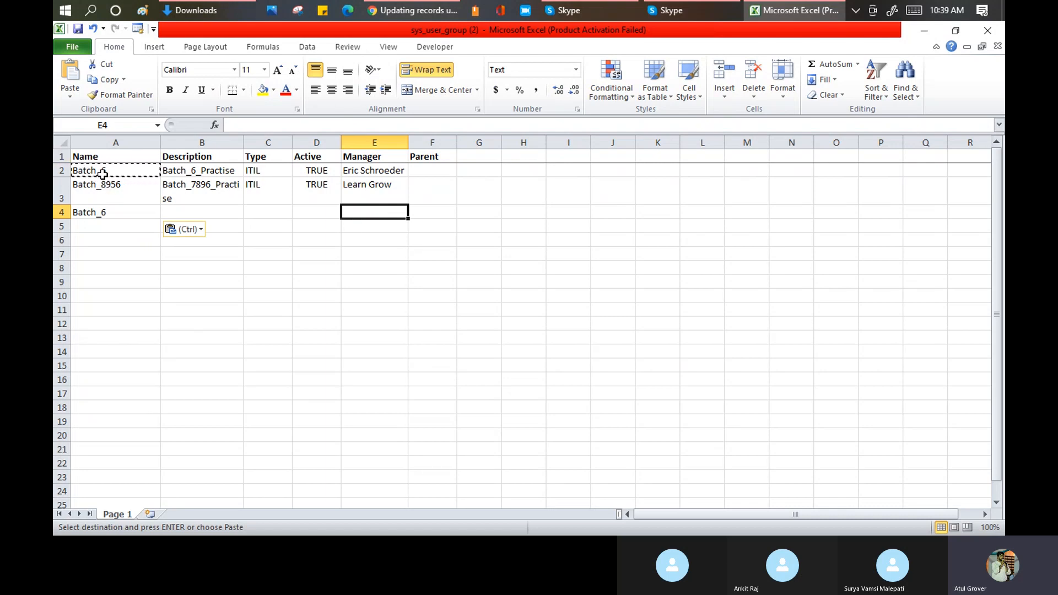
click(99, 142)
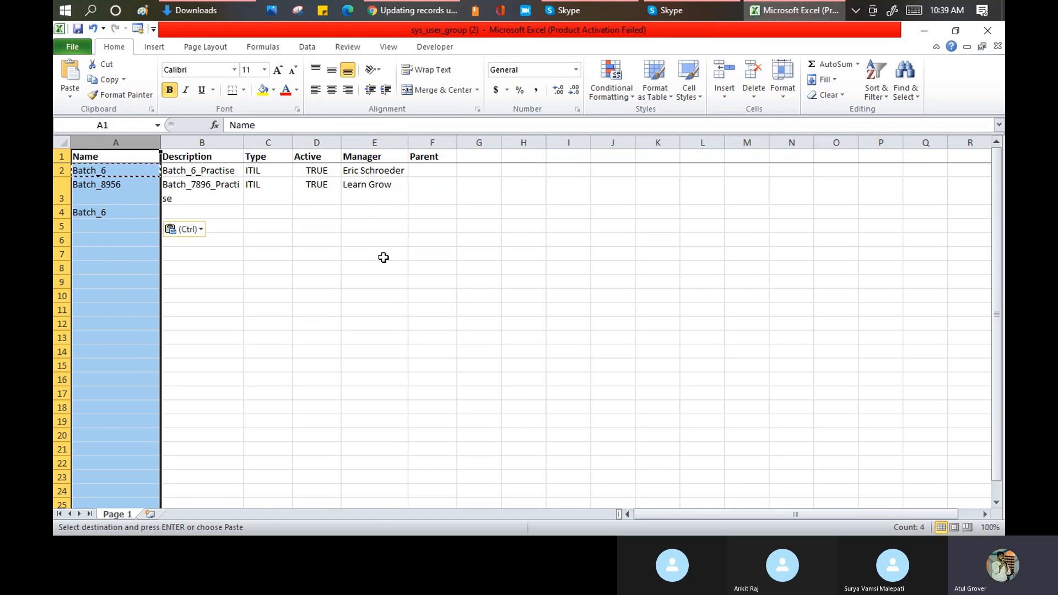
Clear the duplicated group name from cell A4
click(114, 169)
click(112, 214)
key(Delete)
key(Escape)
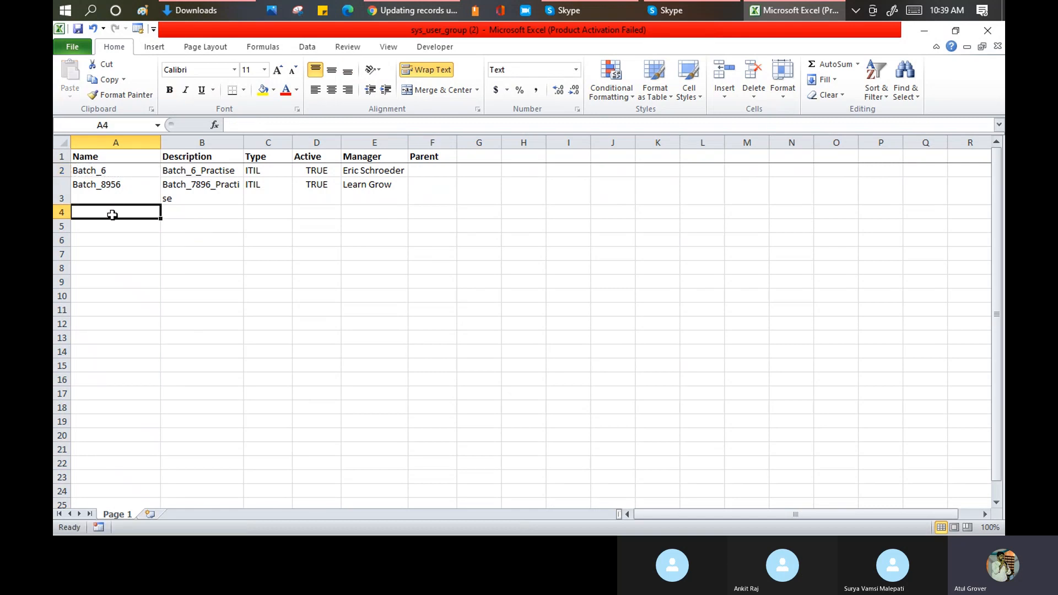
Copy the Batch_8956 group row into row 4 and rename the copied group to Batch_56
click(58, 171)
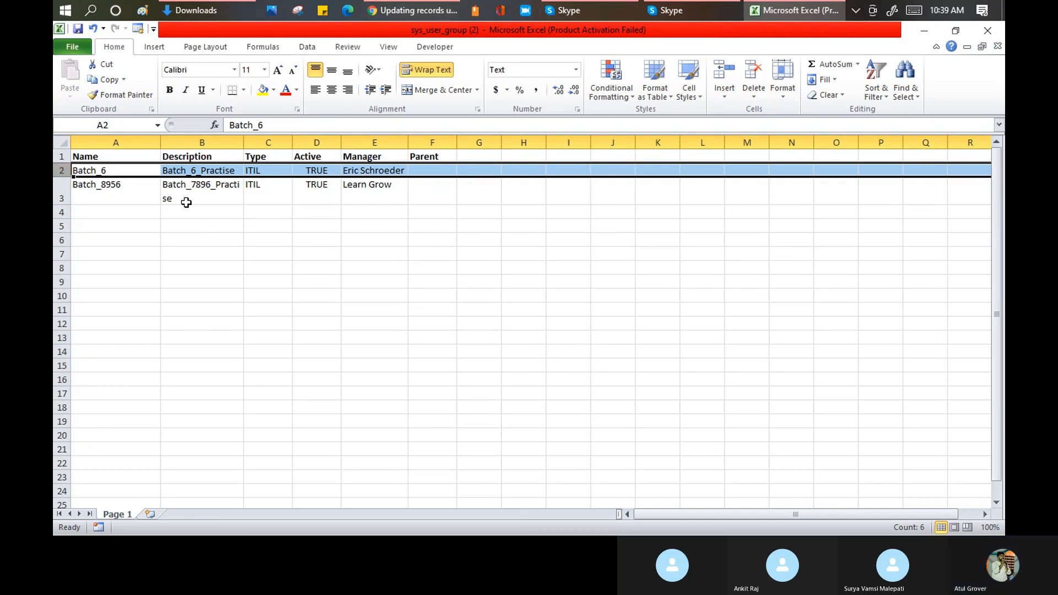
drag(113, 192, 362, 191)
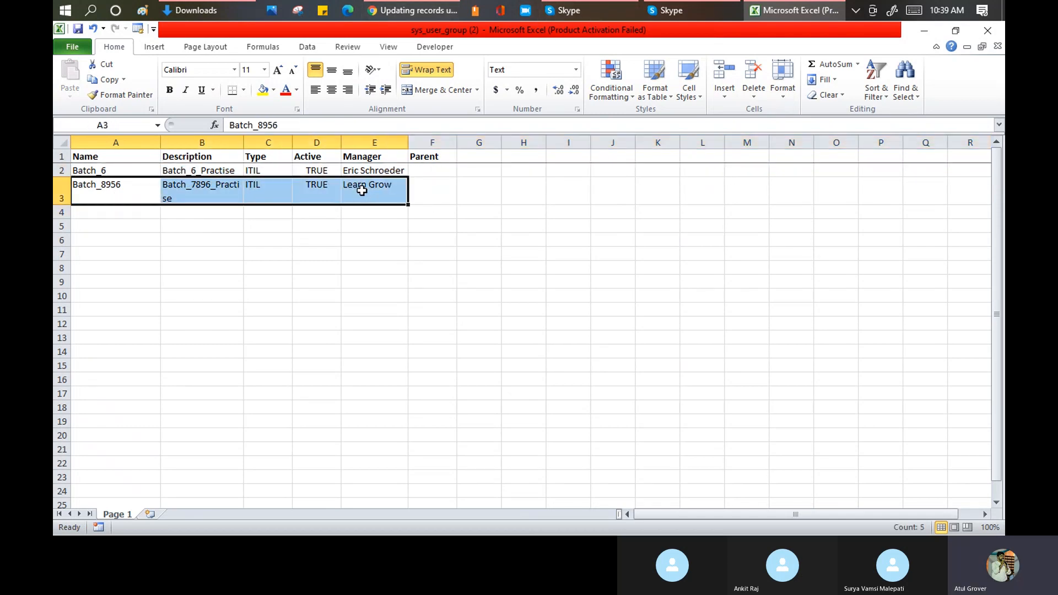
key(ctrl+c)
click(134, 219)
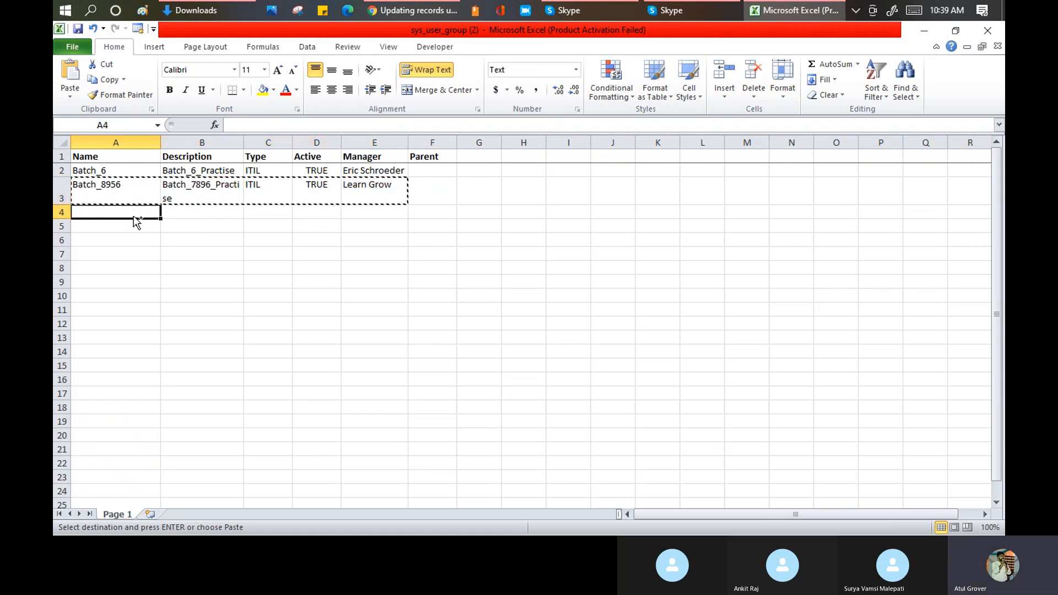
key(ctrl+v)
drag(259, 125, 268, 126)
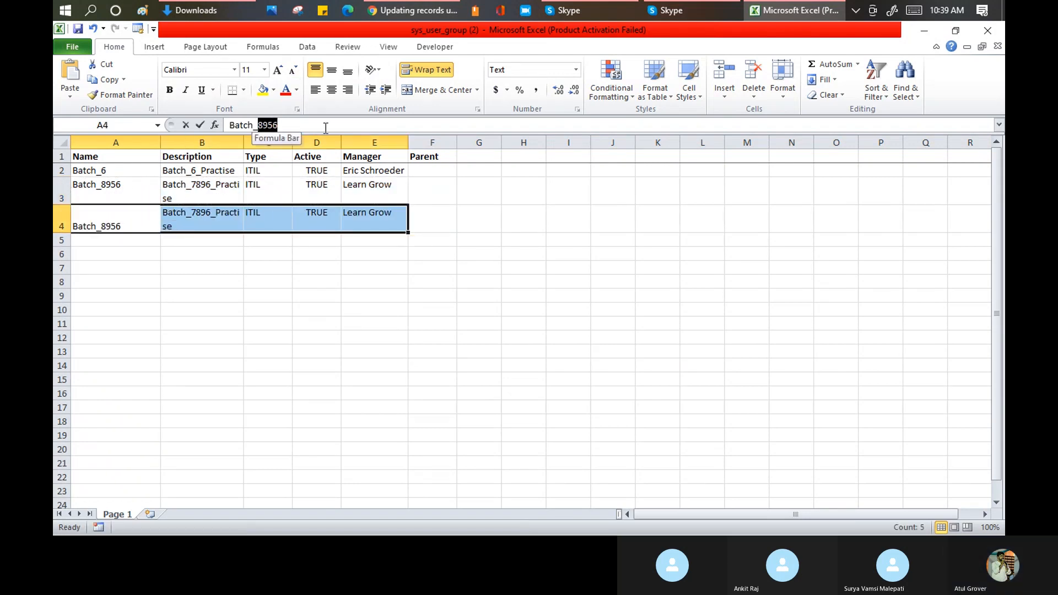
key(BackSpace)
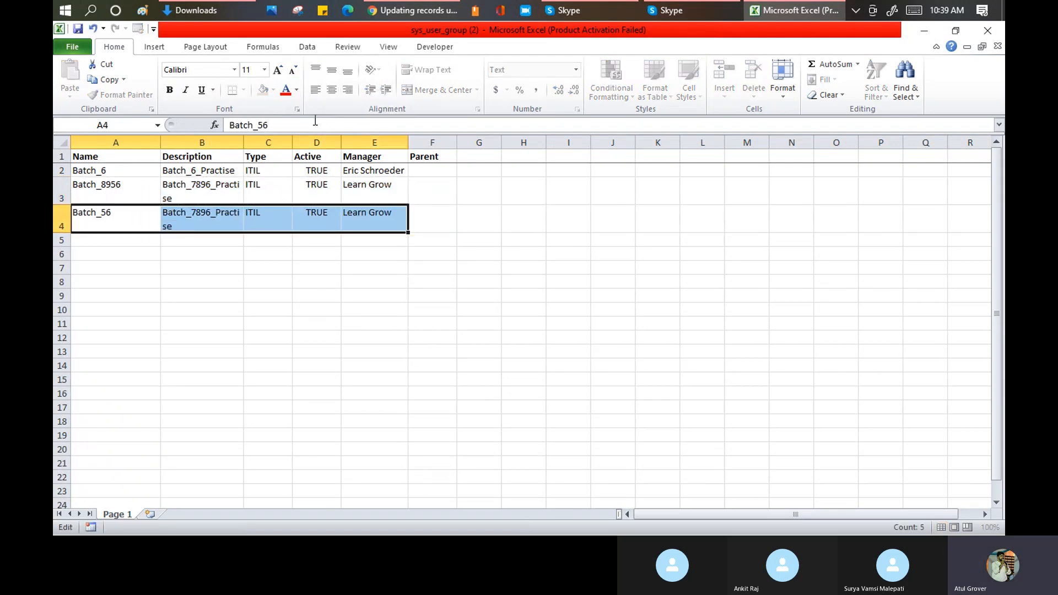
key(Return)
click(369, 221)
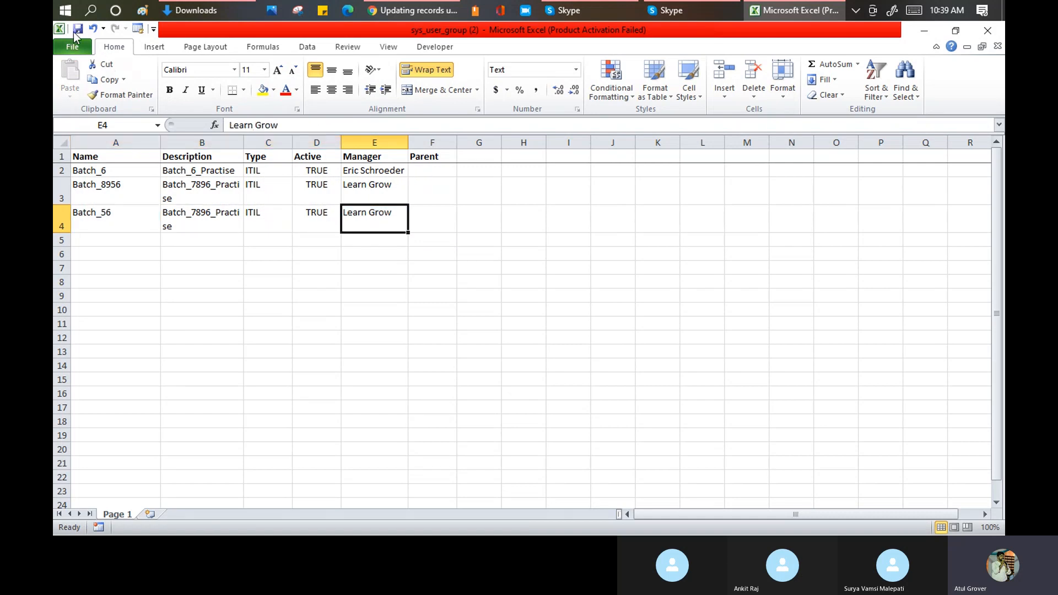
Return to Batch6_Map in the browser and set Coalesce to true for the u_name field map
click(436, 12)
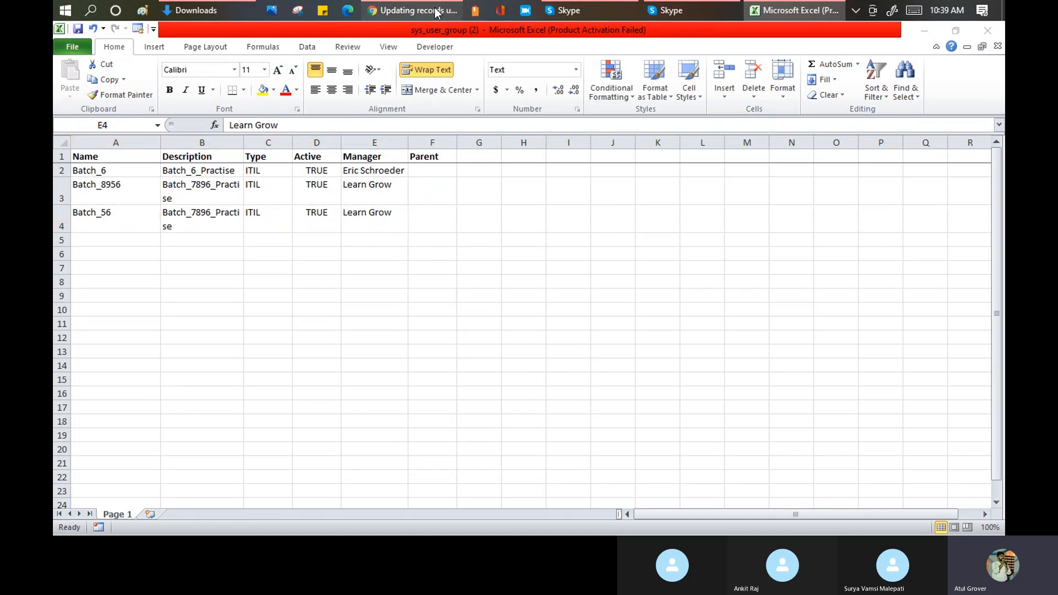
click(82, 33)
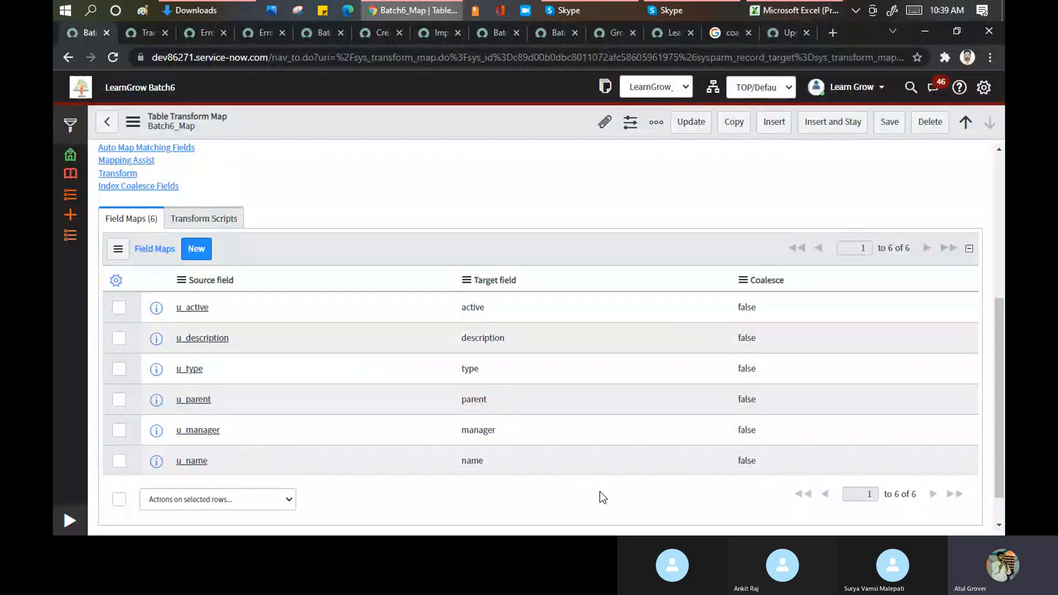
click(765, 462)
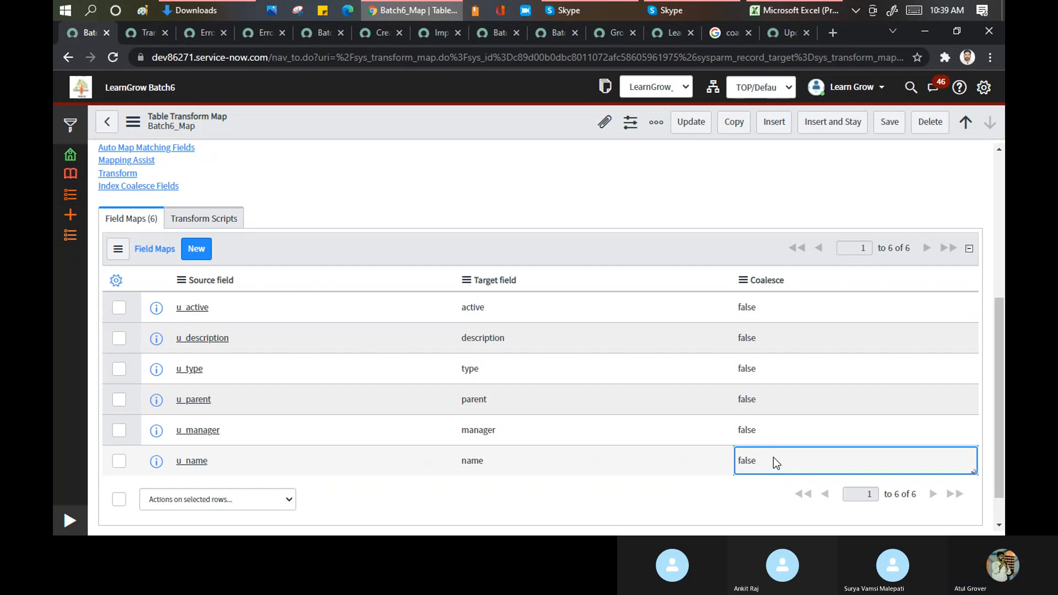
double_click(773, 462)
click(771, 465)
click(764, 484)
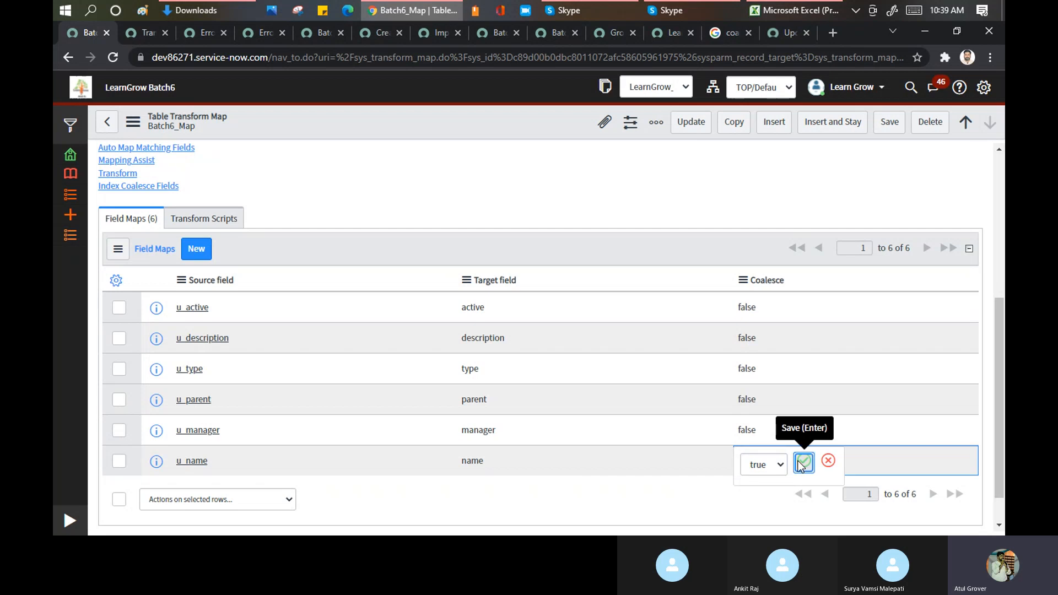
click(804, 461)
Open the u_name field map, save it with Coalesce enabled, and expand the application navigator
scroll(476, 307, down, 6)
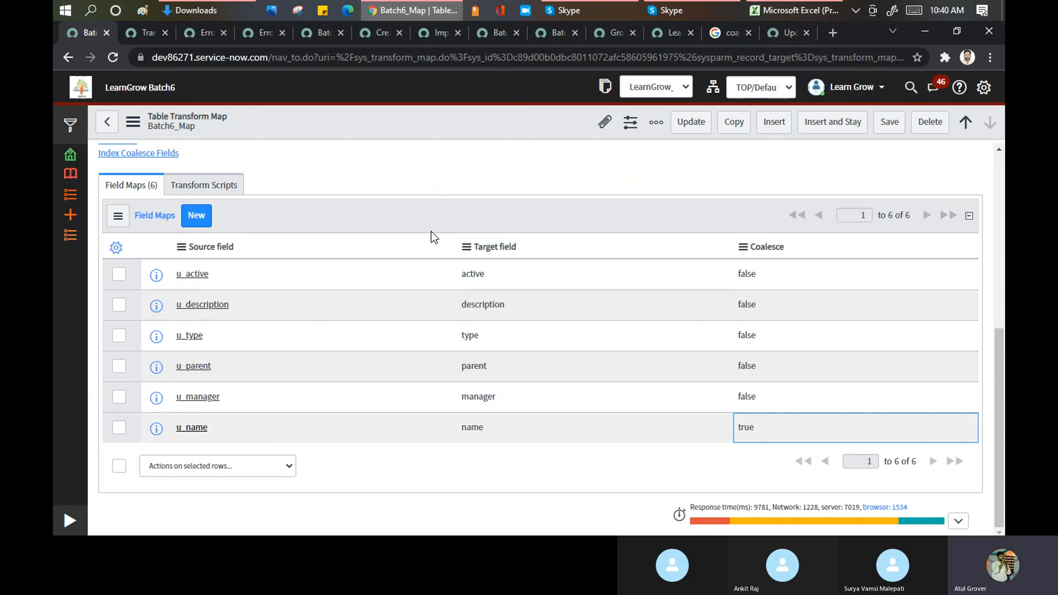
click(691, 122)
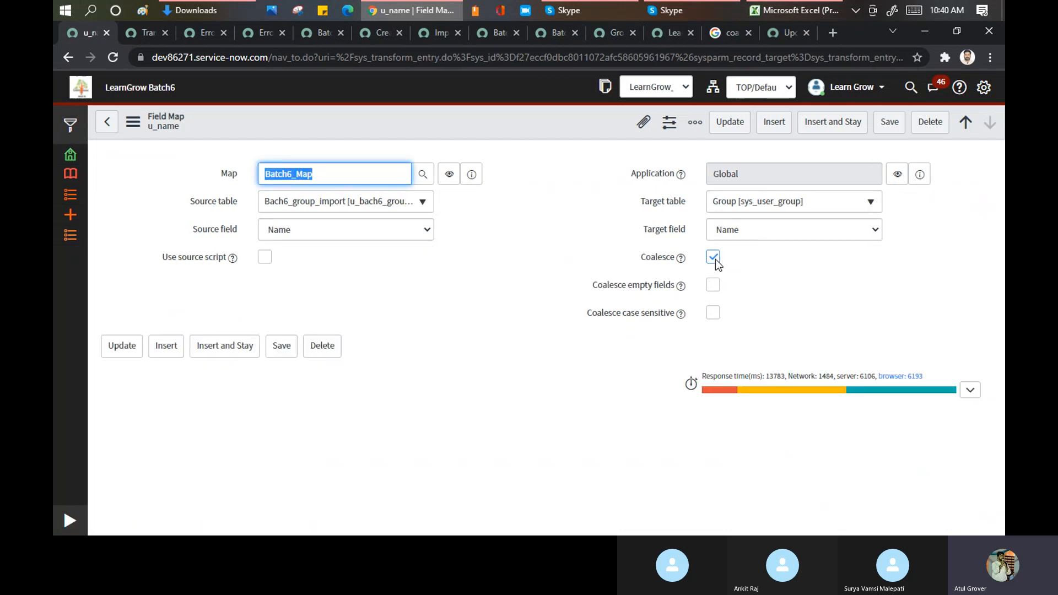
click(893, 130)
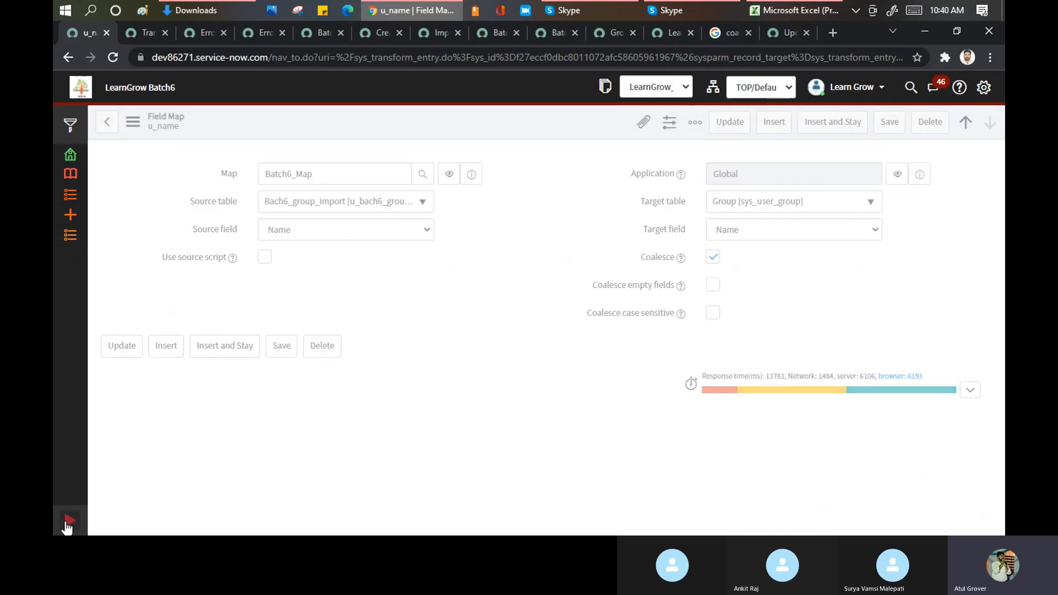
click(68, 521)
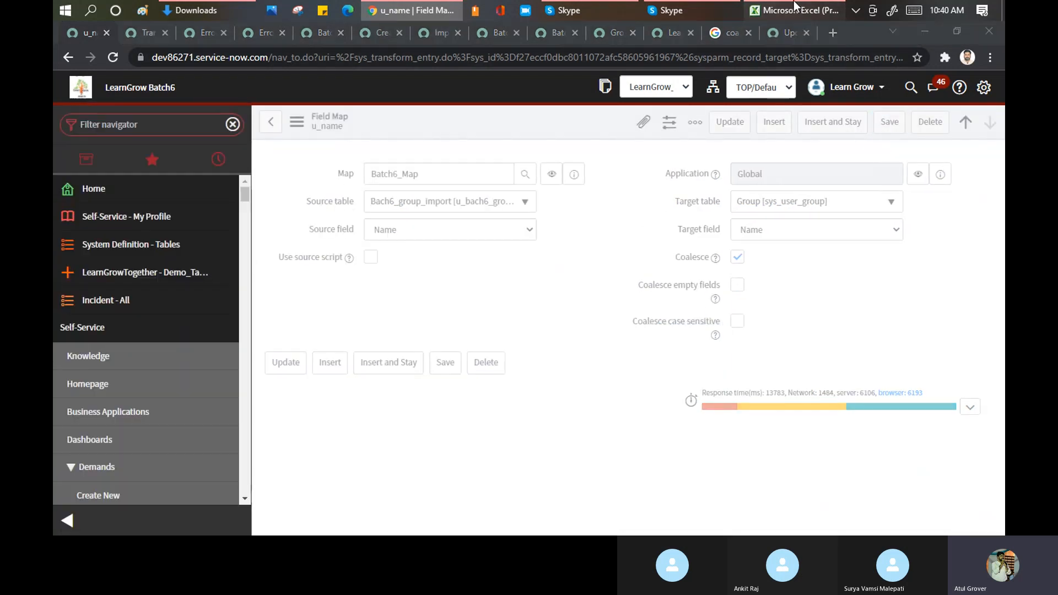
Compare the names and managers of the existing group rows in the Excel workbook, and return to the u_name field map
click(794, 10)
click(101, 170)
click(352, 197)
key(ctrl+c)
click(368, 171)
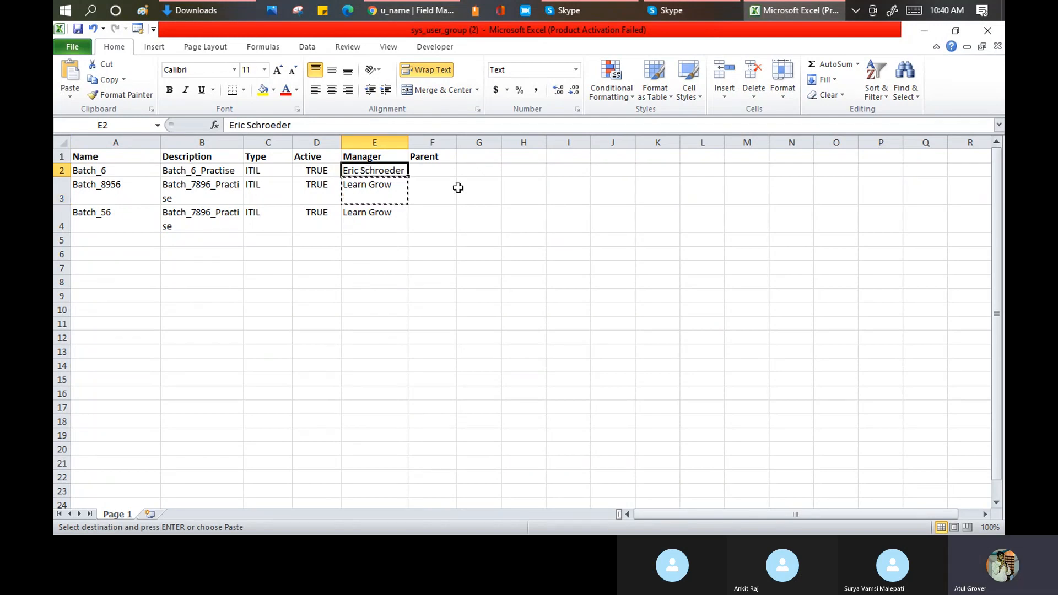
key(Escape)
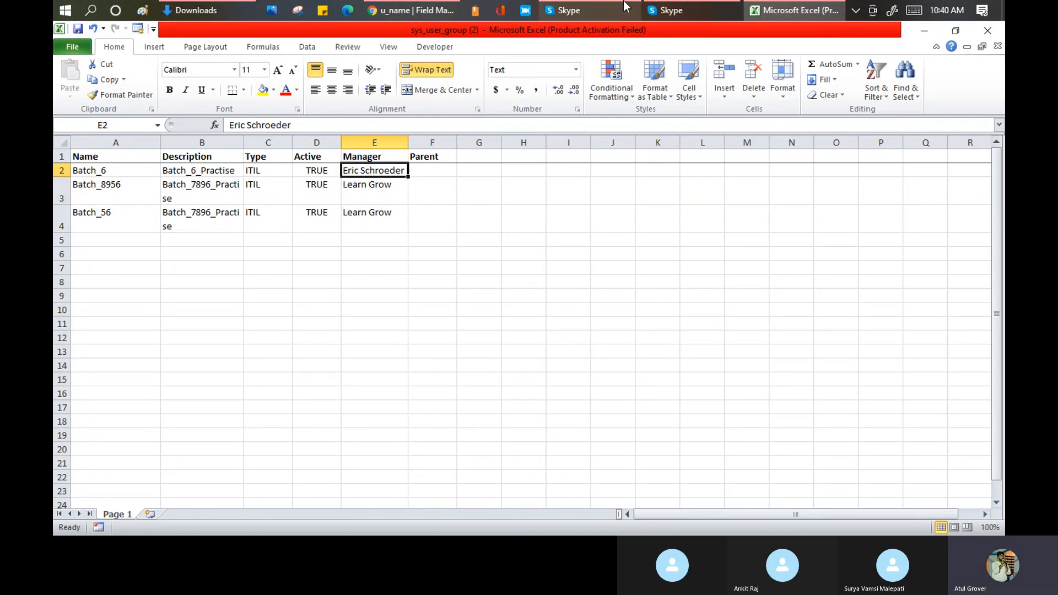
click(410, 12)
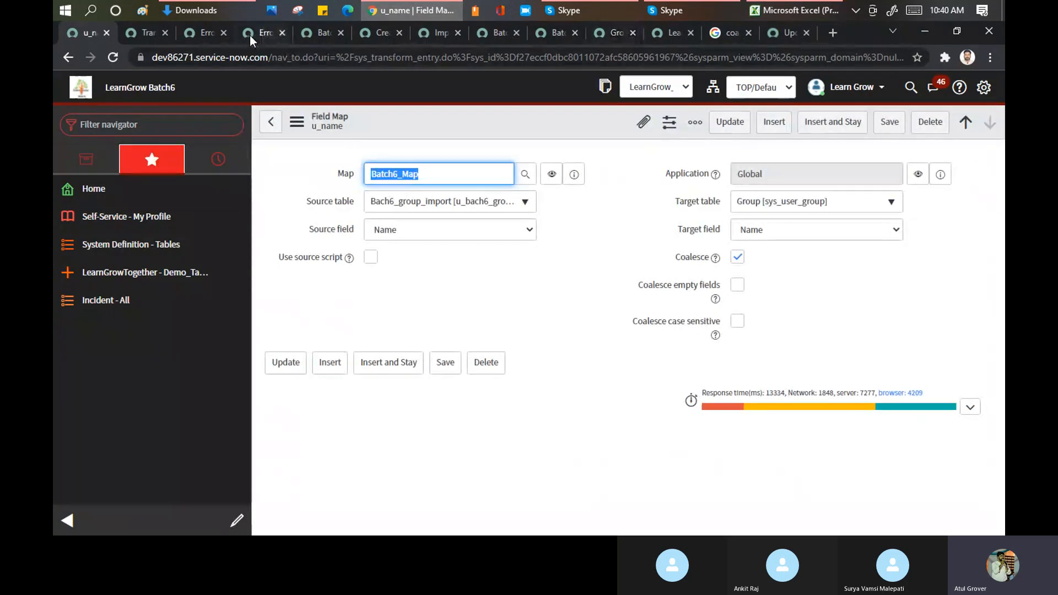
Filter the Groups list to names starting with batch_6
click(612, 33)
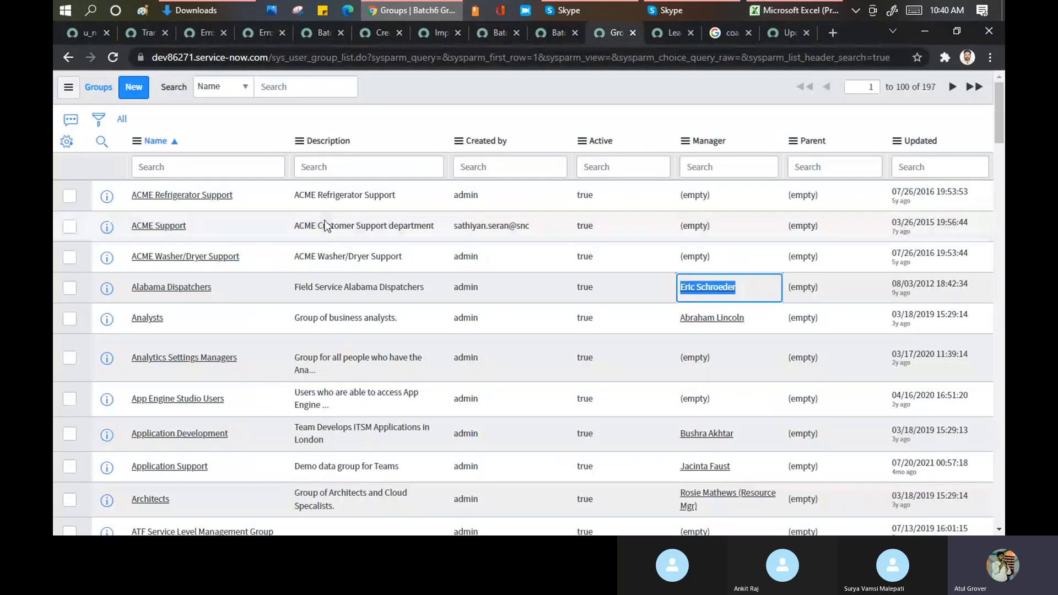
click(198, 161)
text(bat)
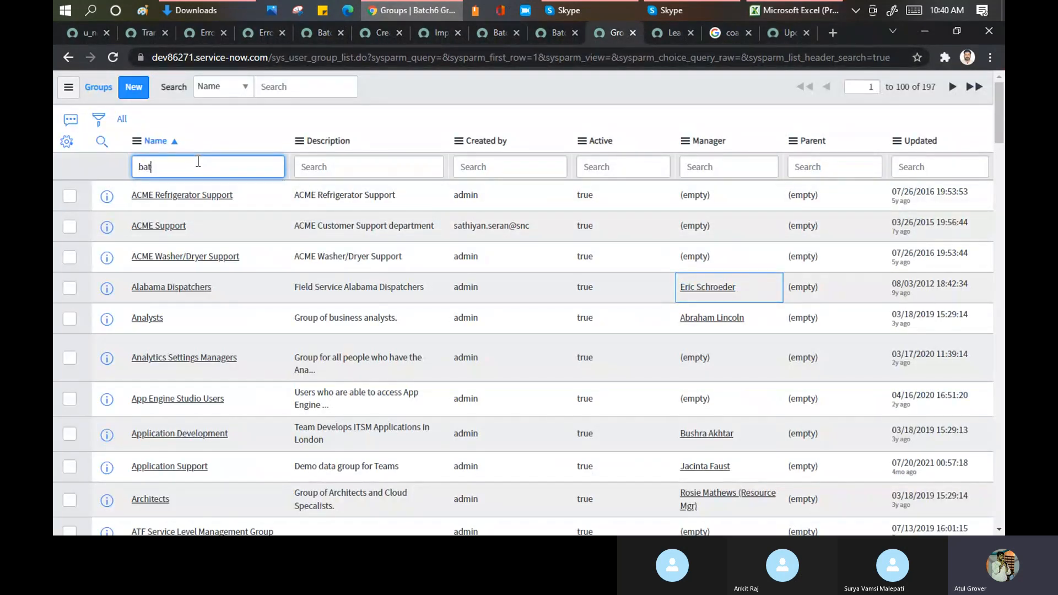
text(ch_)
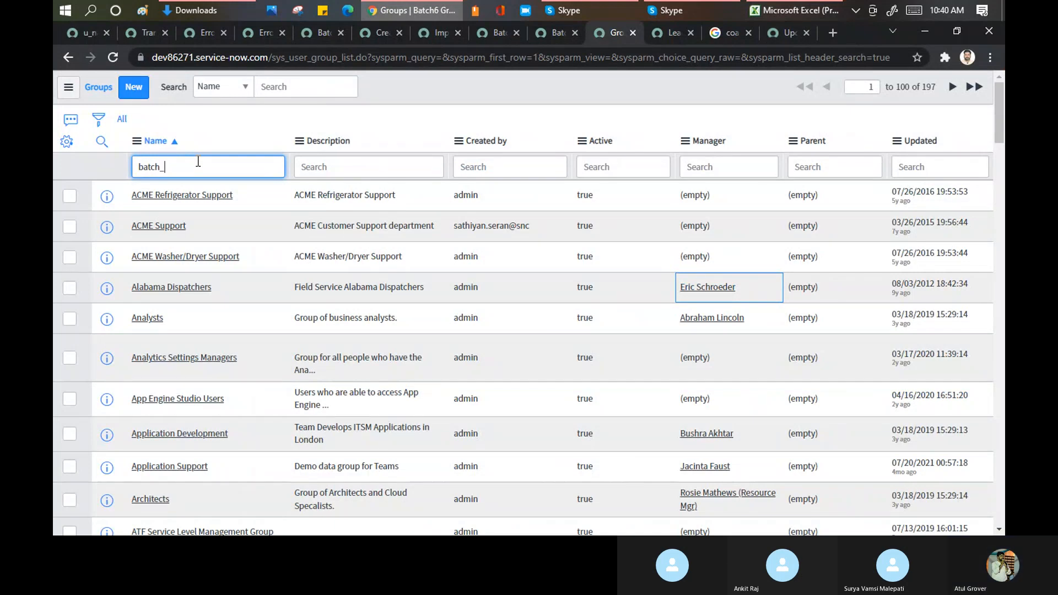
text(6)
key(Return)
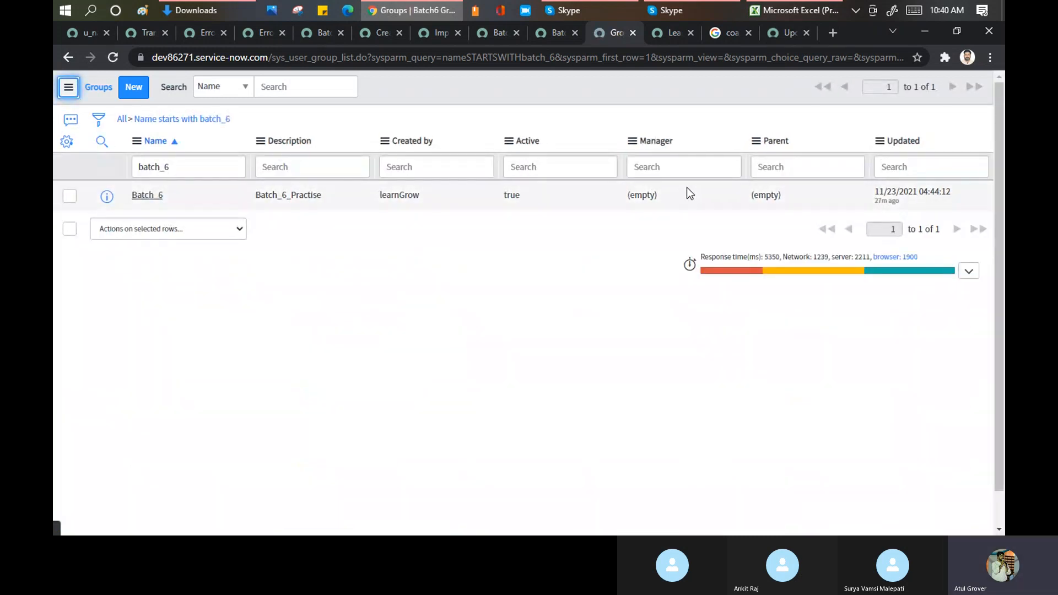
Close the leftover transform, error, import log and Batch6 browser tabs between the u_name field map and the Groups list
click(144, 33)
click(164, 33)
click(164, 33)
click(162, 33)
click(161, 33)
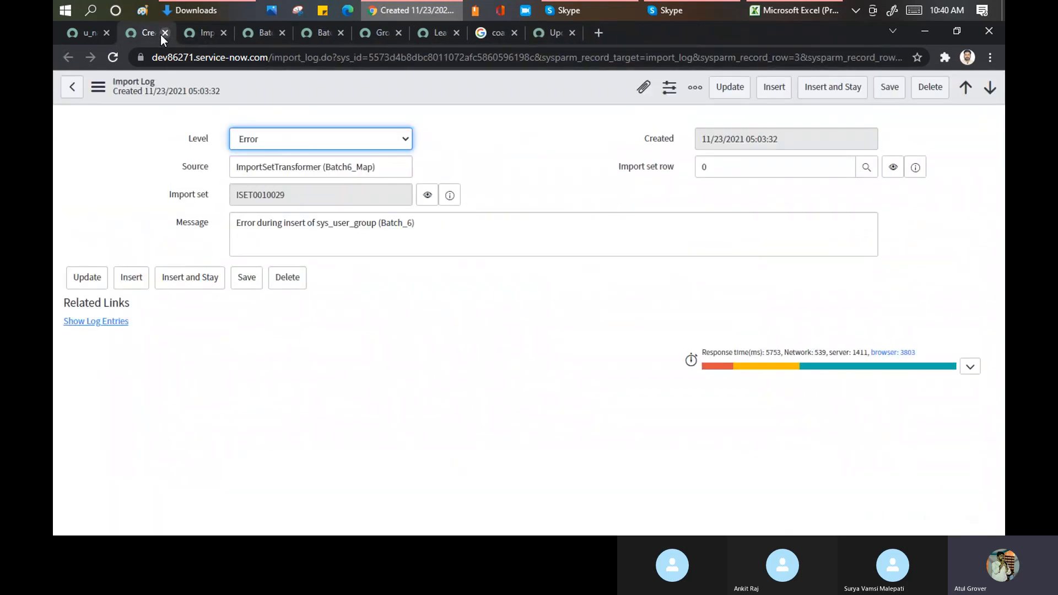
click(160, 35)
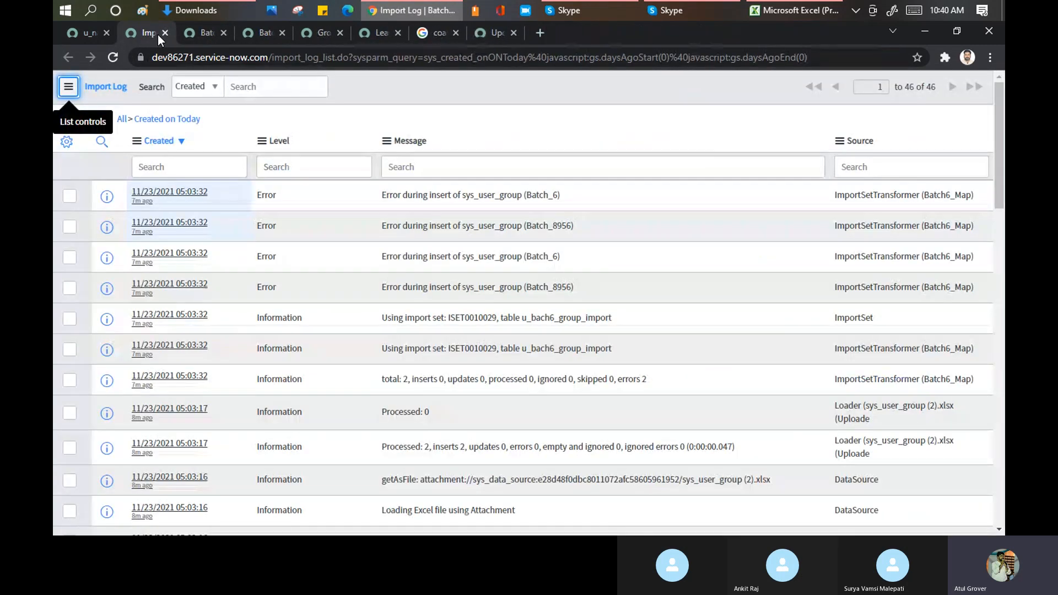
click(163, 33)
click(160, 31)
click(163, 32)
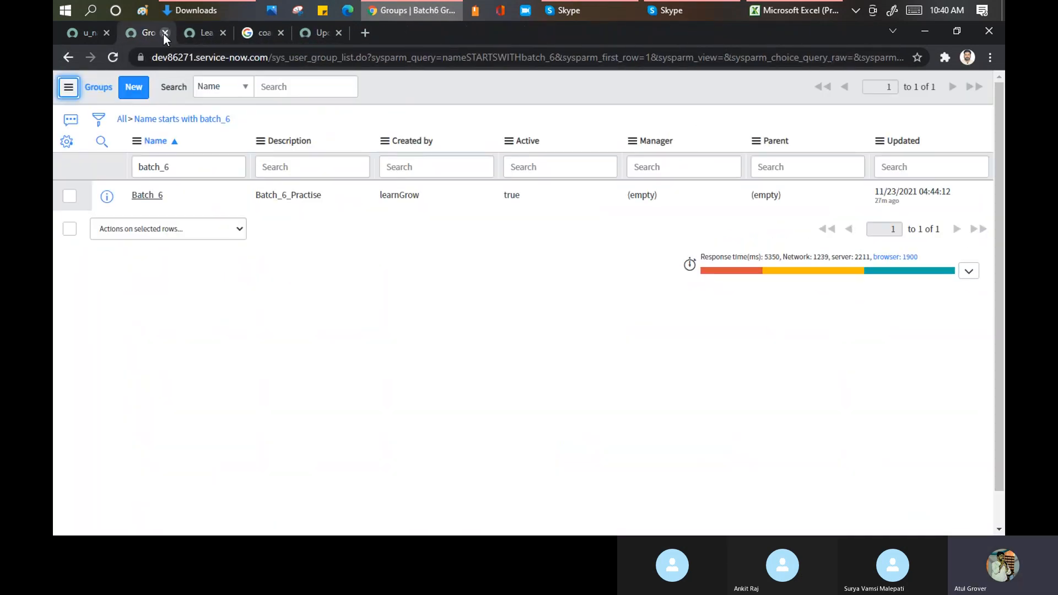
Switch to the Excel workbook and review the names and managers of the Batch_6, Batch_8956 and Batch_56 rows
click(794, 11)
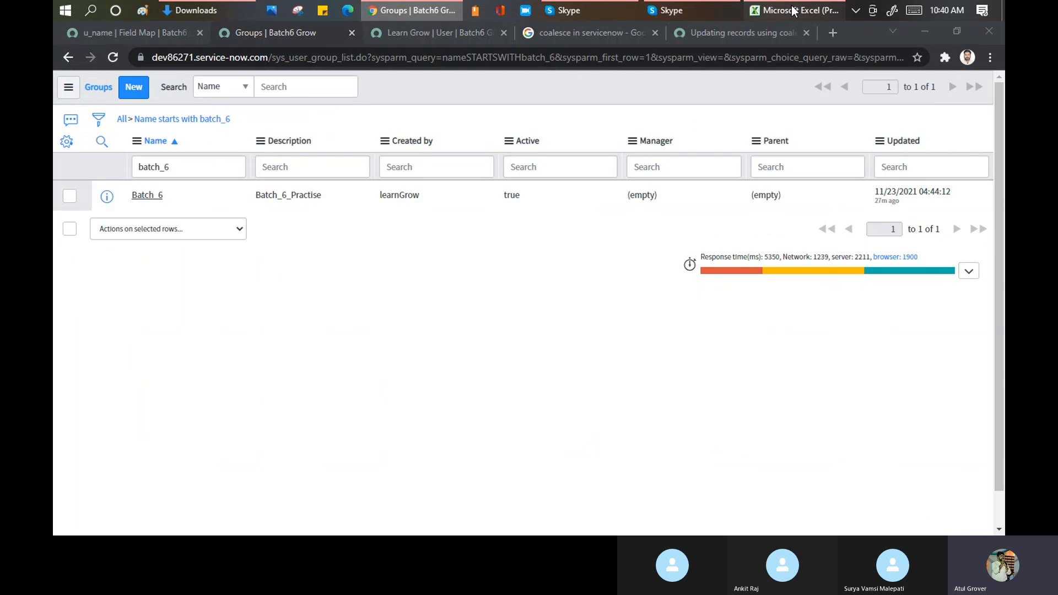
click(110, 172)
click(113, 191)
click(116, 214)
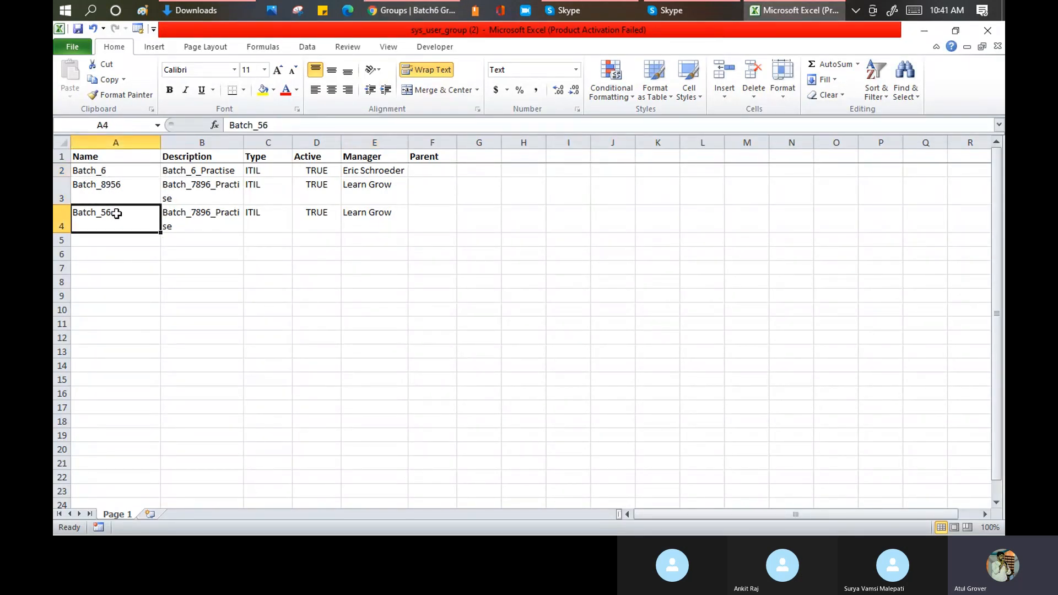
click(126, 170)
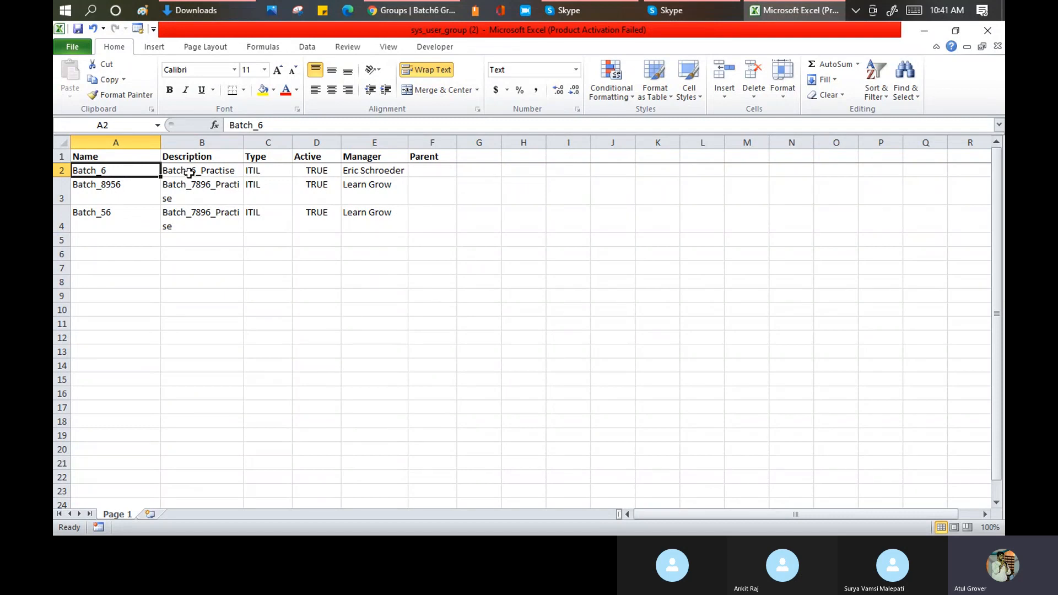
click(366, 168)
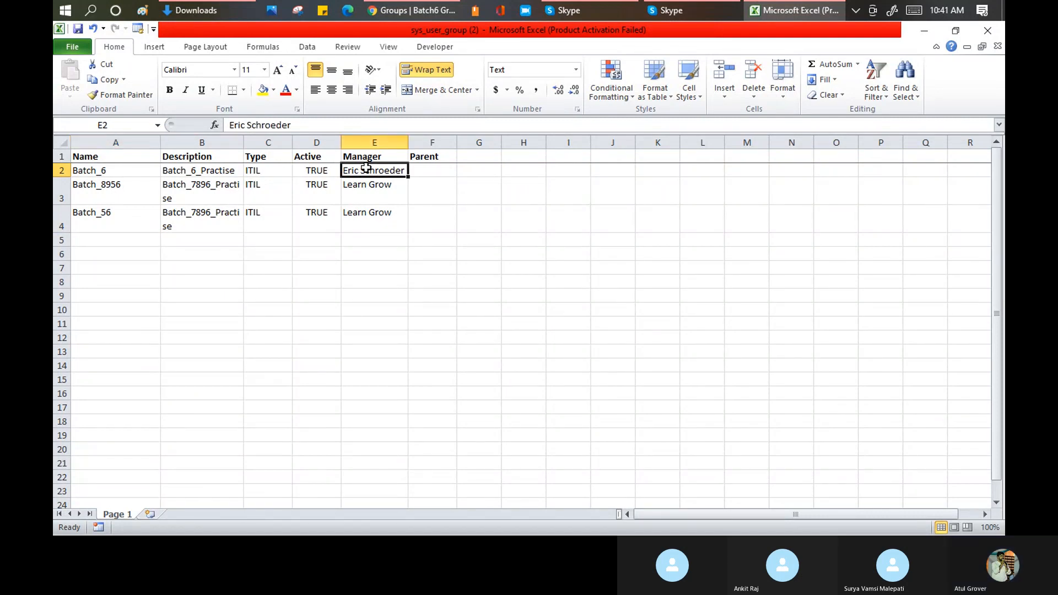
drag(116, 190, 378, 190)
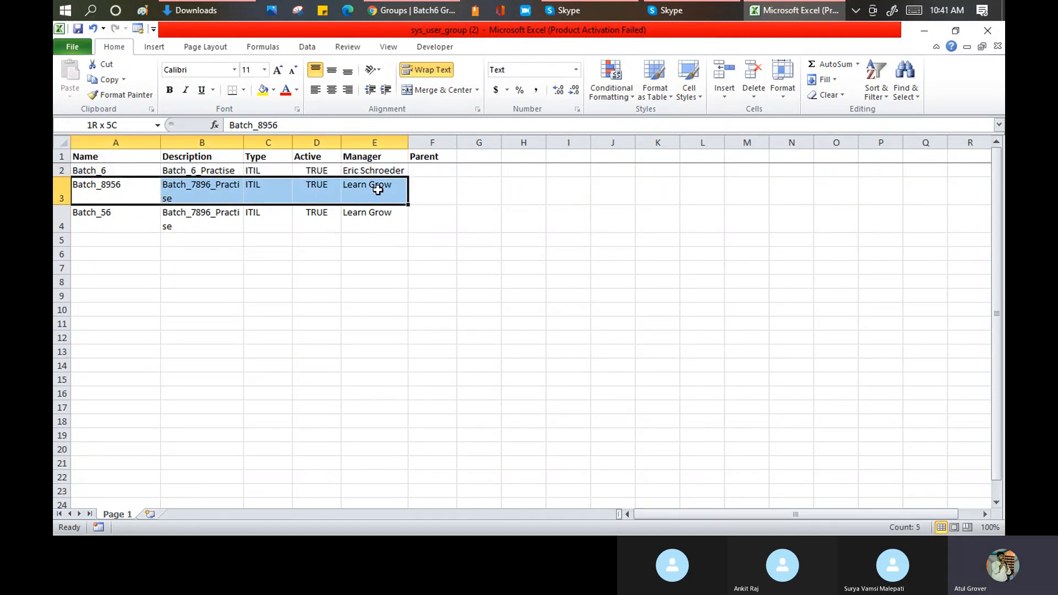
drag(106, 221, 356, 214)
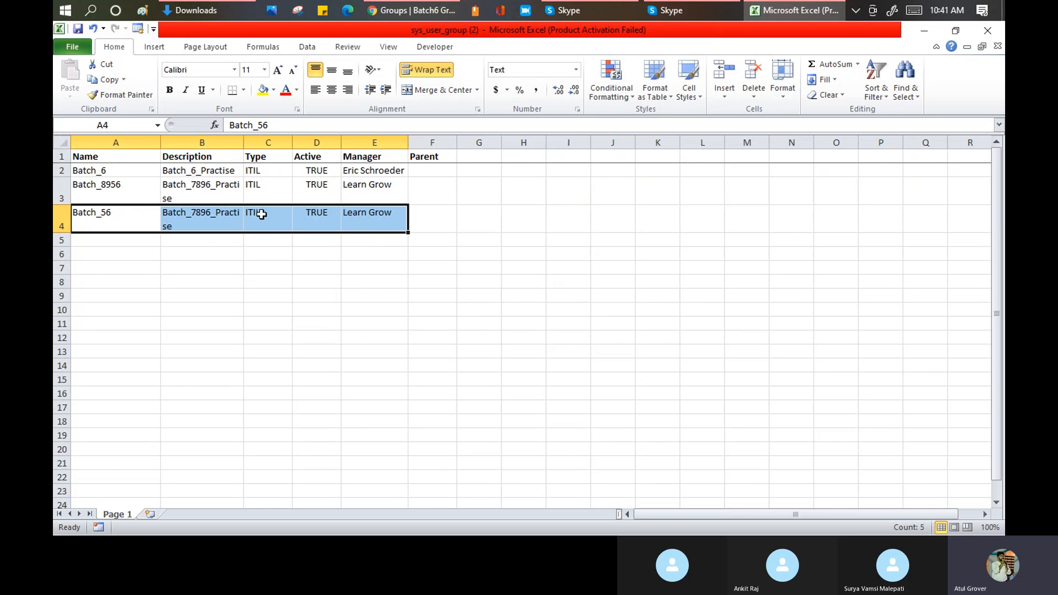
click(122, 142)
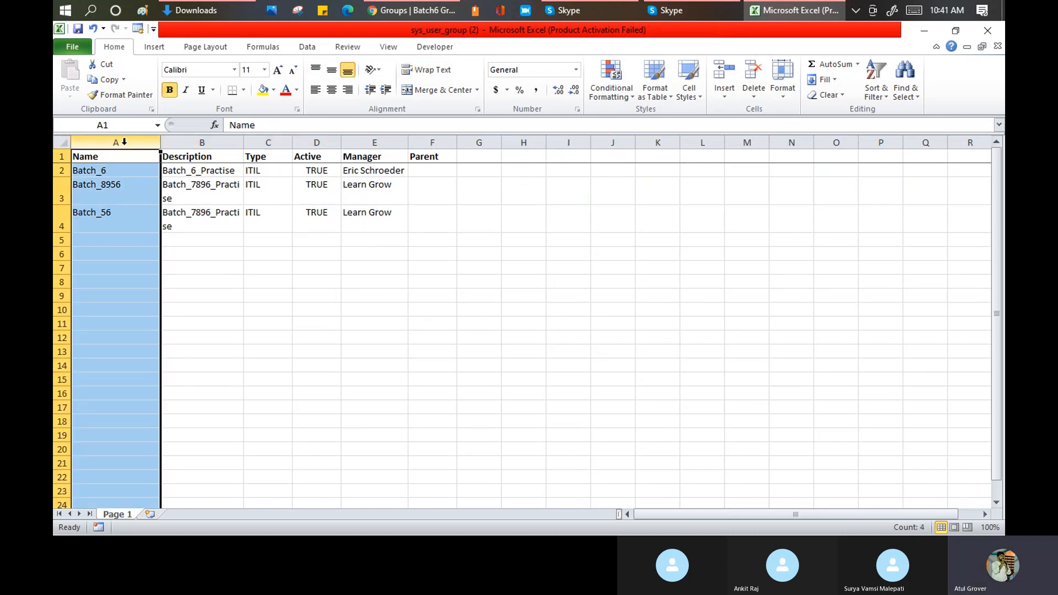
Return to ServiceNow in the browser and open the Load Data form by searching the navigator for load data
click(401, 11)
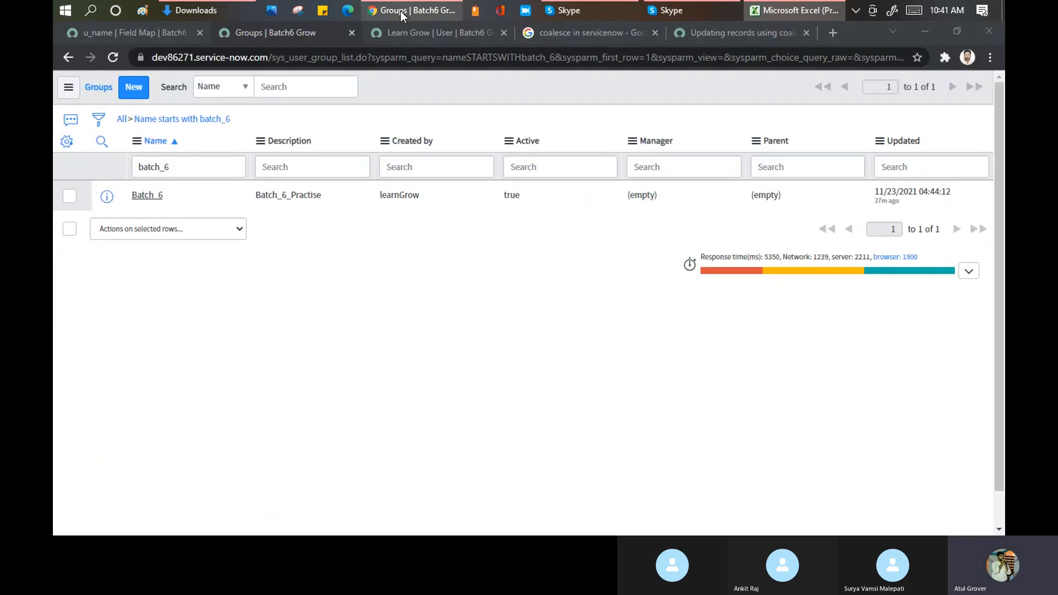
click(161, 34)
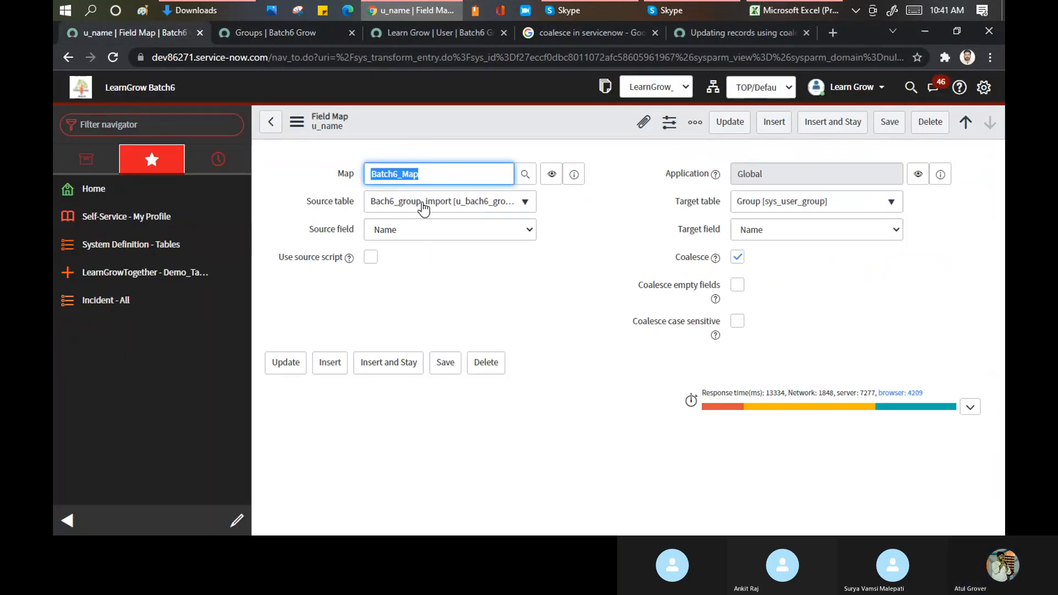
click(140, 130)
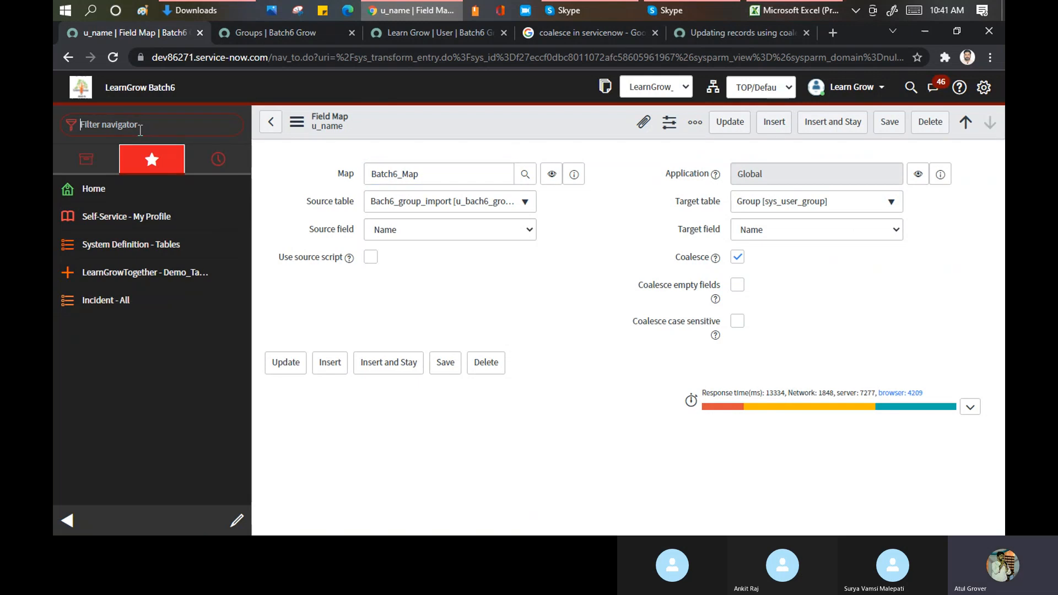
text(load data)
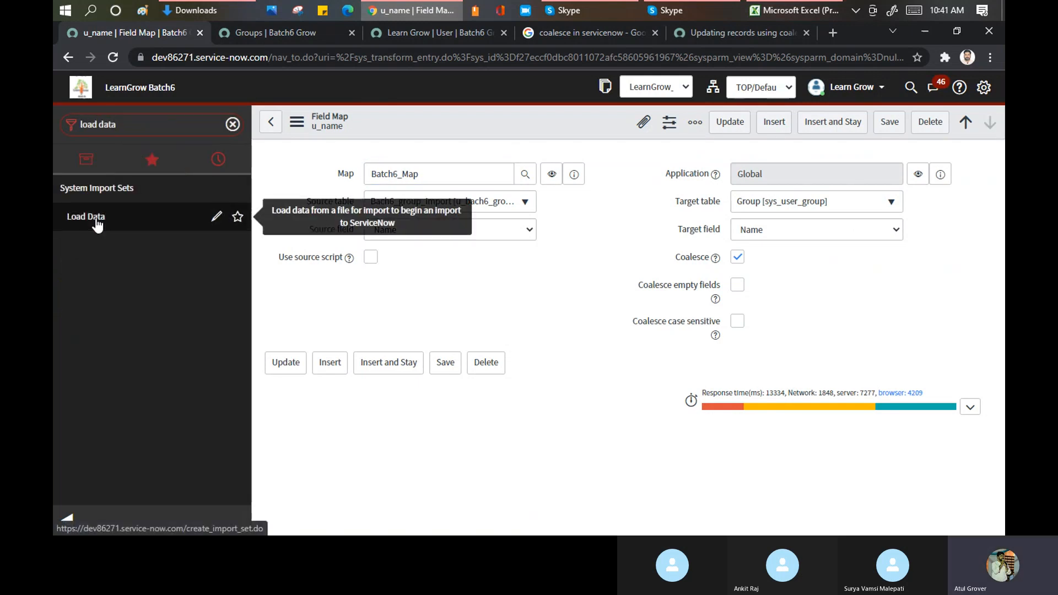
click(96, 218)
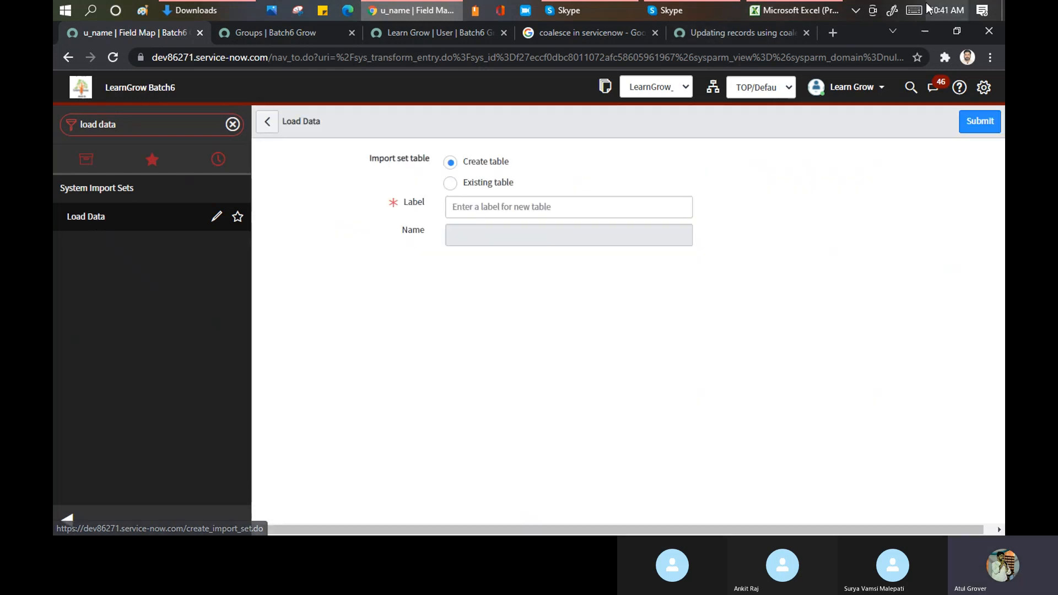
Recheck the three group names in the Name column of the Excel workbook
click(766, 13)
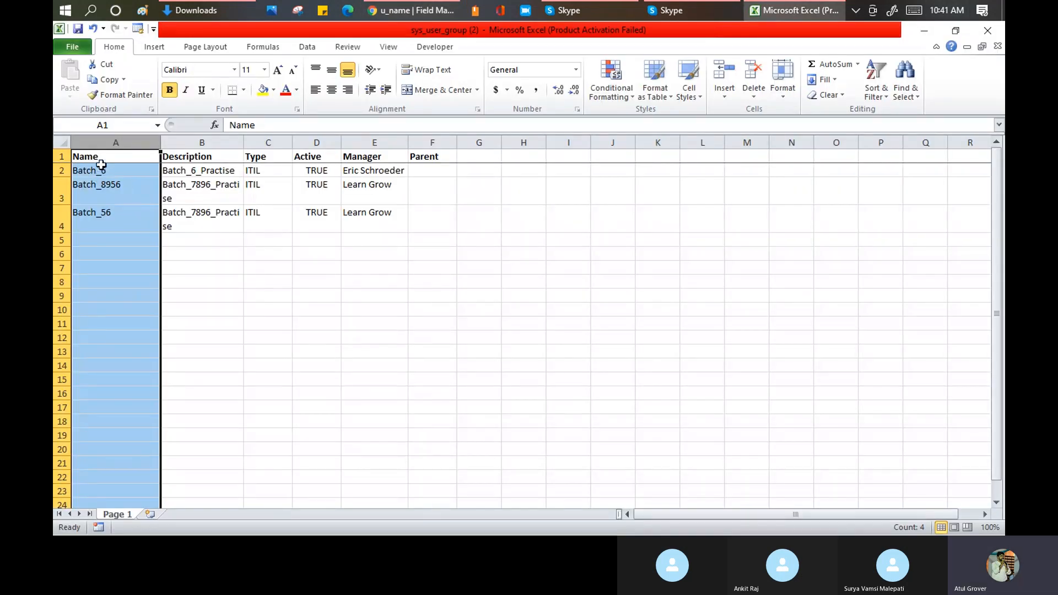
drag(101, 170, 116, 229)
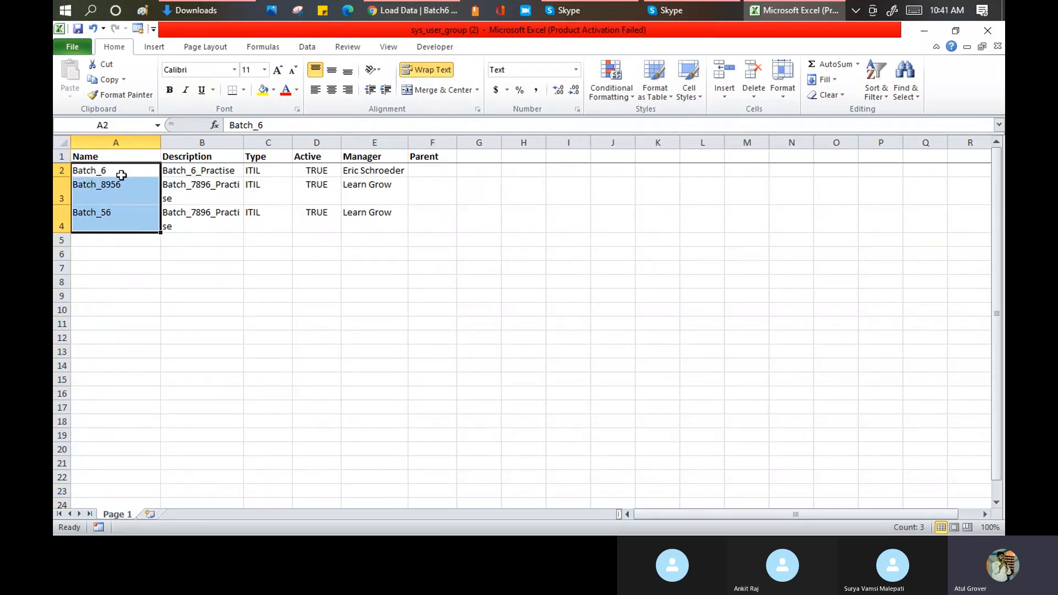
click(119, 172)
click(131, 197)
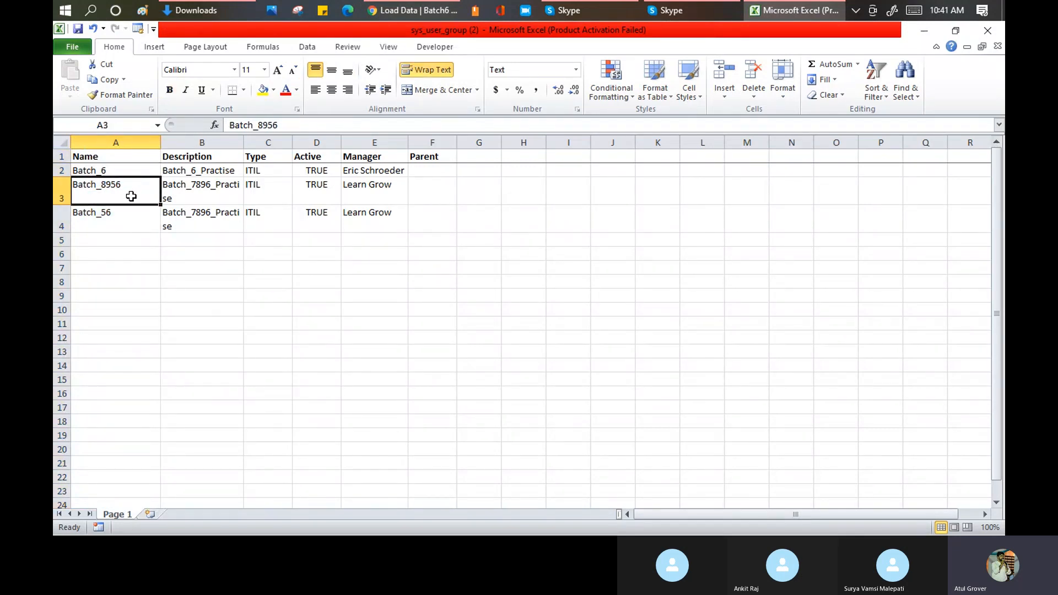
click(130, 215)
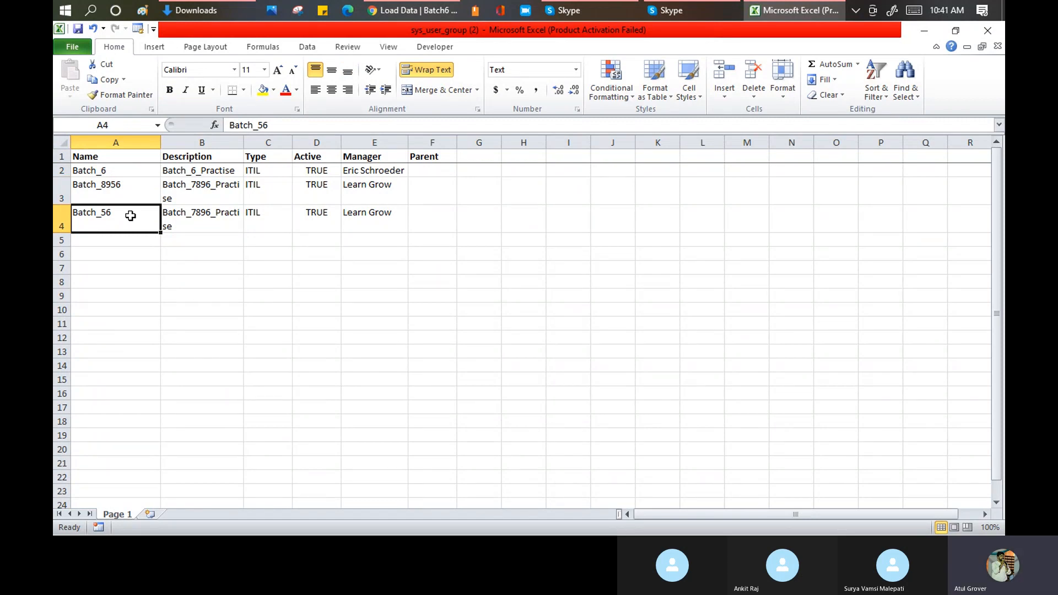
Load sys_user_group (2).xlsx from Downloads into the existing Bach6_group_import table, using sheet number 1 and header row 1
click(393, 10)
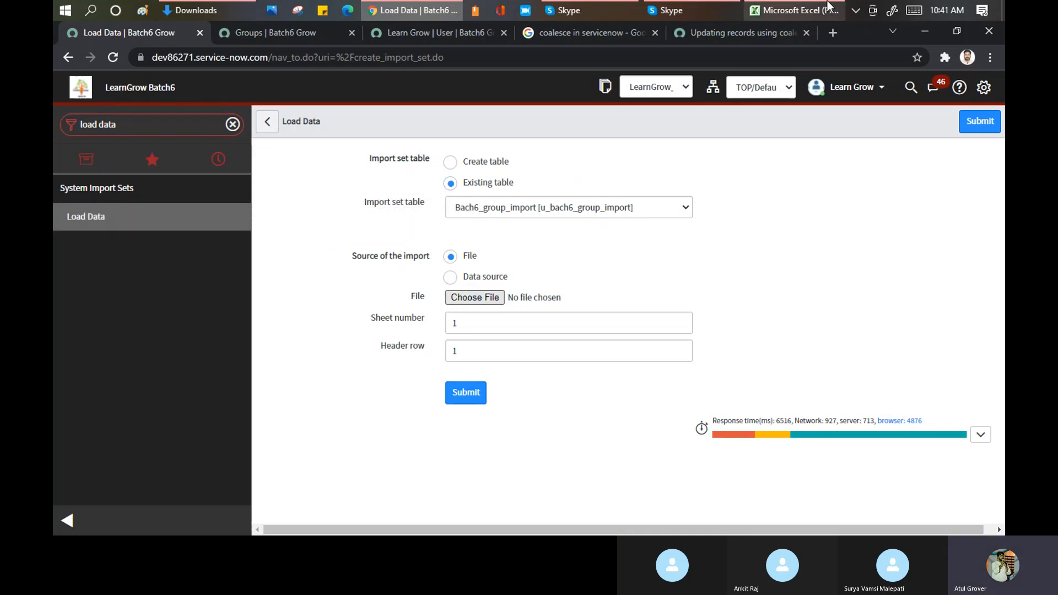
click(792, 12)
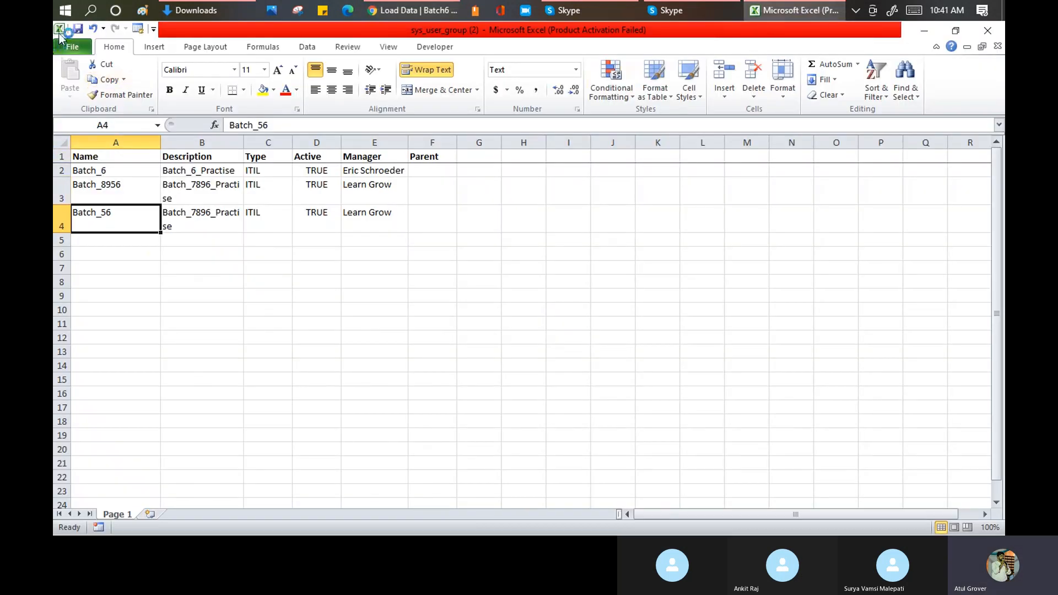
click(427, 11)
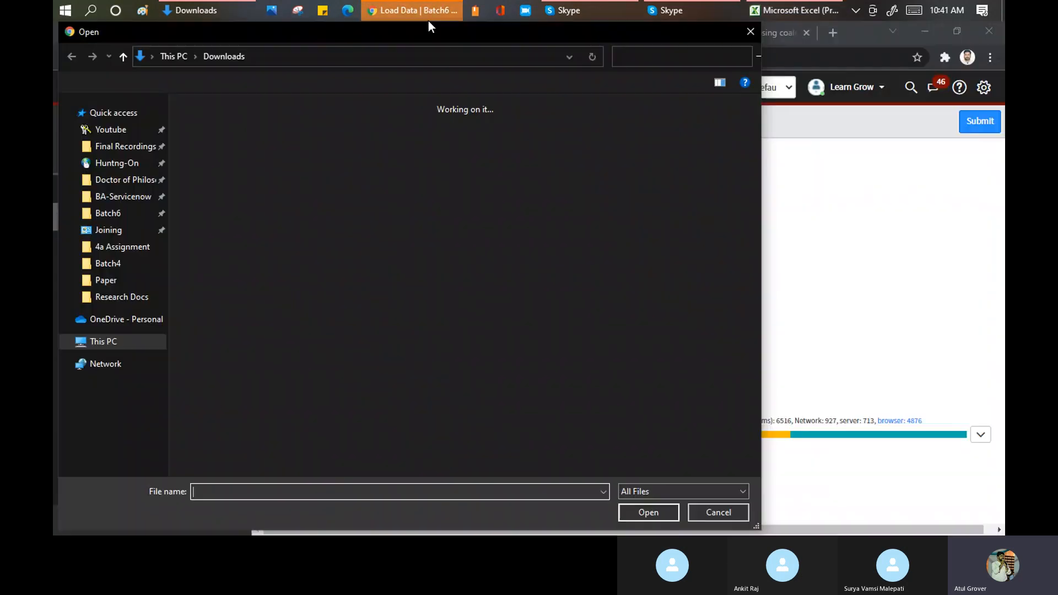
click(270, 134)
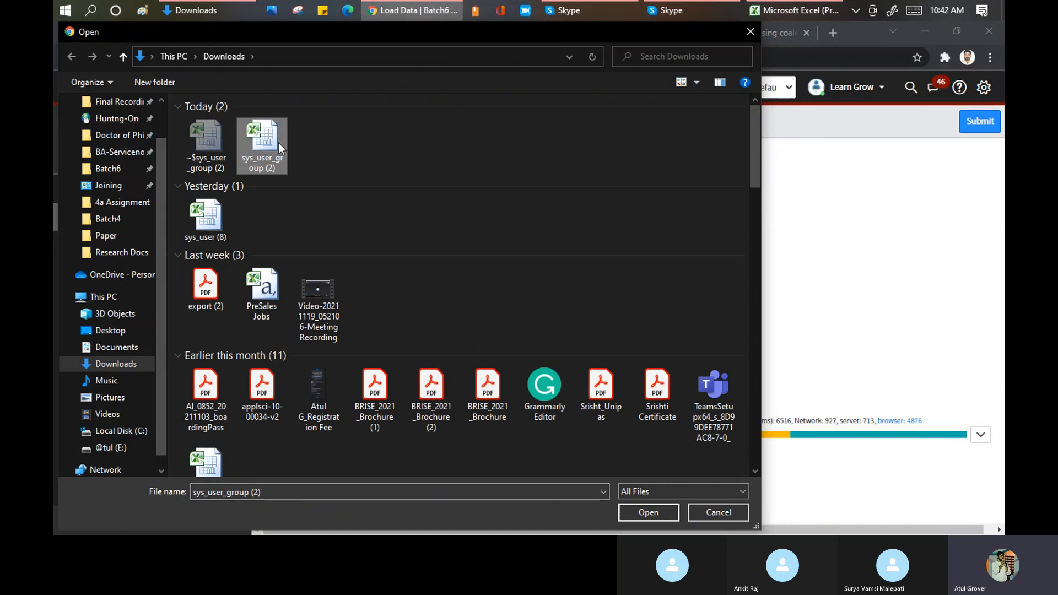
click(632, 512)
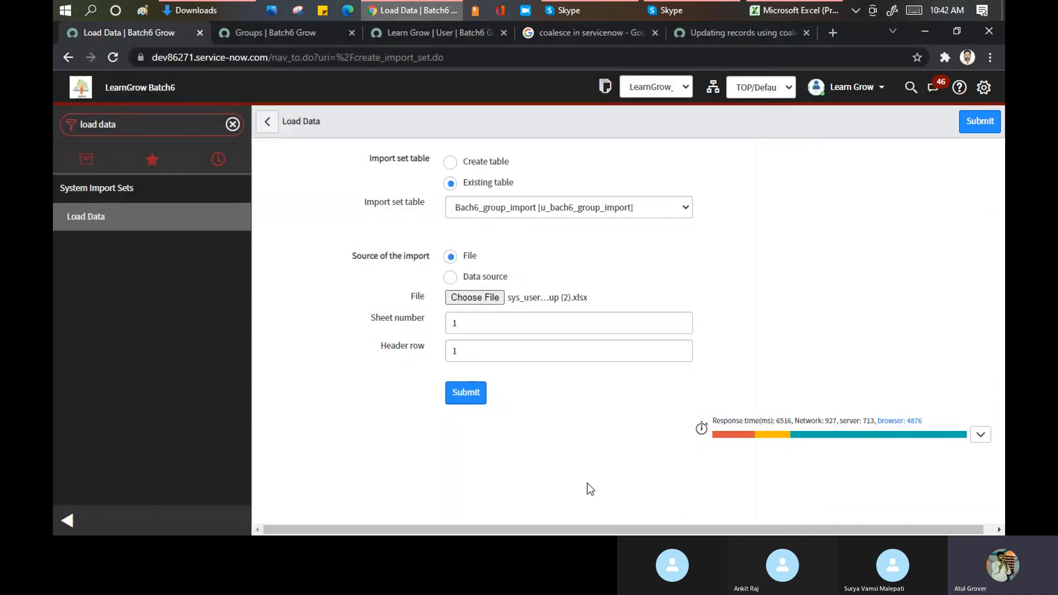
click(468, 393)
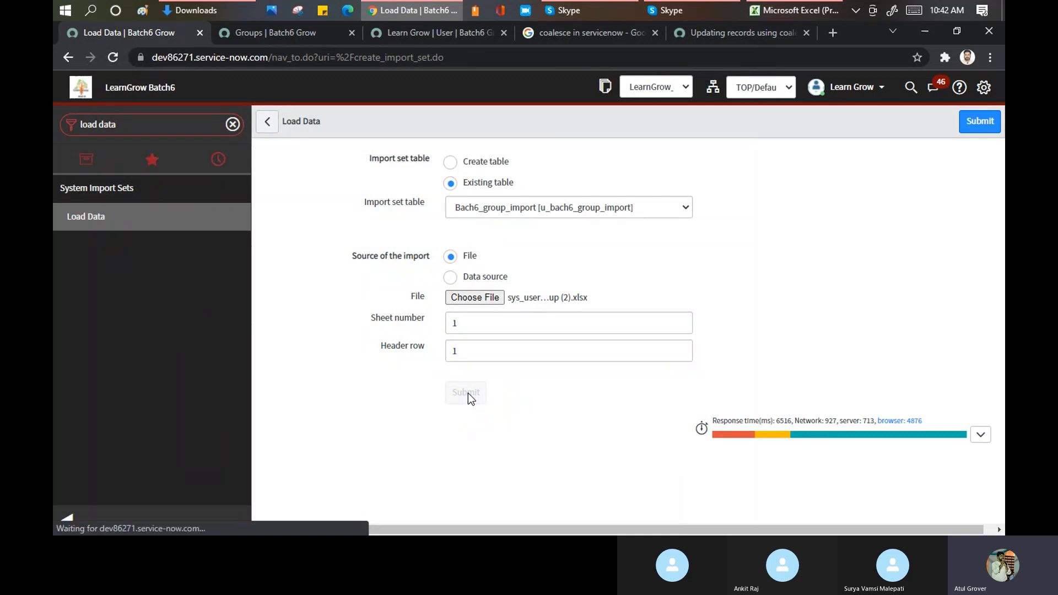
Check the import's processed and insert counts, and run the transform on the loaded import set with Batch6_Map
click(401, 190)
drag(402, 189, 435, 190)
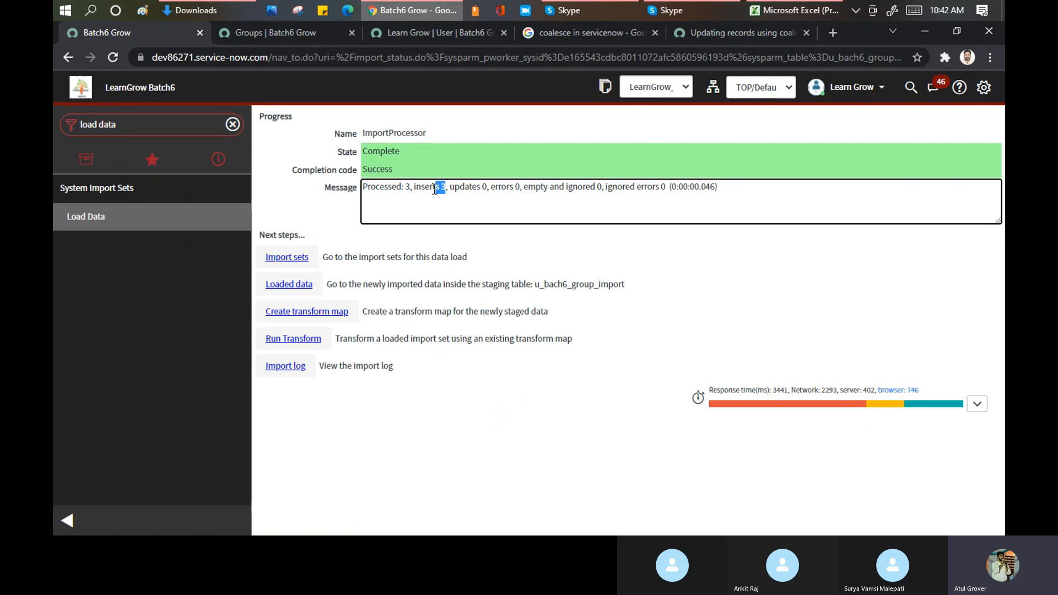
click(304, 339)
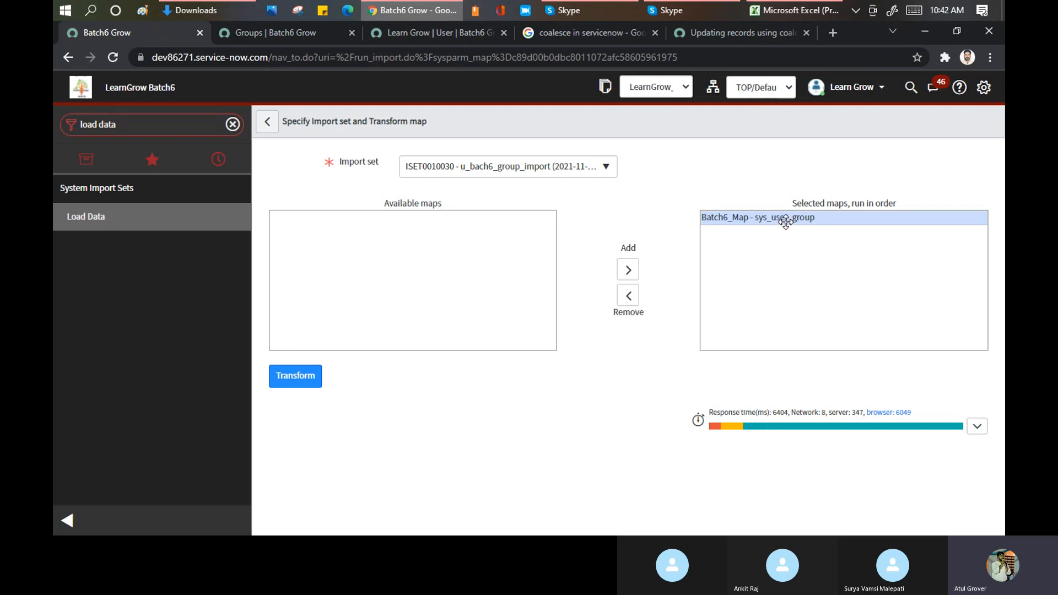
click(297, 383)
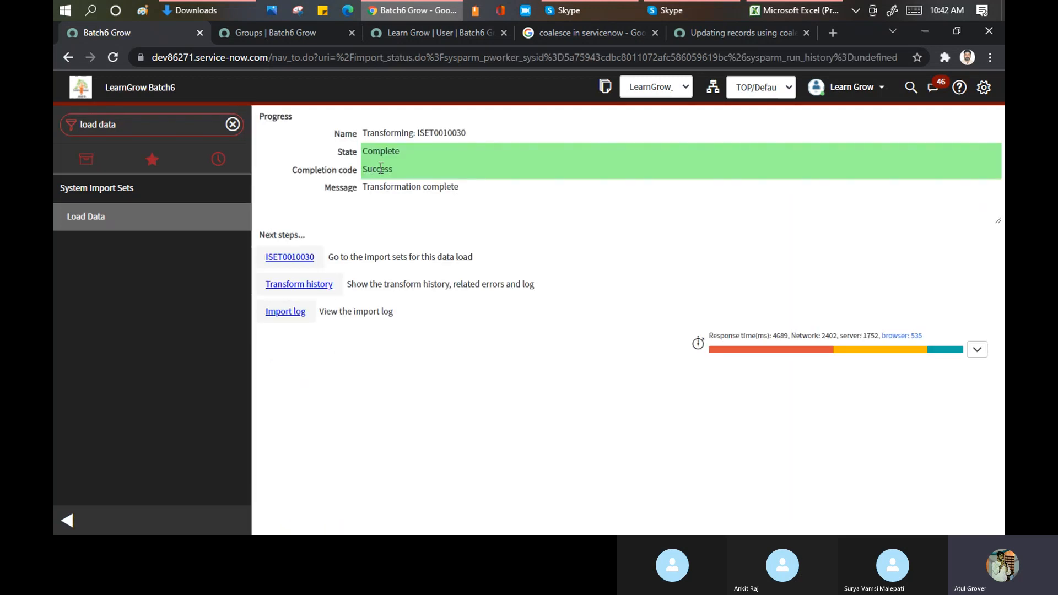
Open the transform history in a separate browser tab and examine the run's total, inserts and updates
middle_click(290, 294)
click(250, 28)
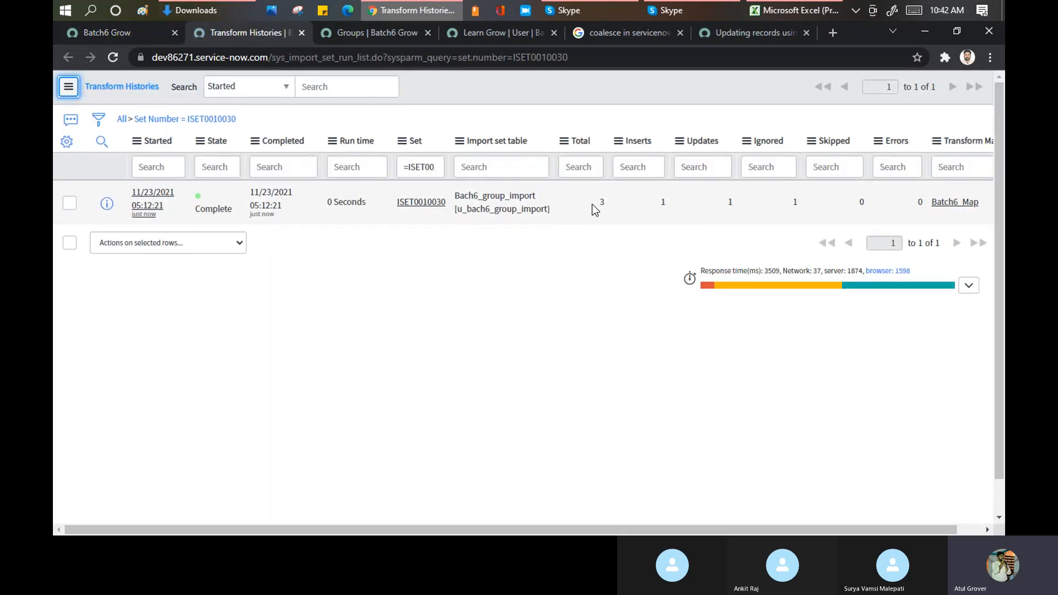
click(608, 202)
double_click(657, 205)
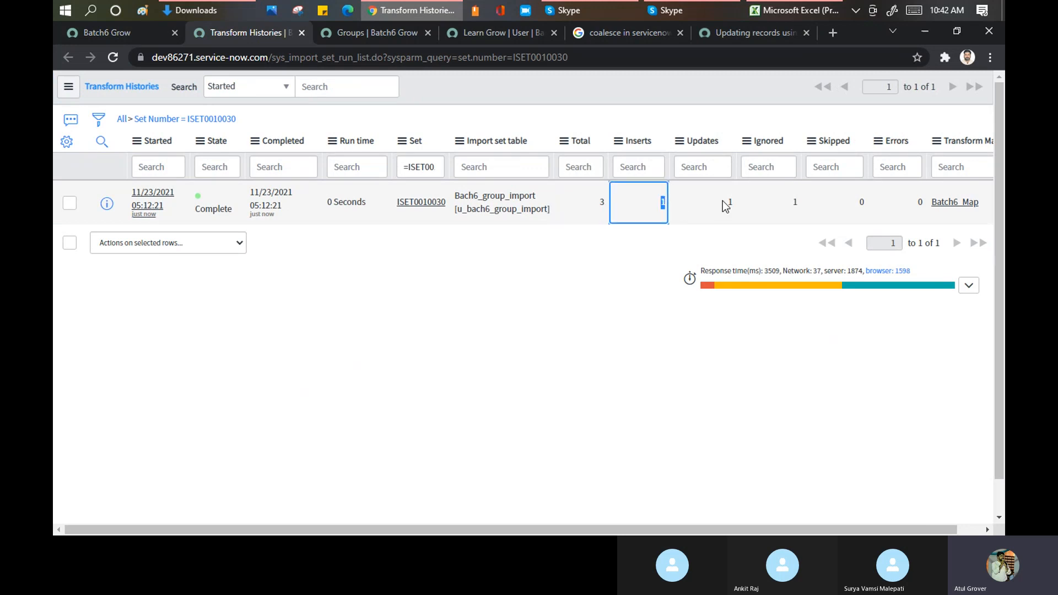
double_click(728, 202)
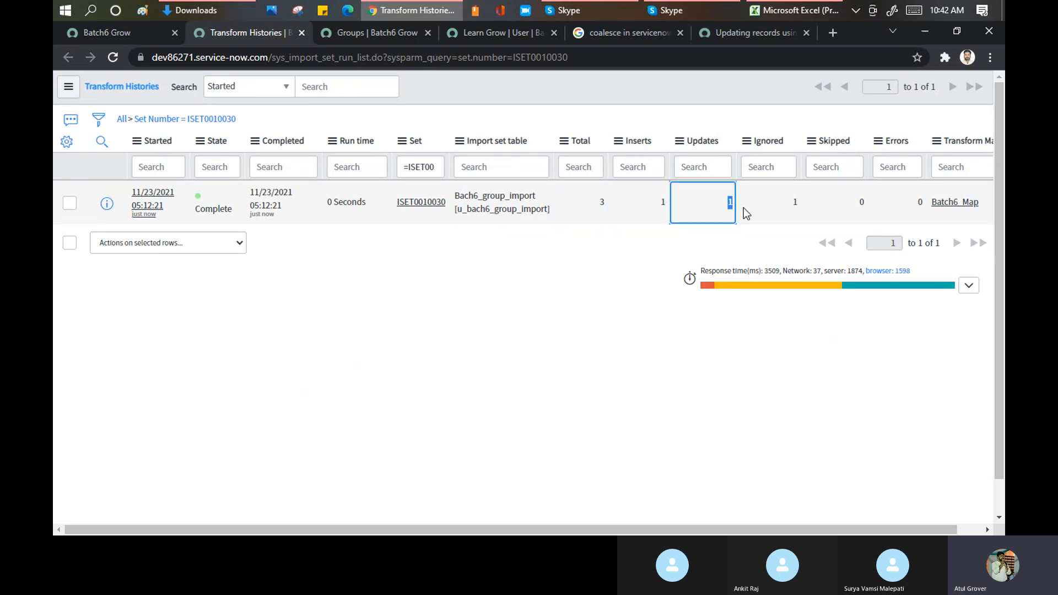
Check the run's ignored count, then open its transform history record and review the totals and import log
double_click(794, 204)
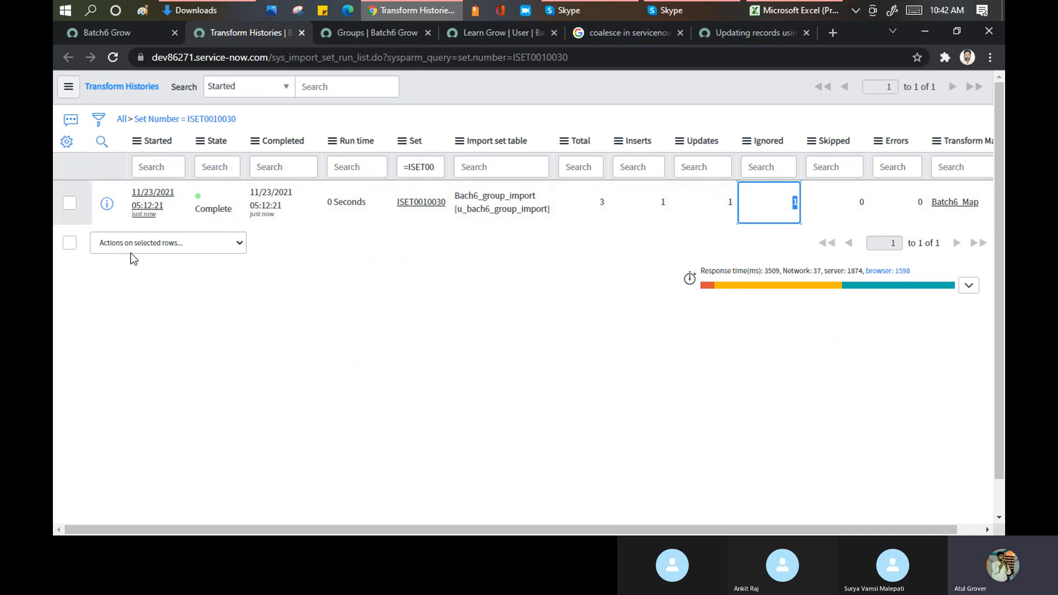
click(148, 196)
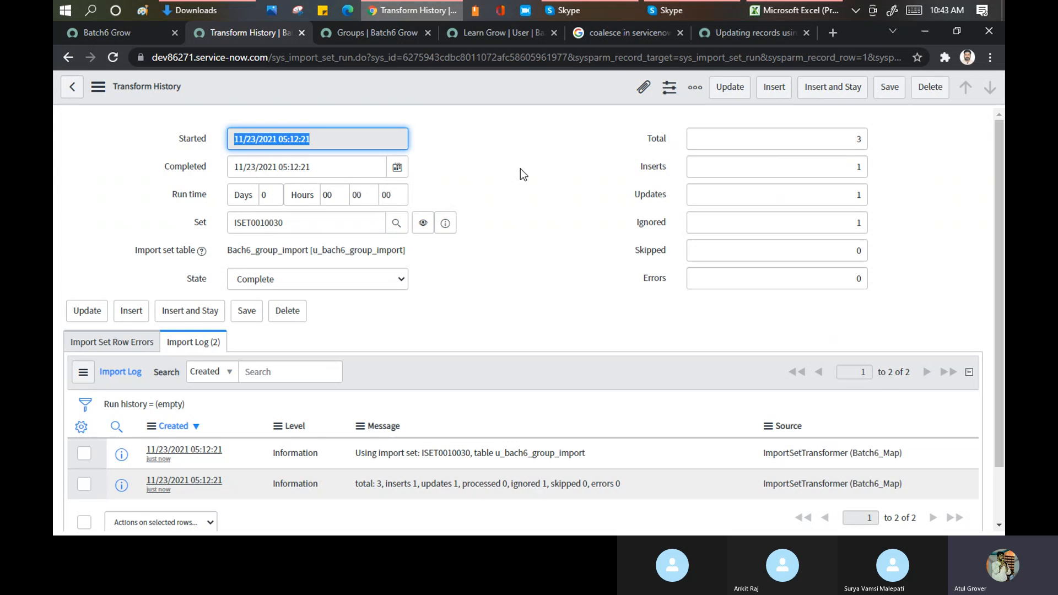
scroll(520, 168, down, 1)
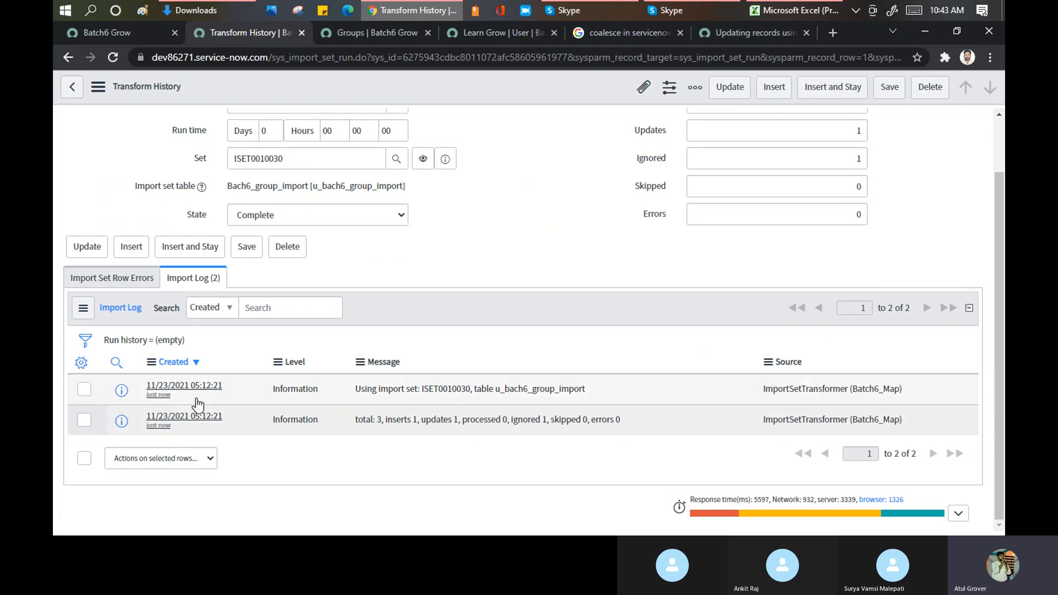
scroll(610, 202, up, 1)
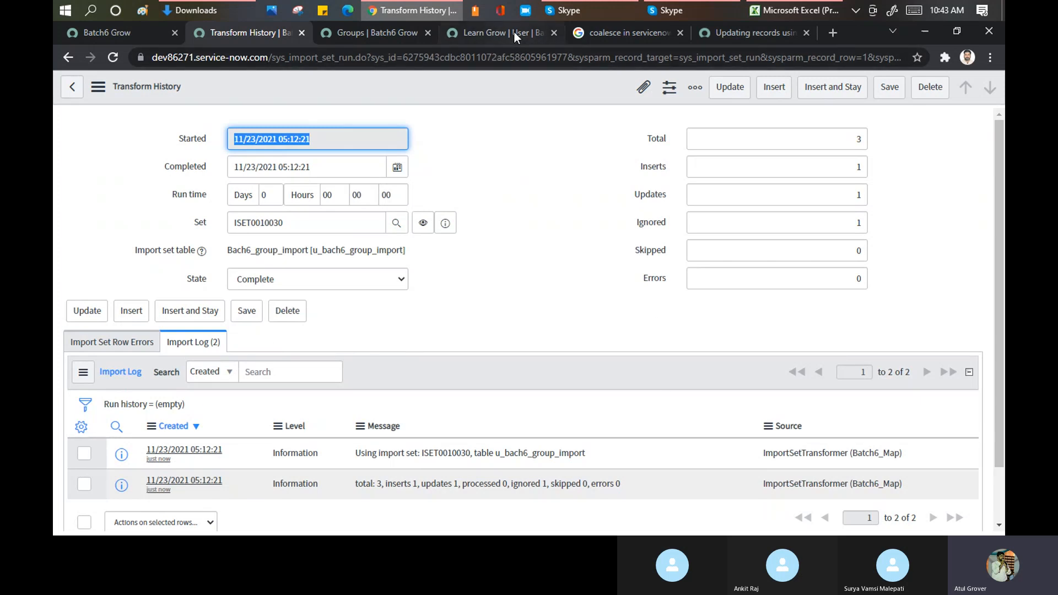
Compare the Batch_6 group with its Excel row, refreshing the Groups list to check its manager
click(368, 31)
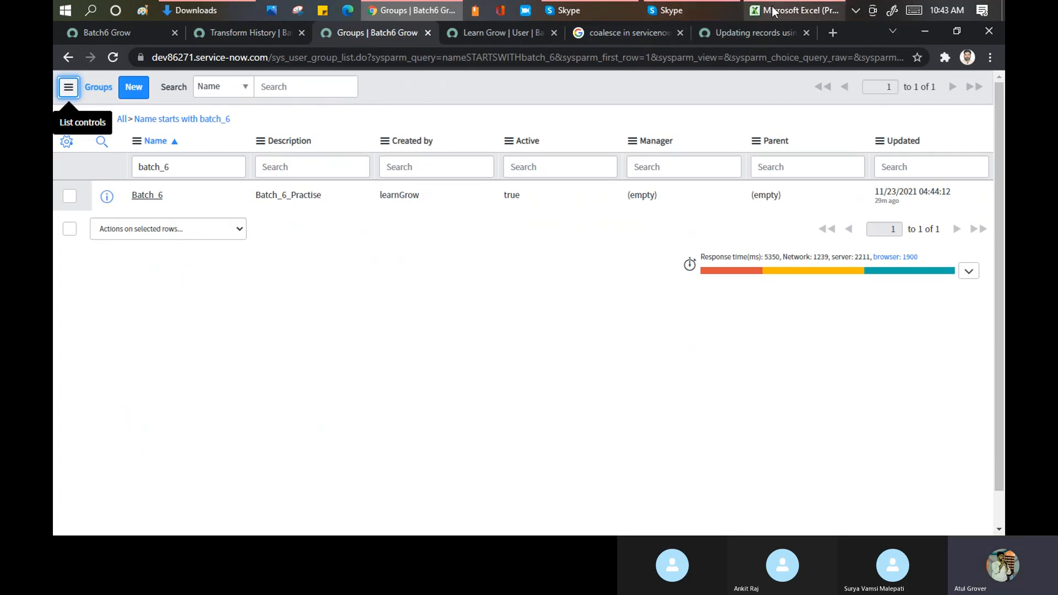
click(794, 10)
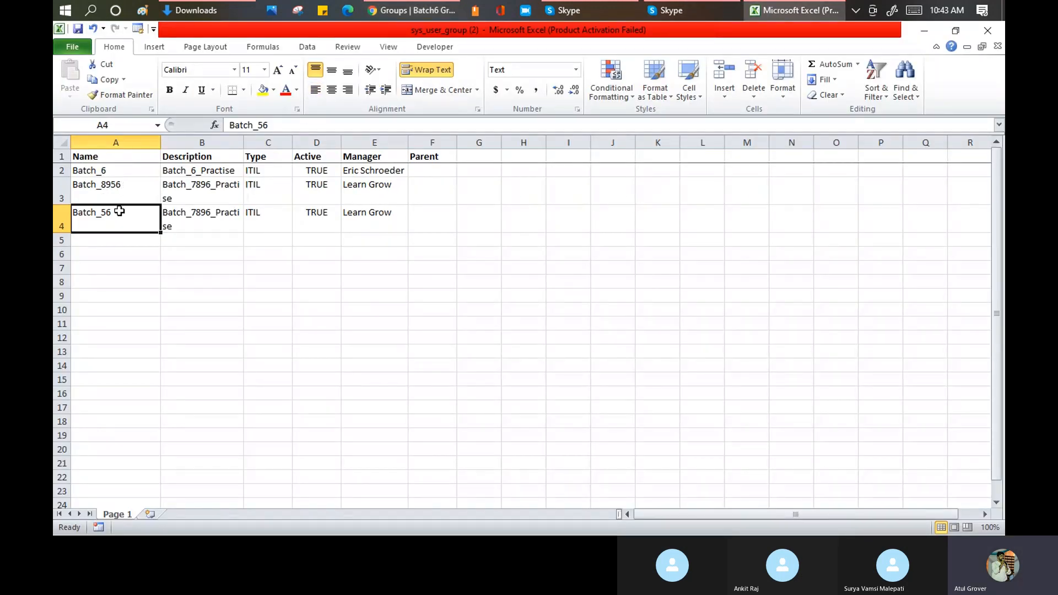
click(399, 11)
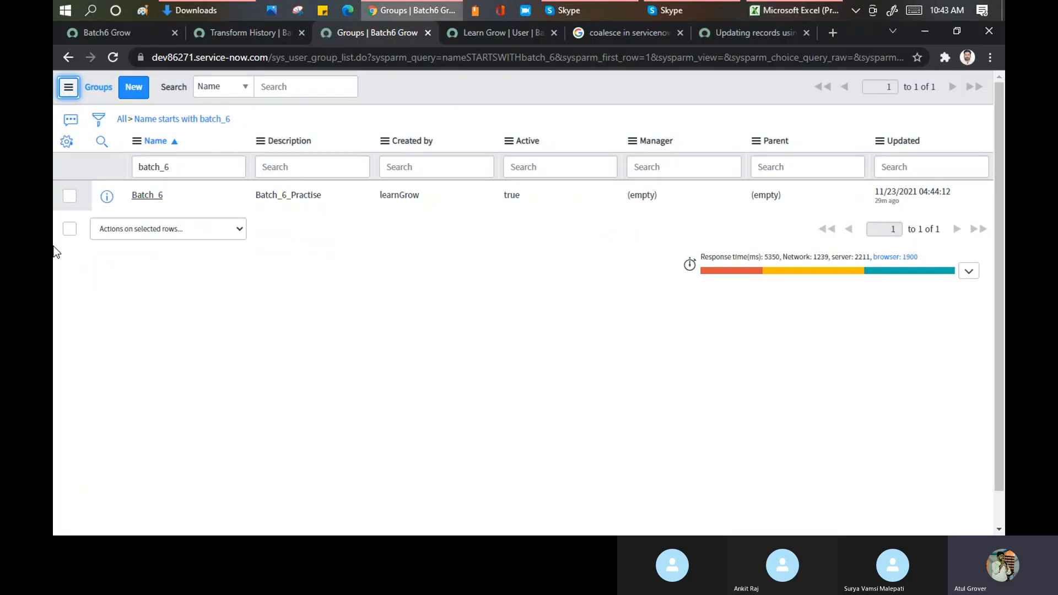
right_click(514, 86)
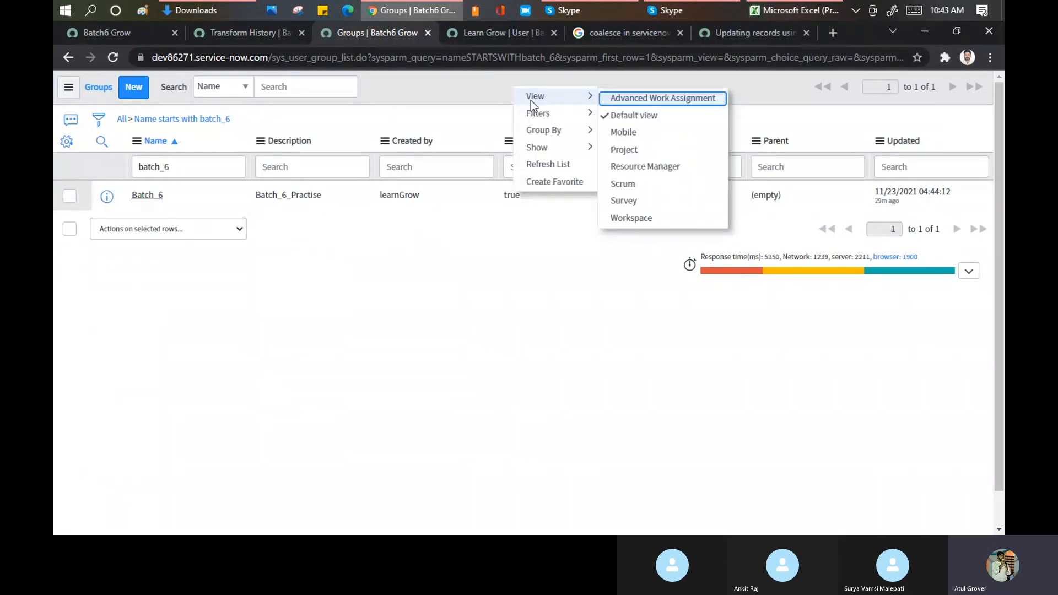
click(545, 164)
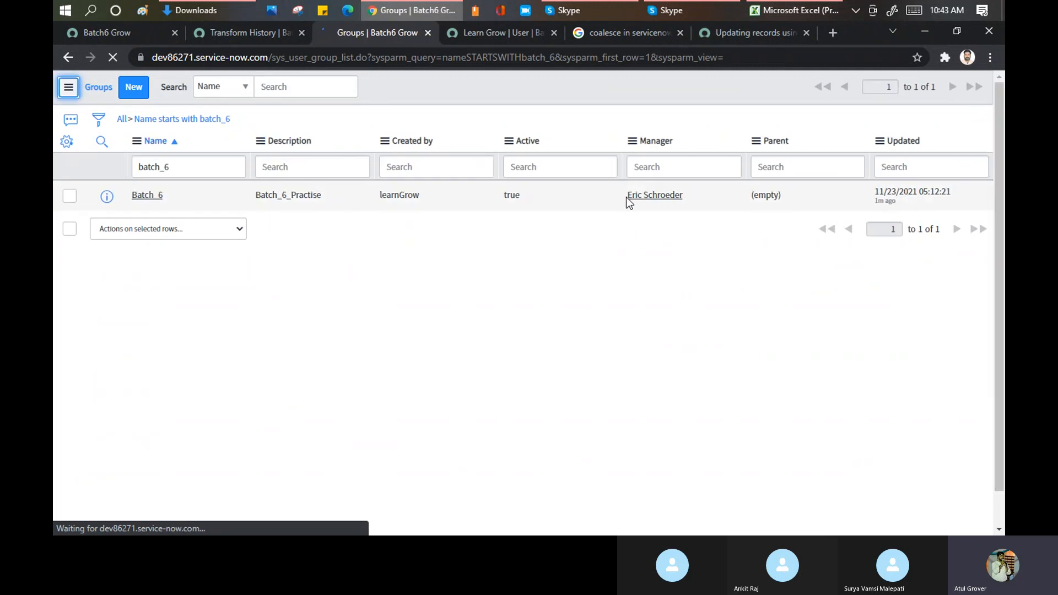
drag(701, 197, 619, 190)
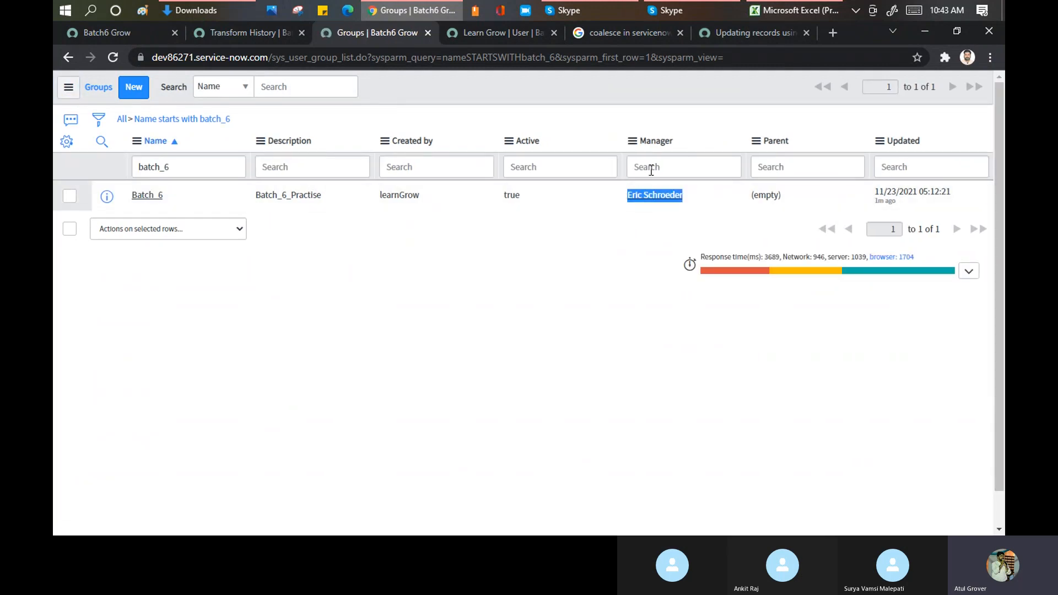
Filter the Groups list by the name batch_8956 and compare the record with its row in the Excel workbook
click(199, 174)
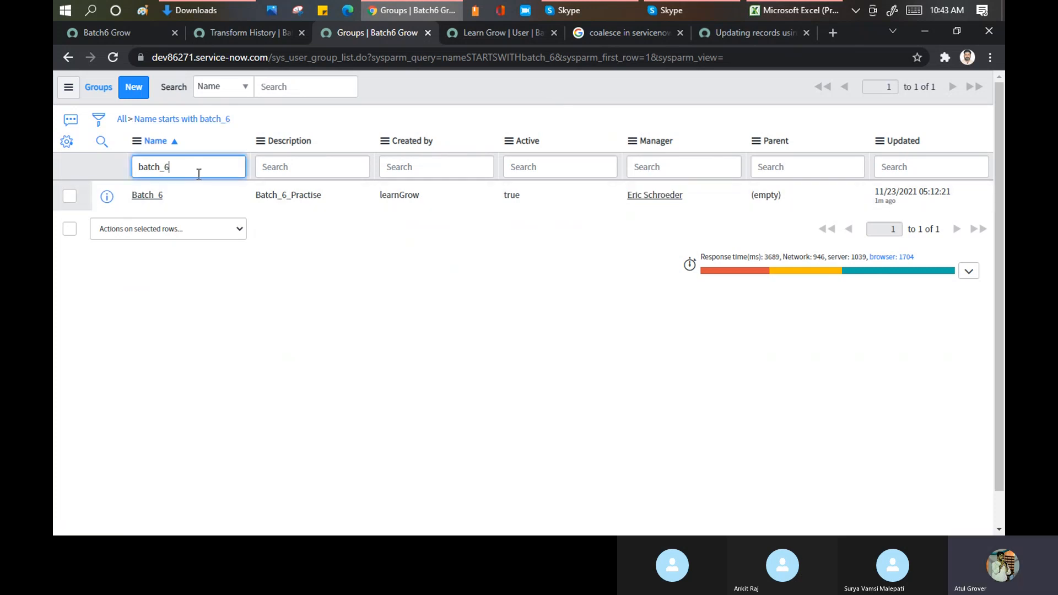
key(BackSpace)
text(8956)
key(Return)
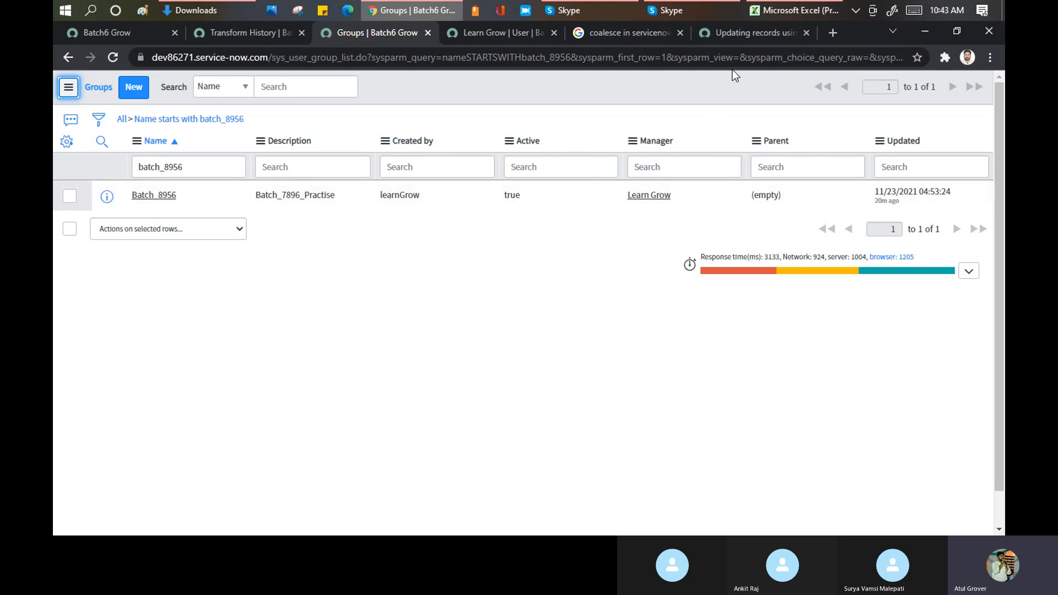
click(795, 11)
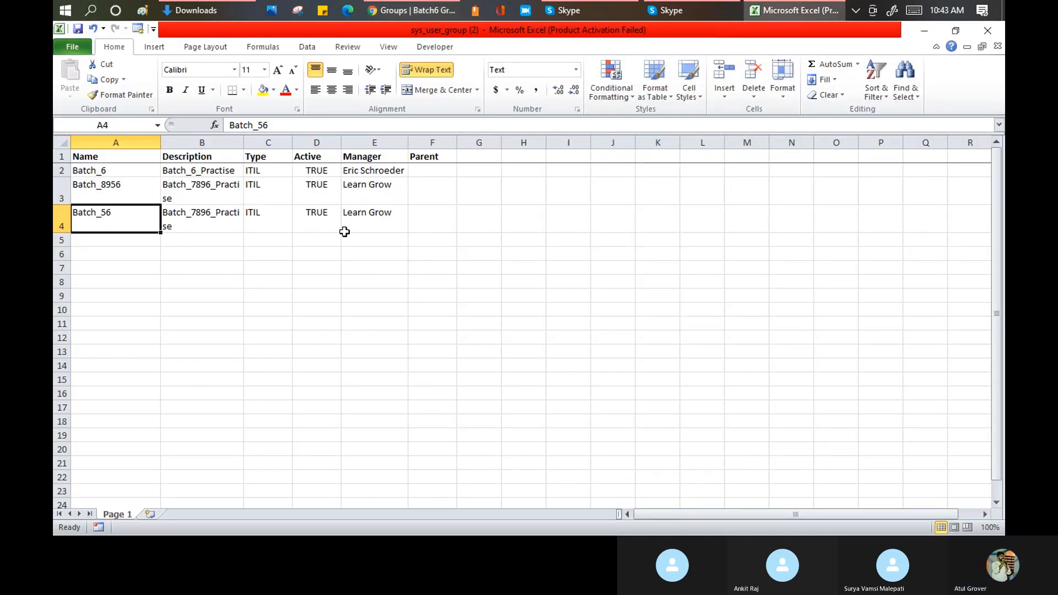
click(419, 11)
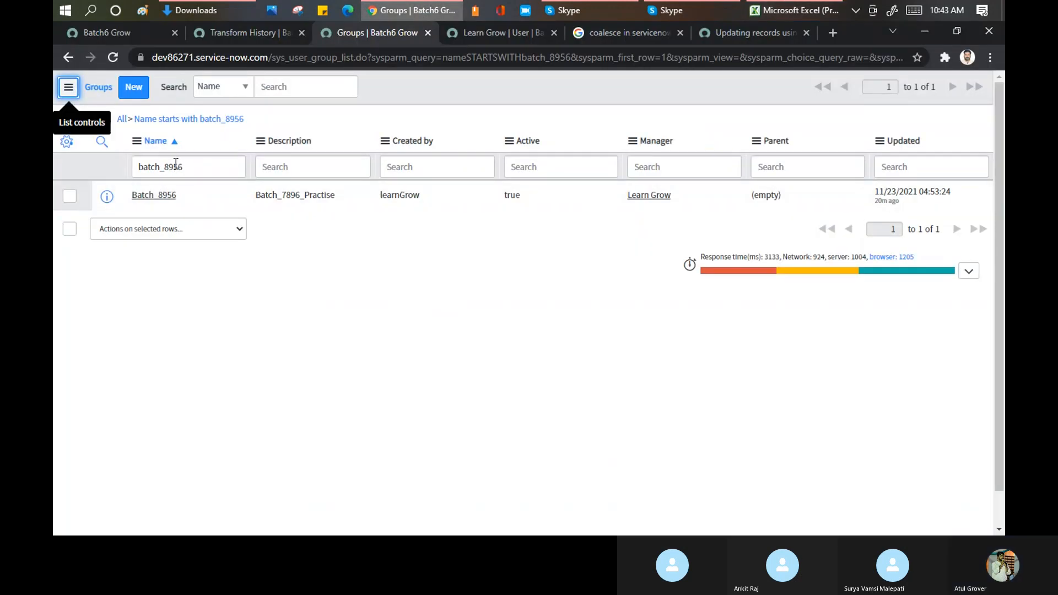
Filter the Groups list by the name batch_56 to check that group's record
key(BackSpace)
key(BackSpace)
key(Return)
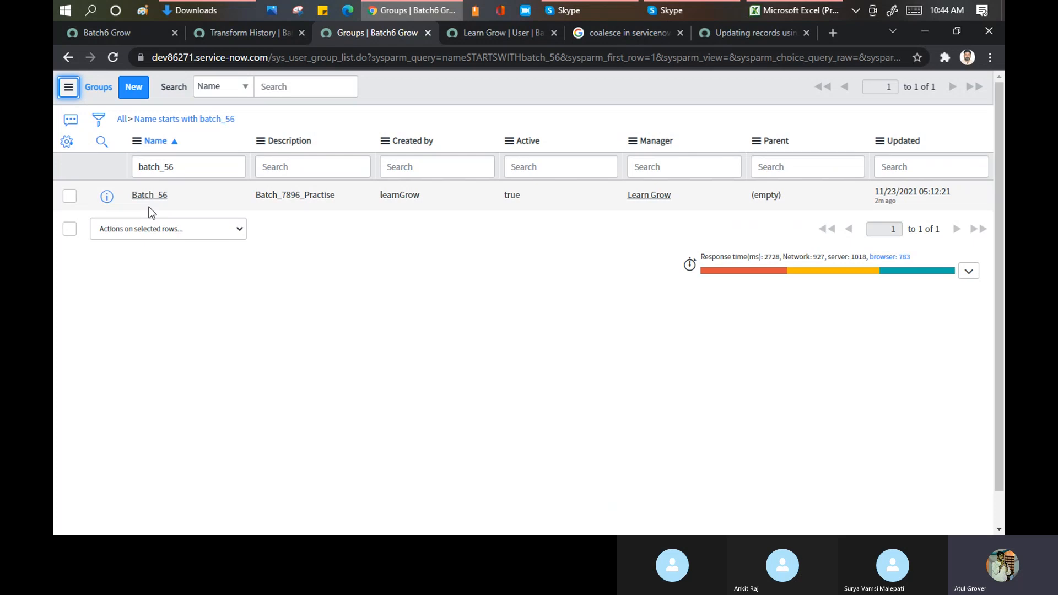
Return to the ServiceNow Docs coalesce page and highlight the condition about an existing record with a matching value
click(600, 35)
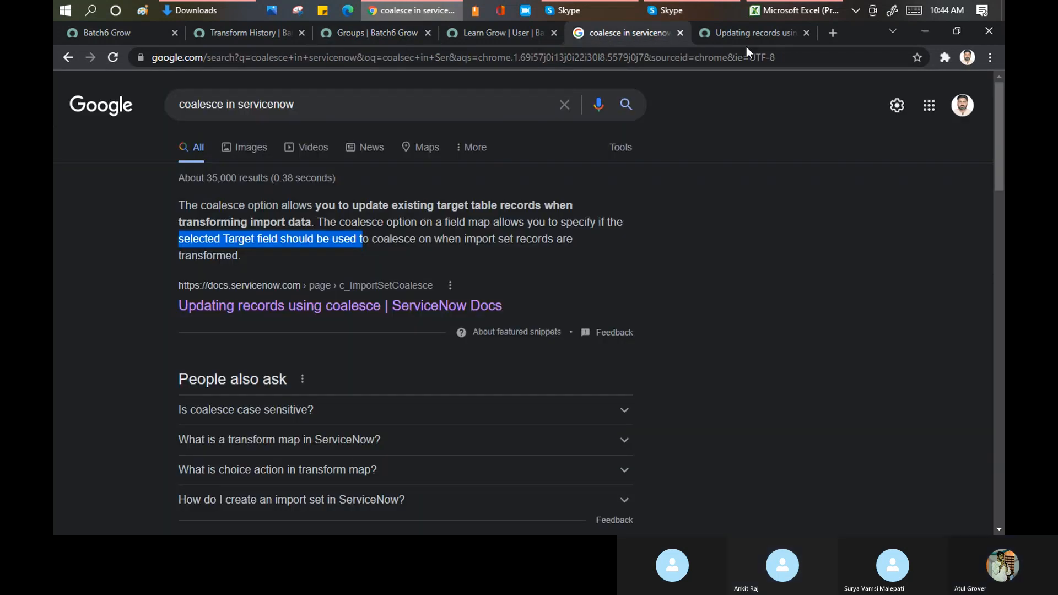
click(751, 31)
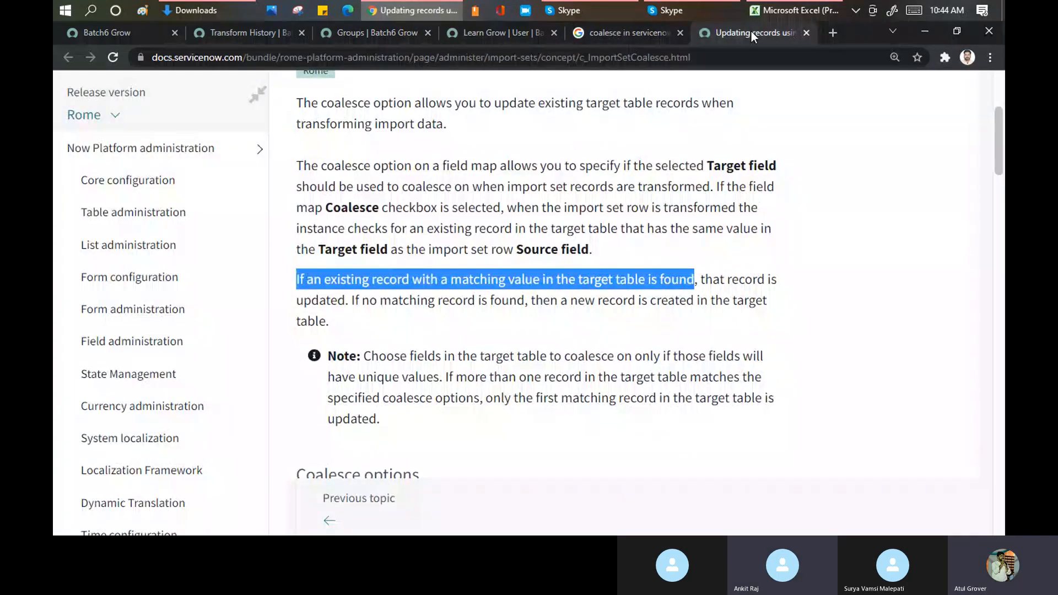
click(507, 309)
drag(297, 277, 680, 288)
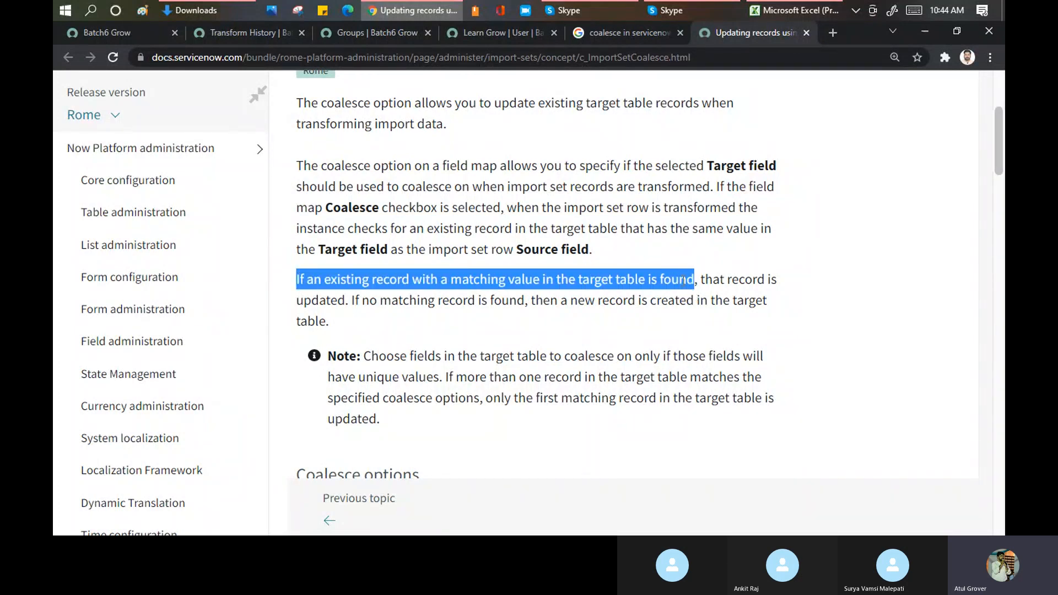
Compare the Batch_6 name and manager in the Excel workbook with the documentation's rule for updating matching records
click(805, 13)
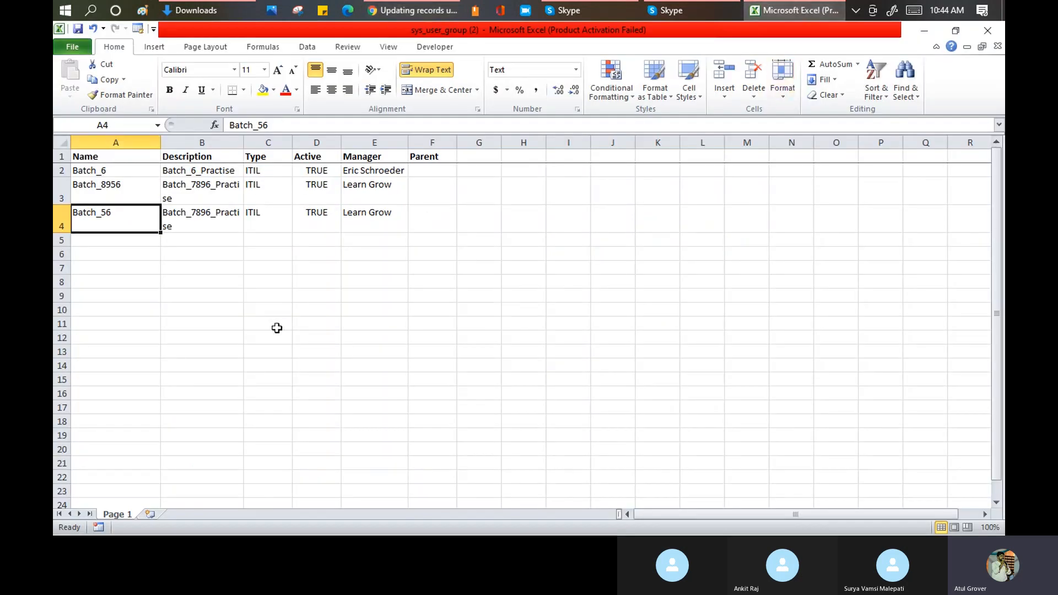
click(90, 170)
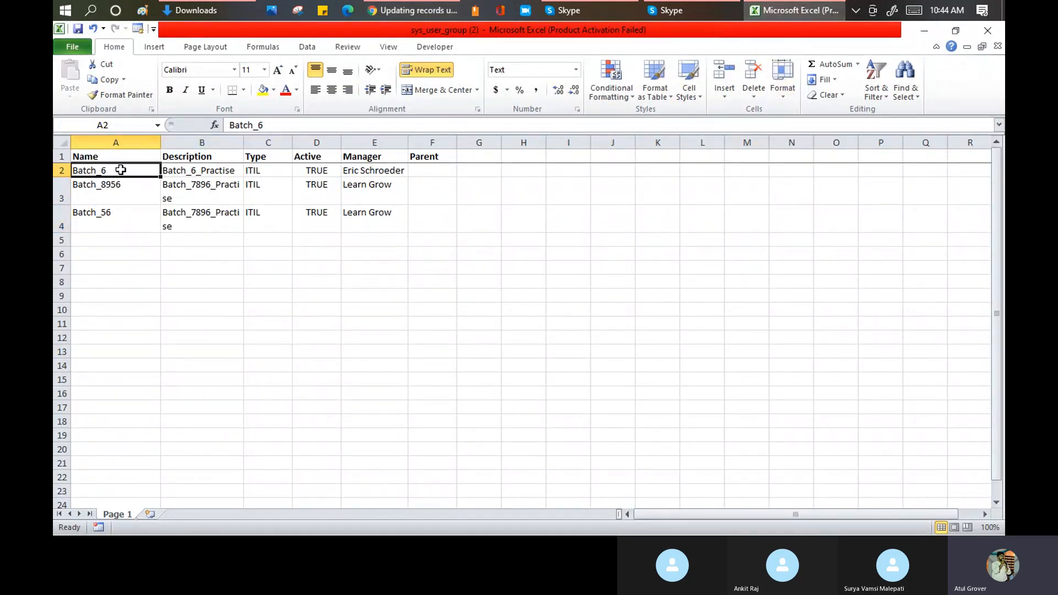
click(412, 10)
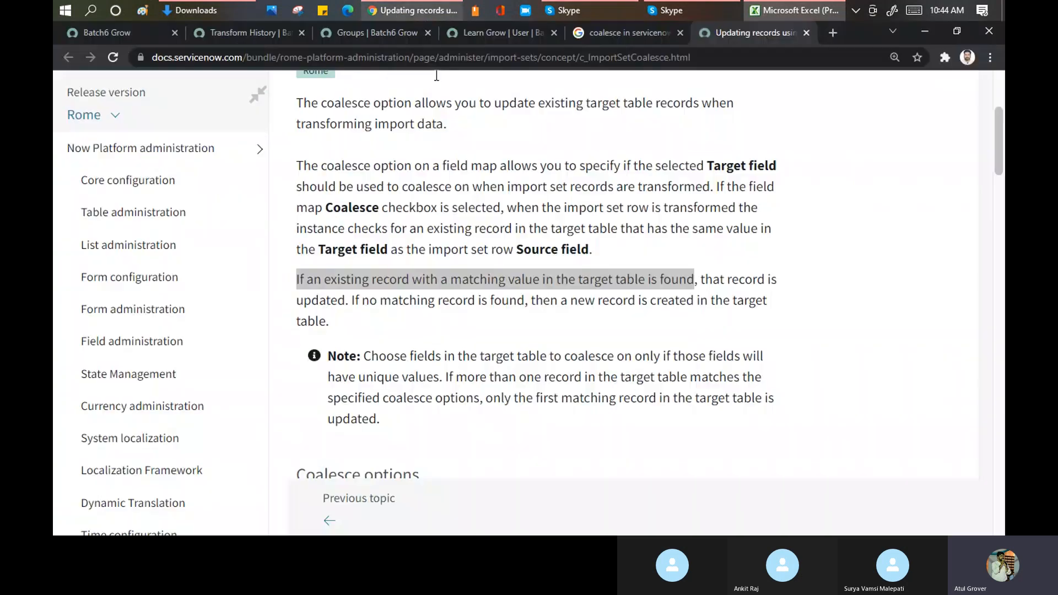
drag(345, 302, 284, 306)
click(808, 11)
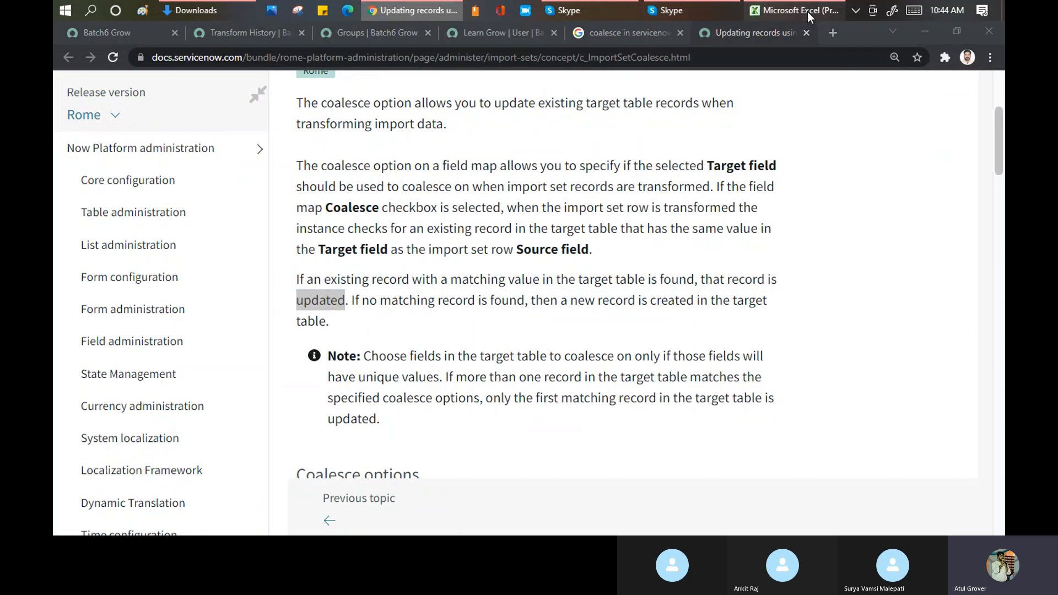
click(393, 169)
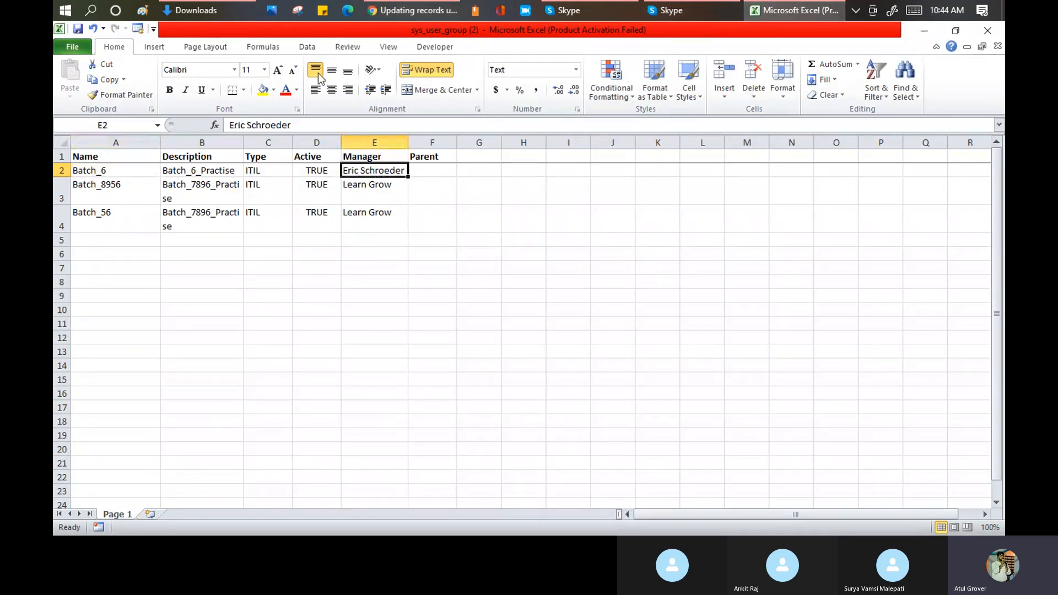
click(388, 14)
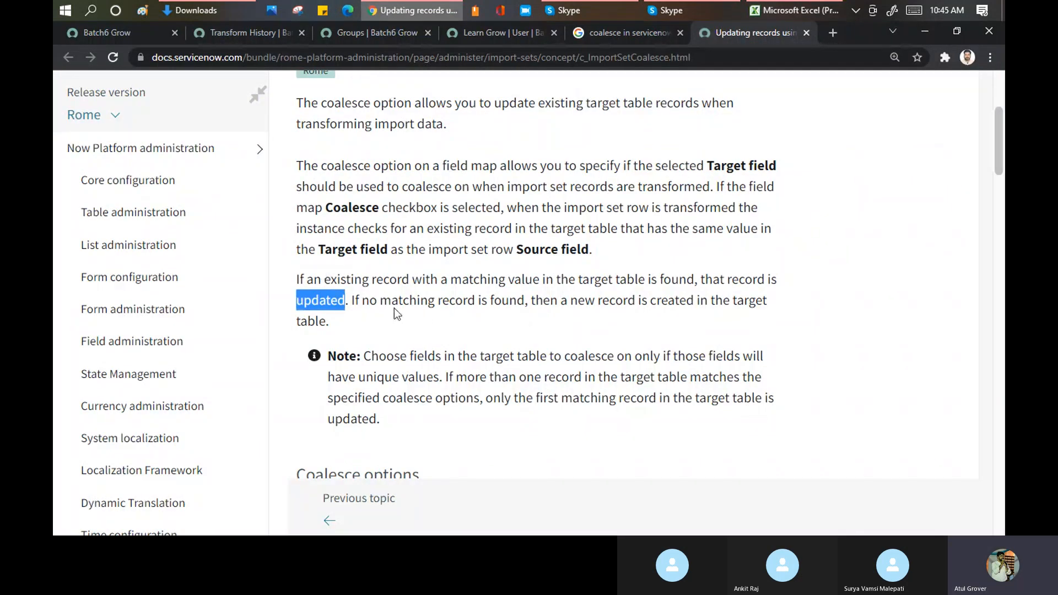
Compare the Batch_8956 and Batch_56 rows with the documentation's no-match rule, then highlight the whole paragraph on matching records
drag(369, 301, 550, 301)
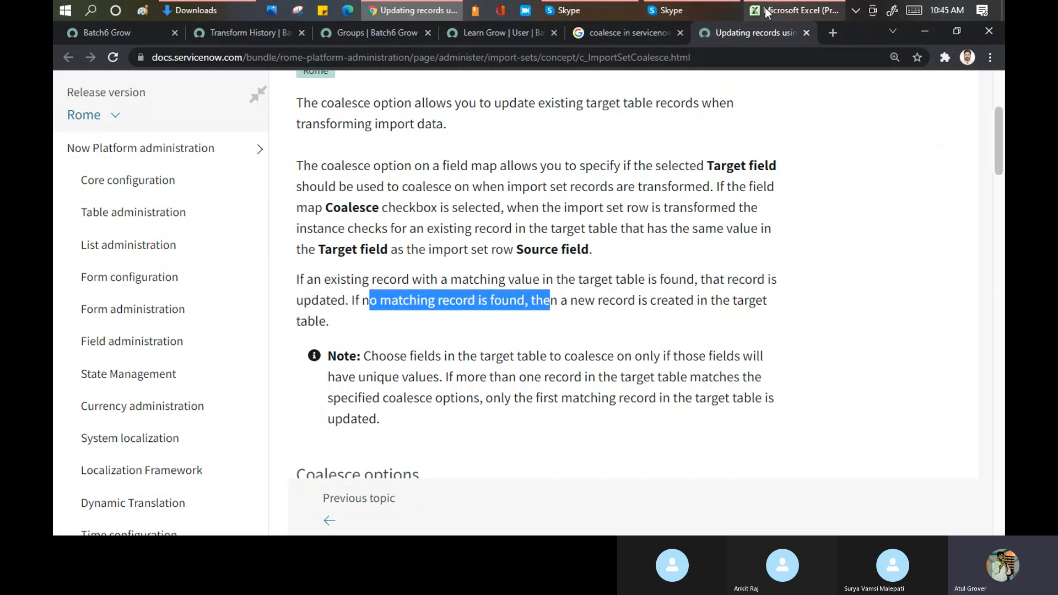
click(797, 10)
click(100, 190)
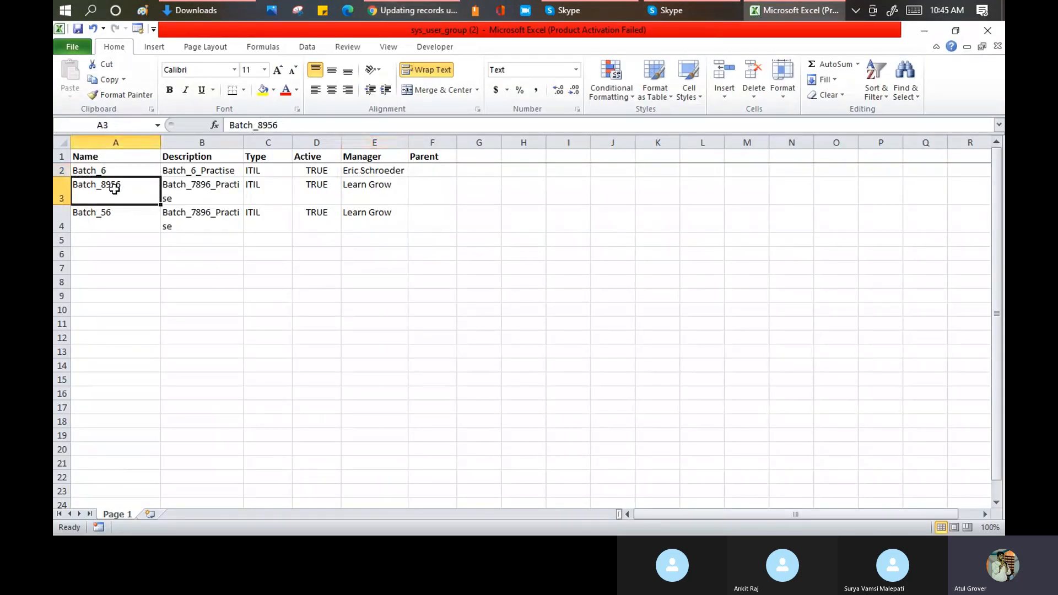
click(89, 216)
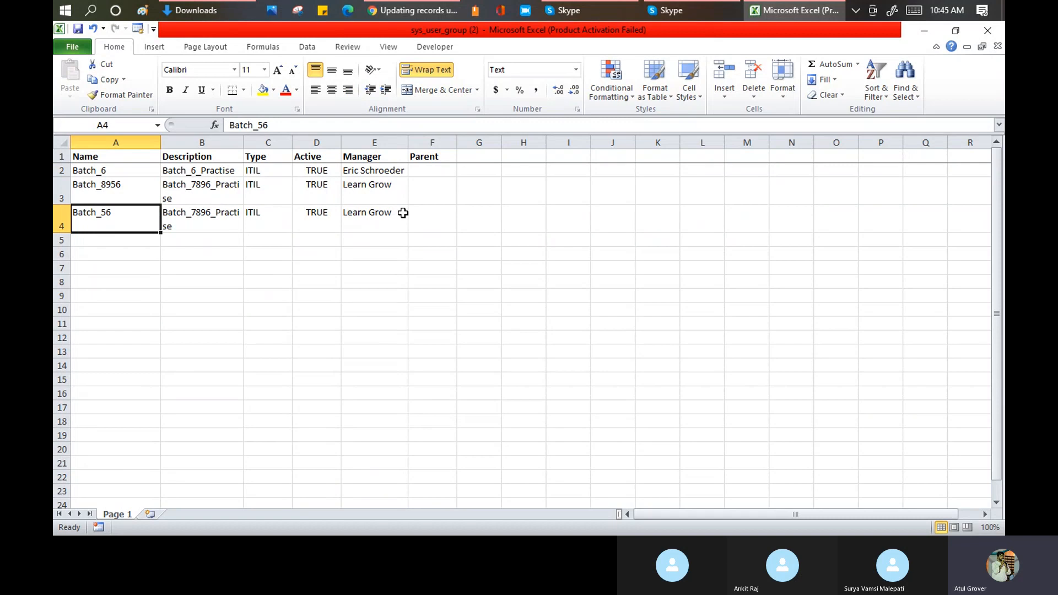
click(418, 9)
drag(331, 323, 298, 282)
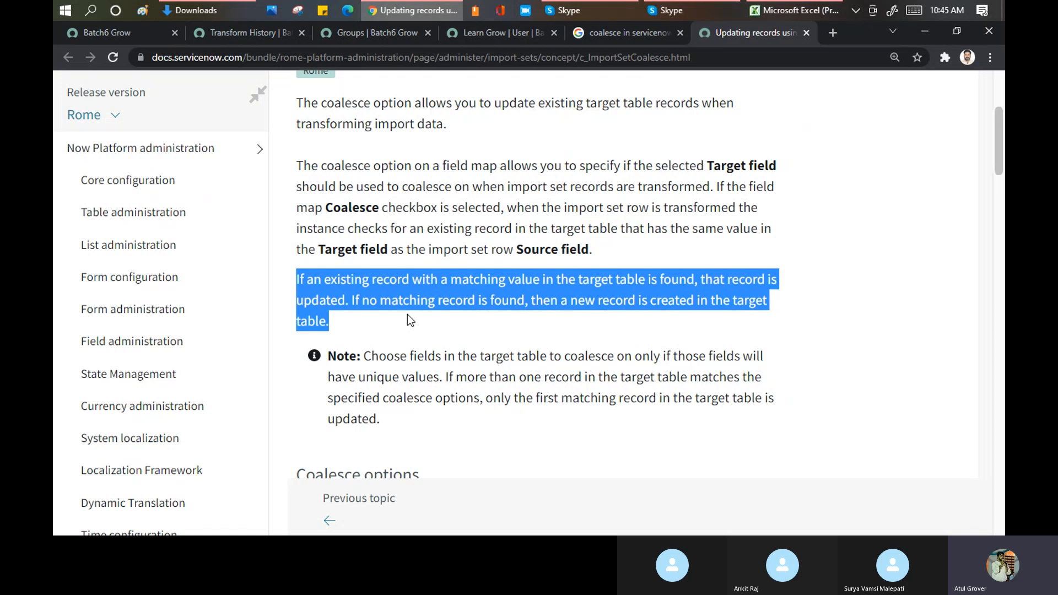
Search the ServiceNow navigator for transform map and open the Transform Maps list under System Import Sets administration
click(112, 32)
click(142, 122)
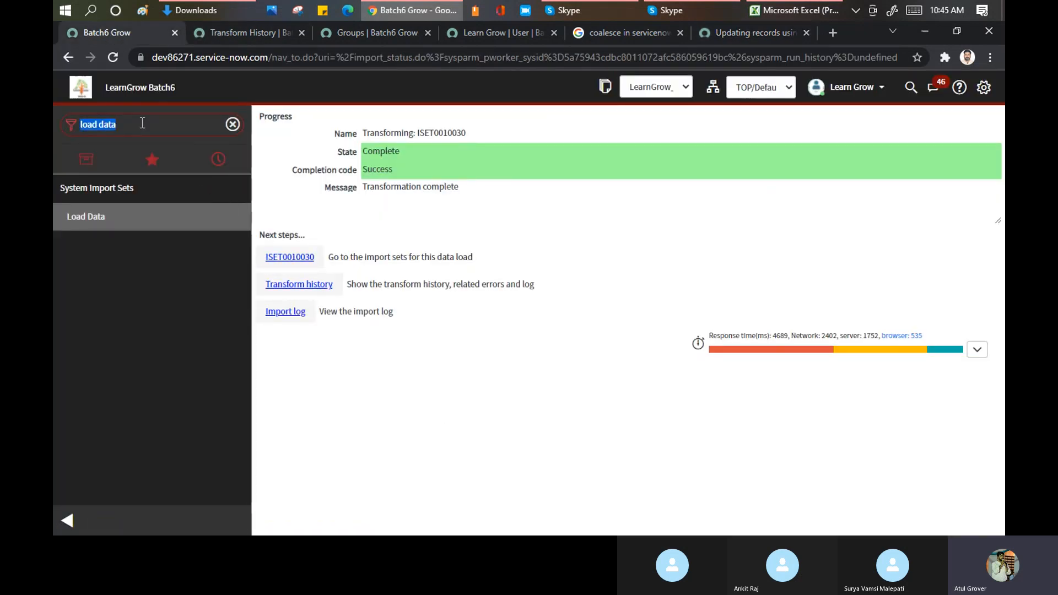
text(transform)
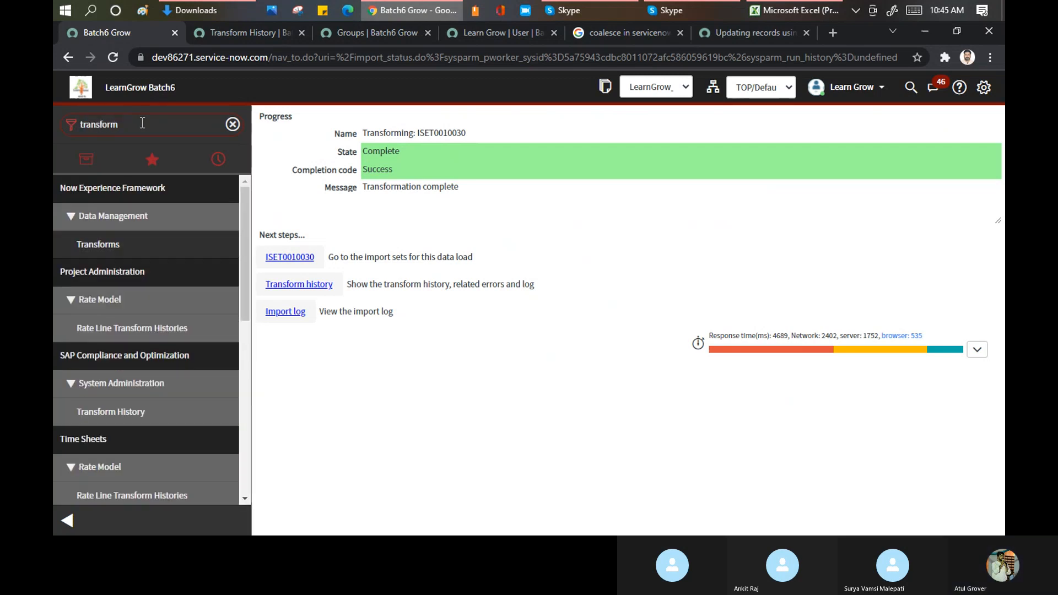
text( map)
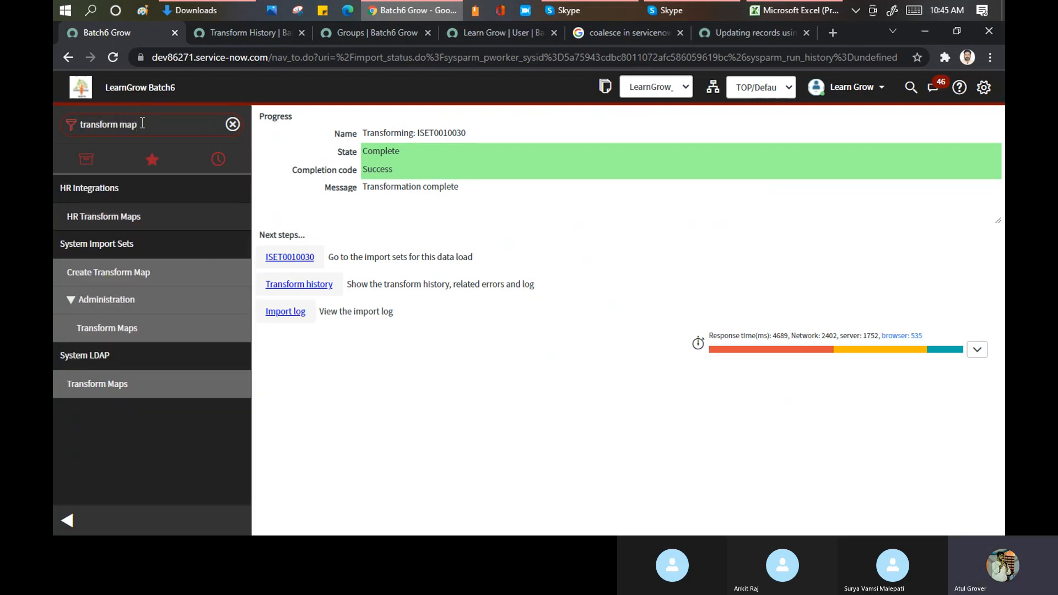
click(93, 331)
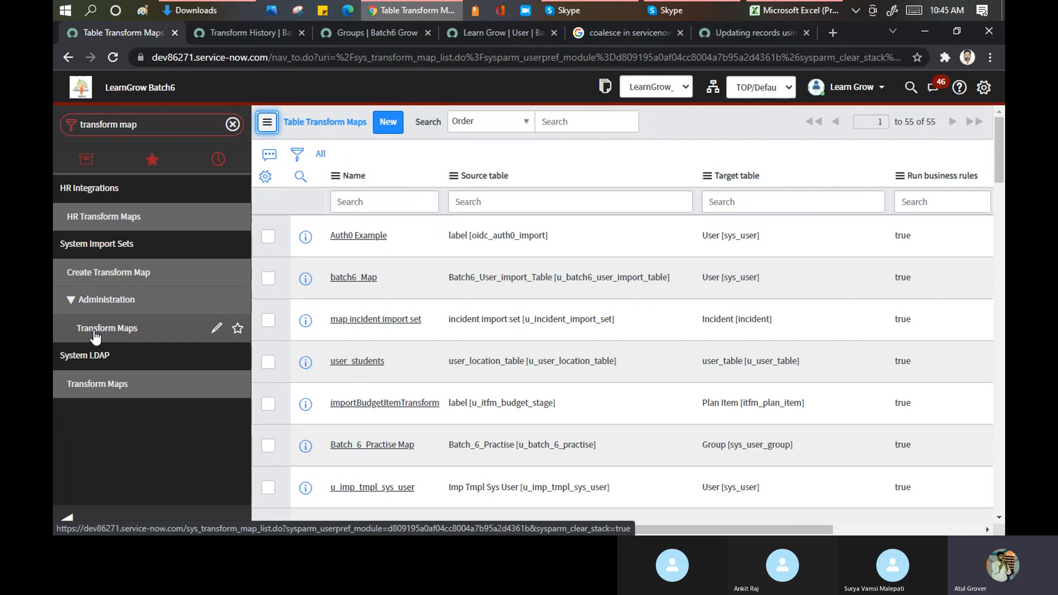
click(364, 207)
text(*)
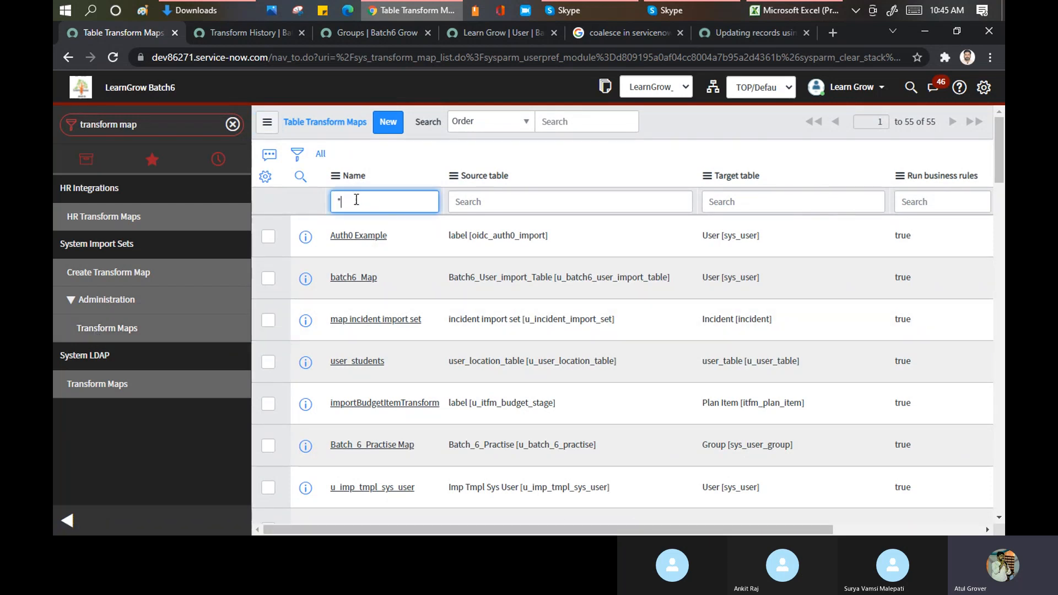
text(btach)
key(Return)
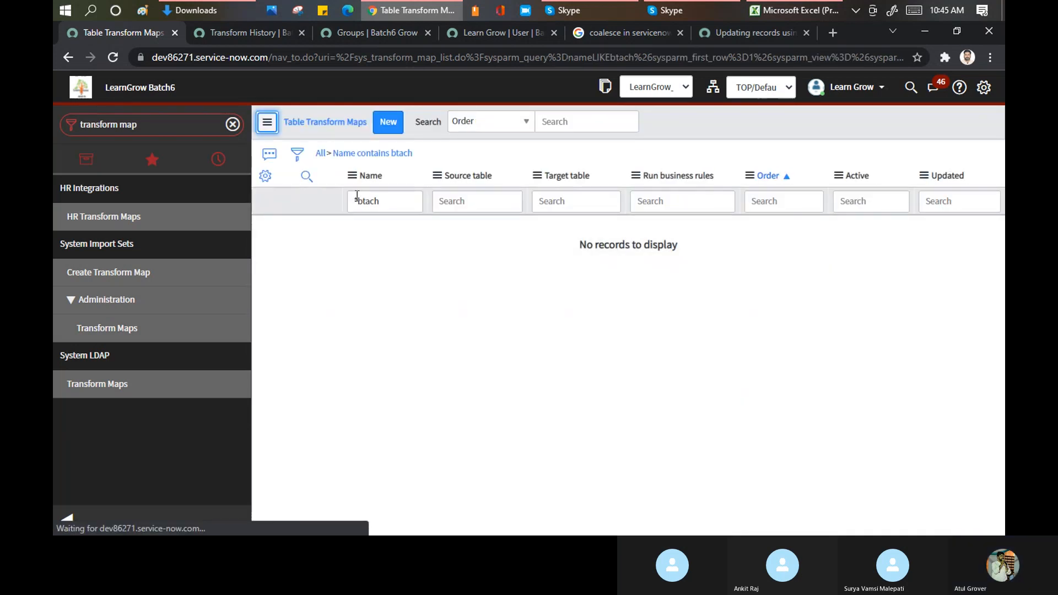
Filter the transform maps by names containing "batch", open the Batch6_Map record and review its field maps
triple_click(361, 202)
text(*batch)
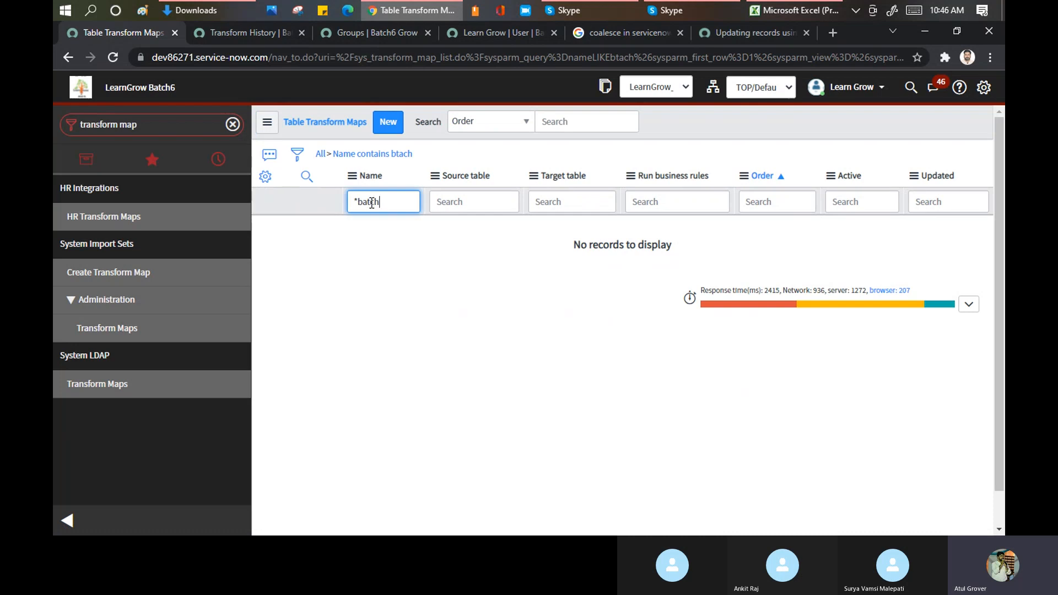
key(Return)
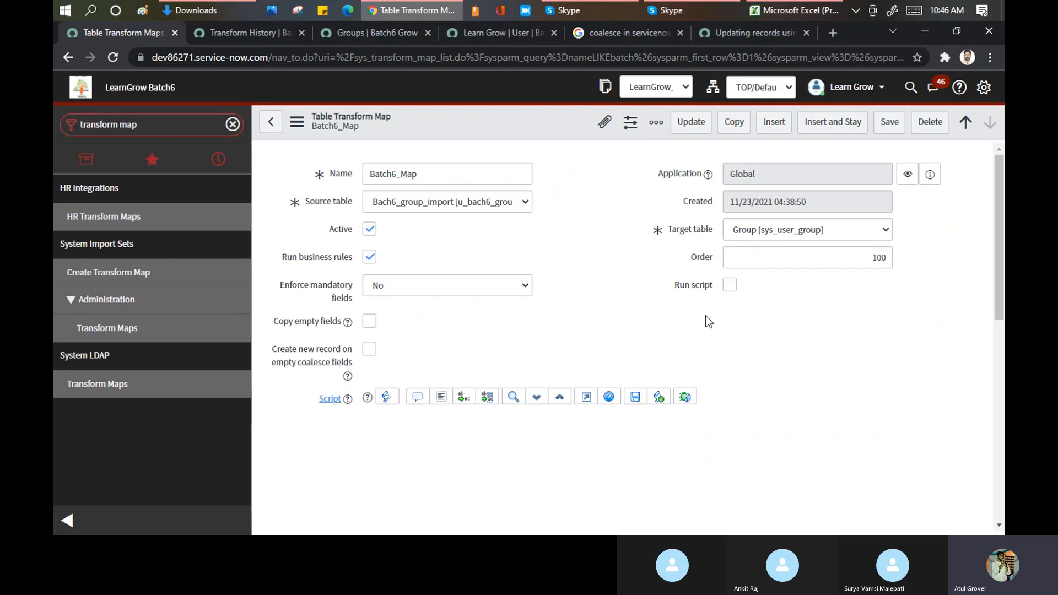
scroll(759, 344, down, 5)
scroll(816, 386, down, 6)
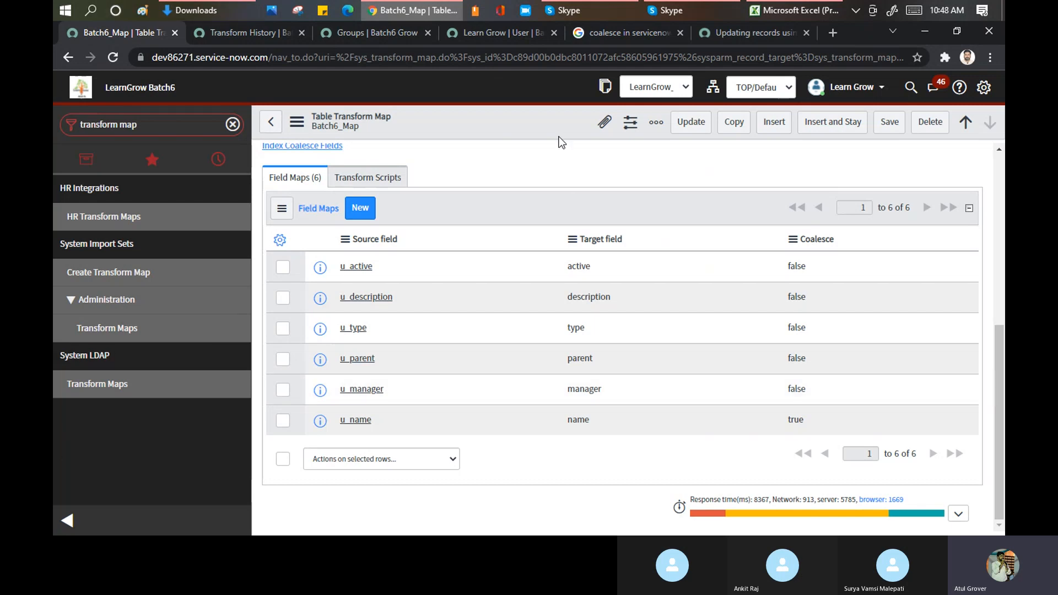
Turn on Run script for Batch6_Map to view the transform script editor, turn it off again and return to the field maps
scroll(571, 172, up, 4)
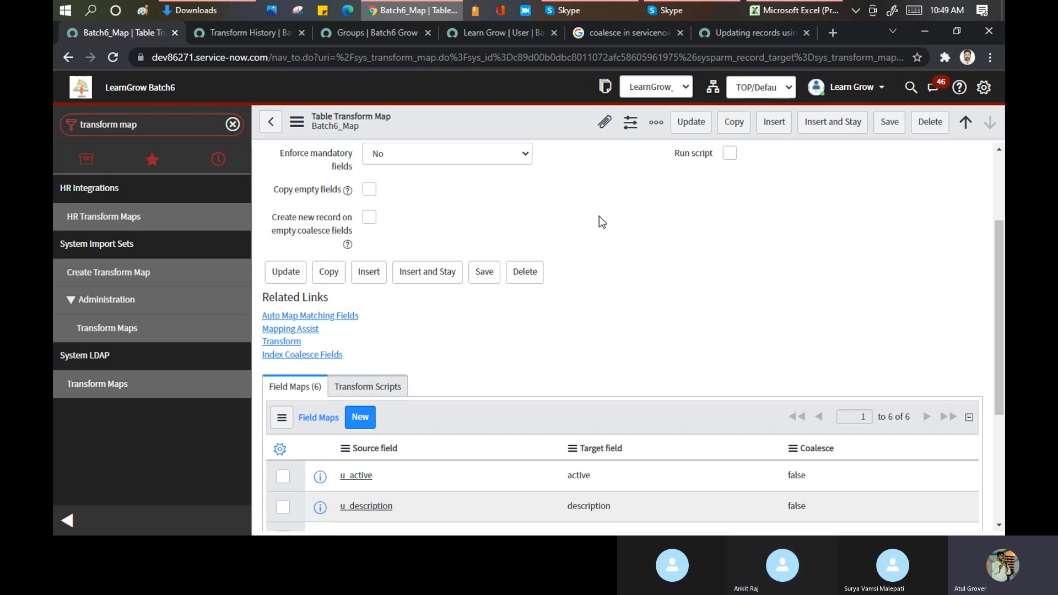
click(735, 155)
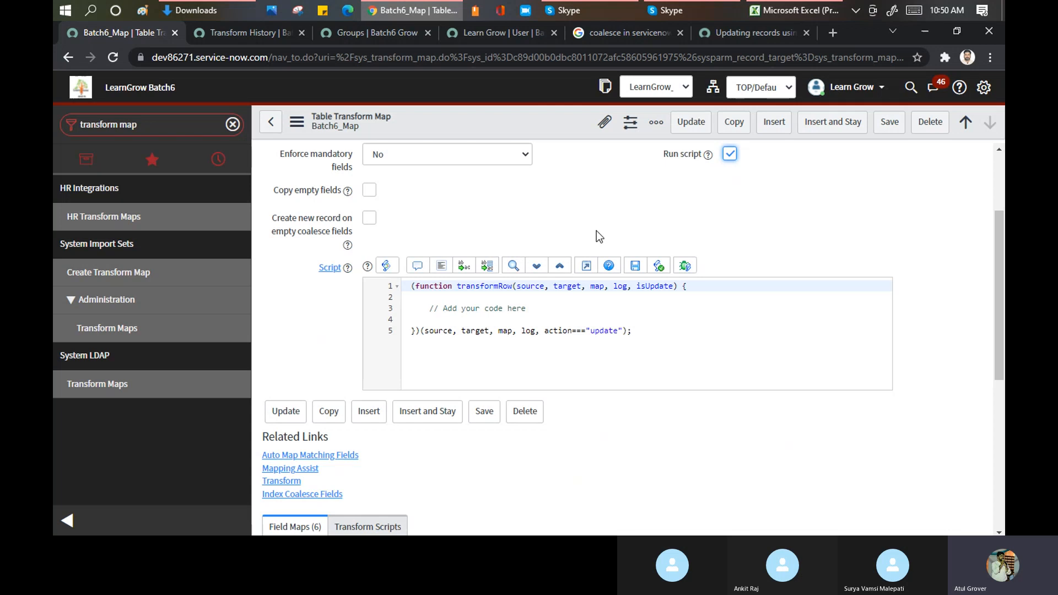
click(732, 154)
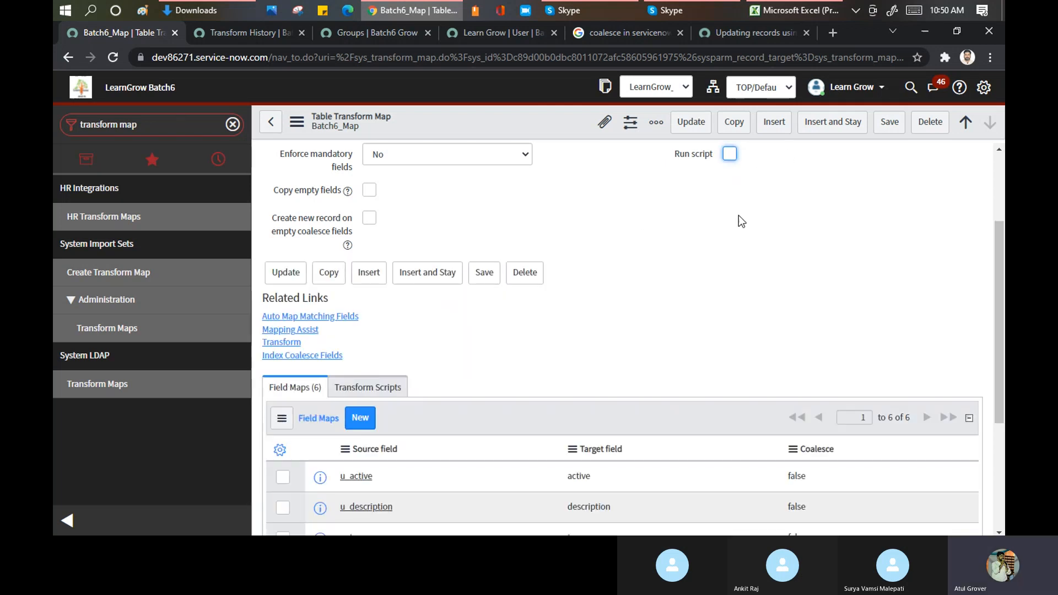
scroll(664, 378, down, 4)
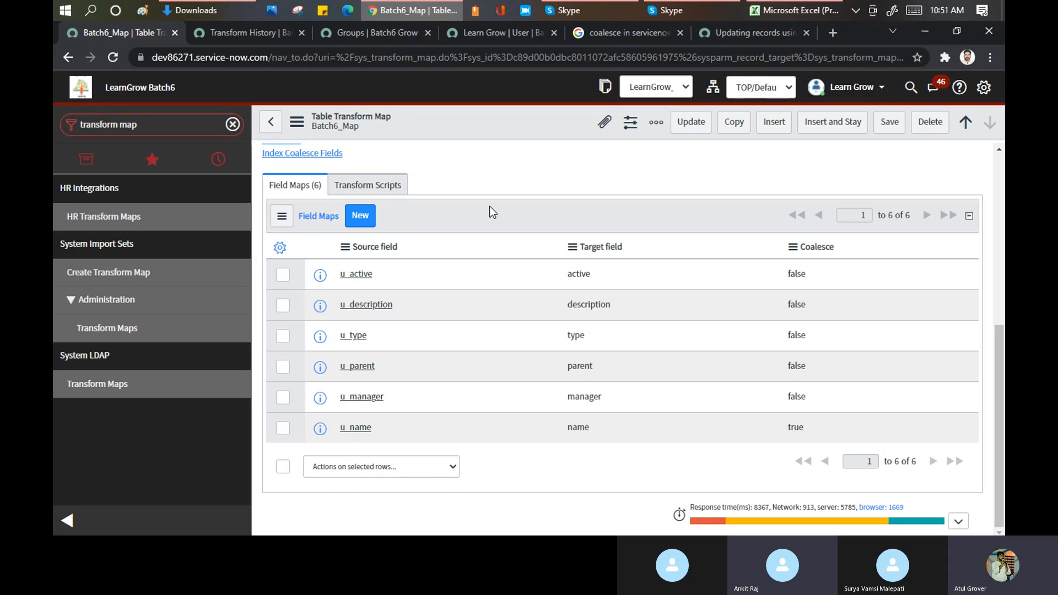
Examine the Enforce mandatory fields choices on the Batch6_Map record without changing the setting
scroll(490, 208, up, 5)
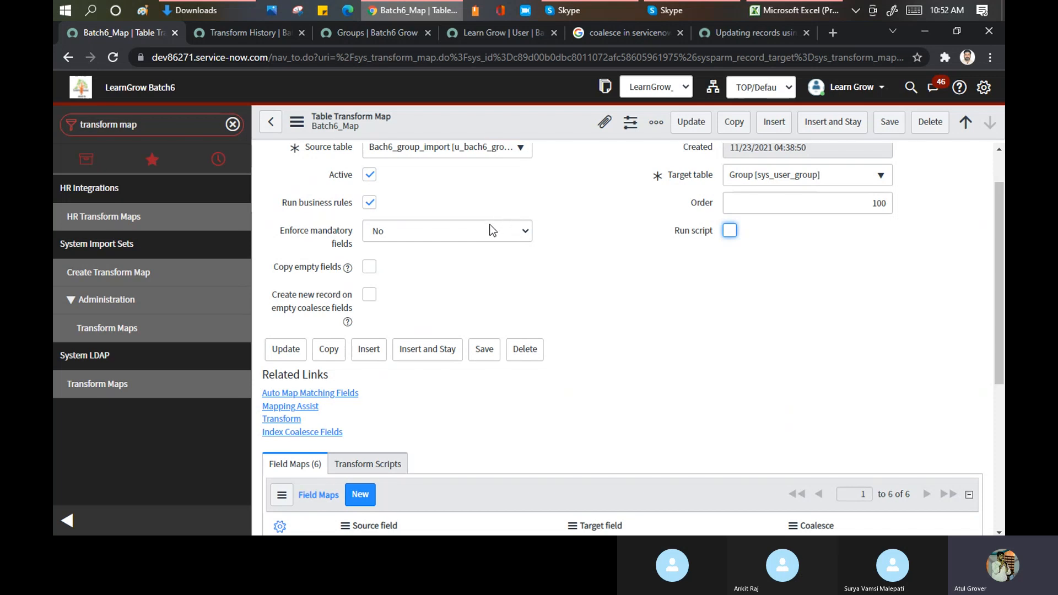
click(493, 229)
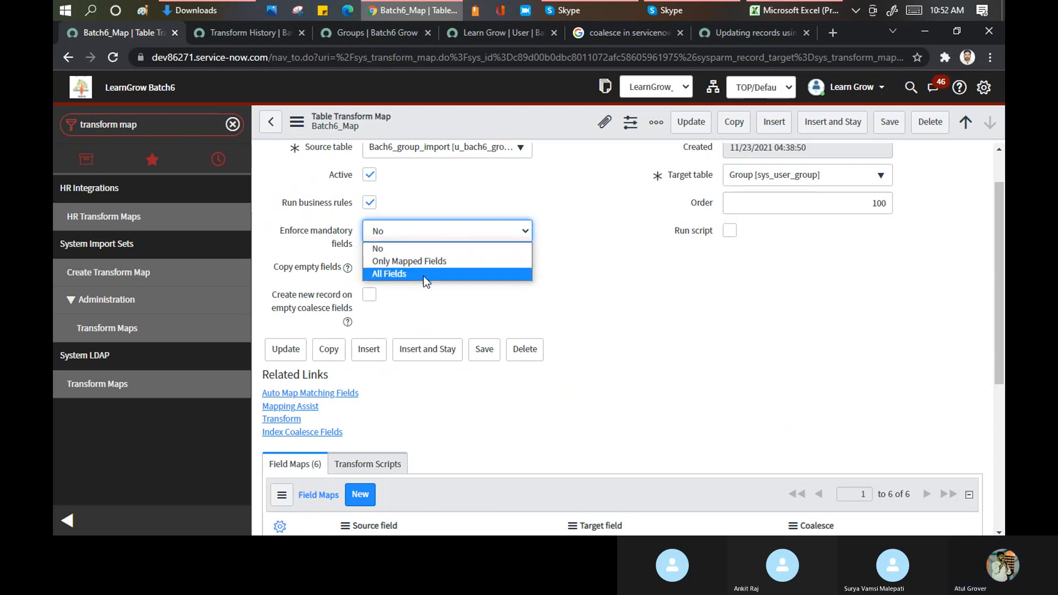
click(281, 236)
drag(282, 235, 349, 244)
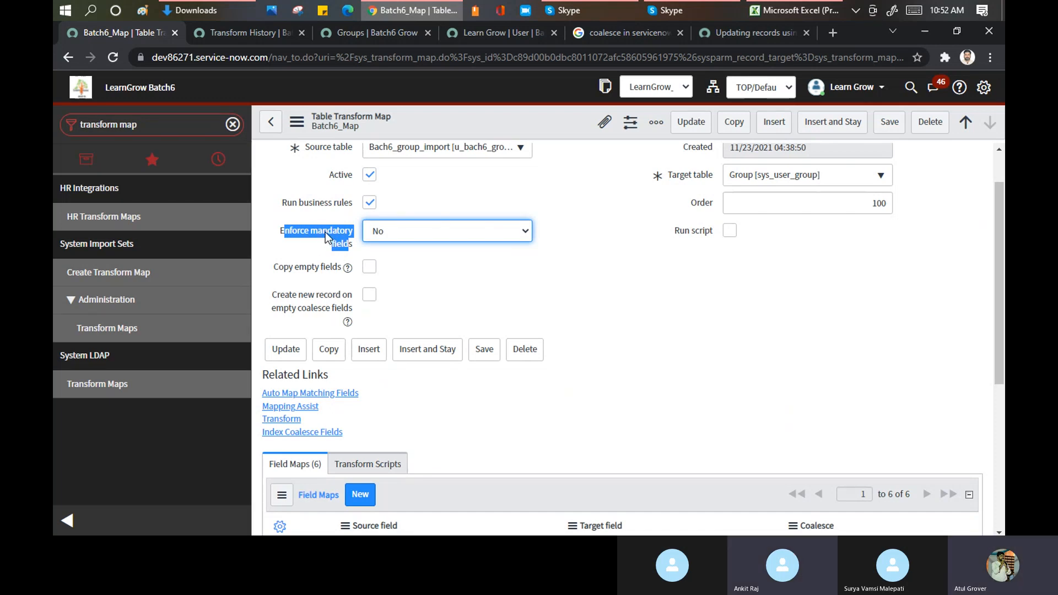
click(393, 236)
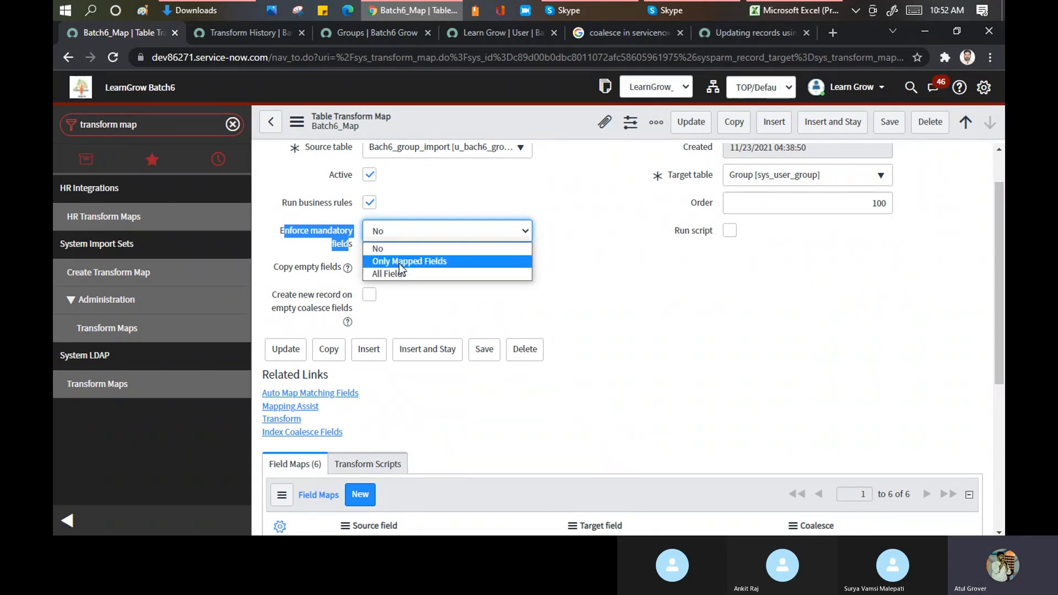
click(573, 209)
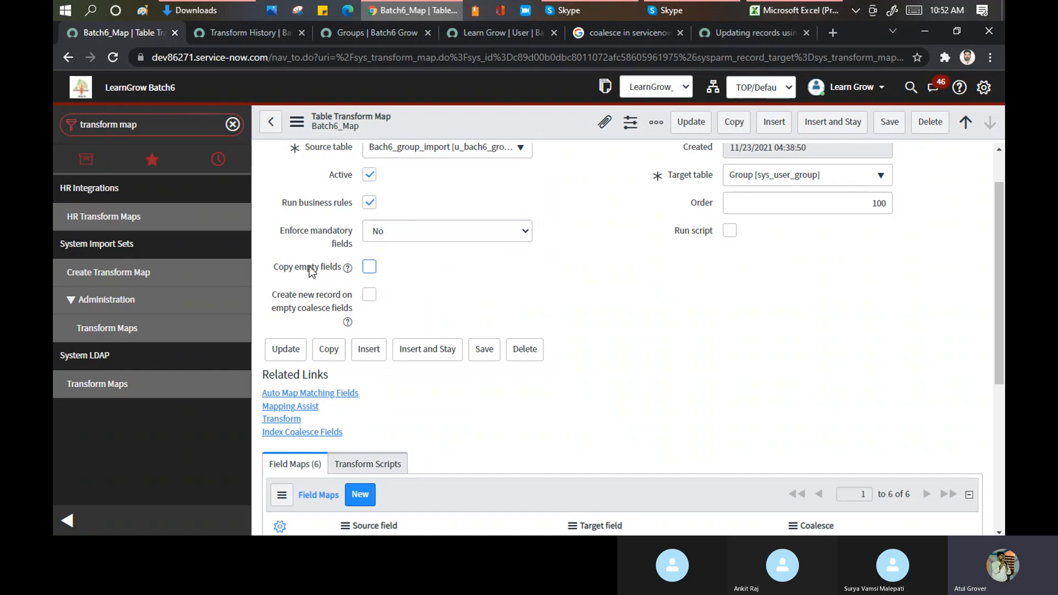
Switch to the Excel workbook and clear the description, type, active and manager cells of the Batch_6 row
click(785, 16)
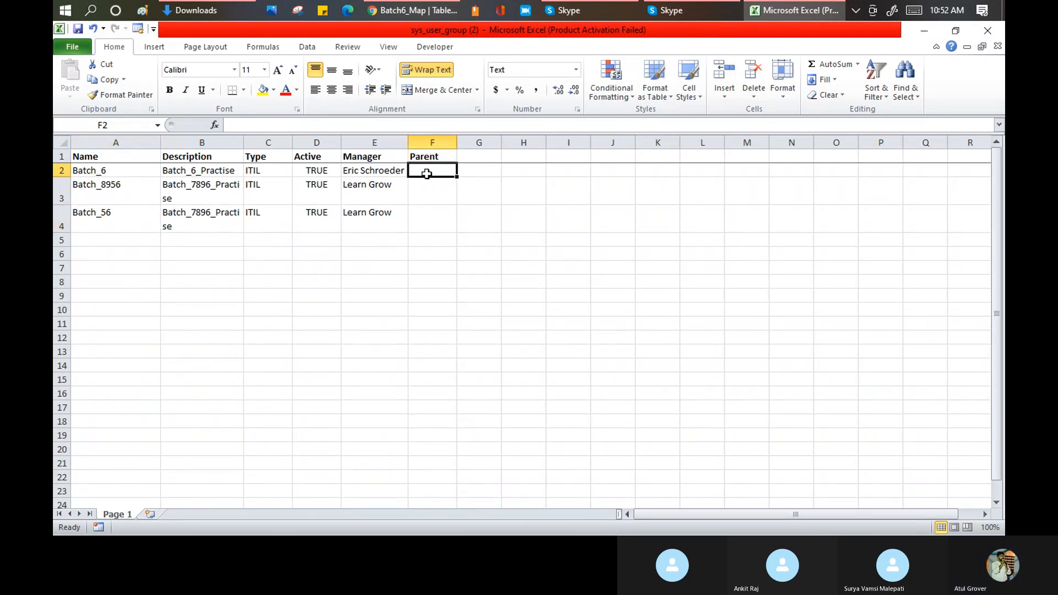
click(428, 193)
click(429, 170)
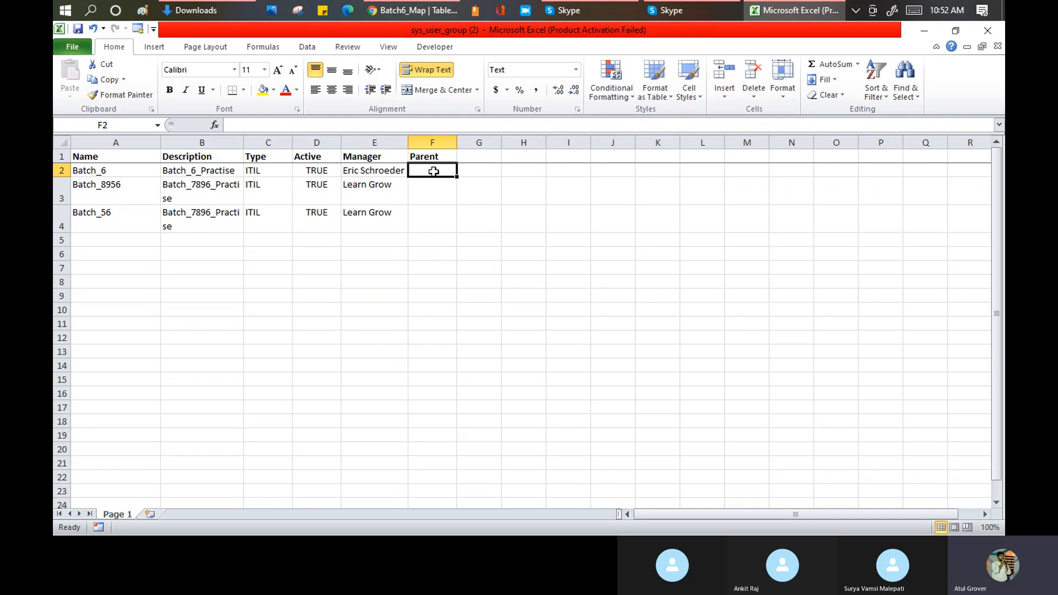
drag(184, 171, 390, 174)
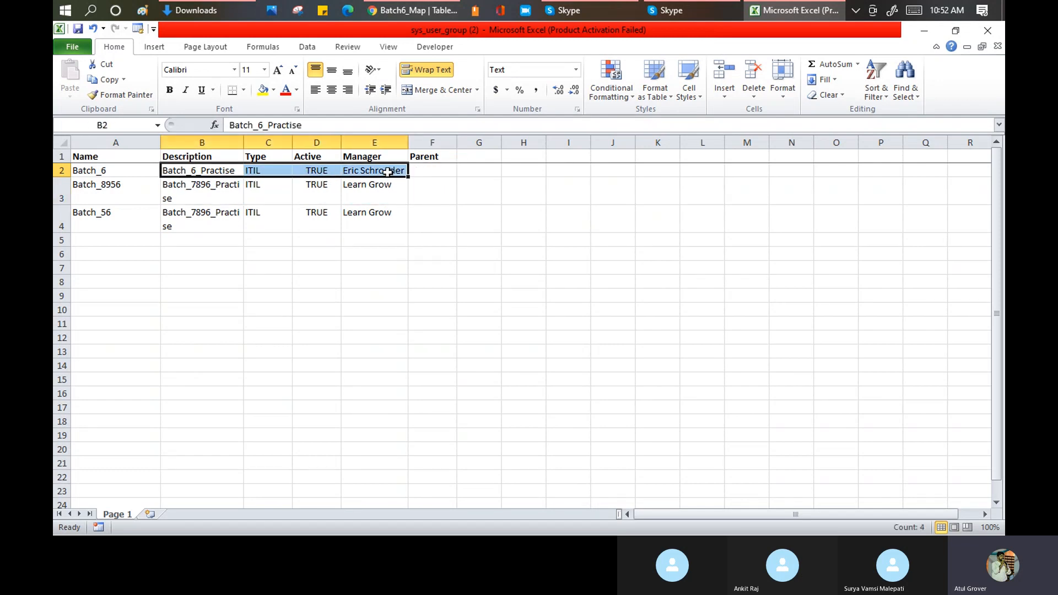
key(ctrl+c)
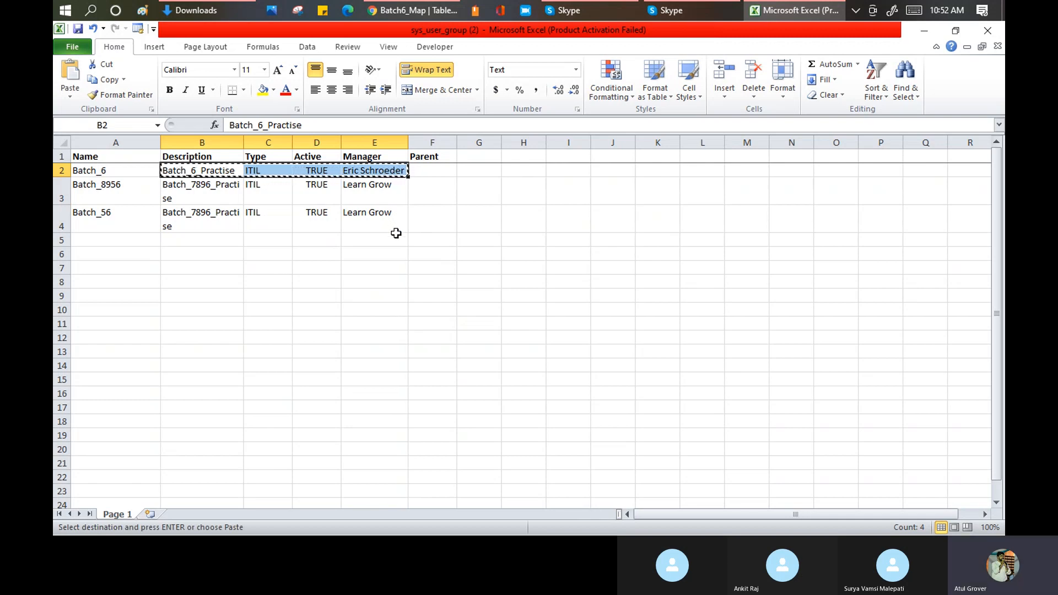
key(Delete)
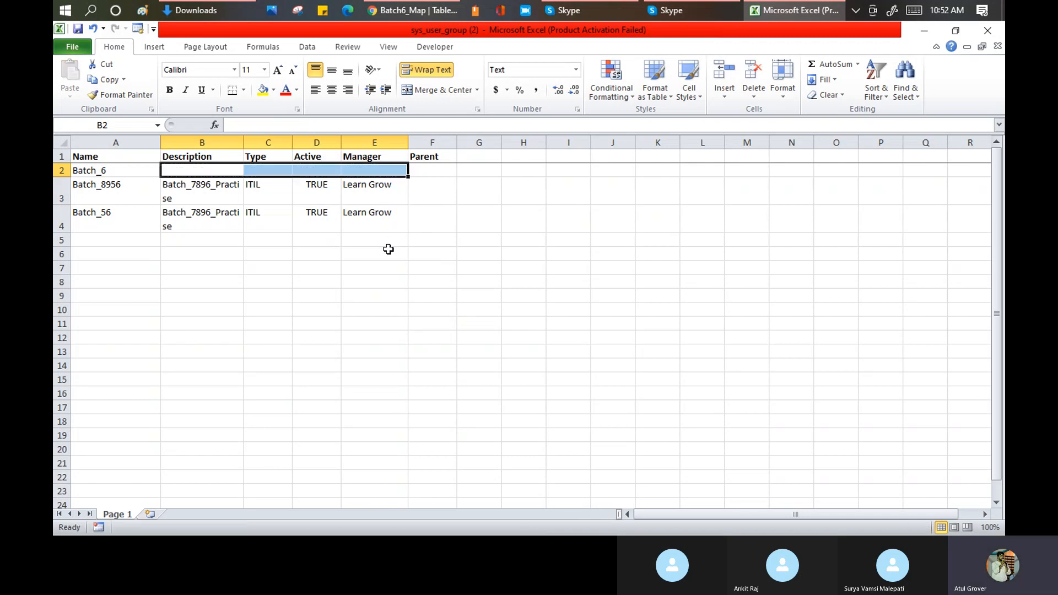
Compare the emptied Batch_6 cells with the Copy empty fields option in ServiceNow, then restore the cleared cells in Excel
click(389, 249)
click(110, 170)
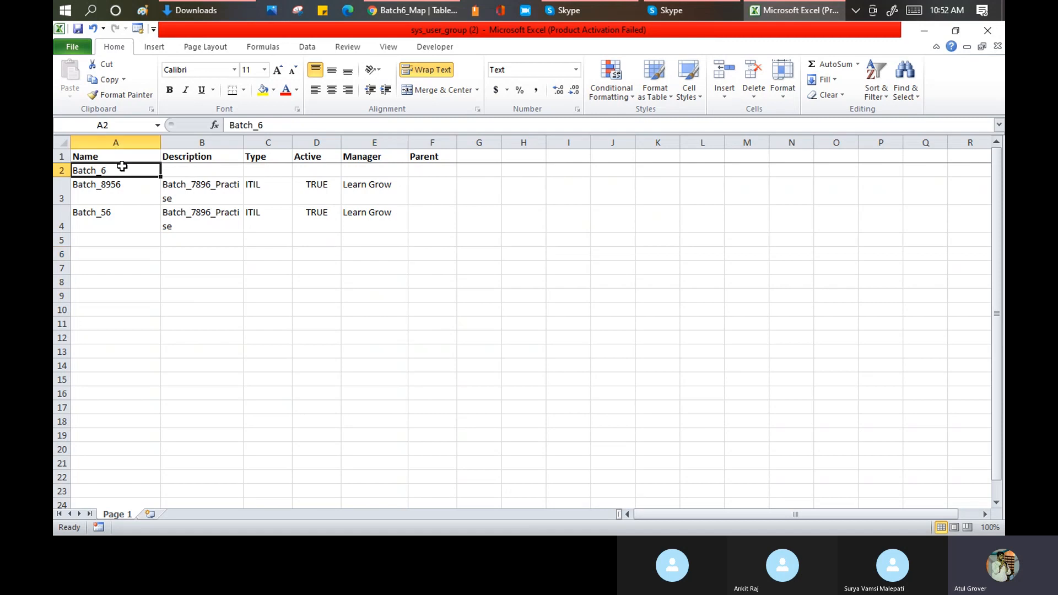
drag(182, 169, 453, 171)
click(411, 10)
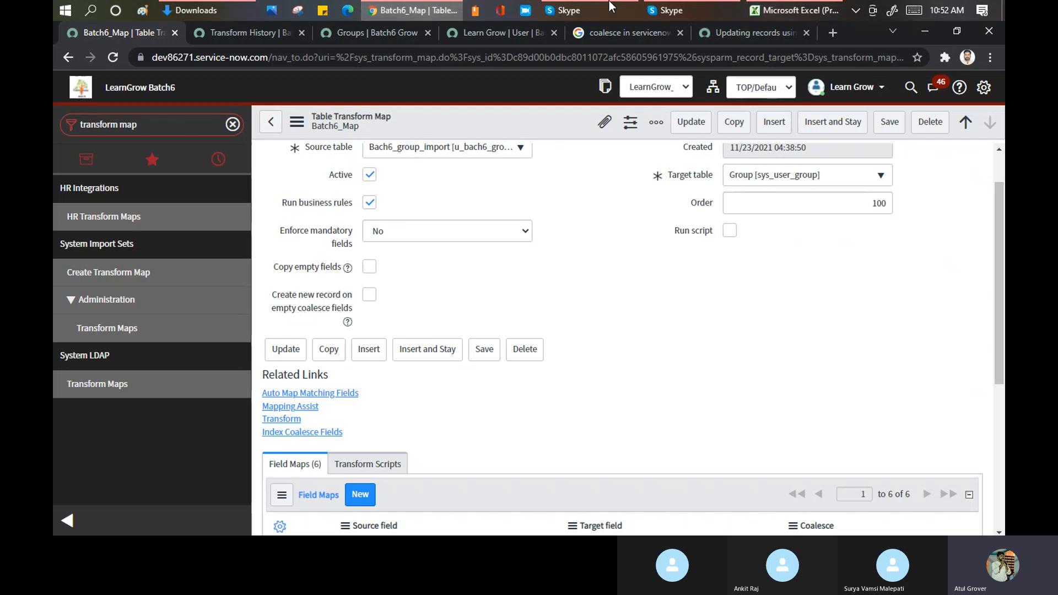
click(793, 10)
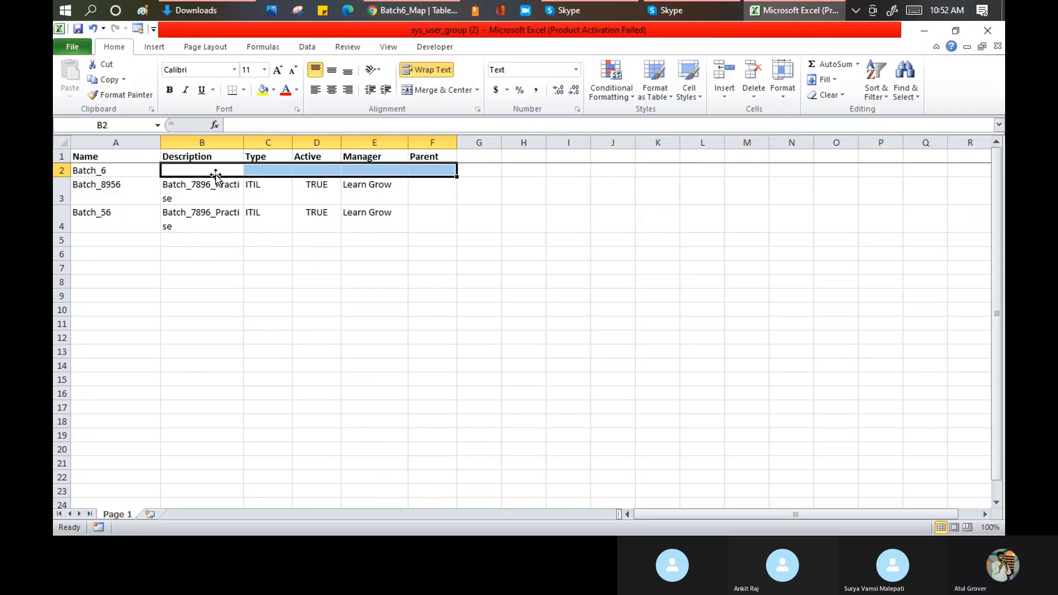
key(ctrl+v)
Clear the Batch_6 name in cell A2, keeping the rest of that row filled
click(141, 170)
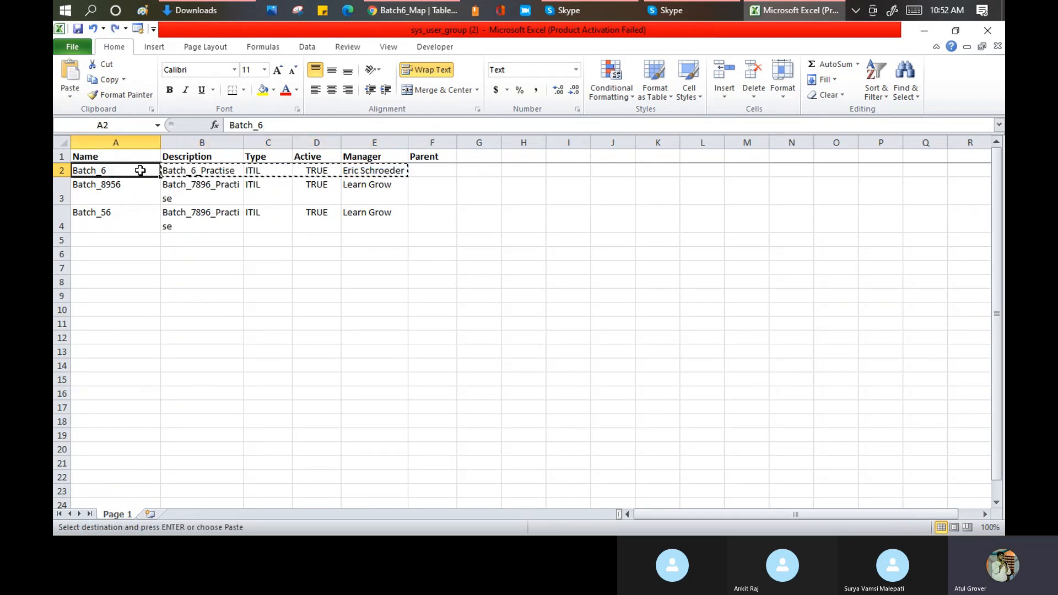
key(Delete)
click(171, 307)
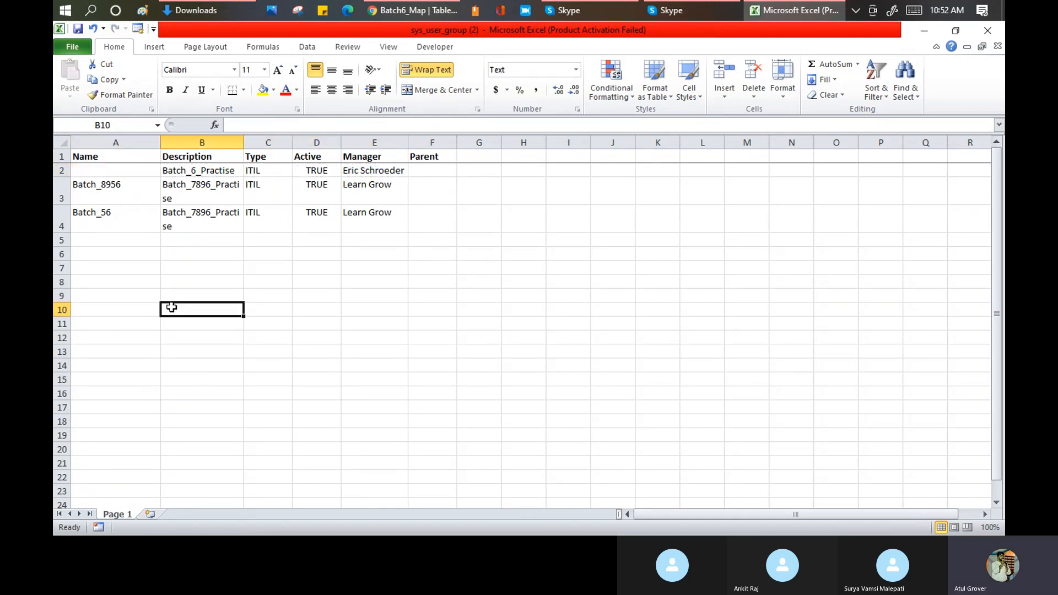
Switch to ServiceNow, enable Create new record on empty coalesce fields for Batch6_Map and check the coalesce column of the field maps
click(413, 10)
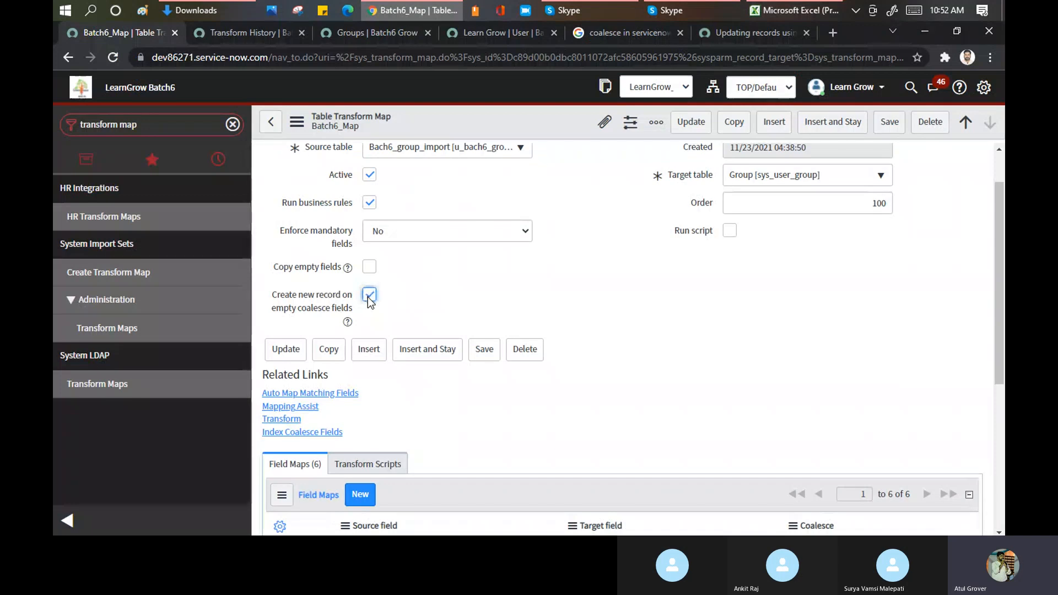
scroll(558, 254, down, 1)
scroll(844, 507, down, 1)
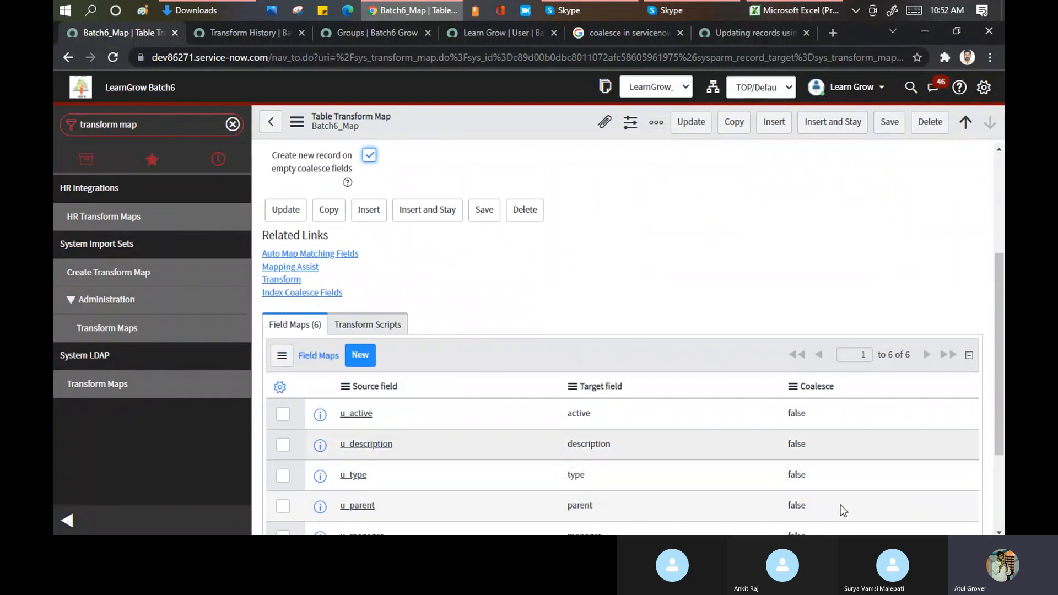
scroll(699, 372, up, 1)
scroll(729, 519, down, 1)
Highlight the details of the nameless row in Excel, then turn off Create new record on empty coalesce fields in ServiceNow
click(793, 10)
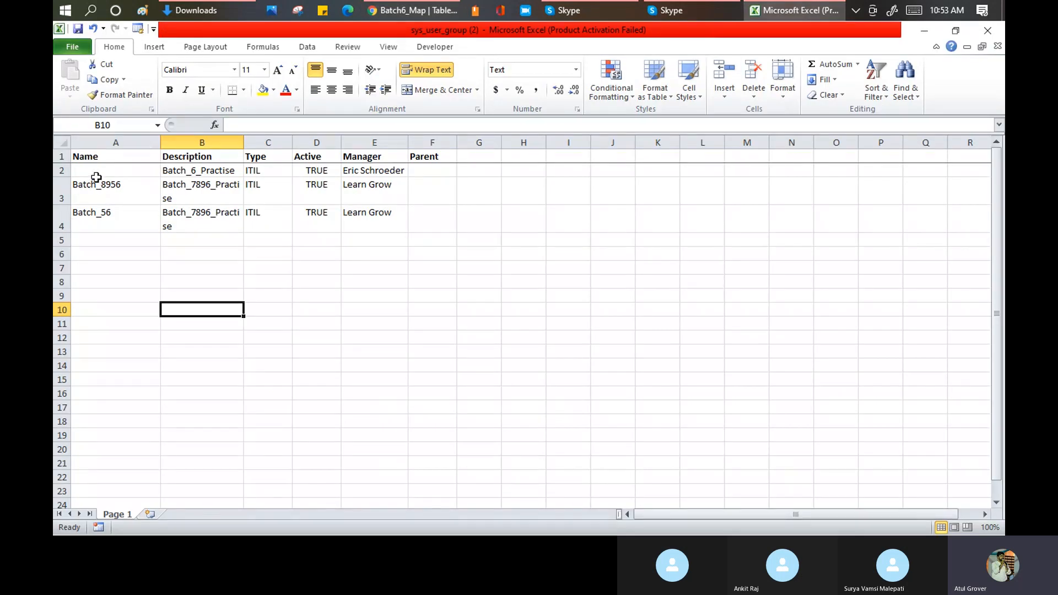
drag(205, 170, 451, 169)
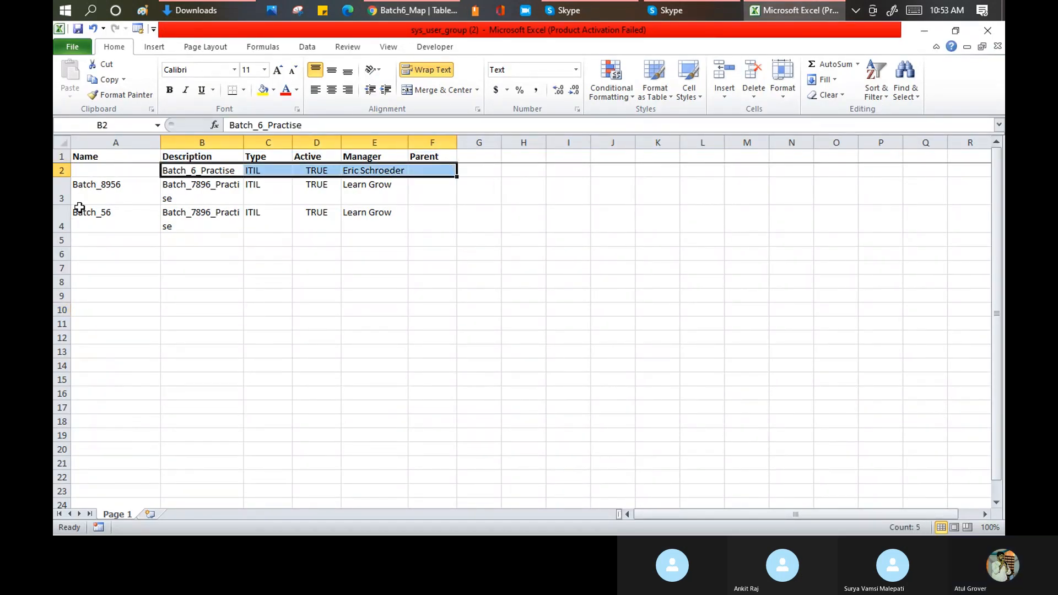
click(401, 12)
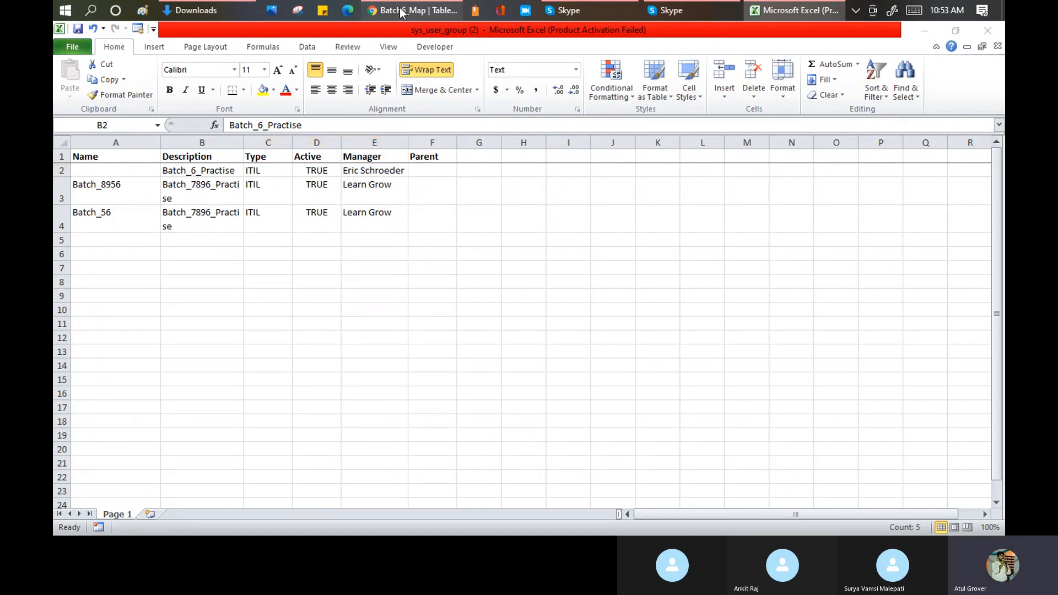
scroll(403, 194, up, 3)
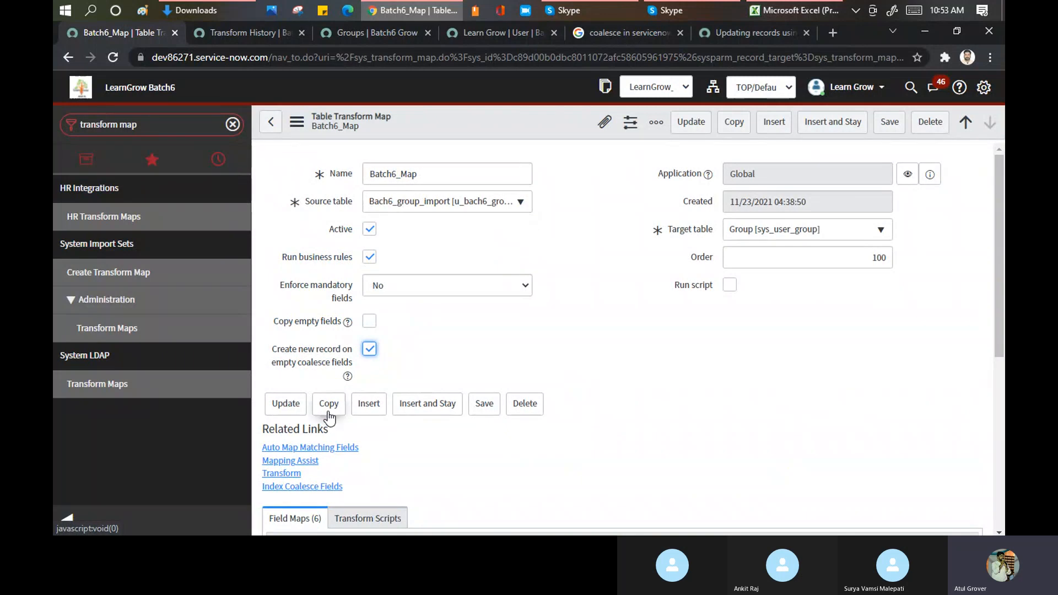
click(369, 349)
Open the u_name field map and examine its Coalesce empty fields and Coalesce case sensitive options
scroll(443, 313, down, 6)
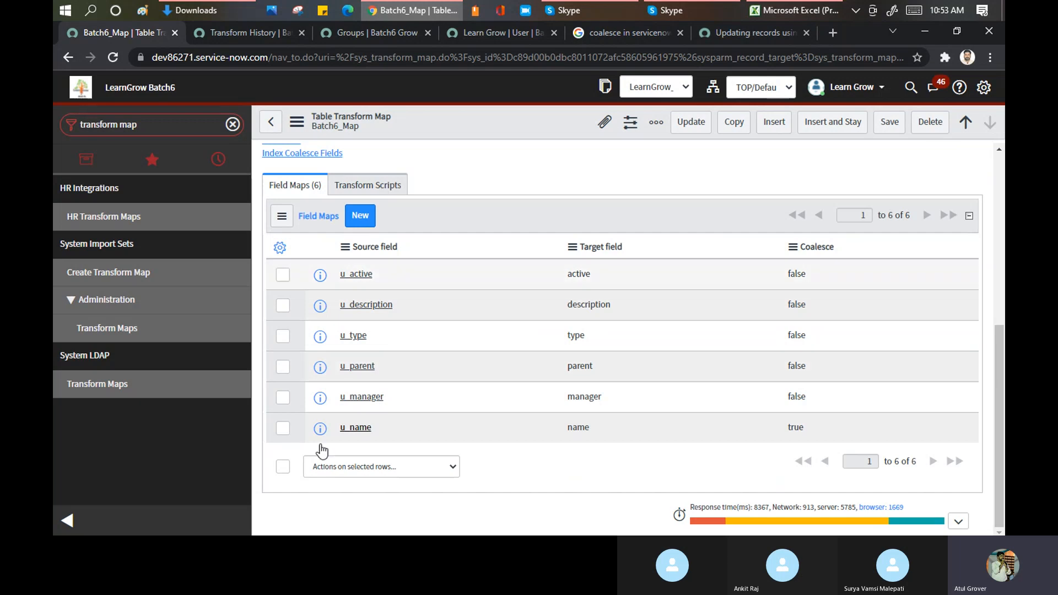
click(356, 427)
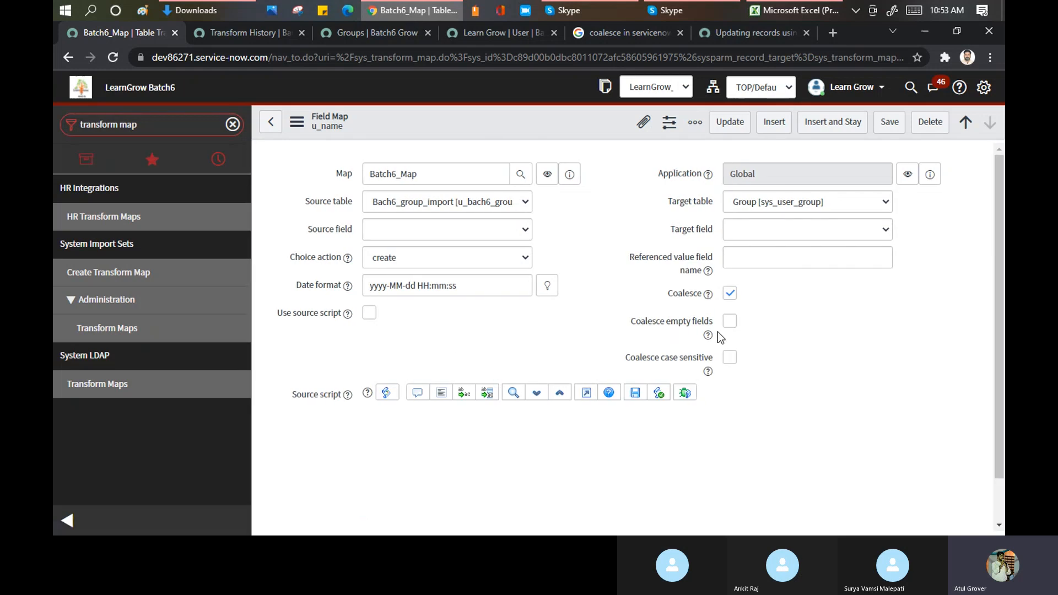
click(737, 285)
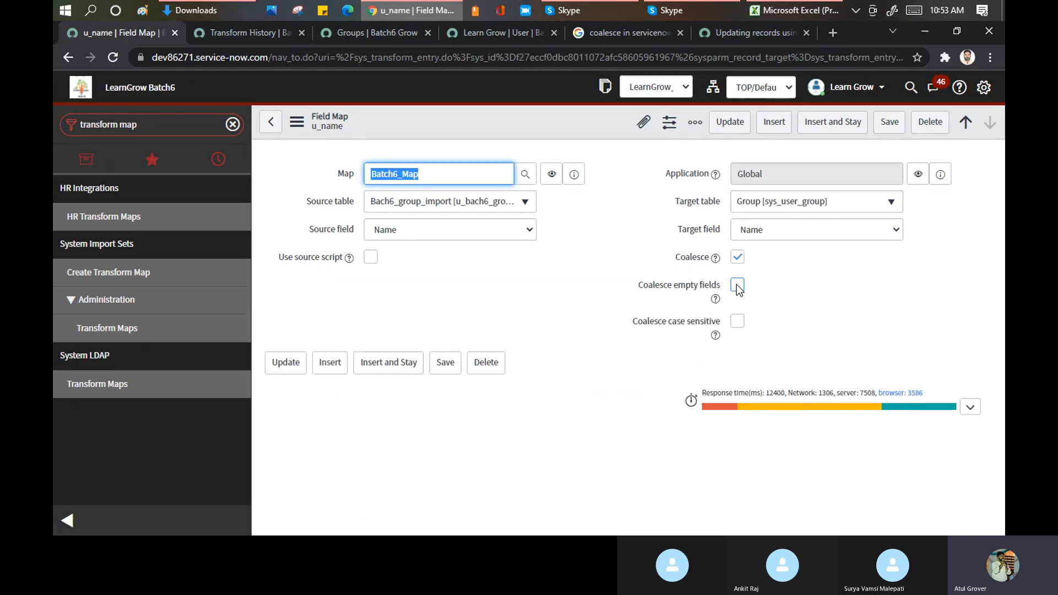
click(737, 286)
drag(632, 321, 717, 324)
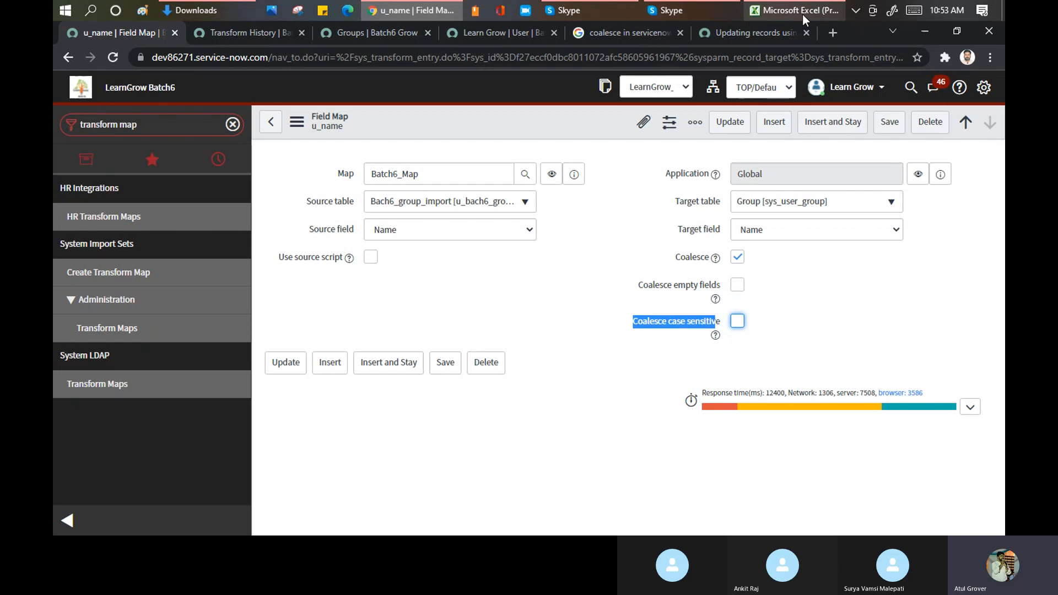
In the Excel workbook, restore the name Batch_6 in A2, enter batch_6 in A5 and select both cells for comparison
click(782, 13)
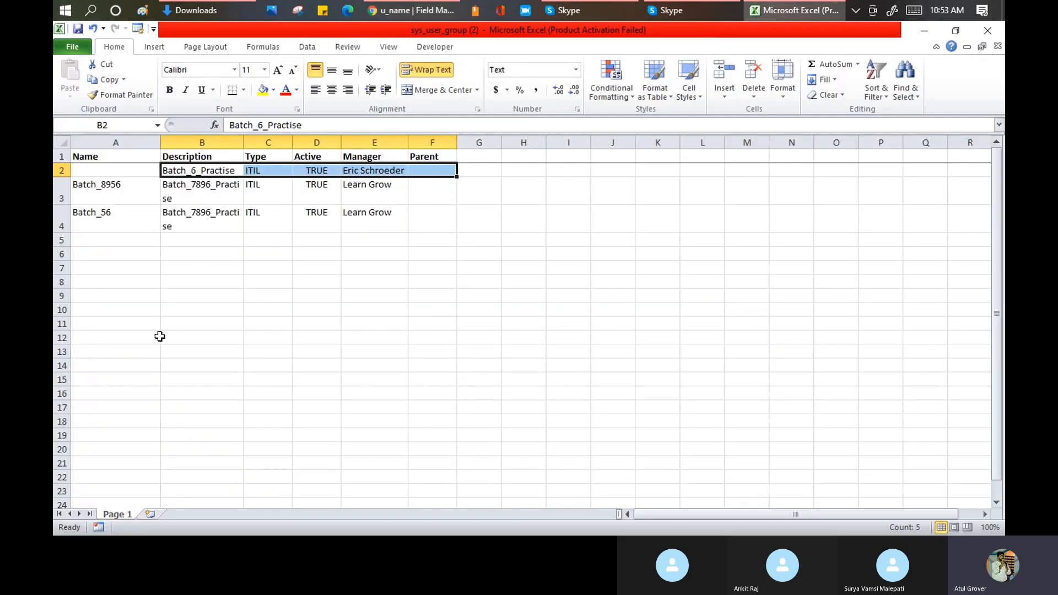
key(ctrl+c)
click(104, 170)
click(118, 238)
text(batch_6)
key(Return)
click(87, 239)
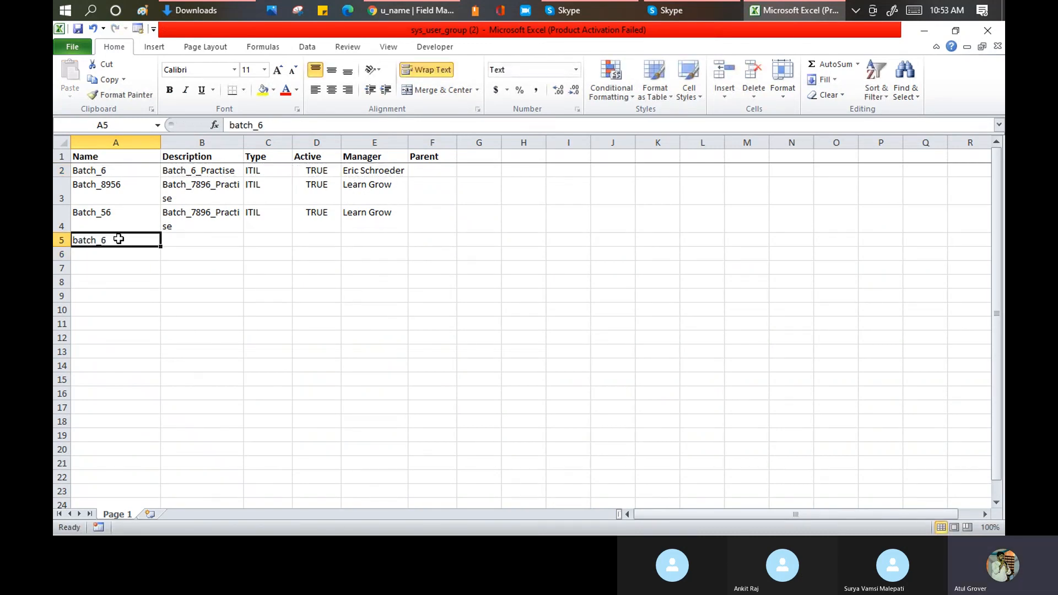
ctrl+click(104, 170)
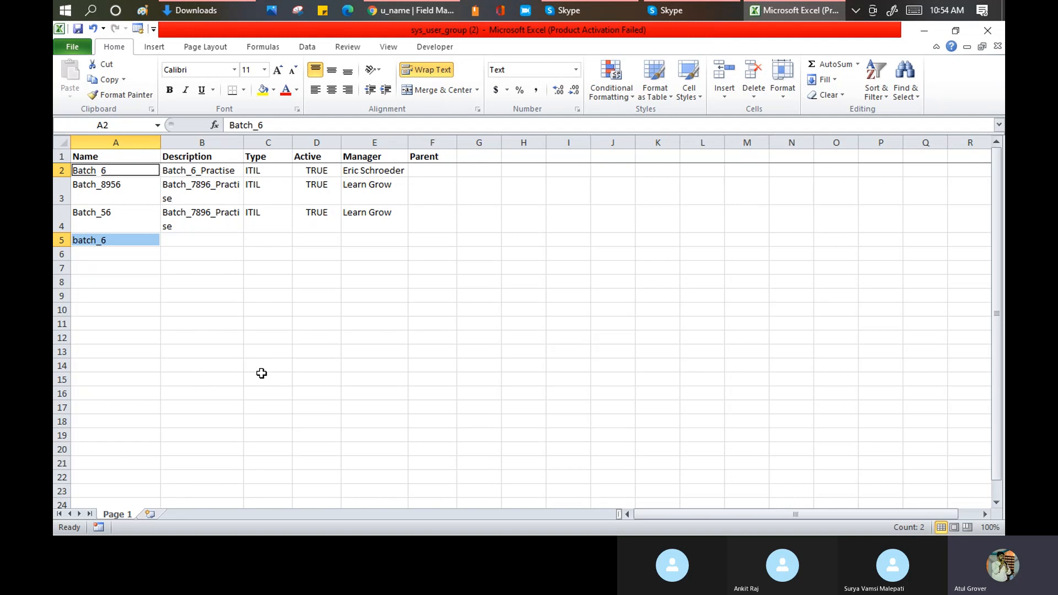
Switch to ServiceNow and turn off Coalesce case sensitive on the u_name field map
click(435, 10)
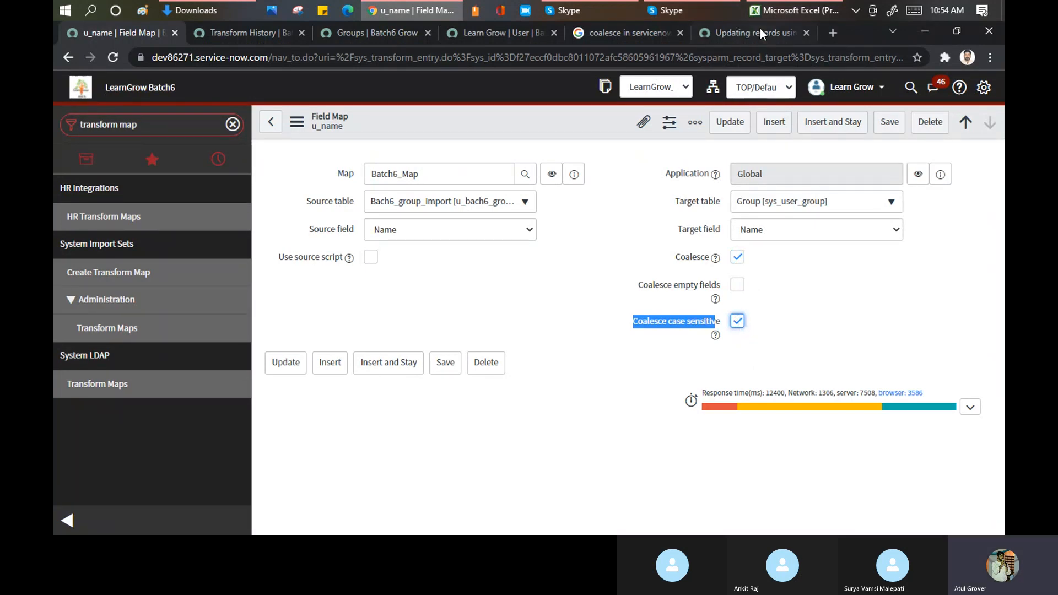
click(776, 8)
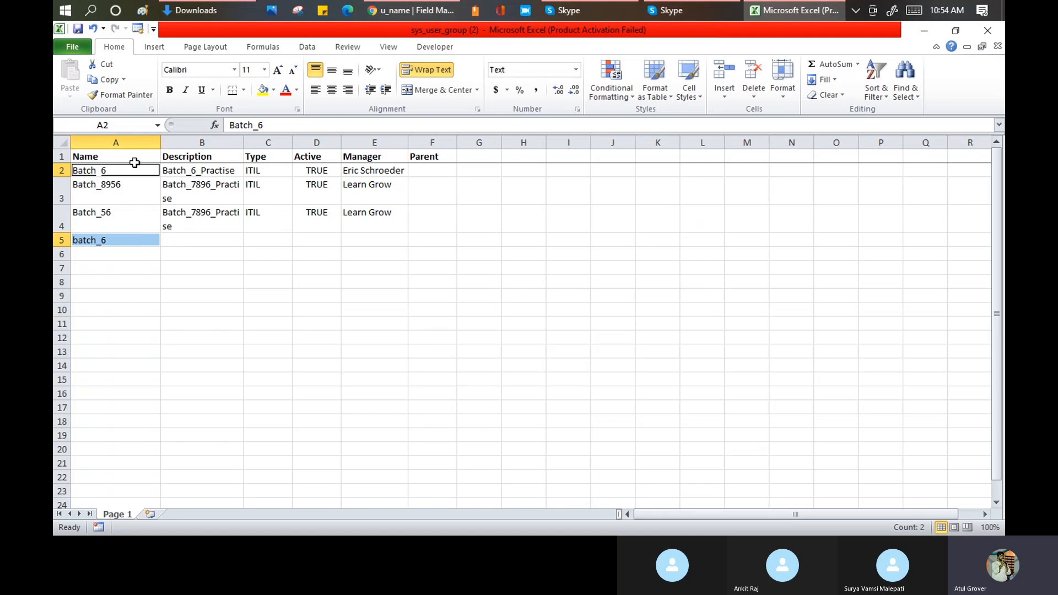
click(399, 8)
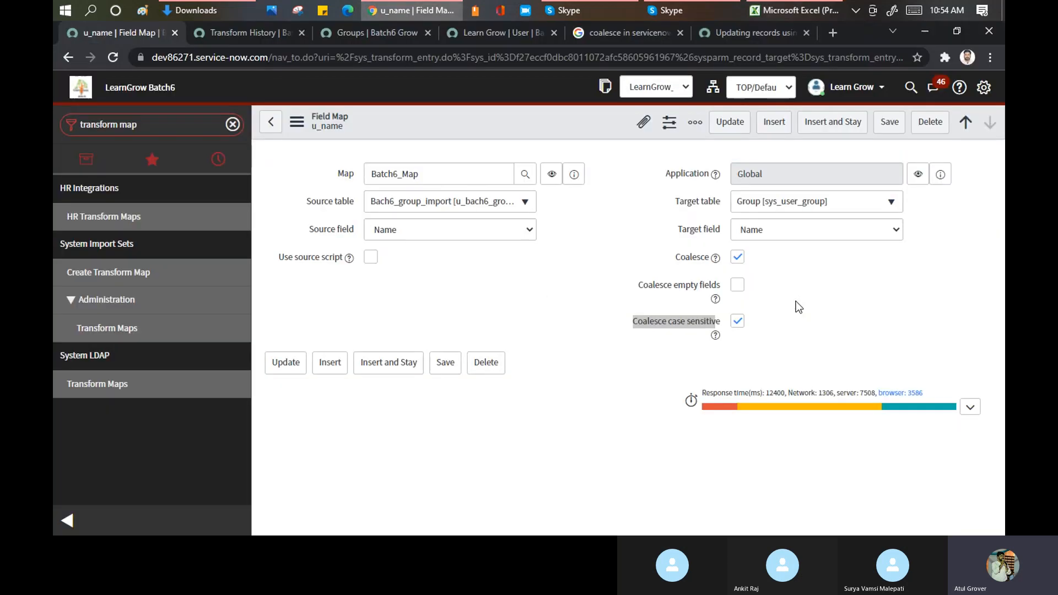
click(738, 323)
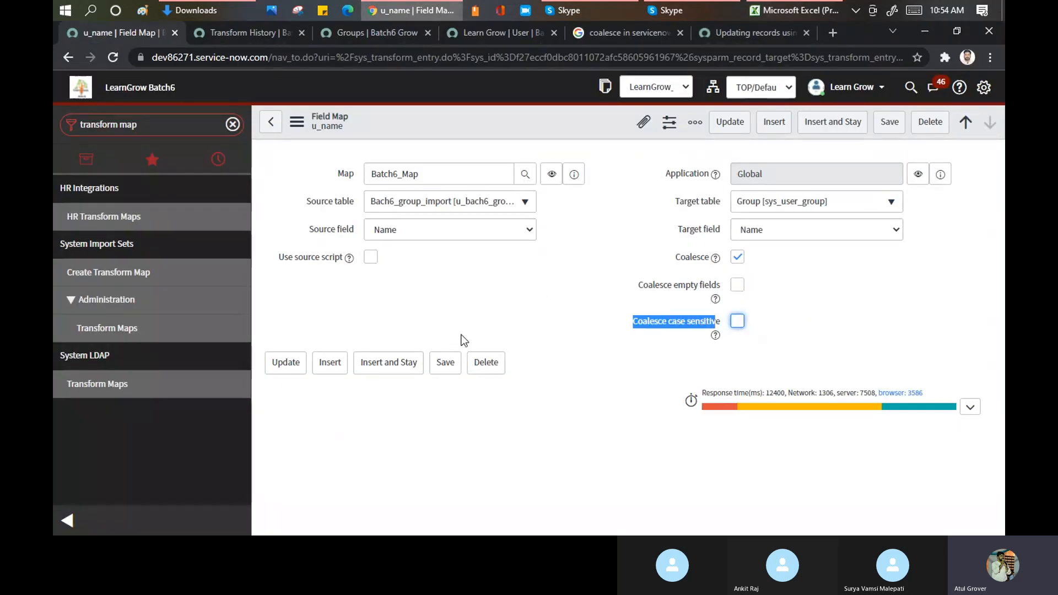
Enable Use source script to view the source script template, and return to Batch6_Map discarding the field map changes
click(373, 259)
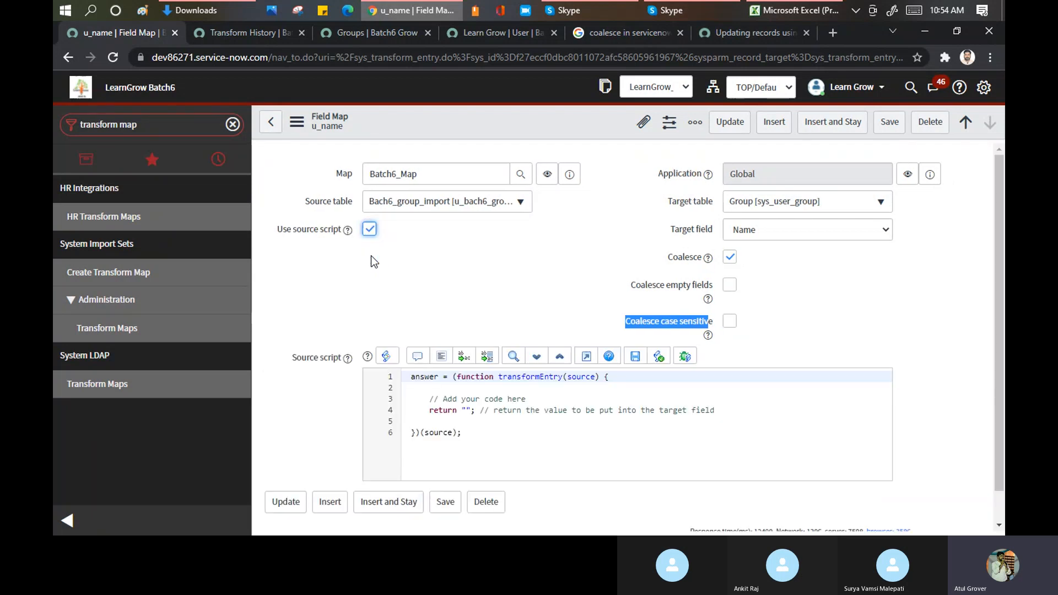
scroll(455, 405, down, 1)
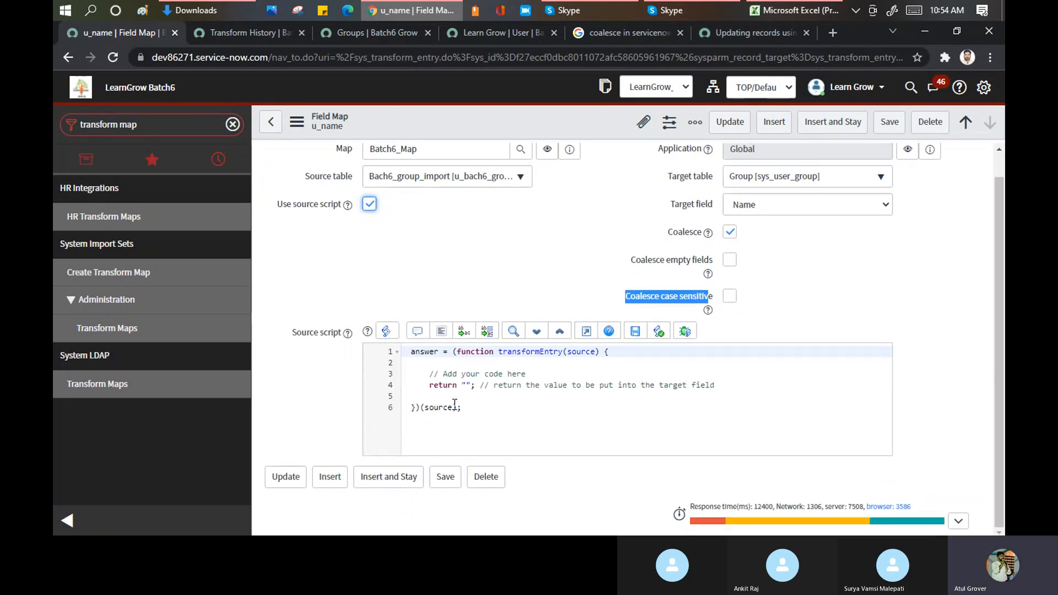
scroll(455, 403, up, 1)
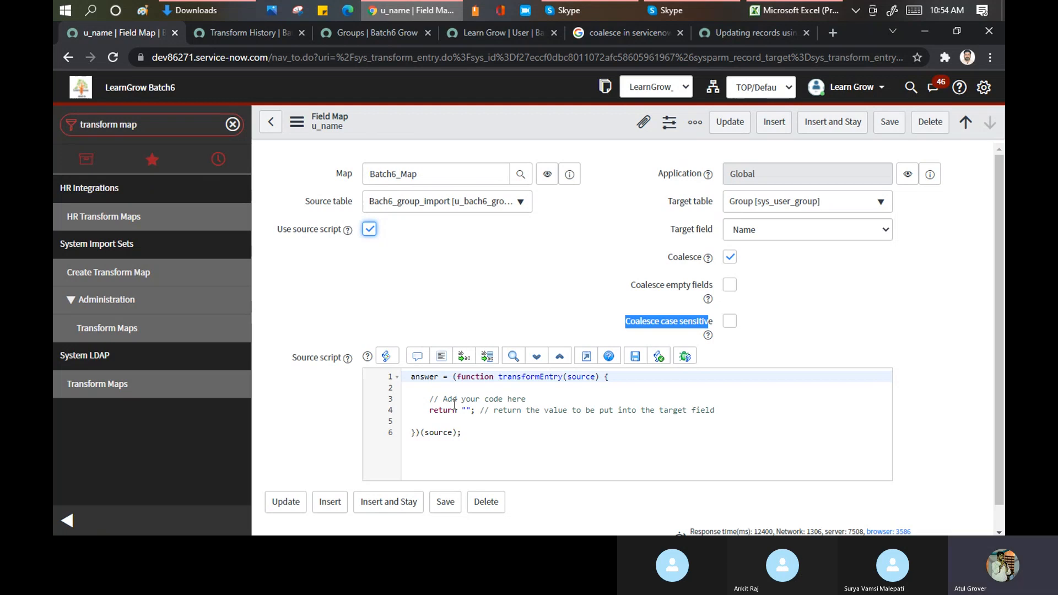
click(271, 127)
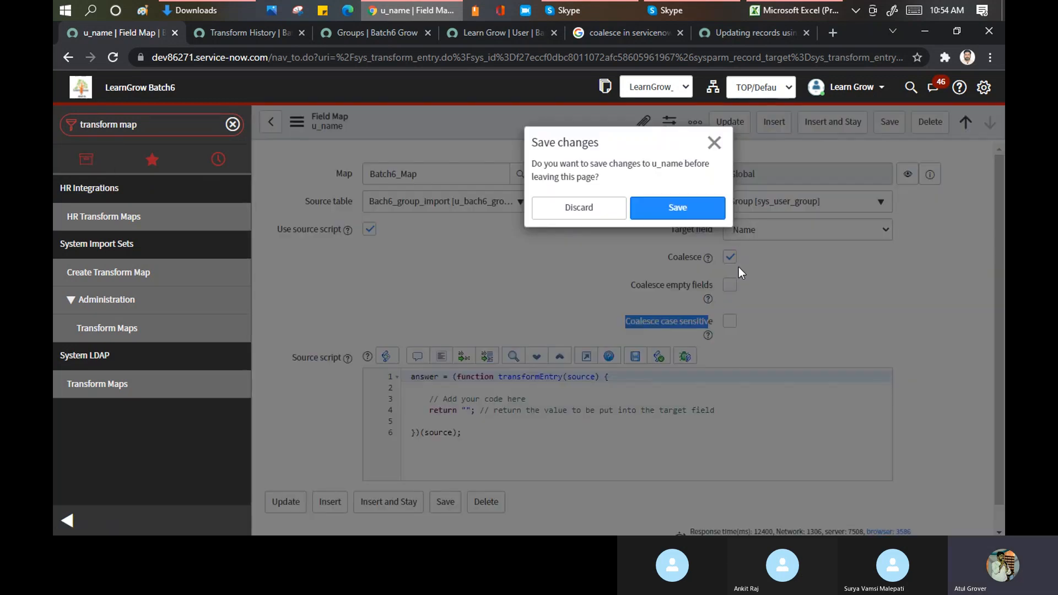
click(602, 214)
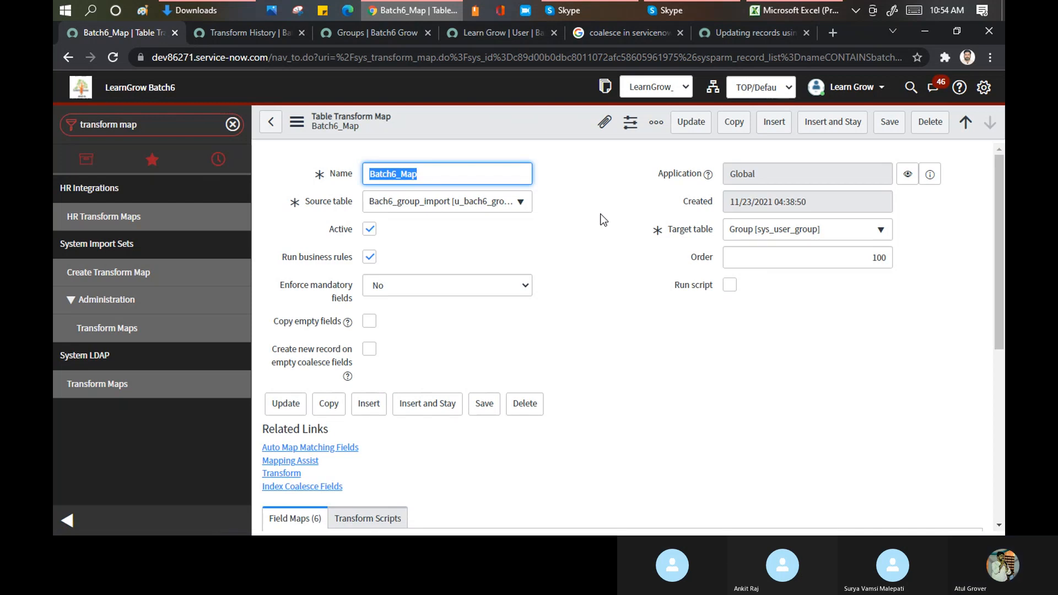
Switch to the Excel workbook and compare the names Batch_6 in A2 and batch_6 in A5
click(794, 10)
click(111, 173)
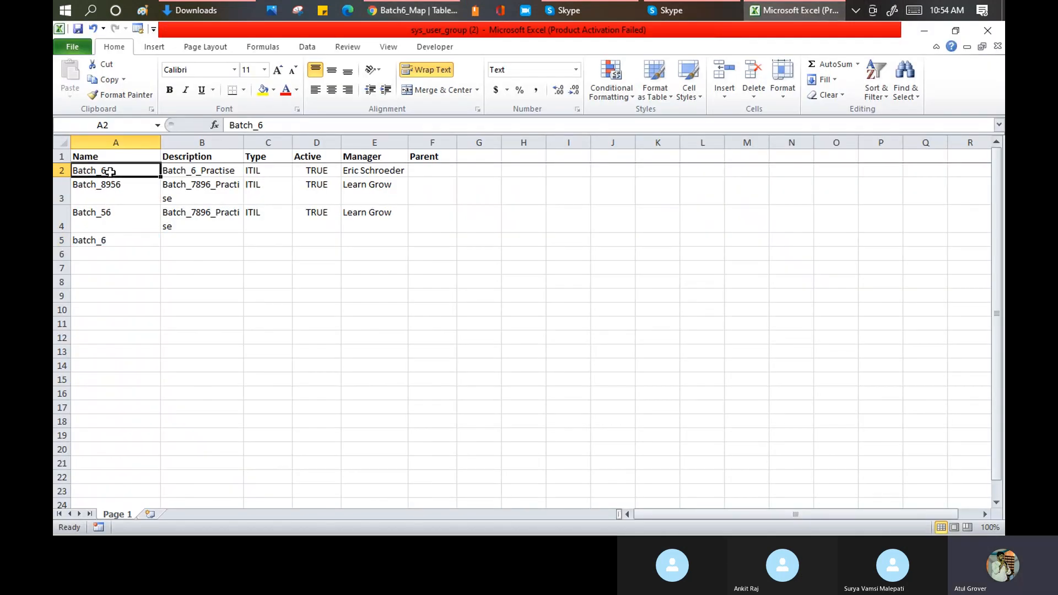
click(131, 238)
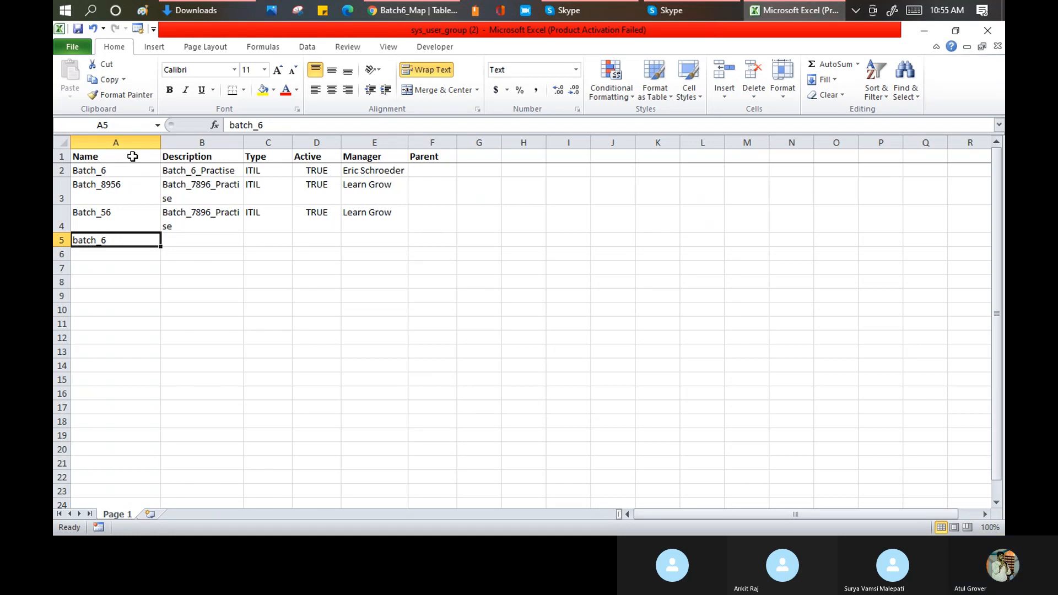
Enter it in A6 and IT in A7, and highlight the two cells for comparison
click(150, 252)
text(it)
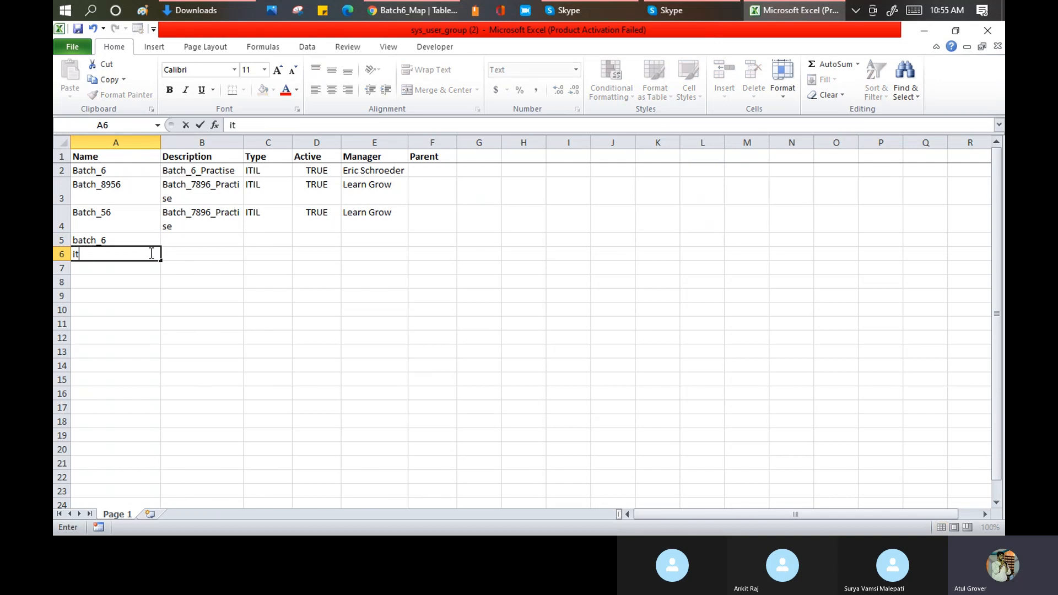
key(Return)
click(150, 253)
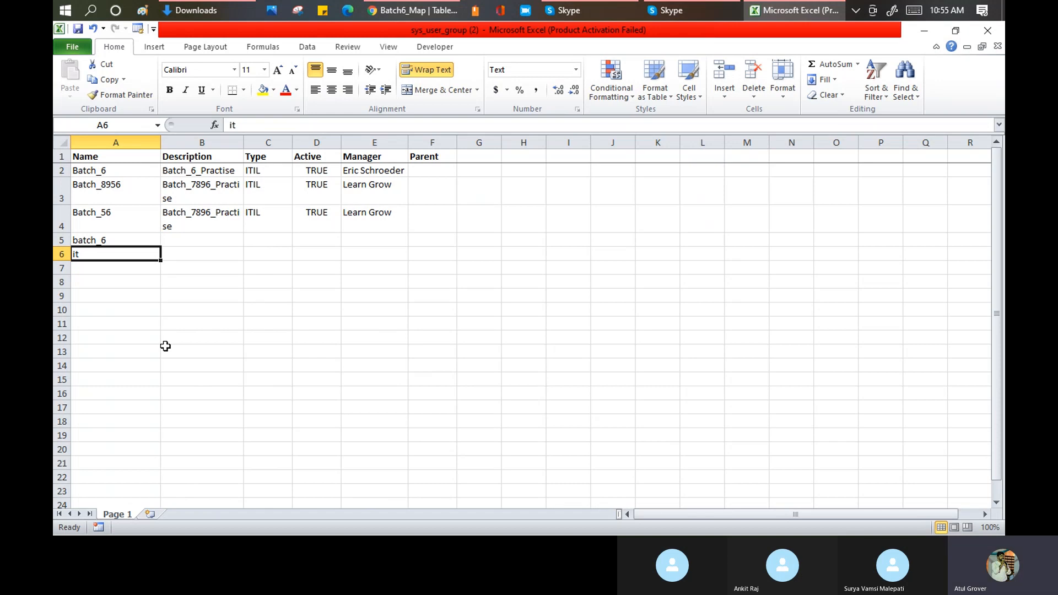
key(Down)
text(IT)
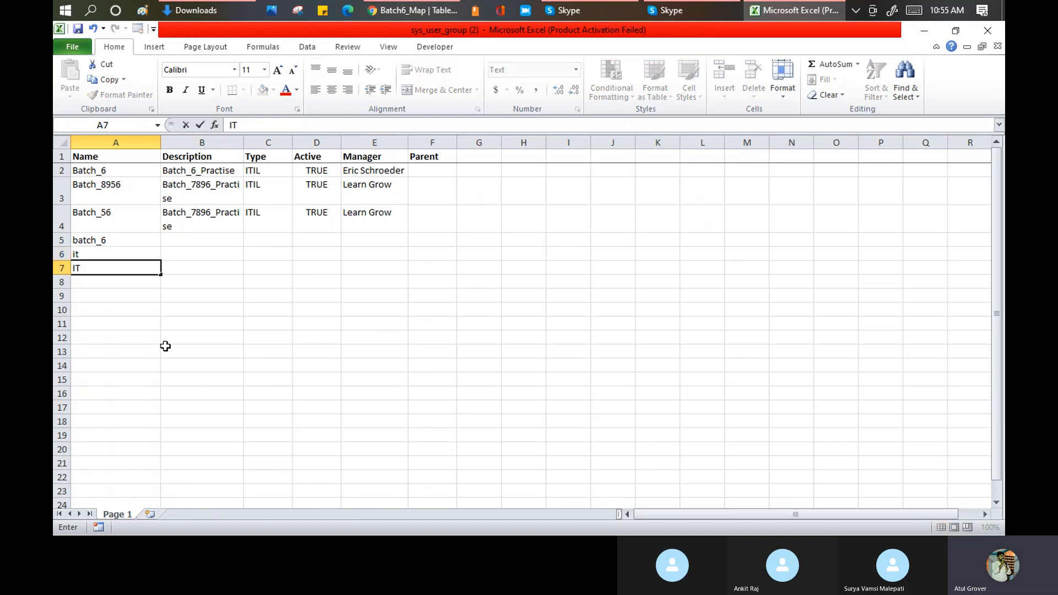
key(Return)
click(117, 269)
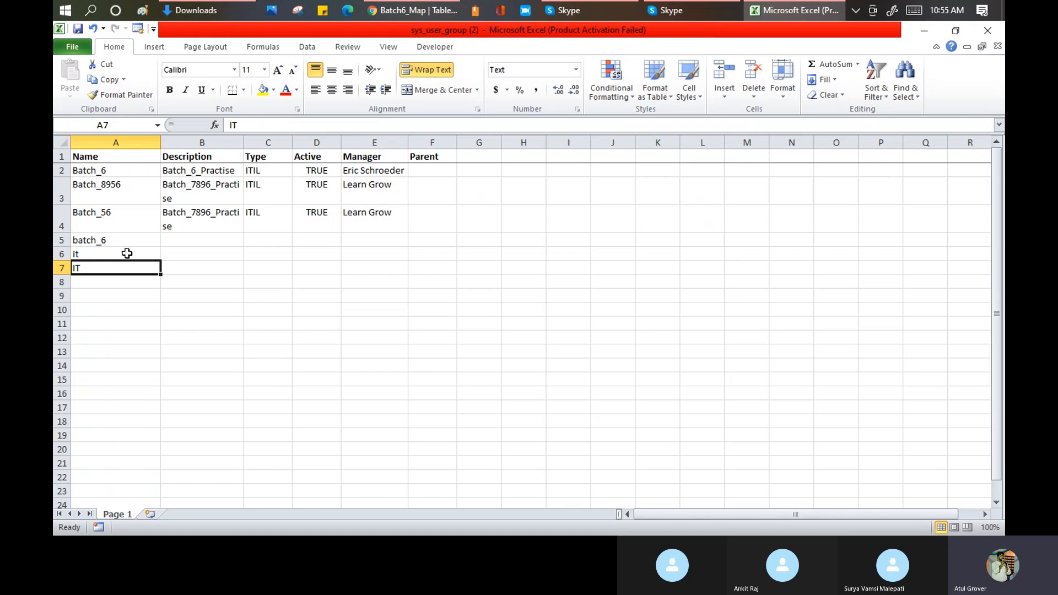
drag(131, 254, 142, 265)
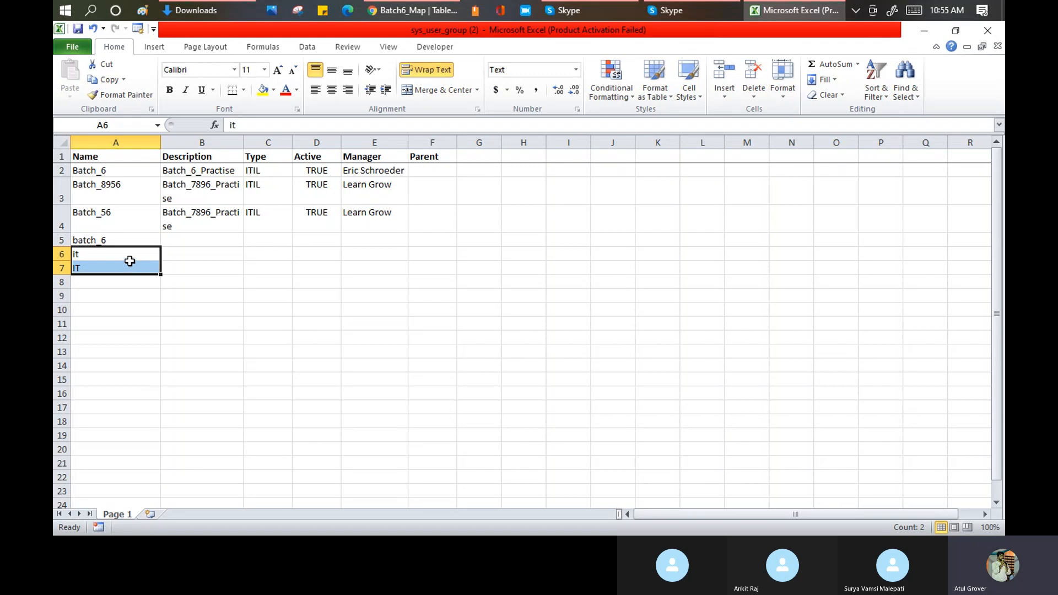
click(125, 253)
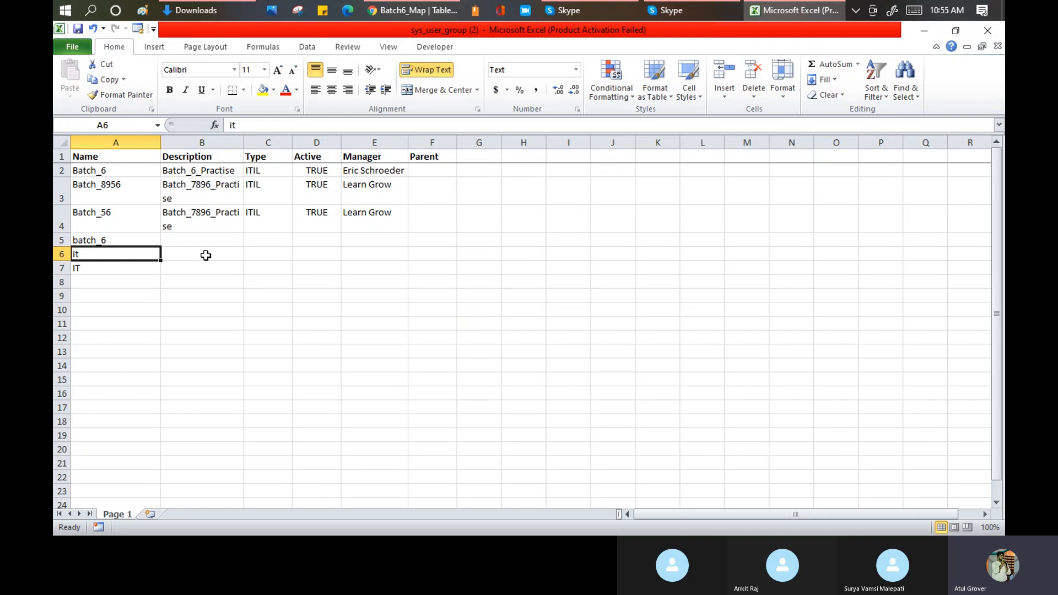
click(132, 271)
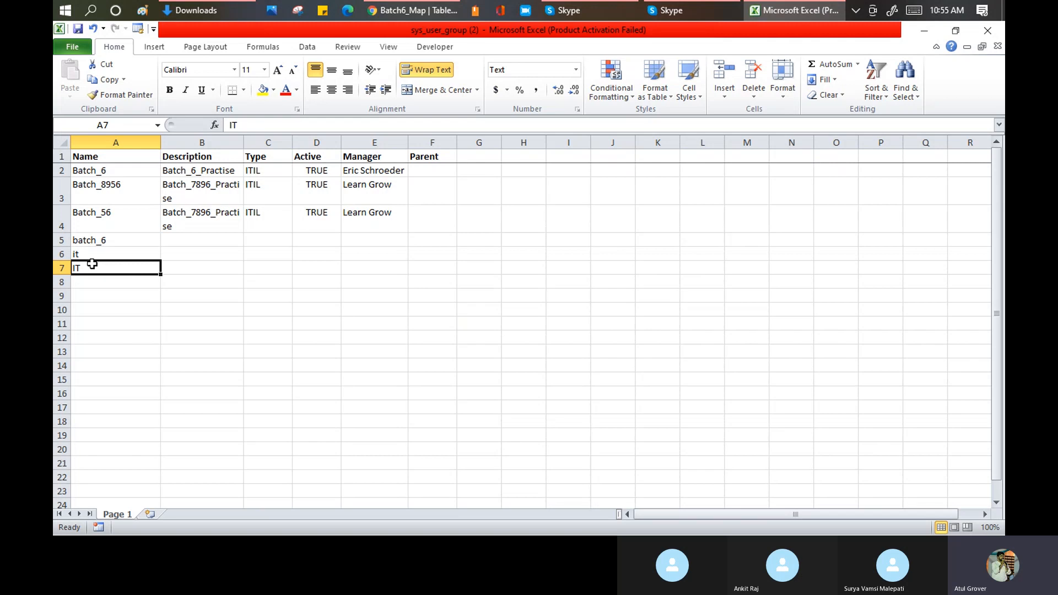
Enter eye in A8 and i in A9, and select both cells for comparison
click(92, 282)
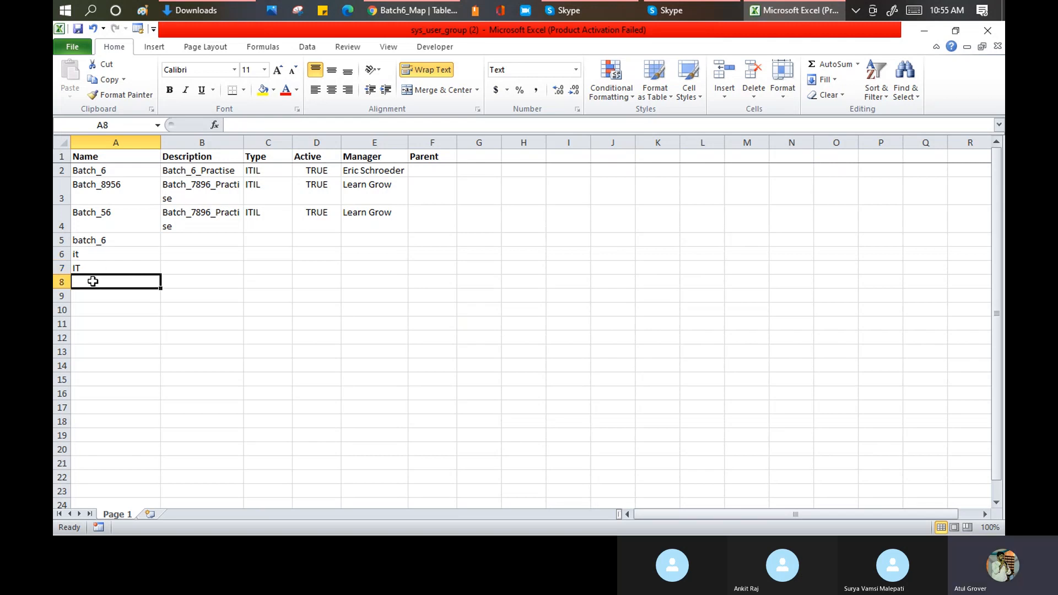
text(eye)
key(Return)
text(it)
key(Return)
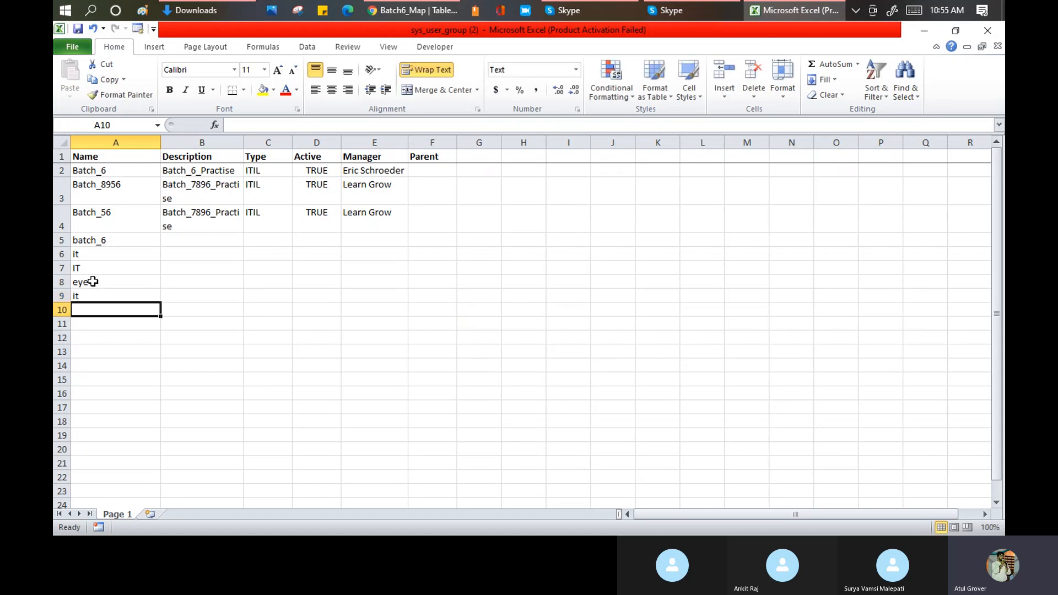
key(Up)
text(i)
key(Return)
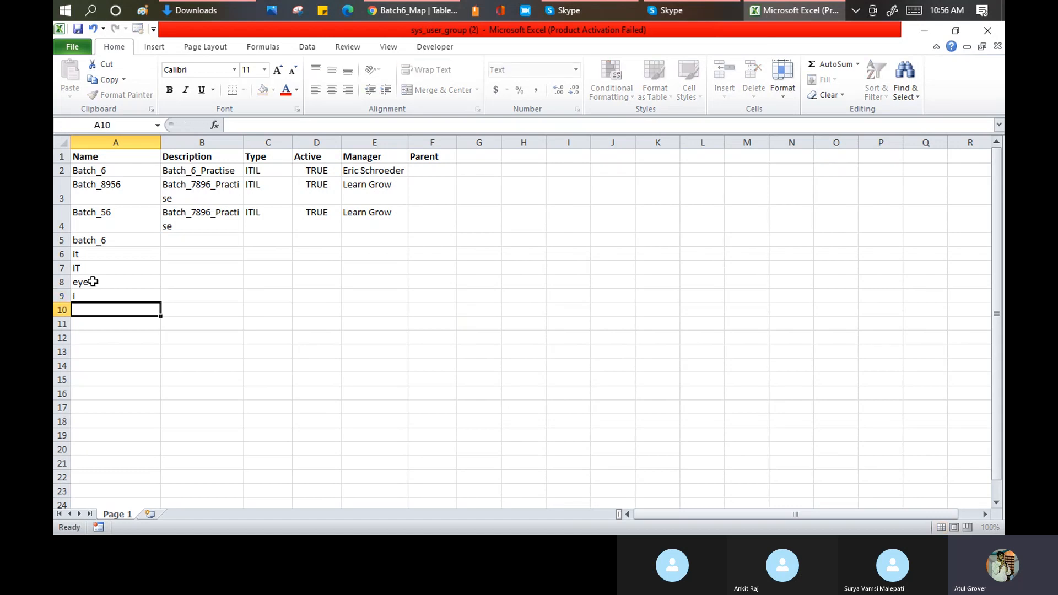
drag(92, 281, 91, 293)
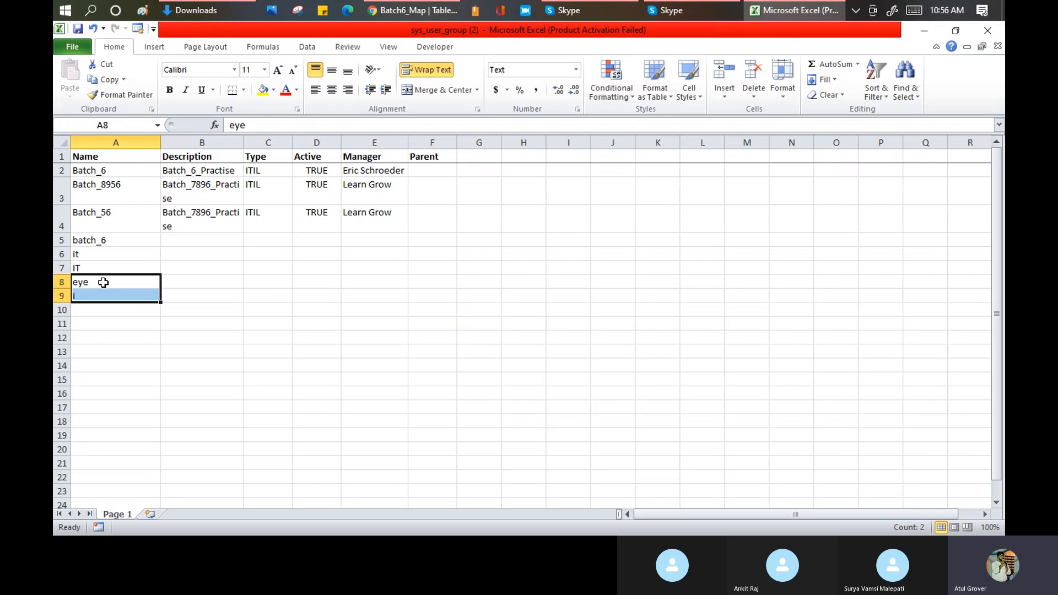
Enter suzuki in A11 and SUZUKI in A12, and select both cells for comparison
click(110, 326)
text(su)
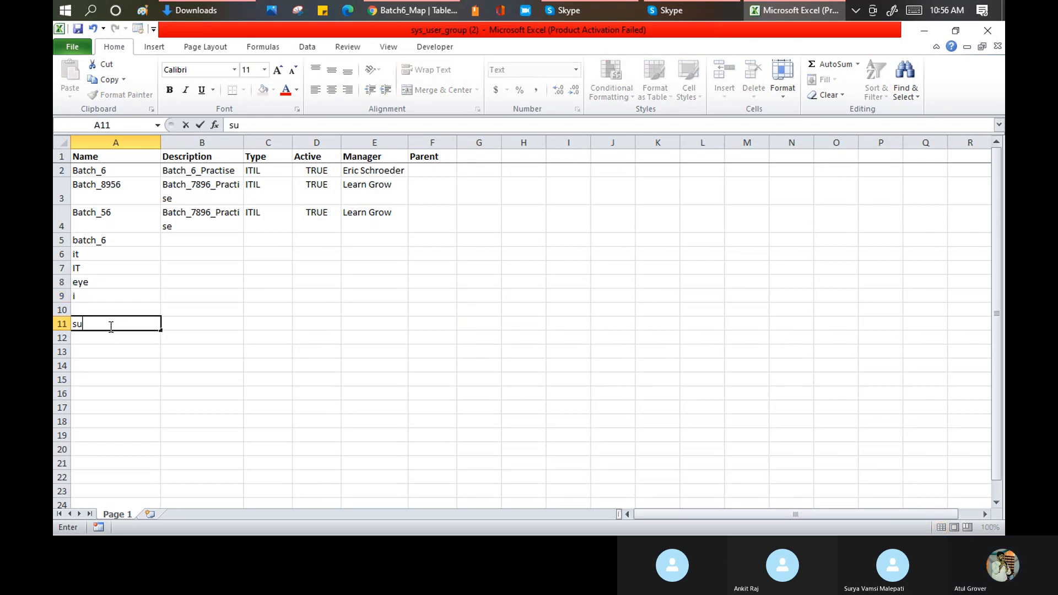
text(juki)
key(Return)
click(110, 326)
text(suzuki)
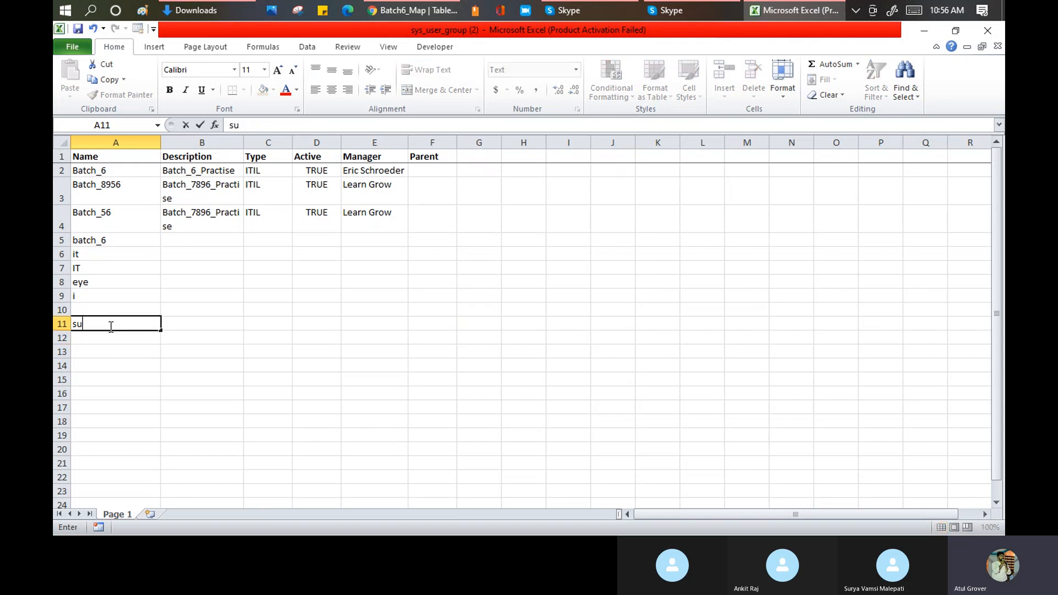
key(Return)
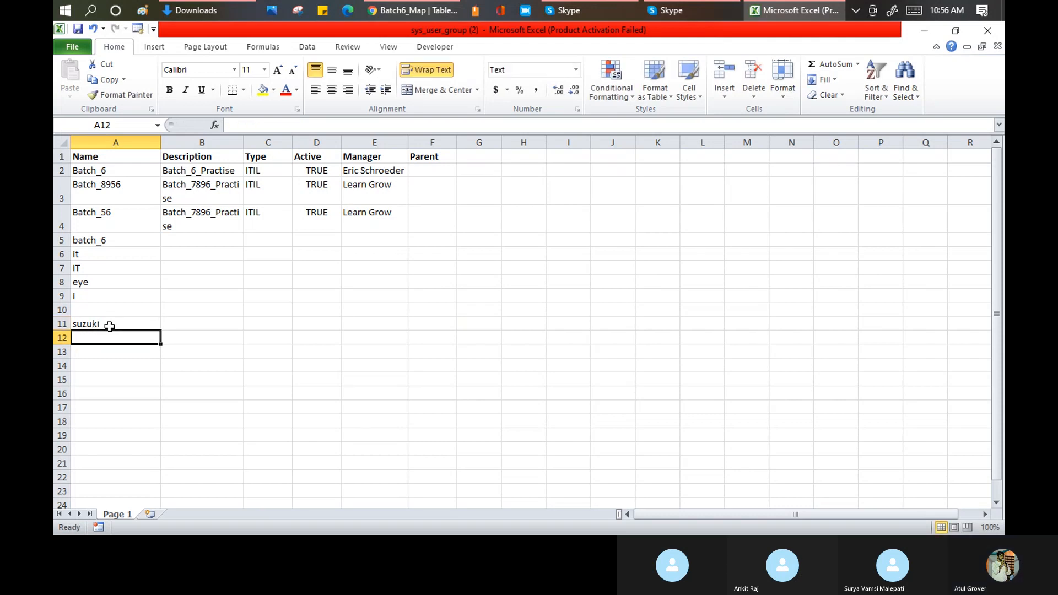
text(SU)
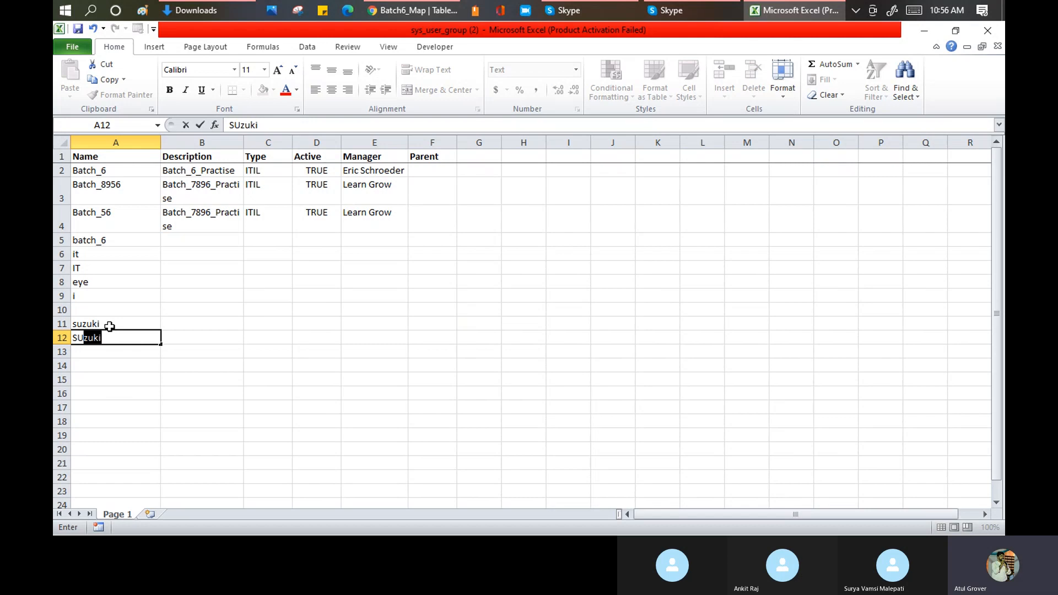
text(ZUKI)
key(Return)
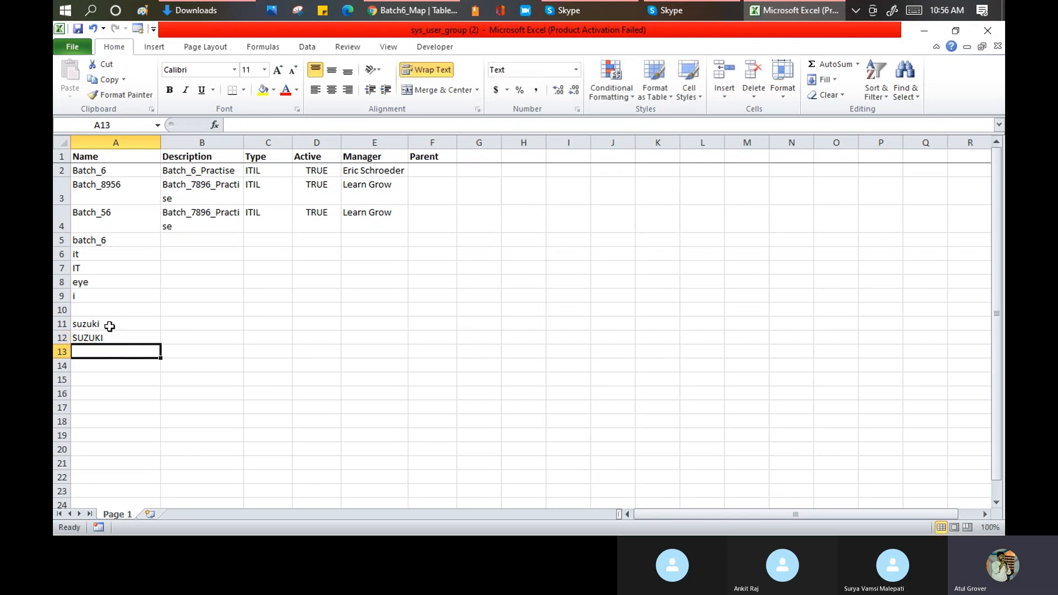
drag(110, 326, 114, 338)
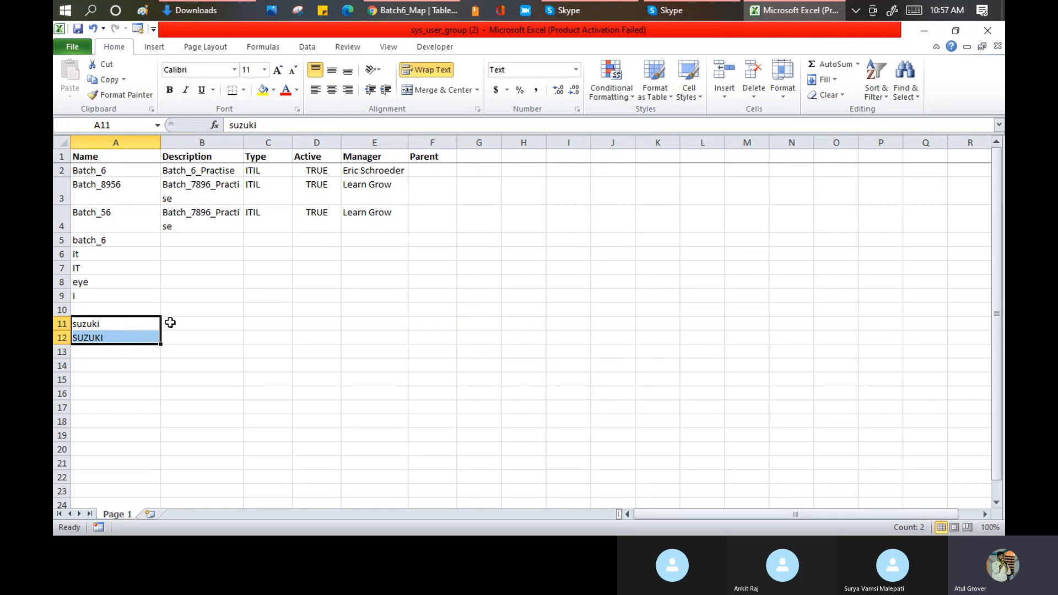
Compare the lowercase and uppercase suzuki cells one by one, and highlight the it and IT pair in A6:A7
click(130, 328)
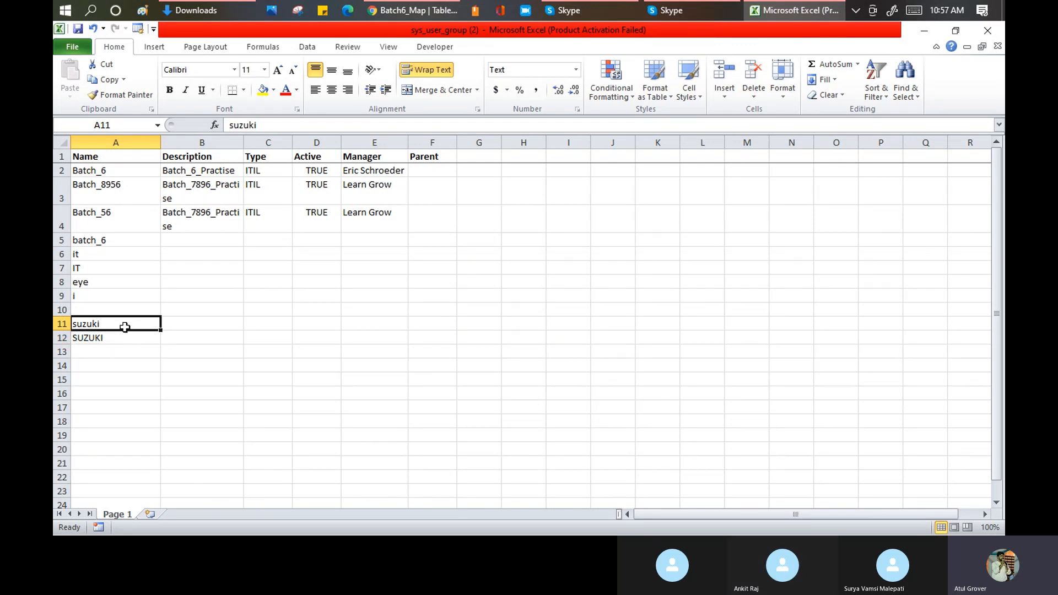
click(187, 322)
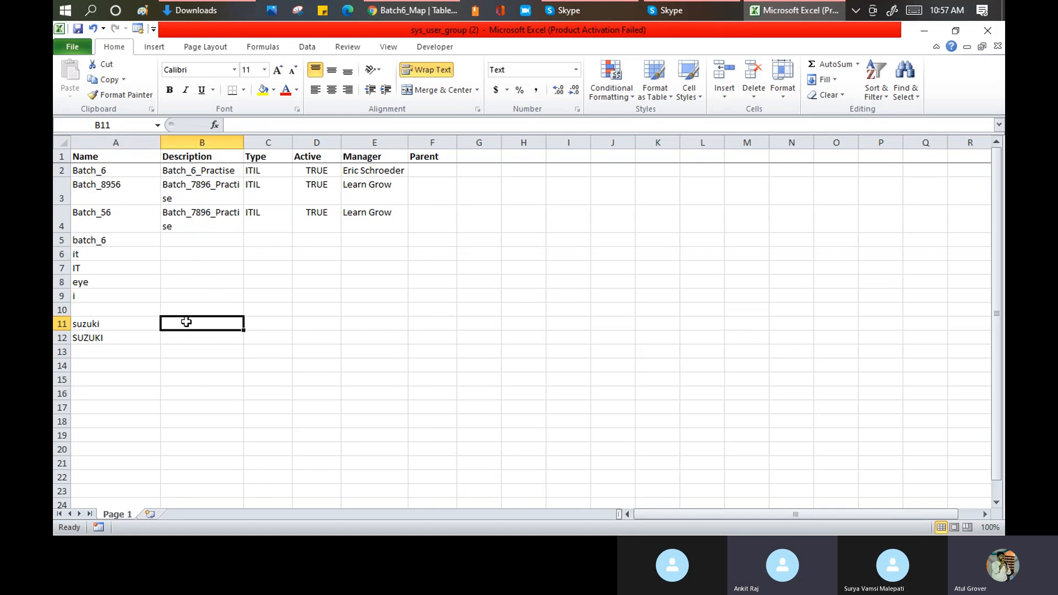
click(151, 338)
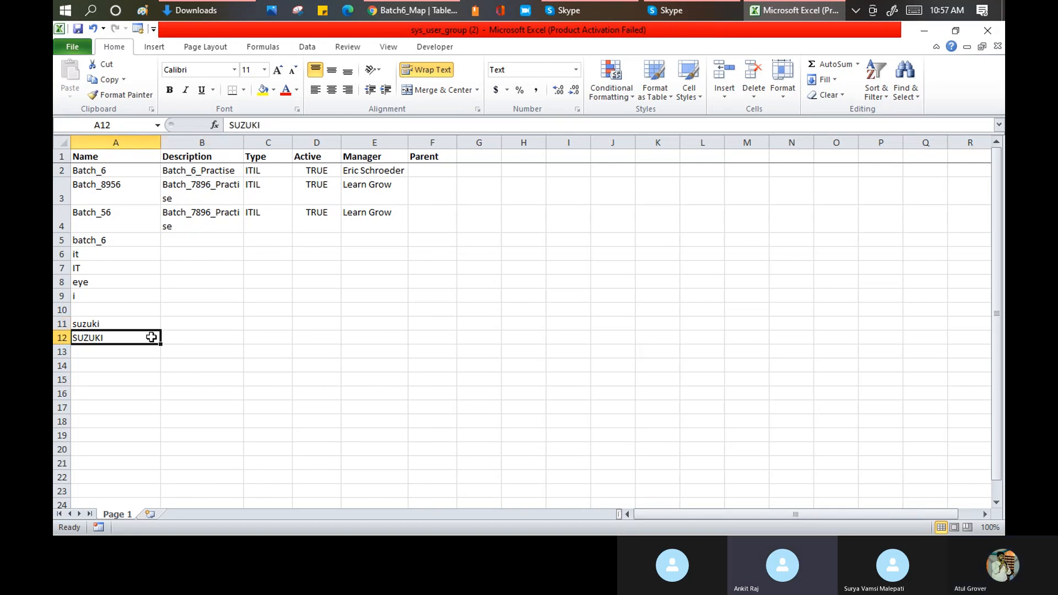
click(145, 324)
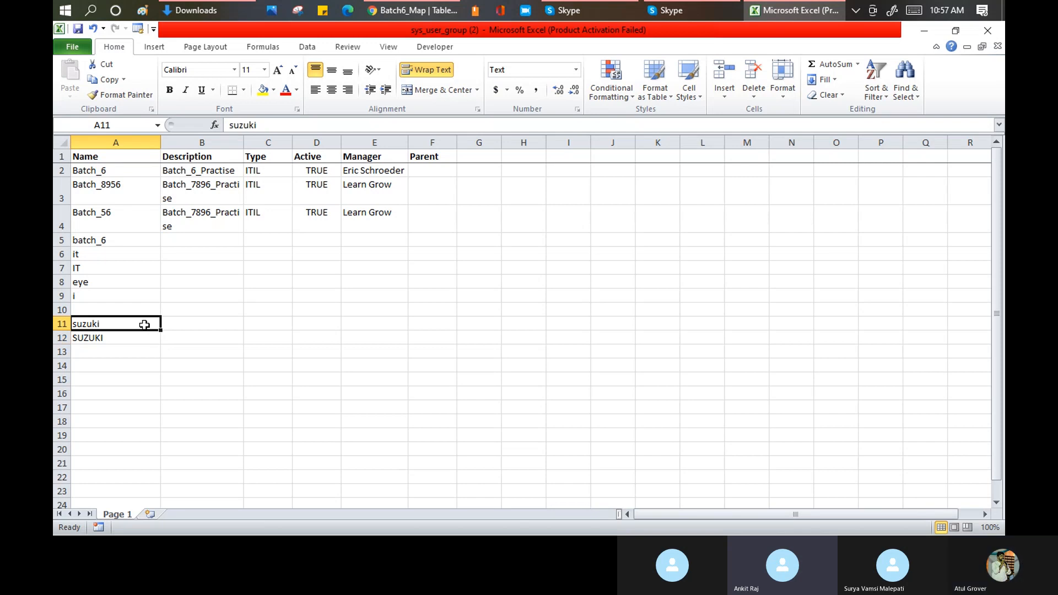
click(135, 336)
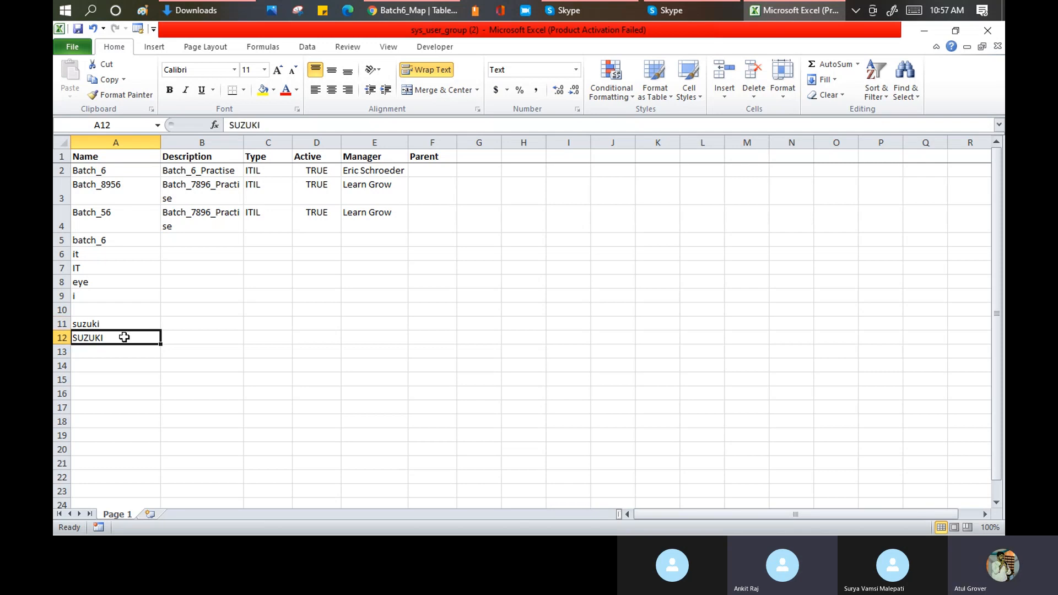
click(121, 325)
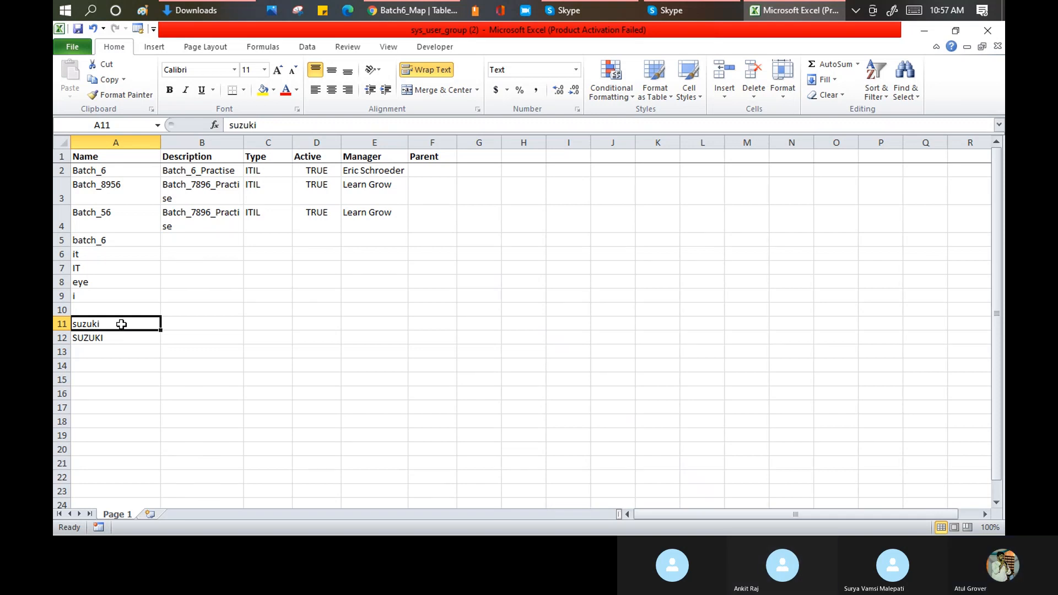
click(91, 255)
drag(91, 255, 90, 267)
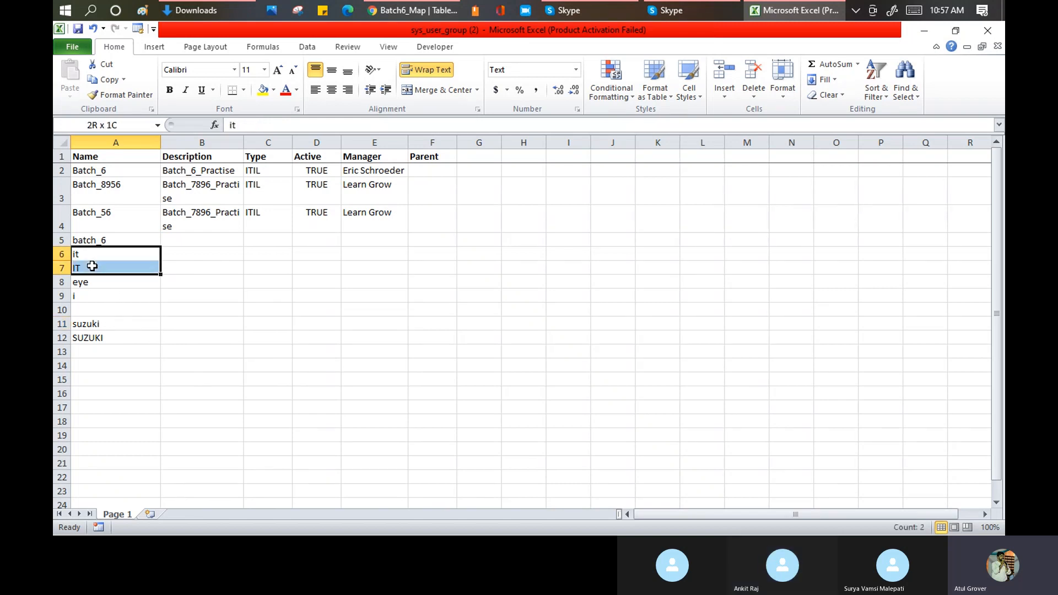
Switch to Chrome and check the coalesce values in Batch6_Map's field maps against the it and IT cells in Excel
click(405, 9)
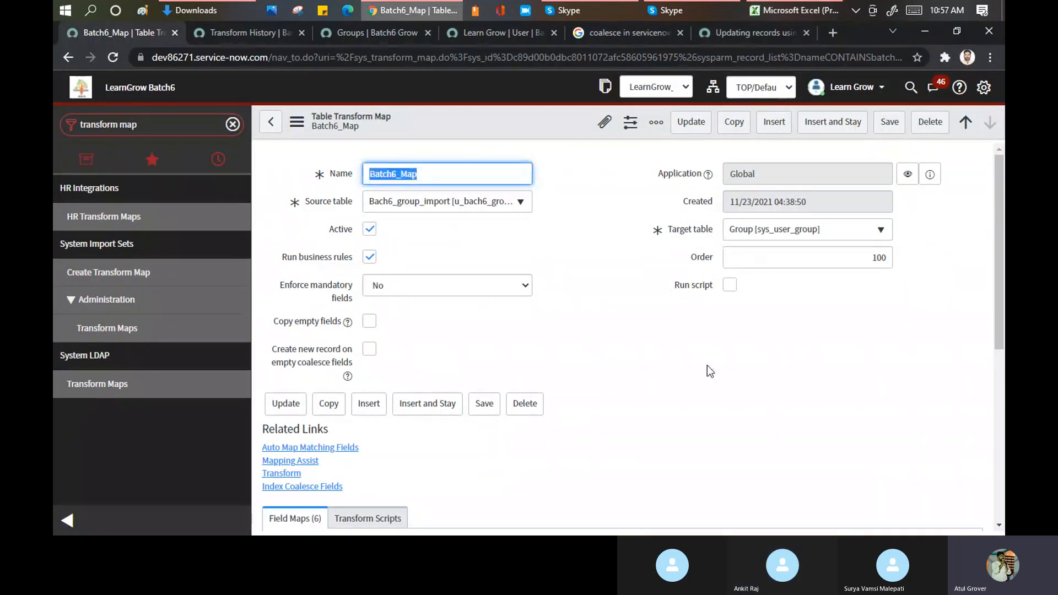
scroll(692, 359, down, 5)
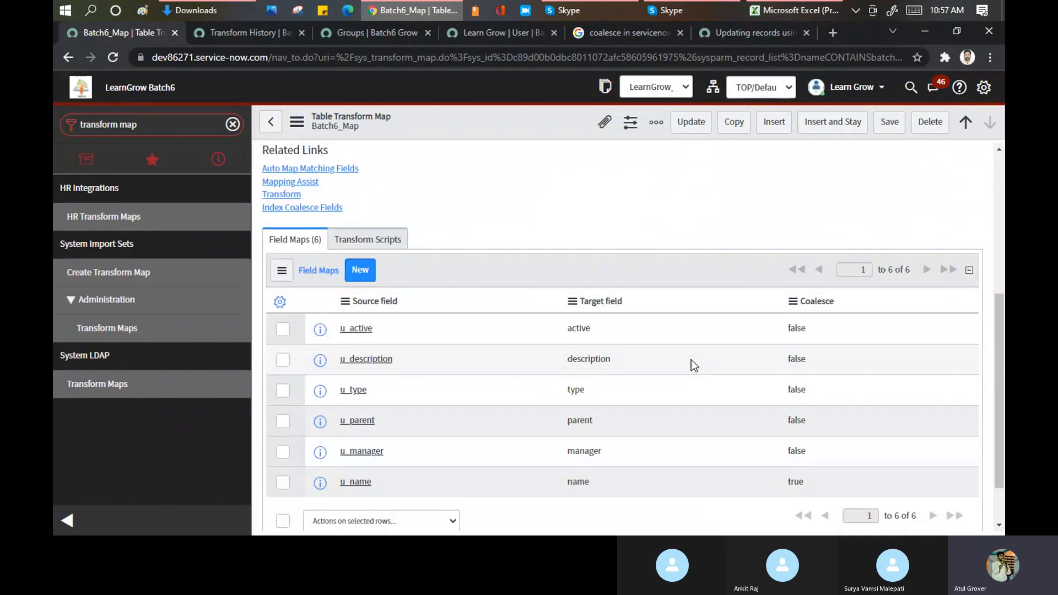
click(779, 9)
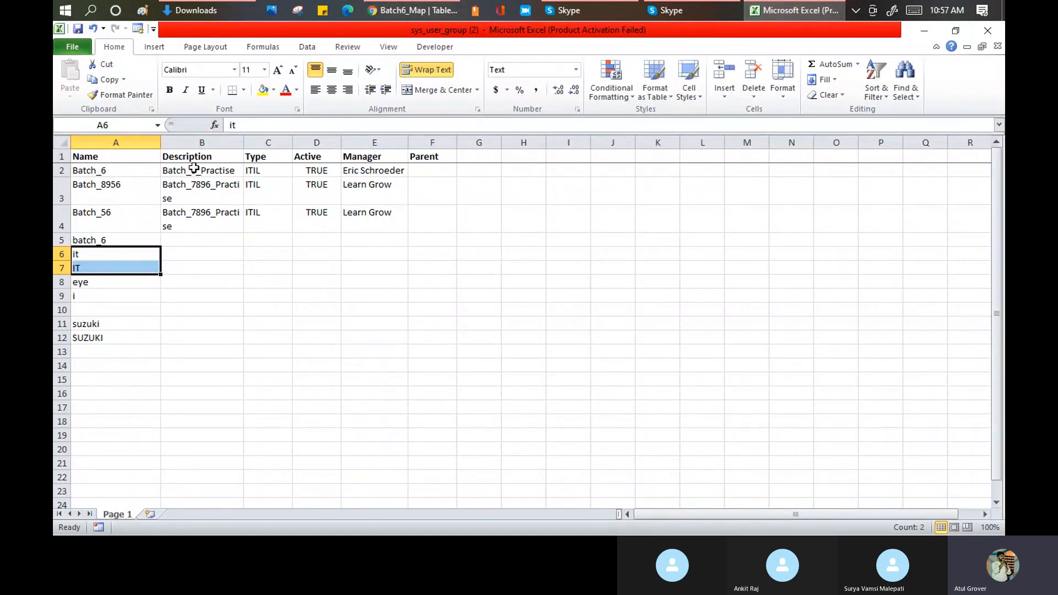
drag(91, 255, 95, 268)
drag(93, 251, 102, 268)
click(418, 12)
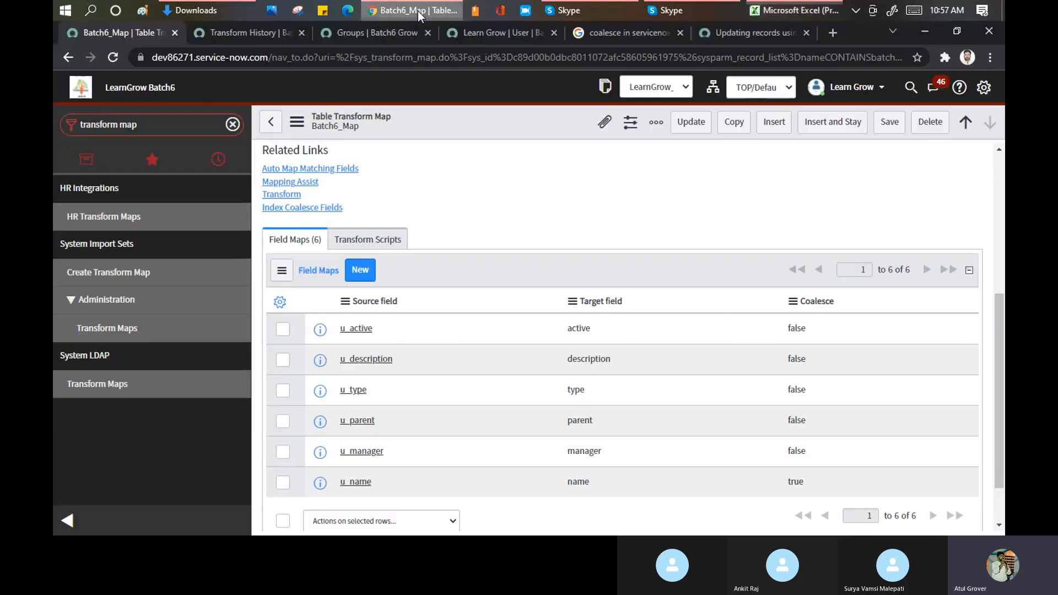
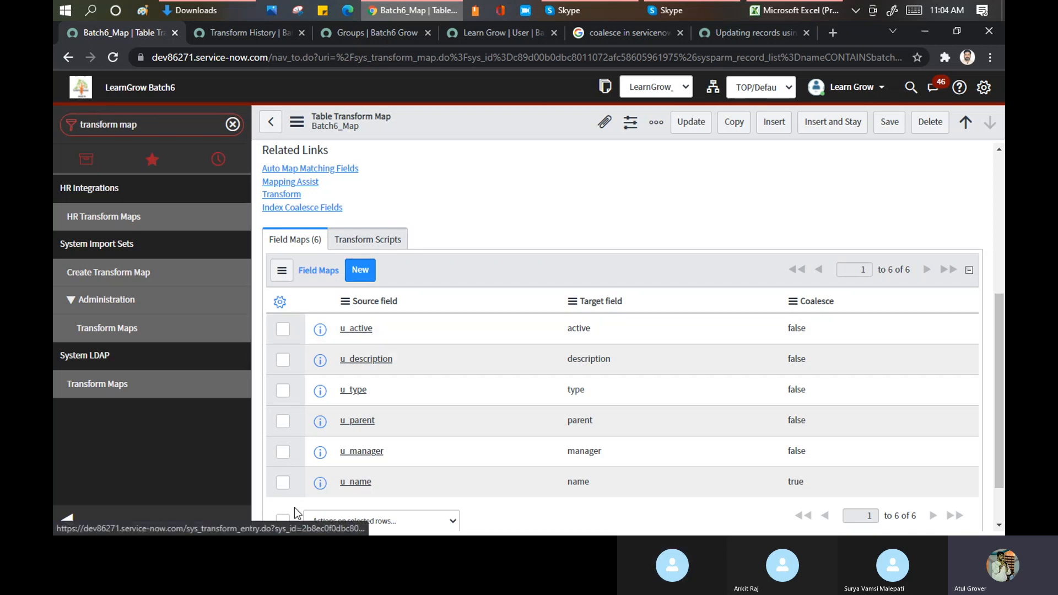
Remove the batch_56 name filter from the ServiceNow Groups list so that all groups are listed
click(372, 36)
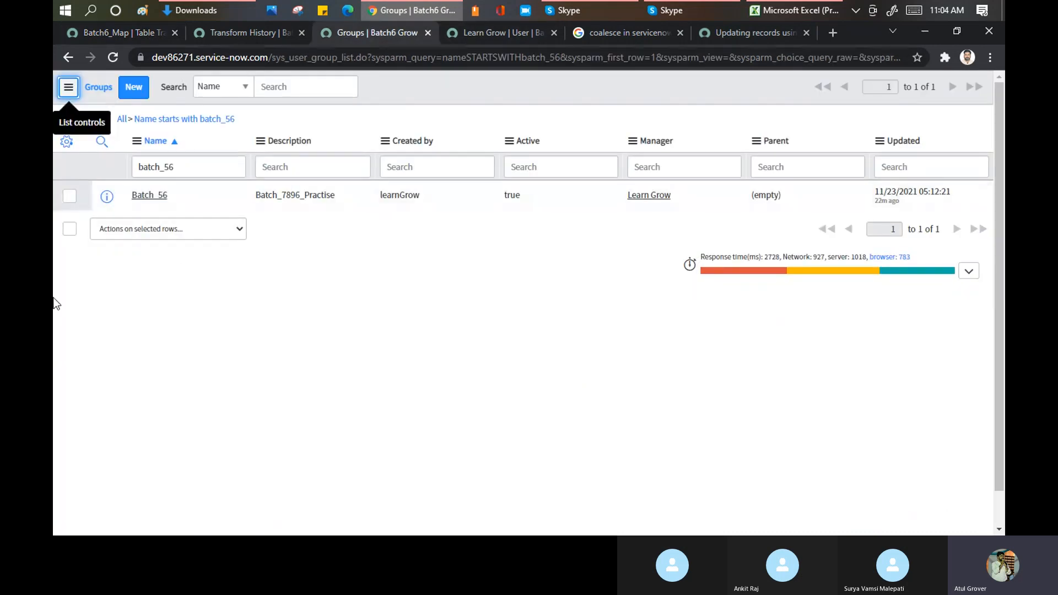
click(125, 119)
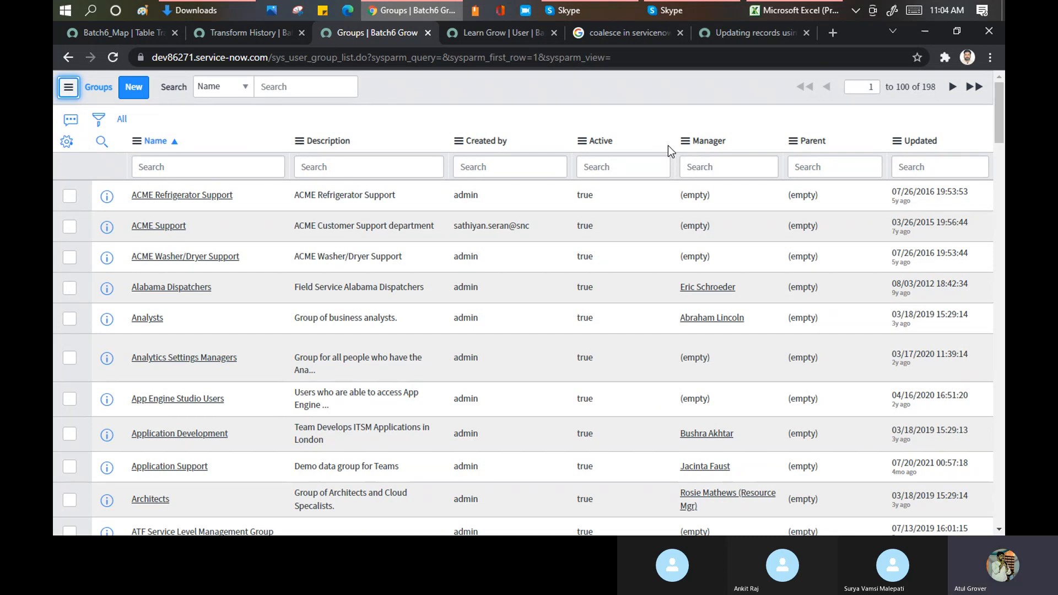
Switch to the Skype training call, close its chat, and try to stop sharing the screen
click(584, 12)
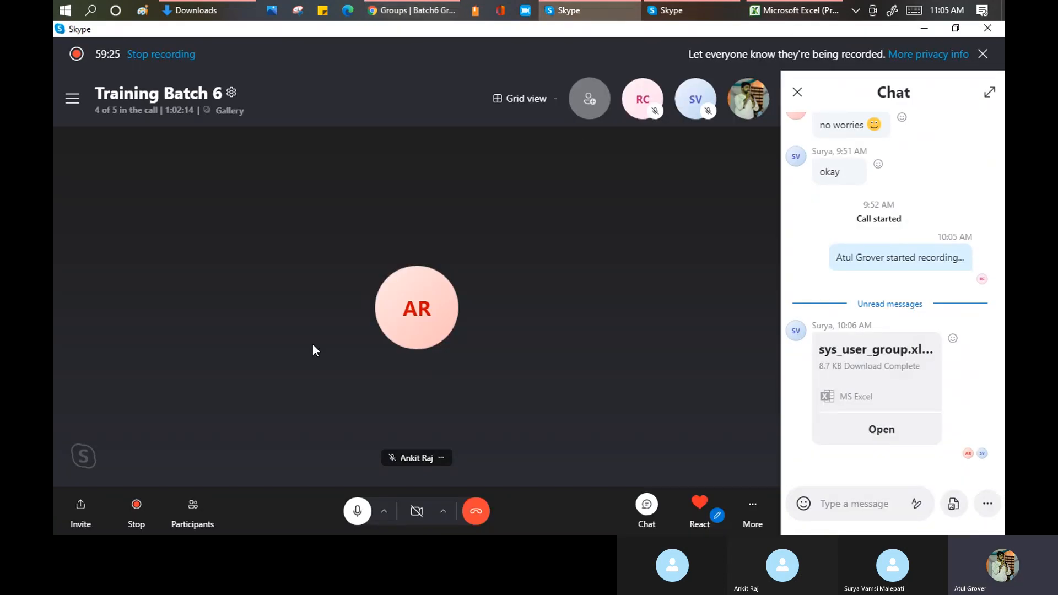
click(798, 92)
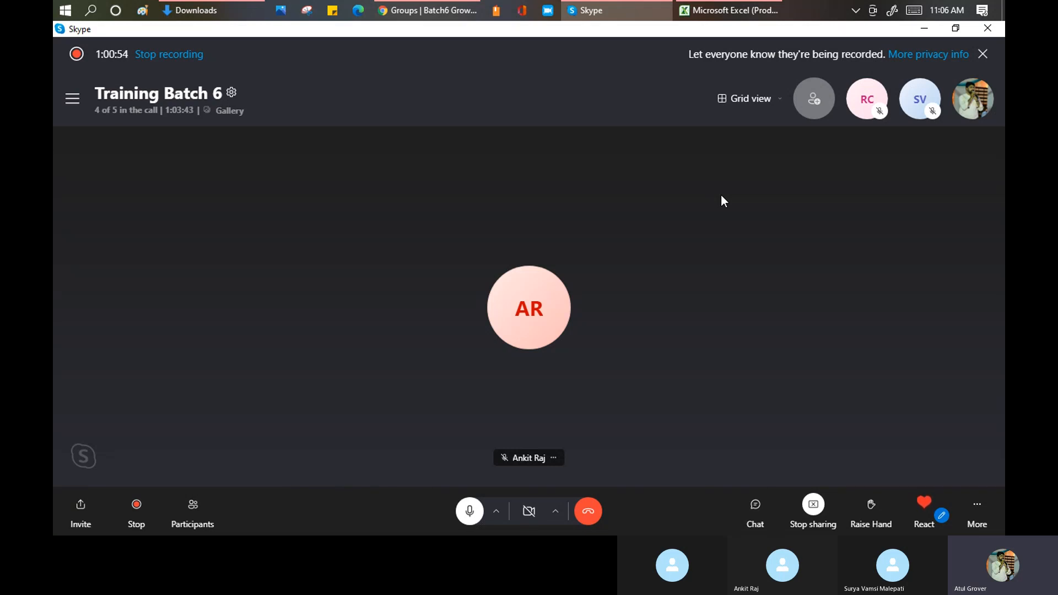
click(813, 510)
click(864, 480)
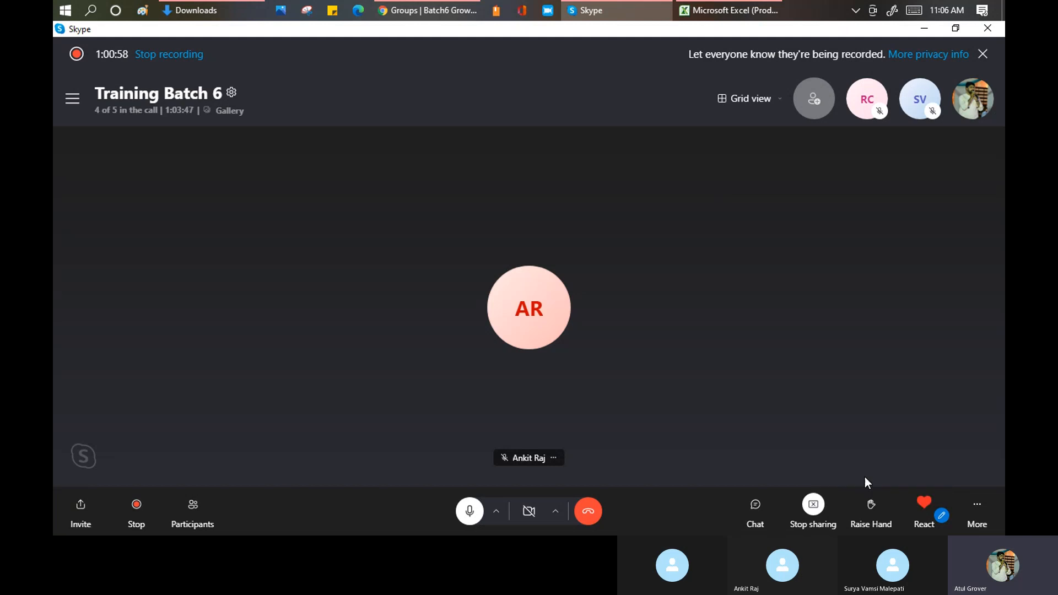